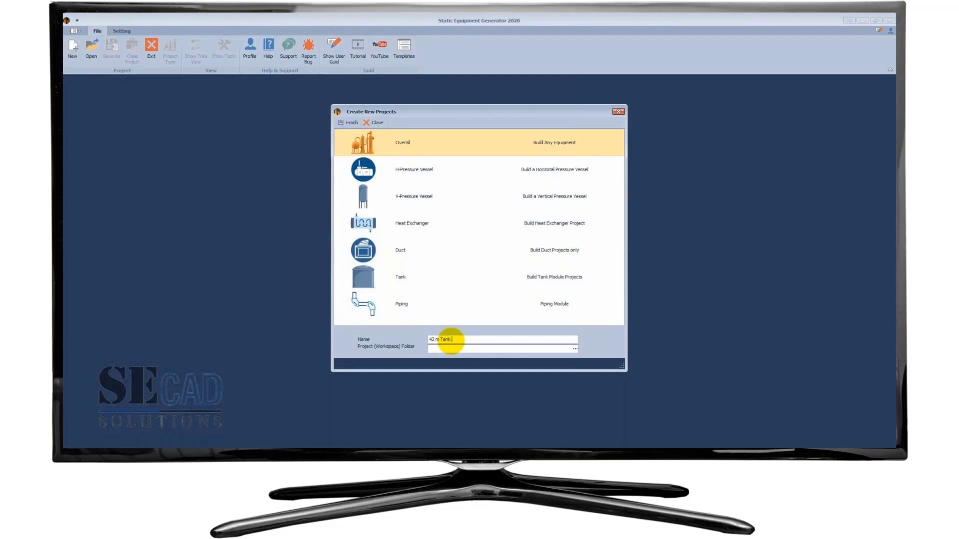
# Create an Overall project named "42 m Tank (Roof plate arrangement)" with the Desktop as its workspace folder.
pyautogui.write('Roof plate arrangement')
pyautogui.click(575, 349)
pyautogui.click(599, 404)
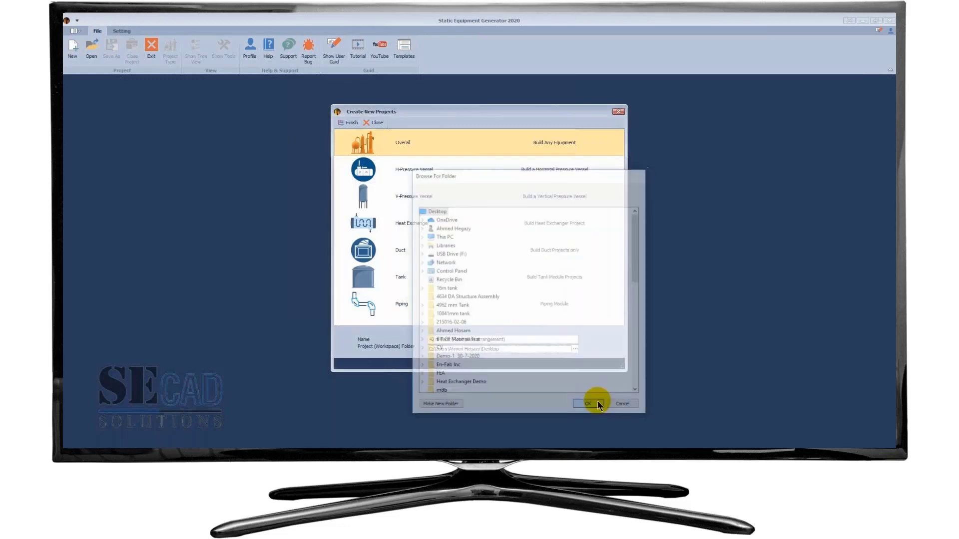
pyautogui.click(349, 122)
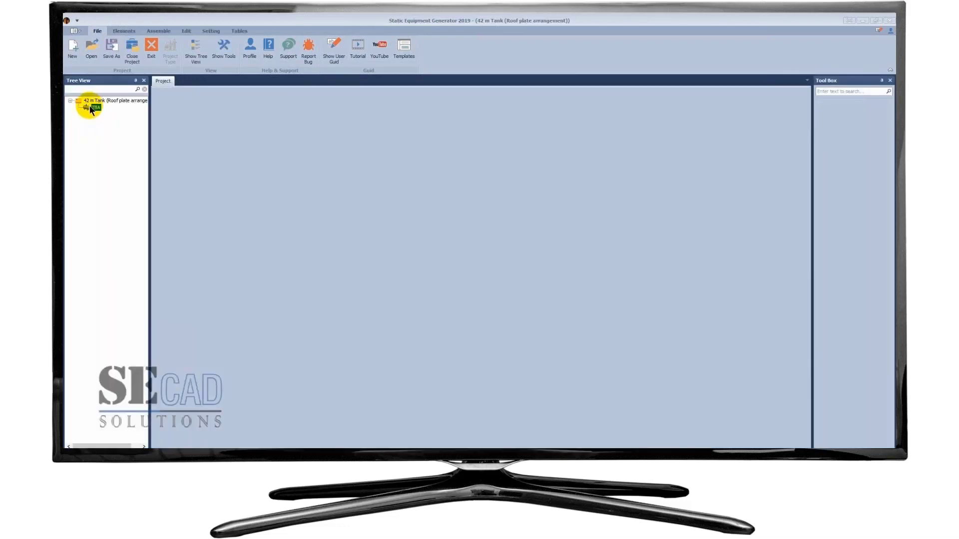
# Set the equipment position to Vertical with direction Bottom to Top, and save the application settings with Parent Preview enabled.
pyautogui.click(94, 108)
pyautogui.click(206, 32)
pyautogui.click(77, 50)
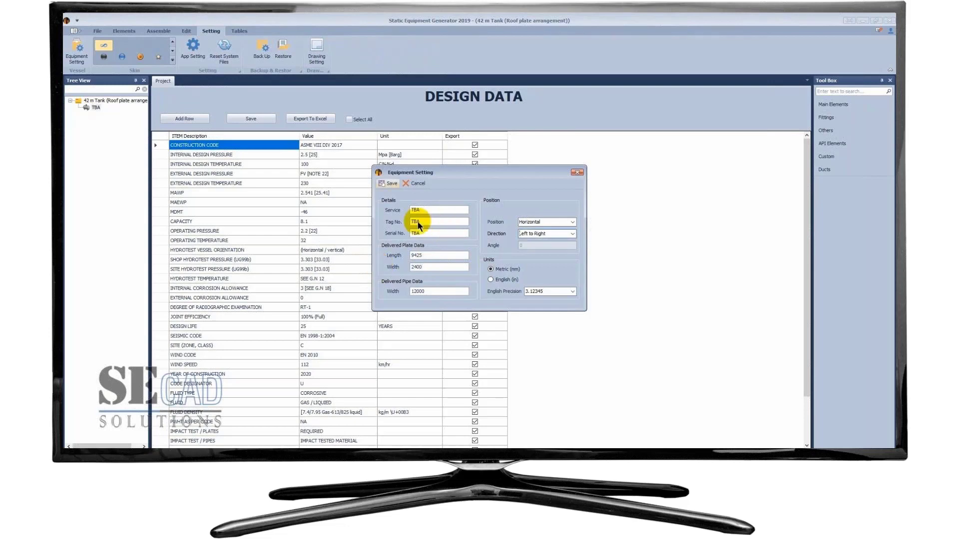
pyautogui.click(572, 223)
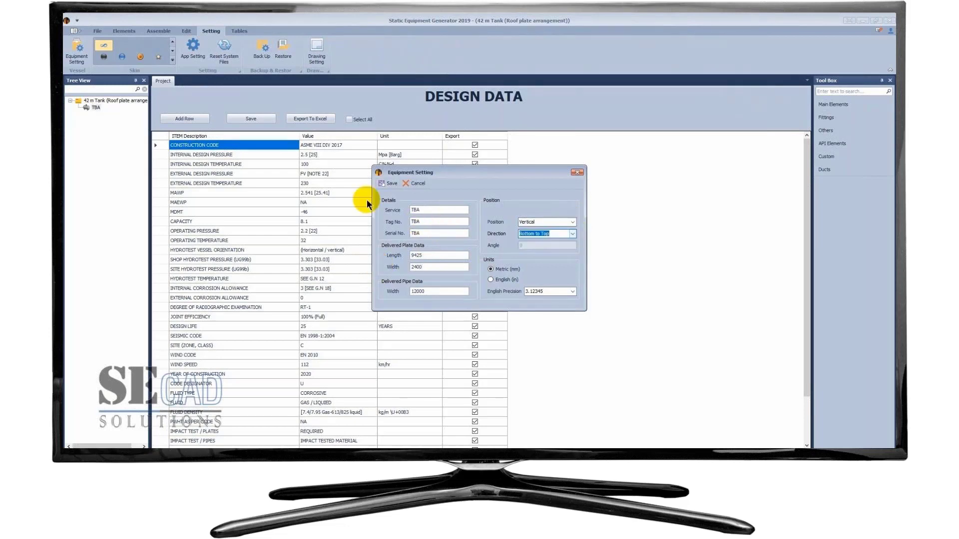
pyautogui.click(392, 184)
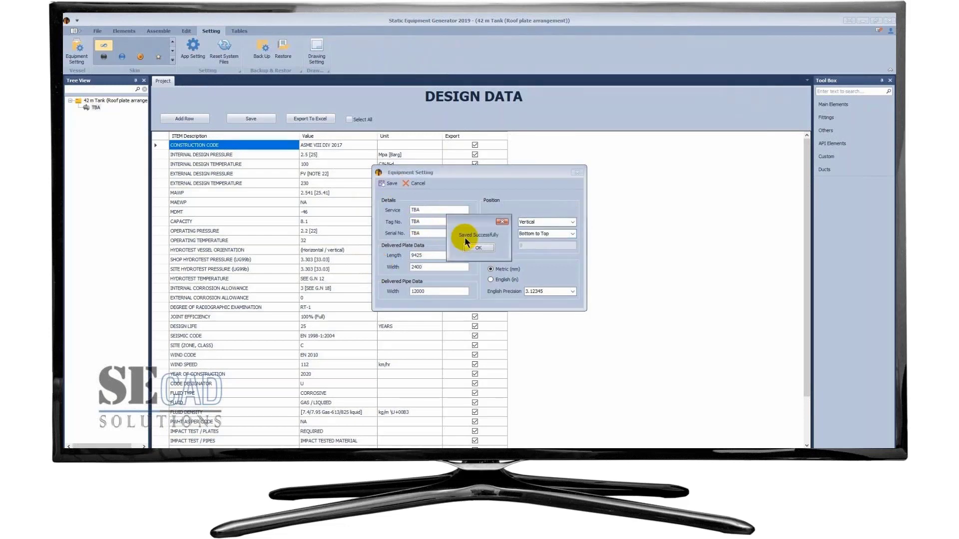
pyautogui.click(478, 247)
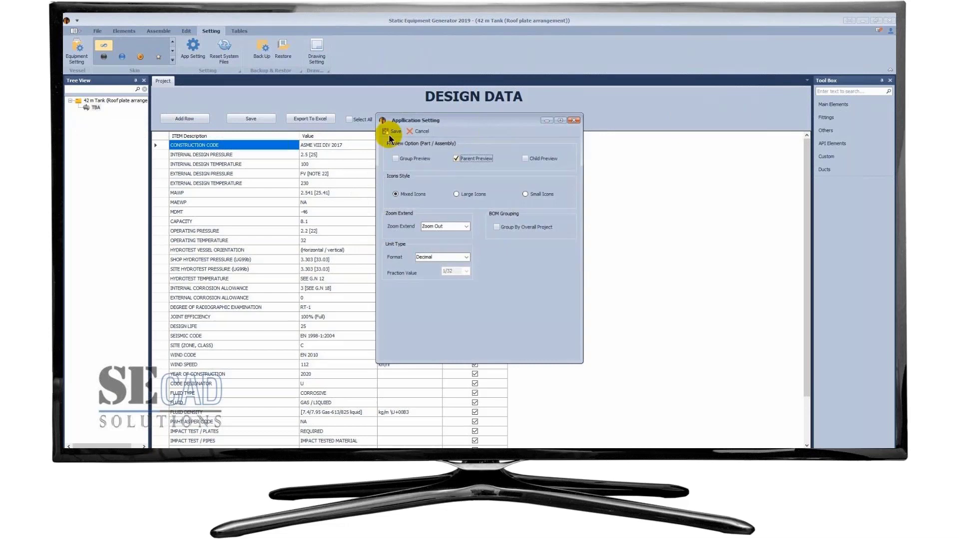
pyautogui.click(392, 131)
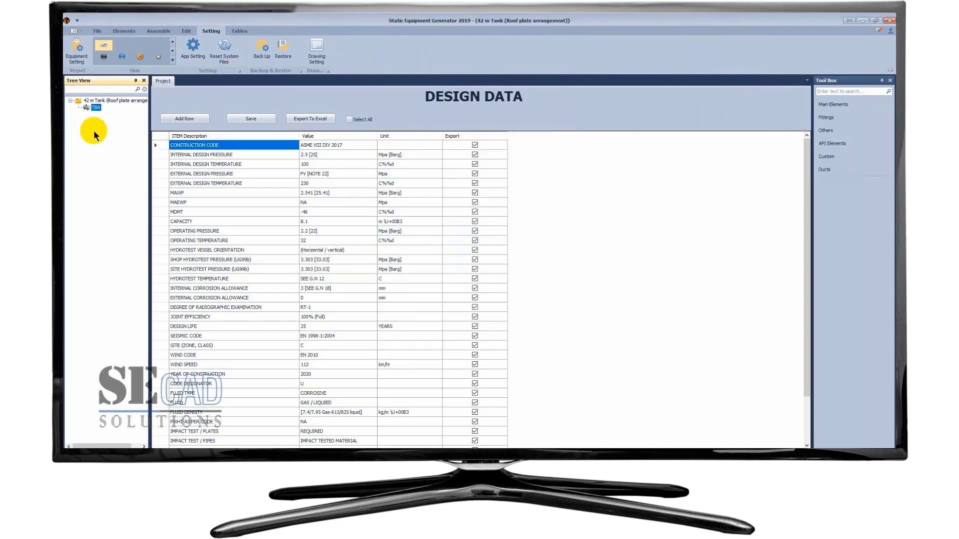
# Add a roof element to the TBA equipment.
pyautogui.click(95, 107)
pyautogui.click(124, 31)
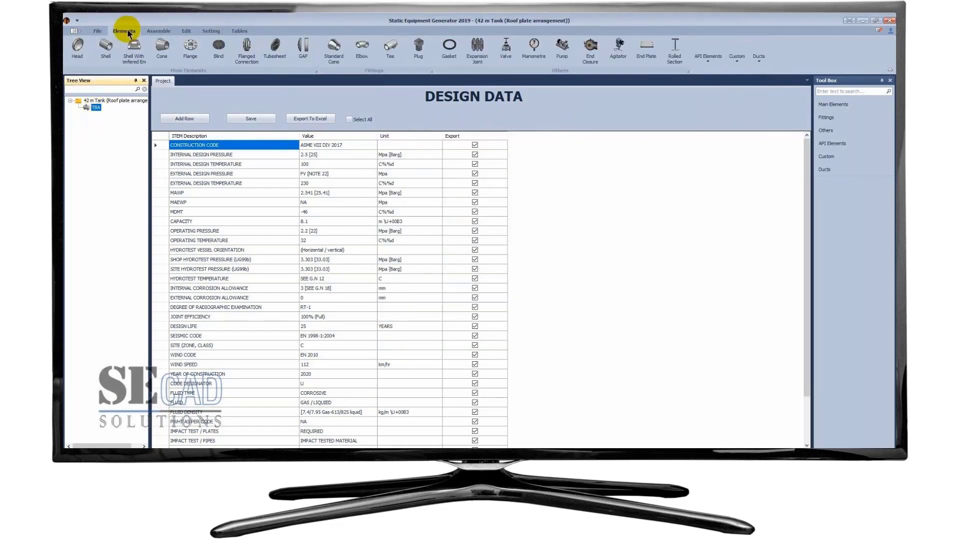
pyautogui.press('Return')
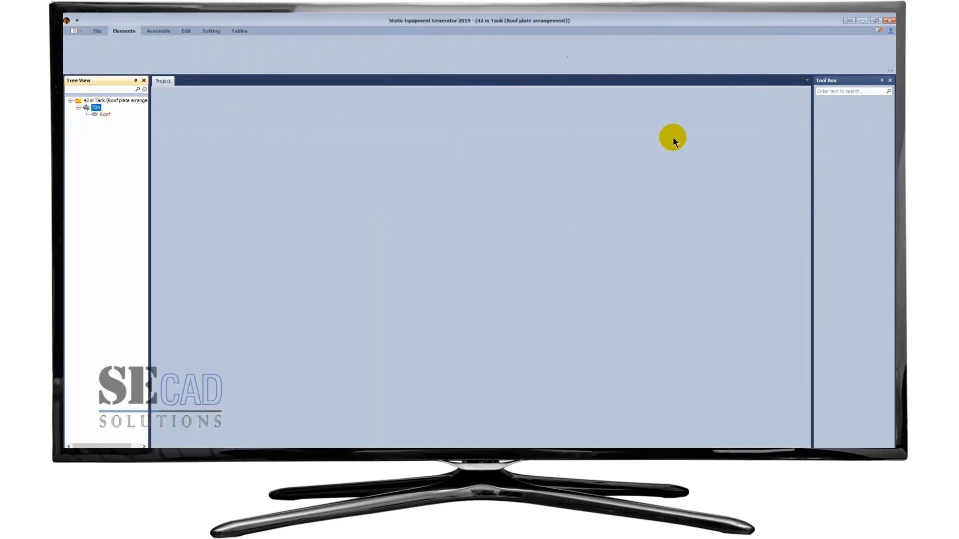
# Define the roof with start inner diameter 600 mm, thickness 8 mm, slope 1/6 and end inner diameter 42056 mm, and open its plate arrangement.
pyautogui.click(104, 114)
pyautogui.moveTo(253, 111)
pyautogui.mouseDown()
pyautogui.moveTo(233, 112)
pyautogui.moveTo(221, 126)
pyautogui.moveTo(242, 143)
pyautogui.moveTo(195, 168)
pyautogui.mouseUp()
pyautogui.write('600')
pyautogui.doubleClick(269, 138)
pyautogui.write('86')
pyautogui.click(249, 150)
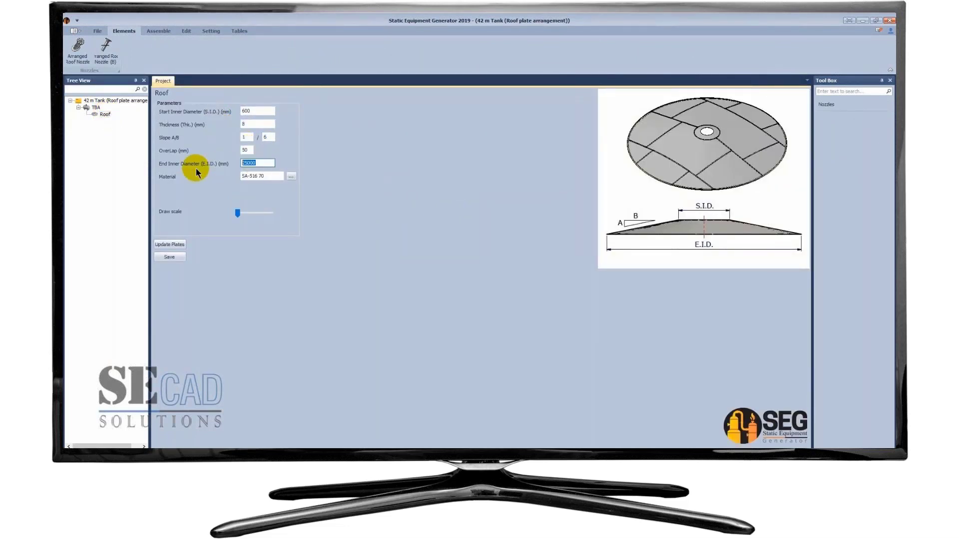
pyautogui.write('42056')
pyautogui.click(239, 212)
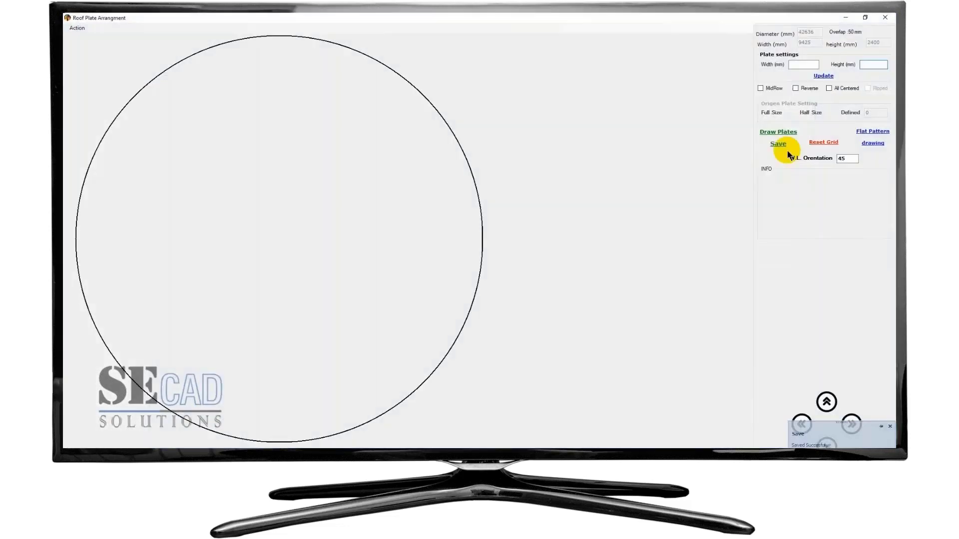
# Draw the roof plates with MidRow and All Centered enabled, and set the direction of rows 11 and 9 to Right.
pyautogui.click(789, 133)
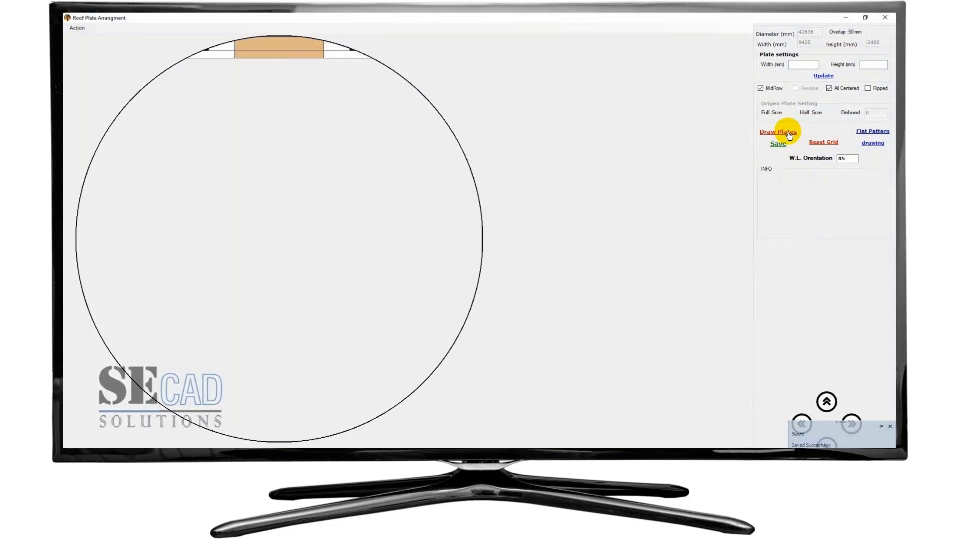
pyautogui.rightClick(298, 262)
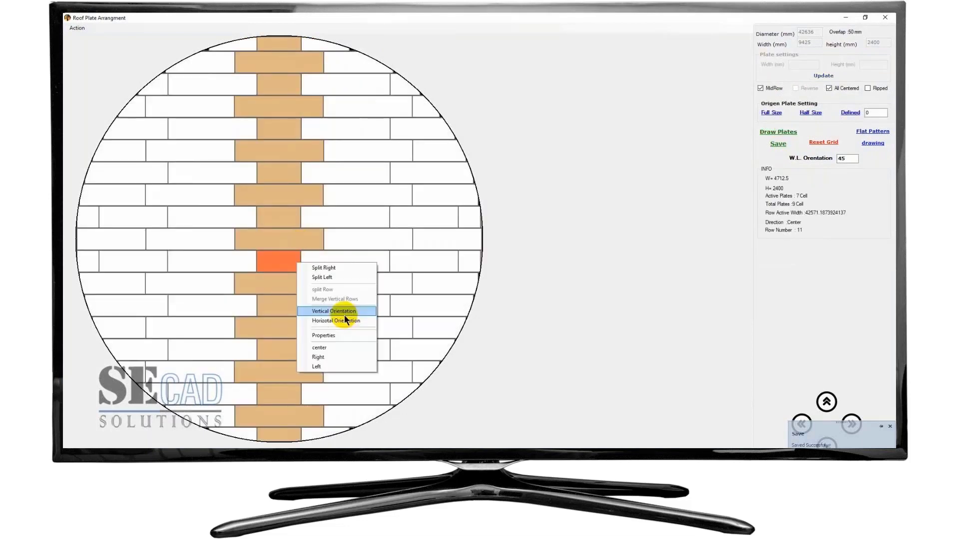
pyautogui.click(332, 357)
pyautogui.rightClick(297, 222)
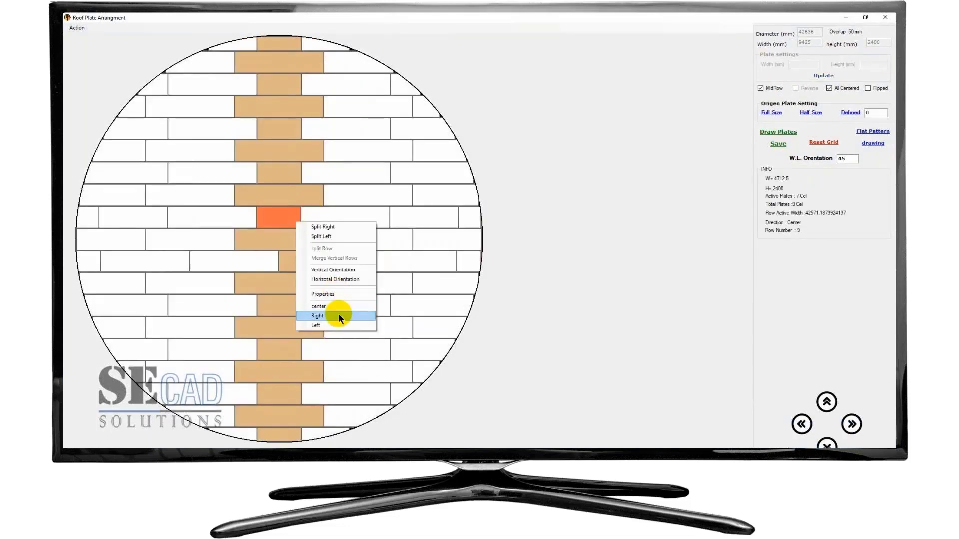
pyautogui.click(339, 316)
# Set the side plates of the top two rows to vertical orientation and merge these rows vertically.
pyautogui.rightClick(356, 58)
pyautogui.click(393, 96)
pyautogui.rightClick(328, 47)
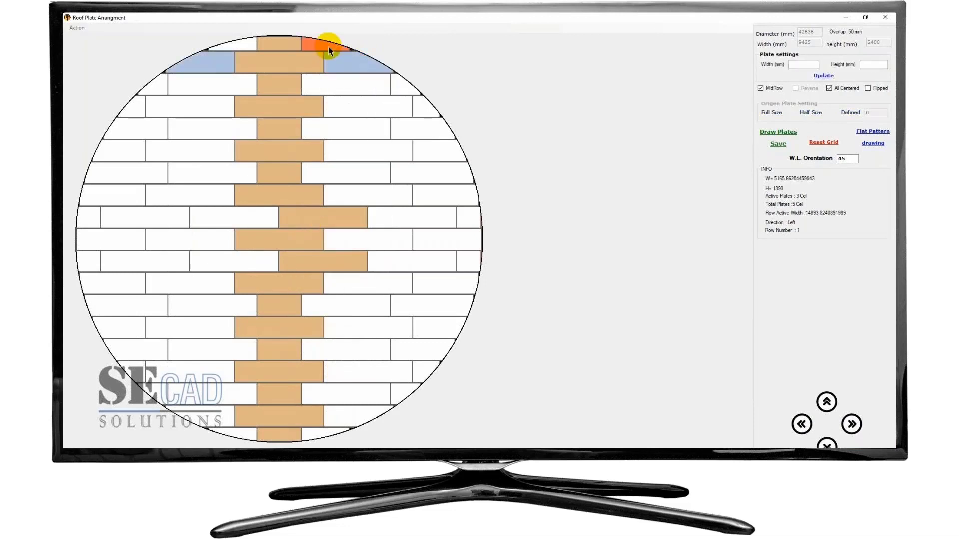
pyautogui.click(362, 84)
pyautogui.rightClick(298, 58)
pyautogui.click(332, 97)
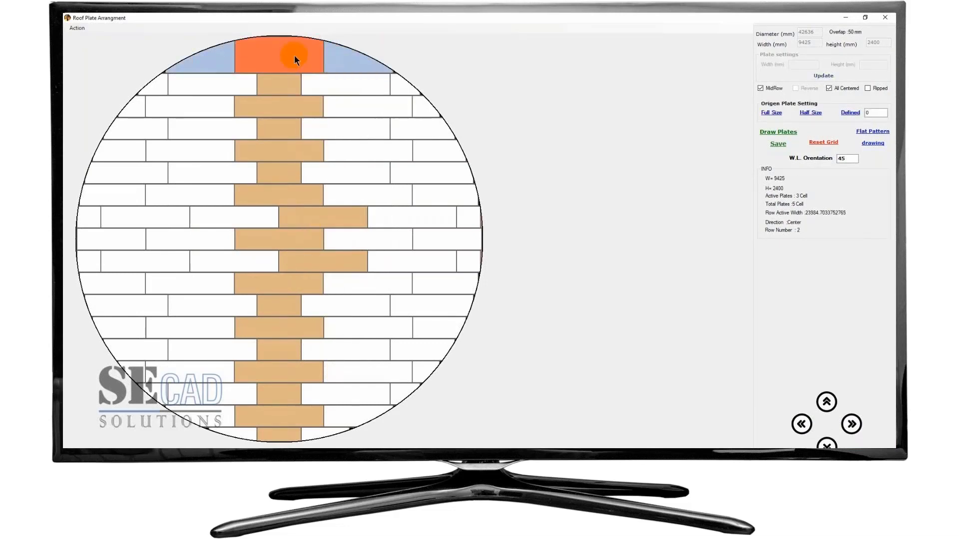
# Set the centre plate of the merged top row to a defined size of 2400 mm.
pyautogui.doubleClick(875, 113)
pyautogui.write('2400')
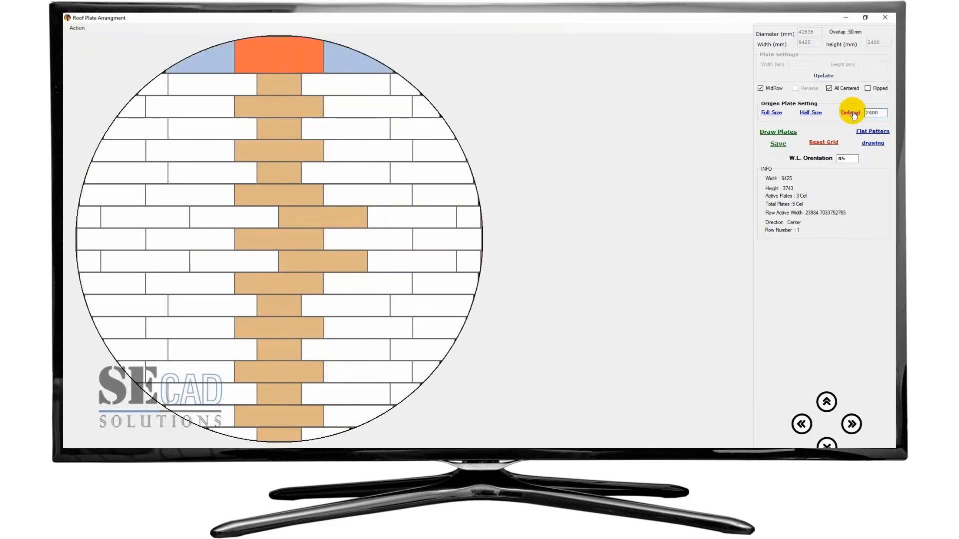
pyautogui.click(850, 112)
# Split the plates on both sides of the centre plate in the merged top row.
pyautogui.rightClick(321, 59)
pyautogui.click(360, 64)
pyautogui.rightClick(245, 59)
pyautogui.click(301, 66)
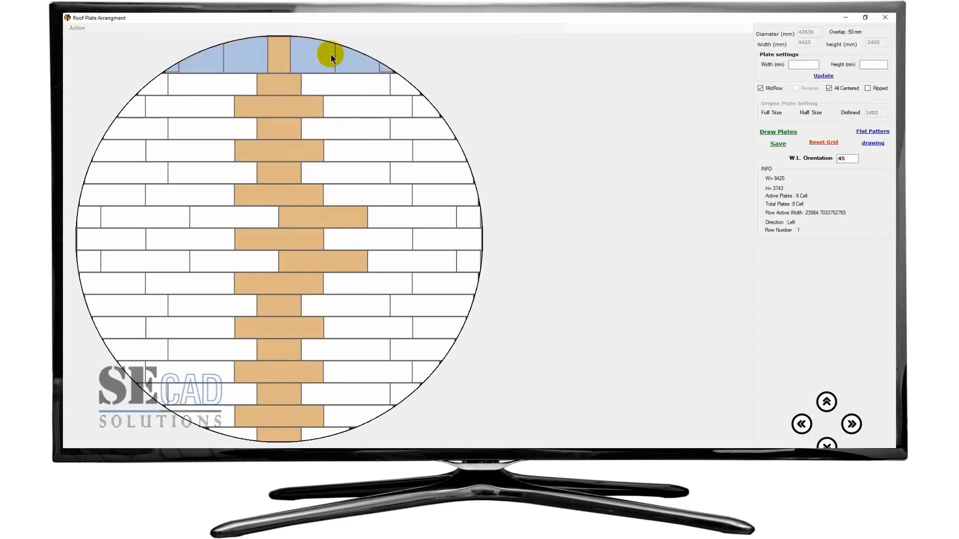
pyautogui.rightClick(330, 54)
pyautogui.click(352, 60)
# Set the side plates of the bottom two rows to vertical orientation and merge the rows, with a 2400 mm defined centre plate.
pyautogui.rightClick(328, 416)
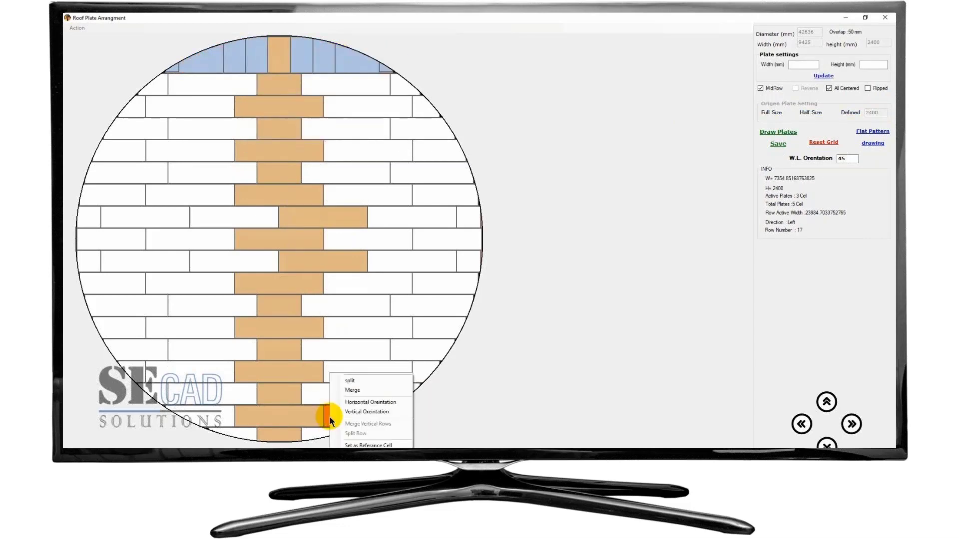
pyautogui.click(363, 411)
pyautogui.rightClick(315, 435)
pyautogui.click(342, 413)
pyautogui.rightClick(344, 416)
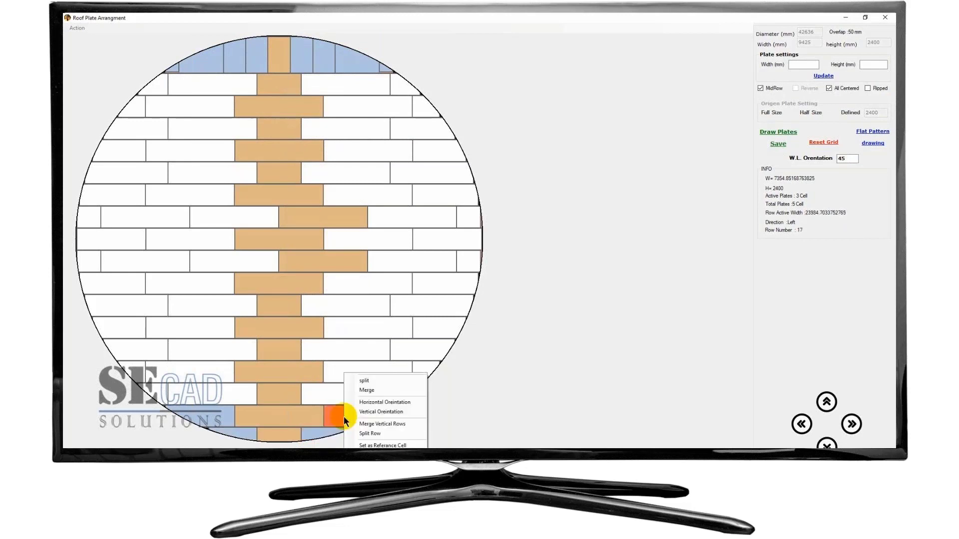
pyautogui.click(362, 424)
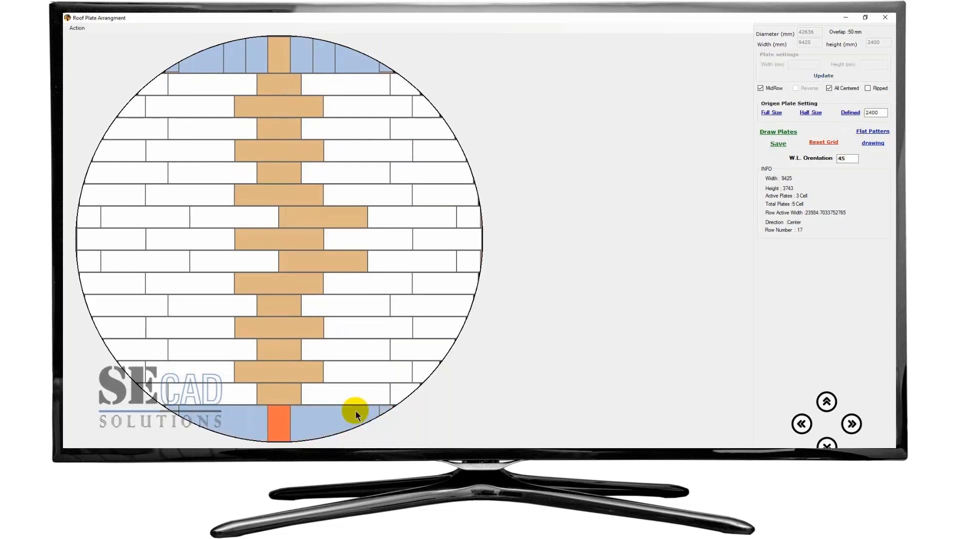
# Split the plates on both sides of the centre plate in the merged bottom row.
pyautogui.rightClick(337, 422)
pyautogui.click(361, 403)
pyautogui.click(253, 417)
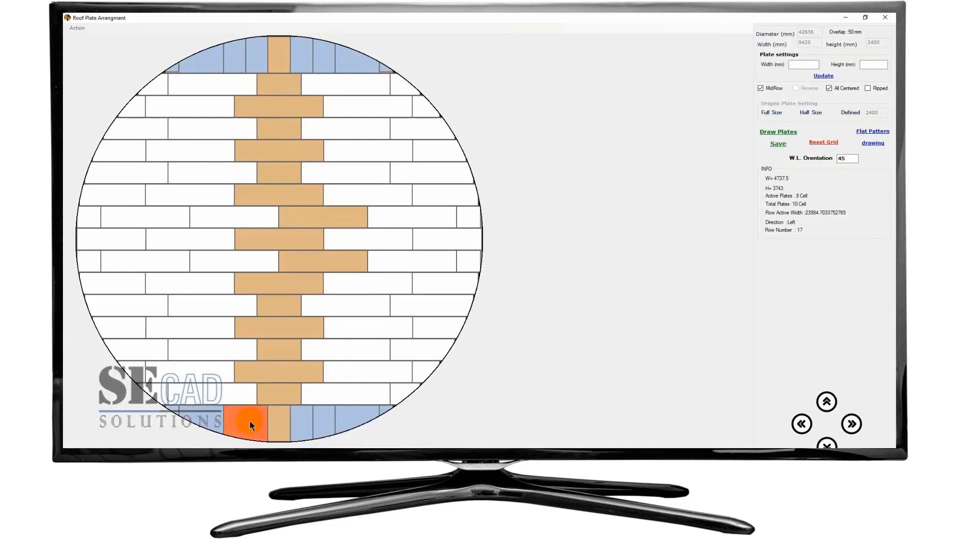
pyautogui.rightClick(251, 417)
pyautogui.click(274, 391)
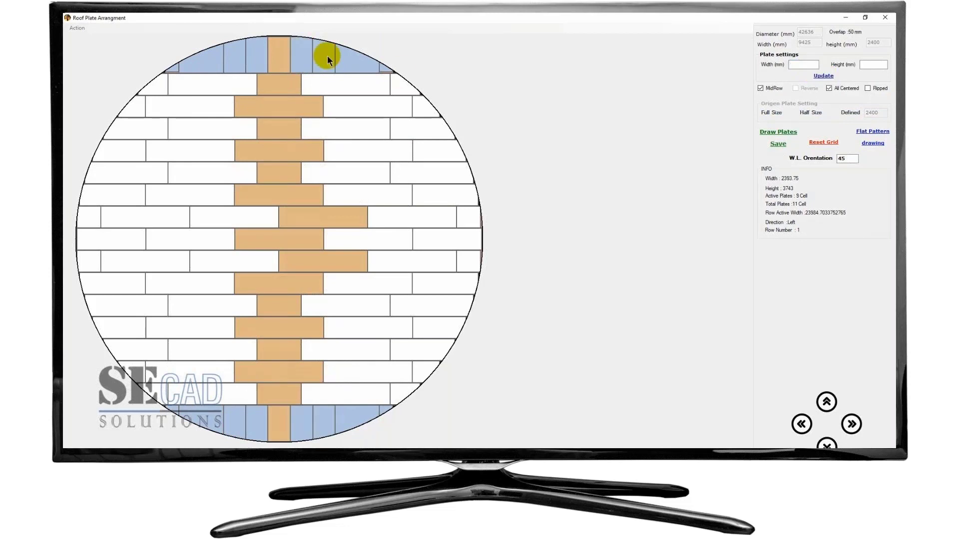
# Set the width of the split plates on both sides of the top row's centre plate to 2400 mm.
pyautogui.click(328, 55)
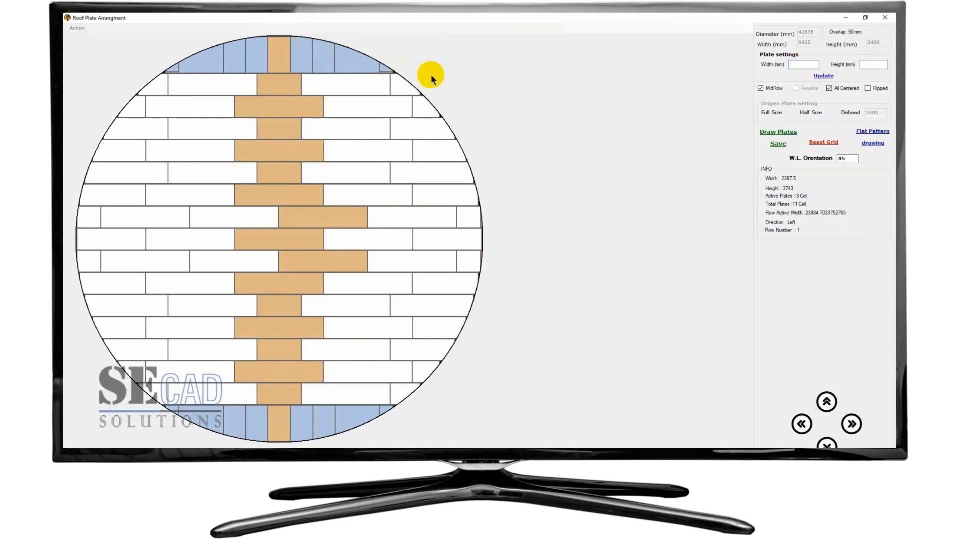
pyautogui.click(357, 56)
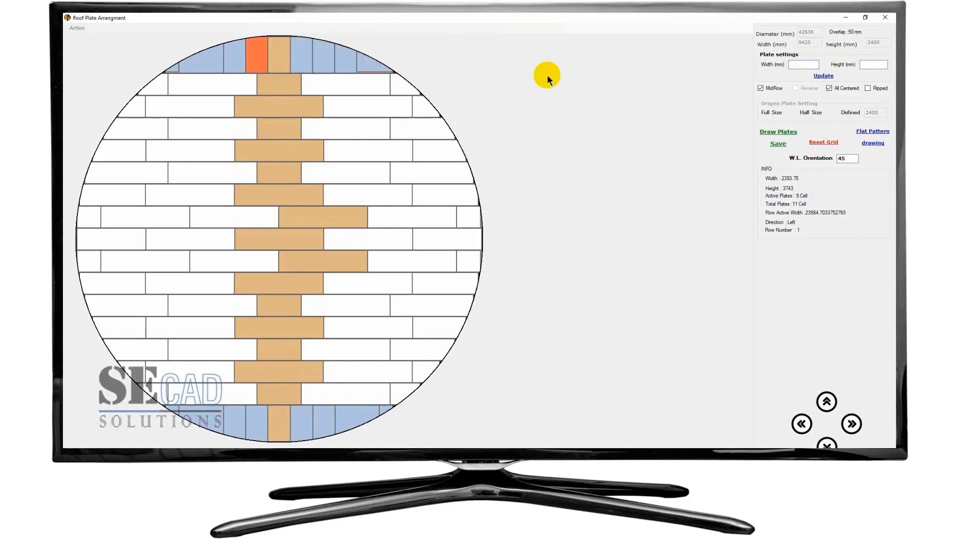
pyautogui.write('2400')
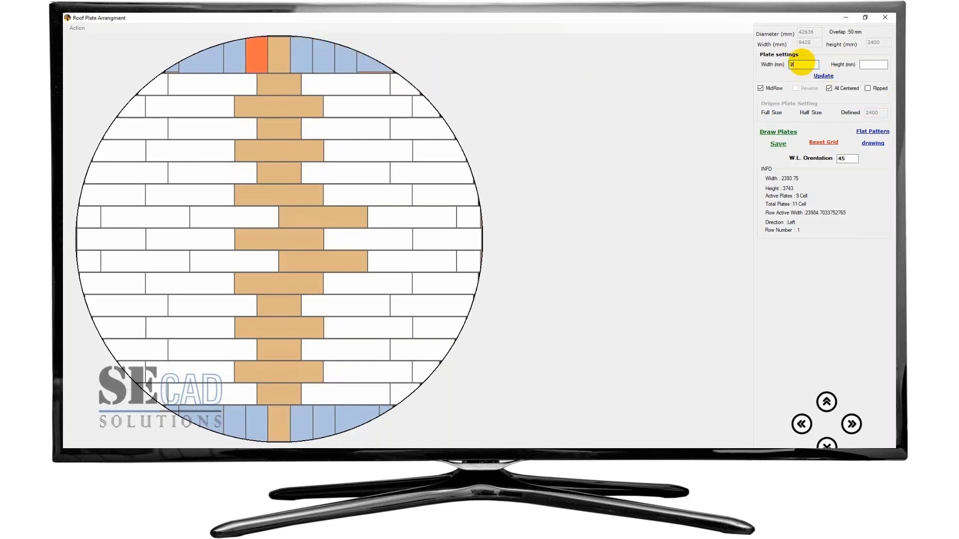
pyautogui.click(819, 78)
pyautogui.click(237, 61)
pyautogui.click(805, 65)
pyautogui.write('24')
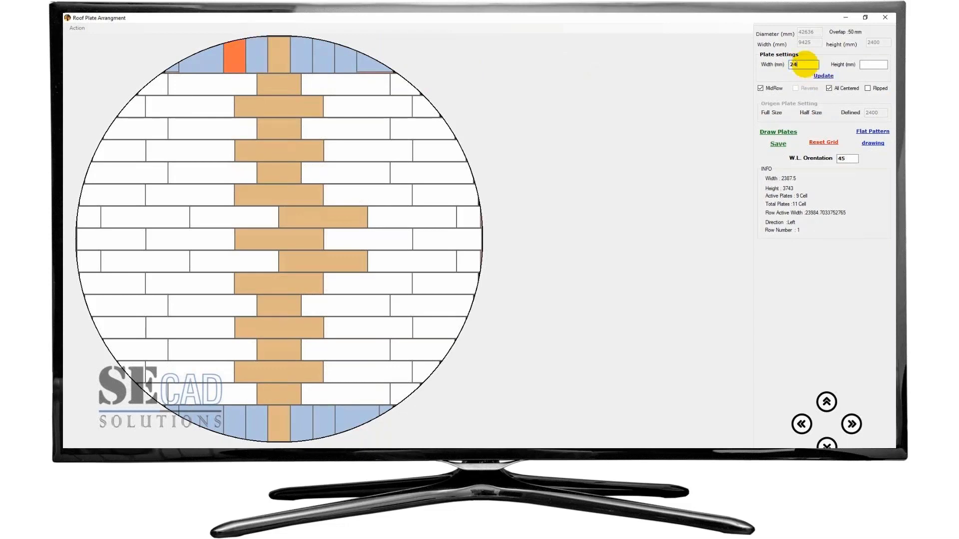
pyautogui.write('00')
pyautogui.click(828, 77)
pyautogui.click(207, 60)
# Set the width of the plates to the right of the bottom row's centre plate to 2400 mm.
pyautogui.click(804, 65)
pyautogui.write('24')
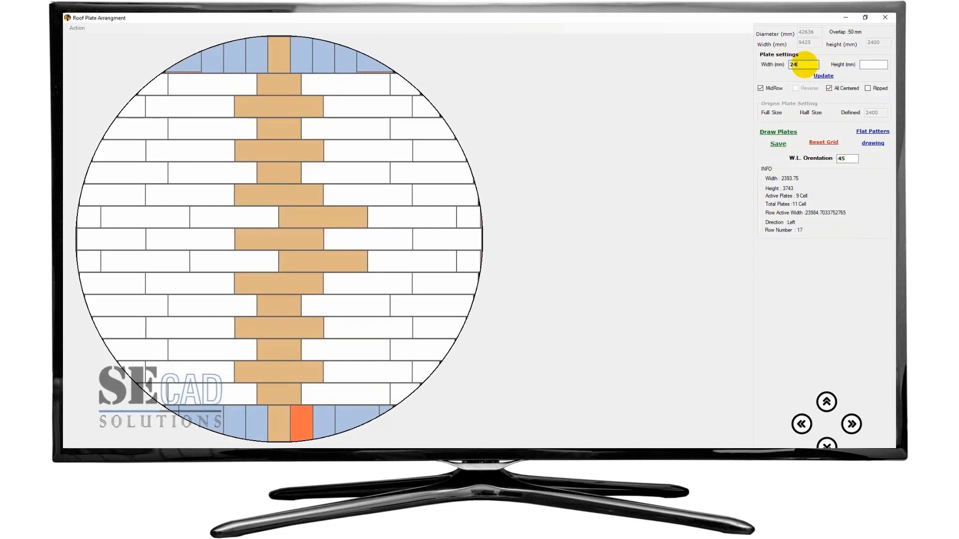
pyautogui.write('00')
pyautogui.click(823, 76)
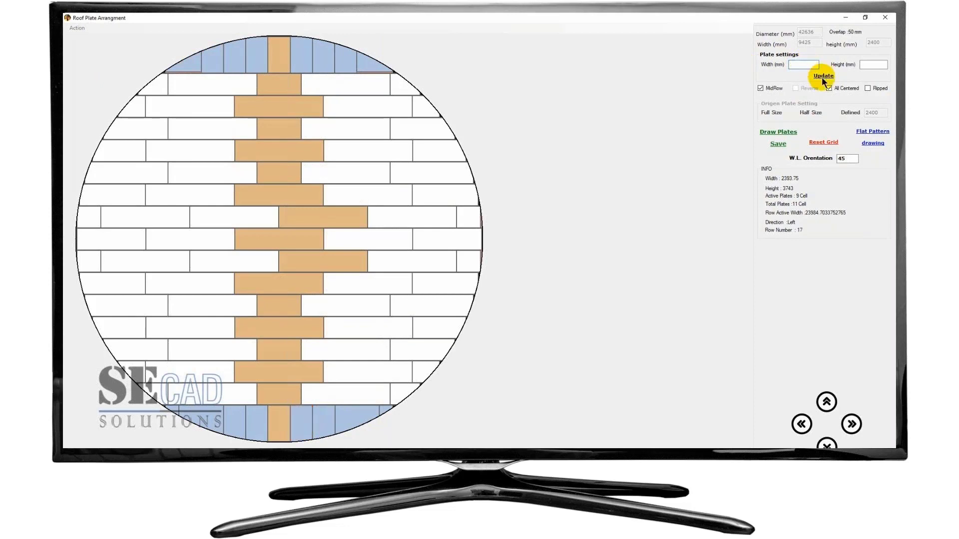
pyautogui.click(324, 415)
pyautogui.click(799, 64)
pyautogui.write('2400')
pyautogui.click(347, 417)
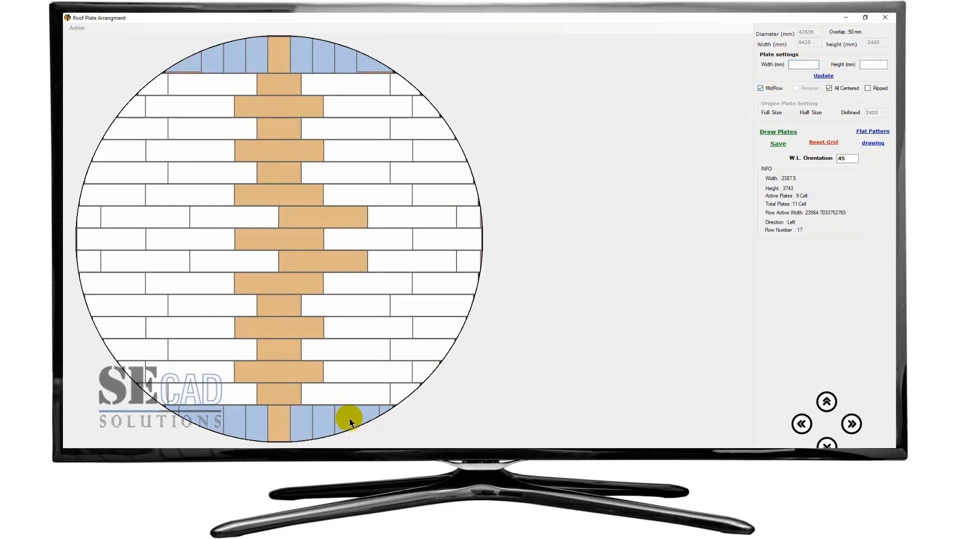
pyautogui.click(819, 77)
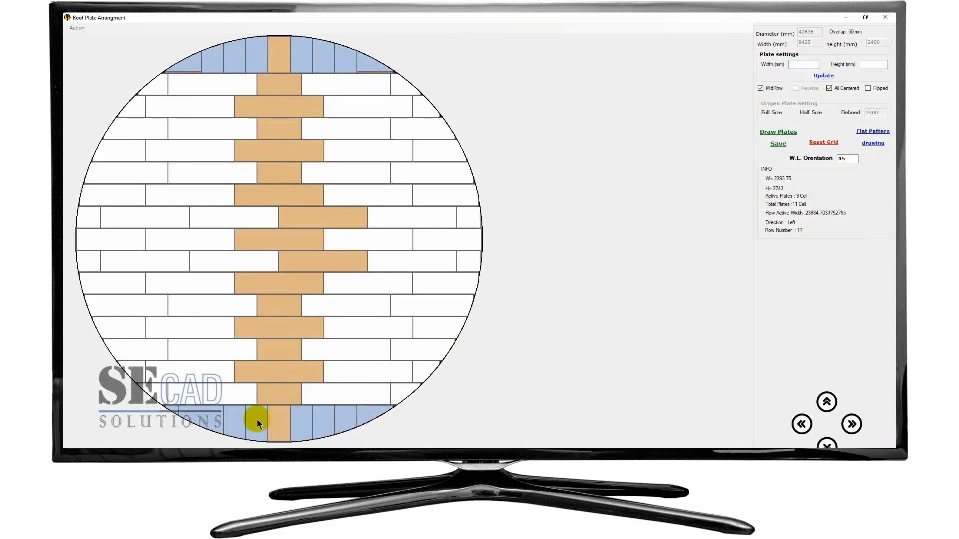
# Set the width of the three plates to the left of the bottom row's centre plate to 2400 mm.
pyautogui.click(256, 420)
pyautogui.click(804, 65)
pyautogui.write('2400')
pyautogui.click(823, 77)
pyautogui.click(230, 416)
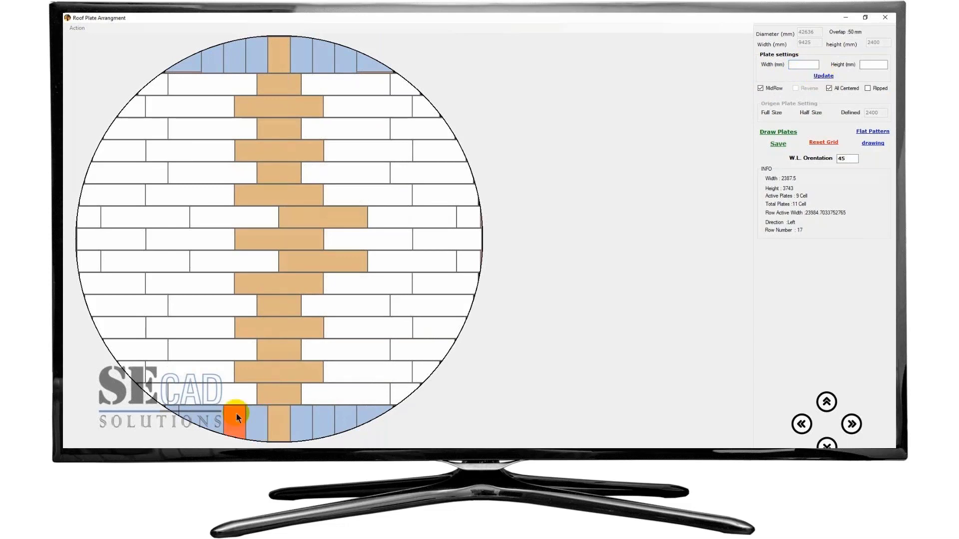
pyautogui.click(794, 65)
pyautogui.write('2400')
pyautogui.click(815, 76)
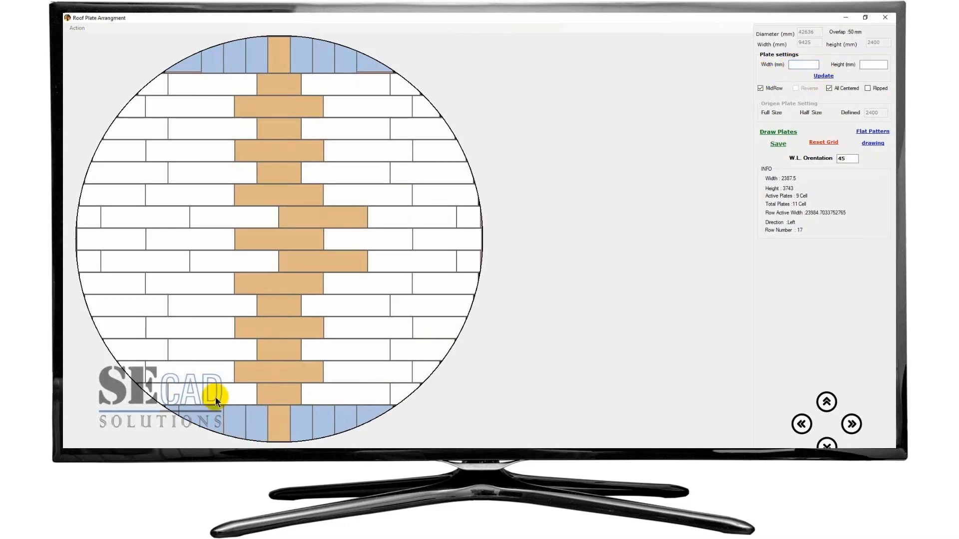
pyautogui.click(211, 415)
pyautogui.click(803, 65)
pyautogui.write('2400')
pyautogui.click(818, 77)
pyautogui.click(209, 411)
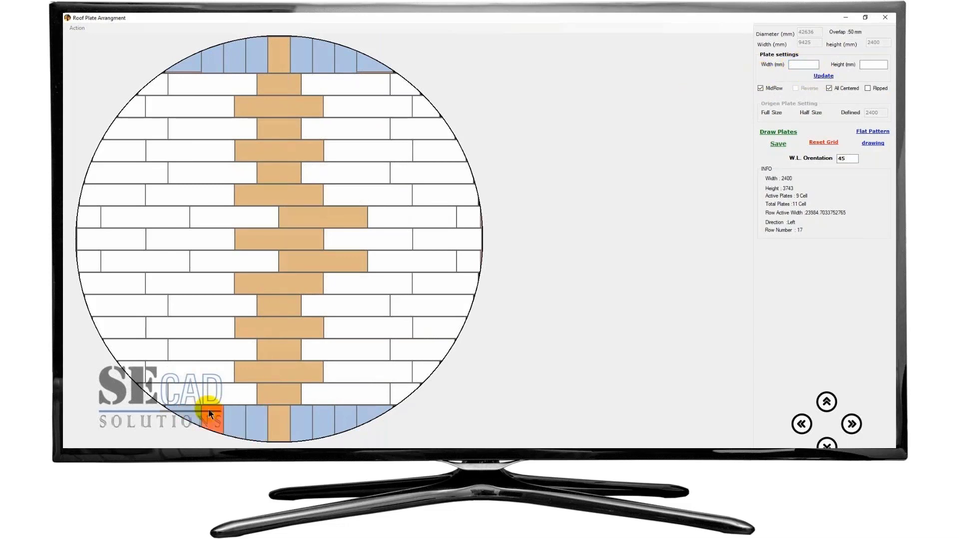
# Set the origin plates of the second and second-to-last rows to extend right from the roof's centreline.
pyautogui.click(290, 105)
pyautogui.rightClick(290, 104)
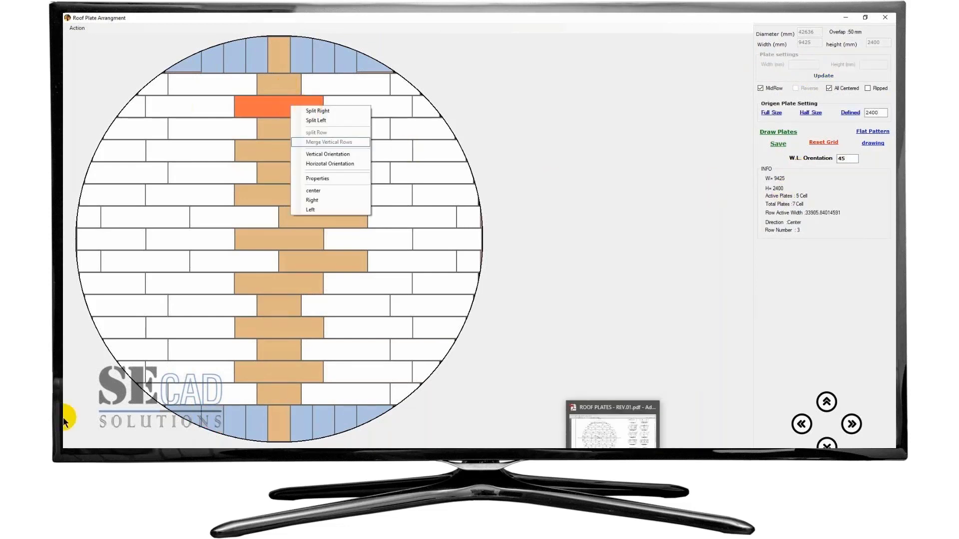
pyautogui.click(289, 78)
pyautogui.rightClick(289, 78)
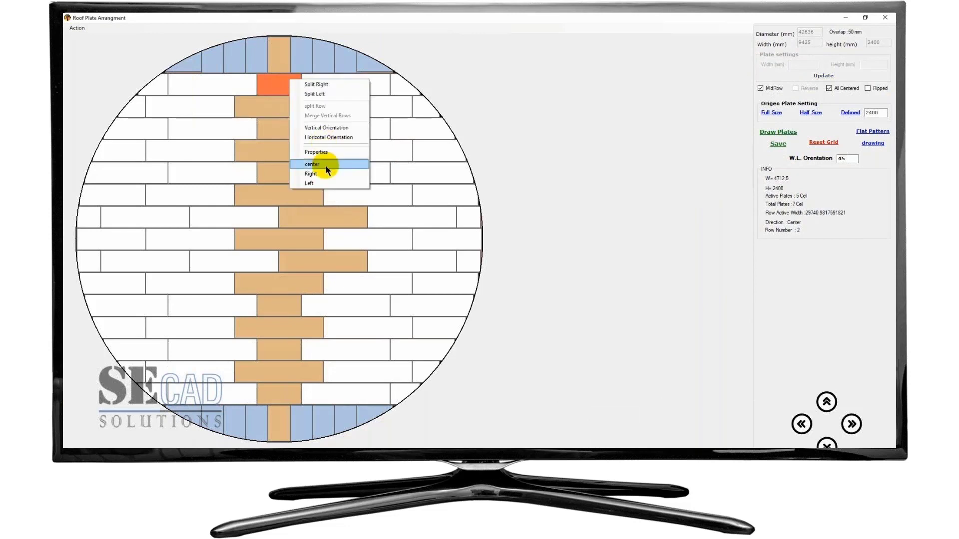
pyautogui.click(325, 164)
pyautogui.click(287, 394)
pyautogui.rightClick(287, 394)
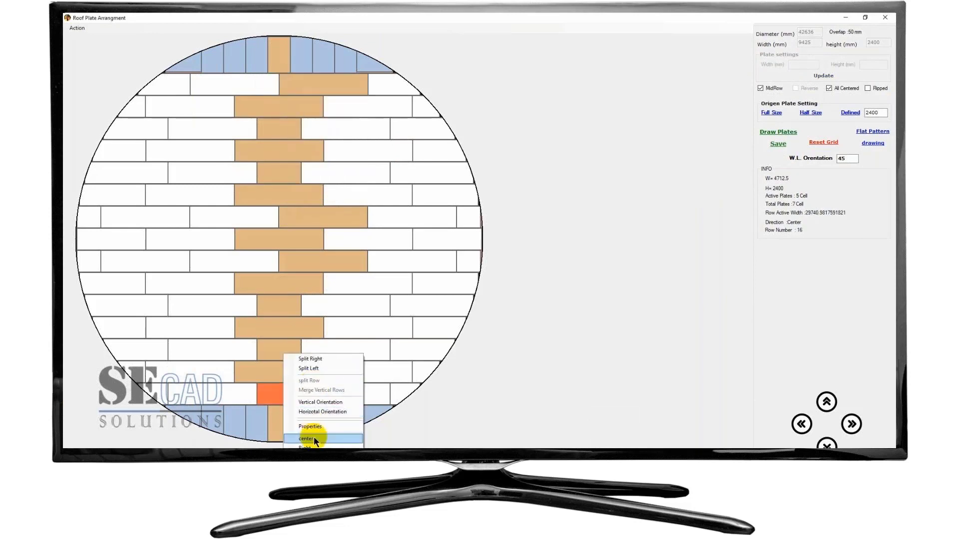
pyautogui.click(313, 436)
# Save the roof plate arrangement with a W.L. orientation of 0 and start the Inventor assembly.
pyautogui.doubleClick(842, 159)
pyautogui.write('0')
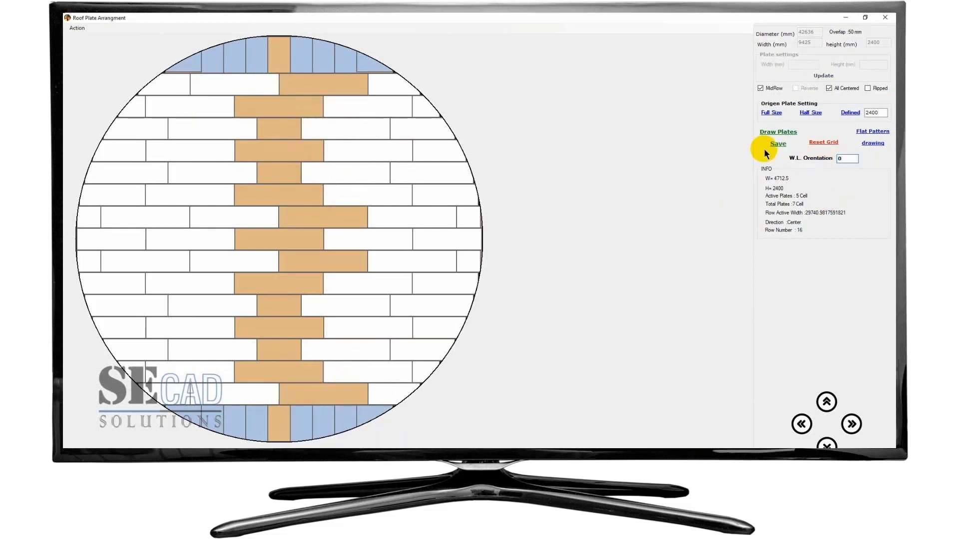
pyautogui.click(765, 147)
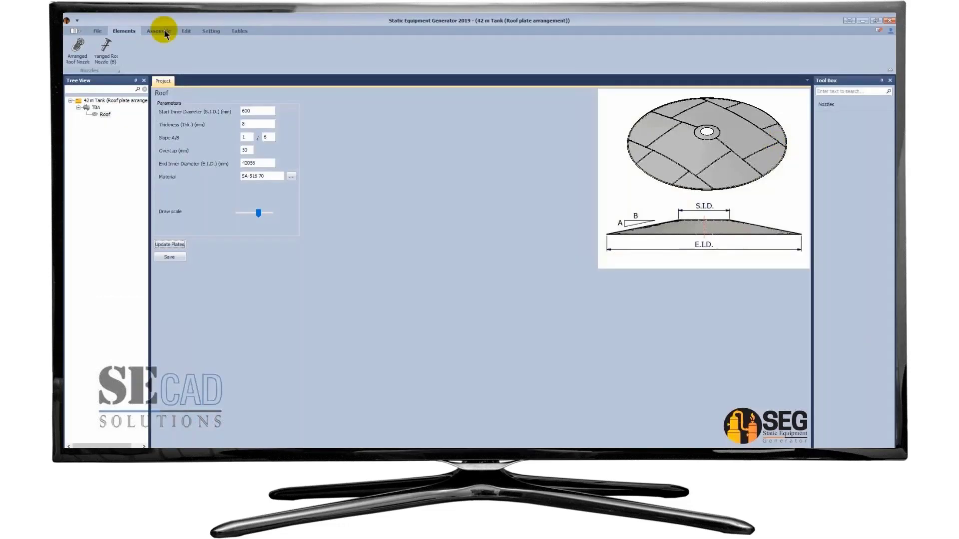
pyautogui.click(80, 45)
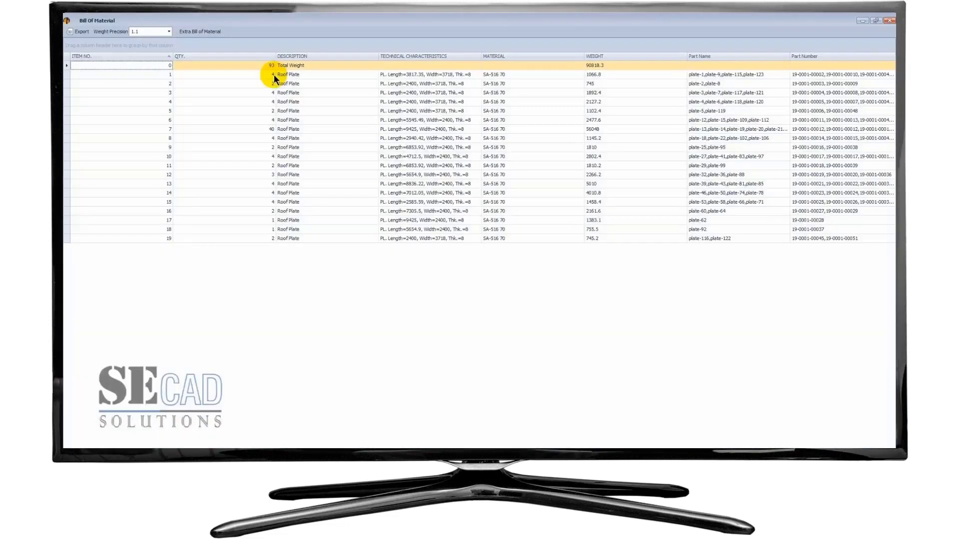
# Examine the roof plate quantities and sizes in the bill of material and inspect the assembled roof model.
pyautogui.click(269, 75)
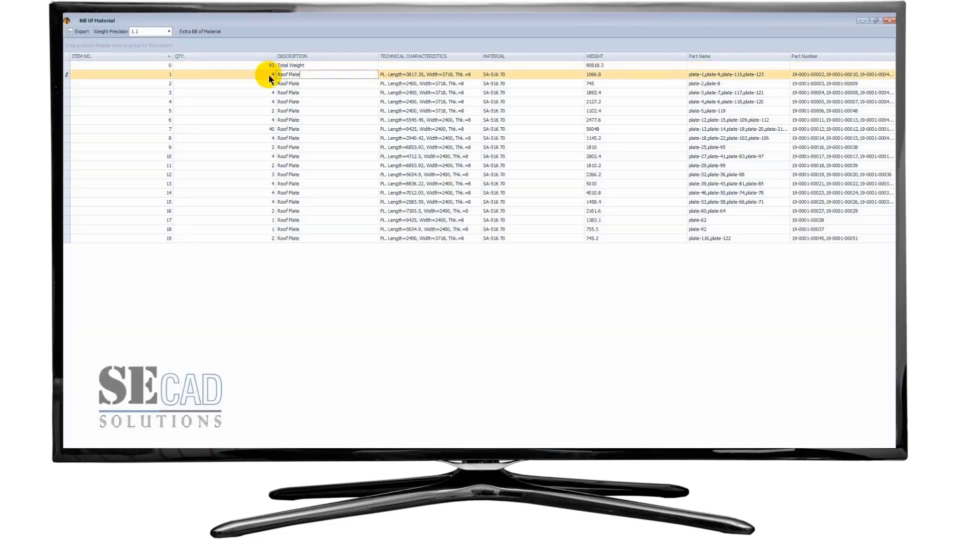
pyautogui.click(272, 130)
pyautogui.click(385, 129)
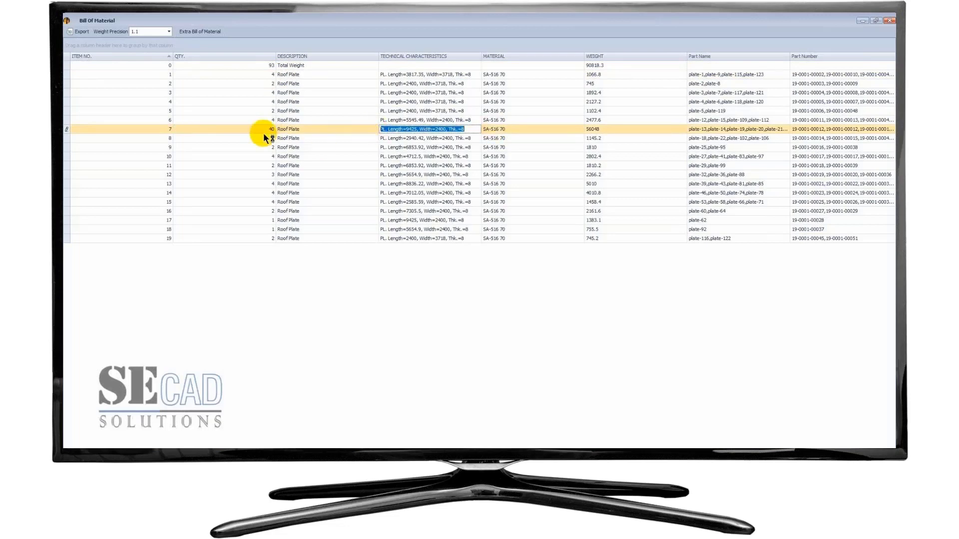
pyautogui.click(889, 20)
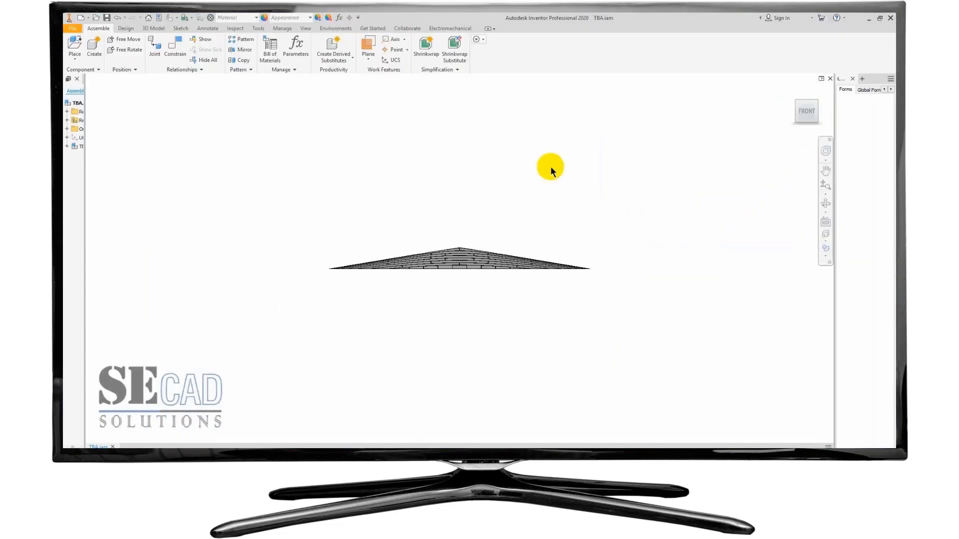
pyautogui.moveTo(501, 234); pyautogui.dragTo(480, 260)
pyautogui.press('Escape')
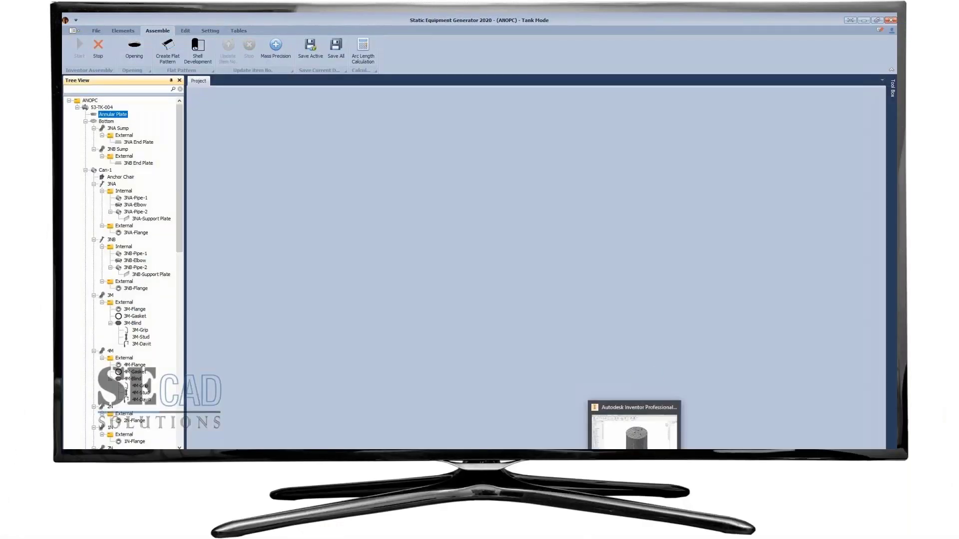
# Switch to Autodesk Inventor and open the annular plate subassembly at the underside of tank 53-TK-004.
pyautogui.click(634, 441)
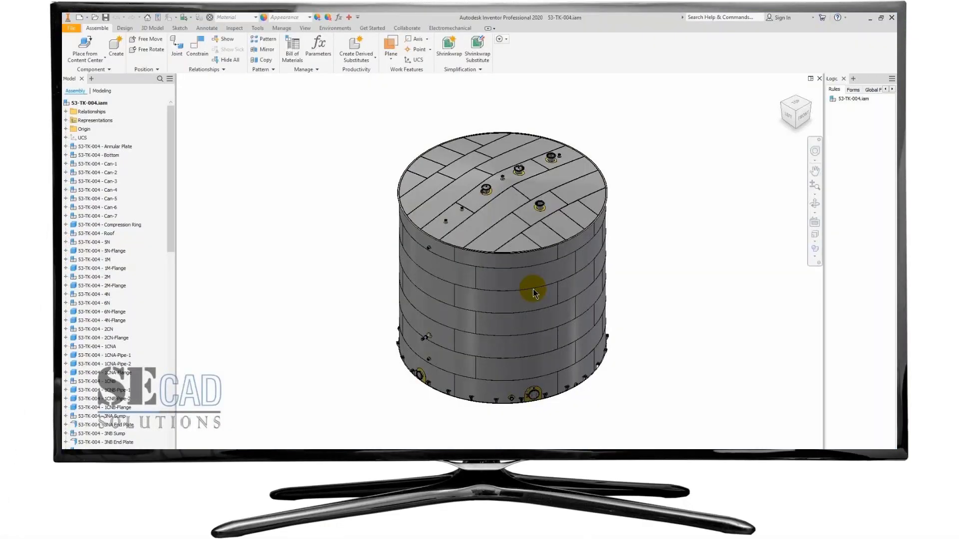
pyautogui.click(815, 204)
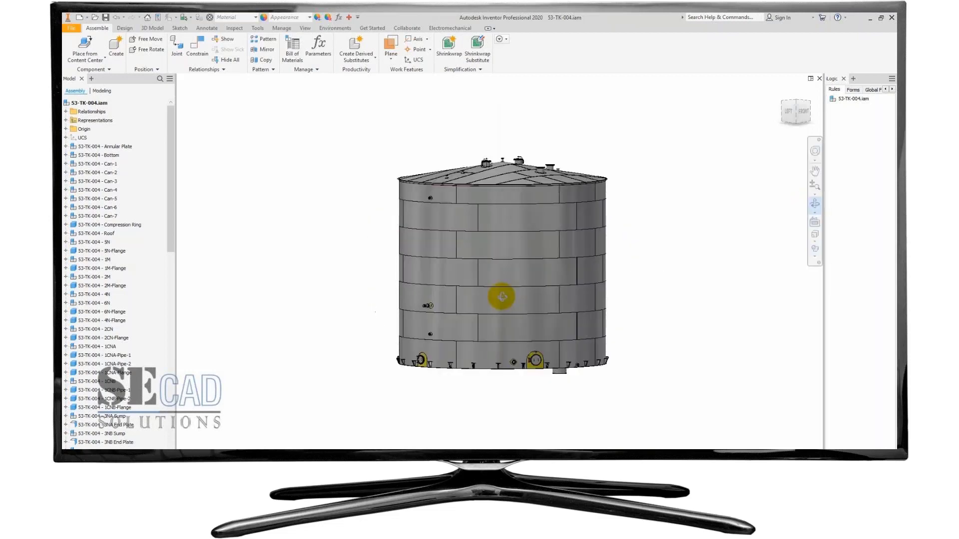
pyautogui.moveTo(501, 295); pyautogui.dragTo(529, 288)
pyautogui.moveTo(529, 288); pyautogui.dragTo(489, 196, button='middle')
pyautogui.moveTo(471, 261); pyautogui.dragTo(471, 308)
pyautogui.press('Escape')
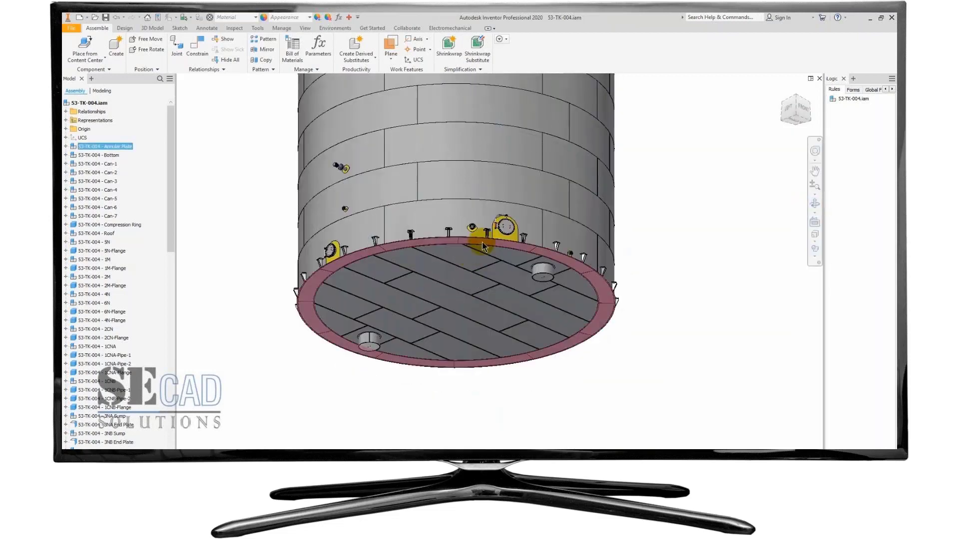
pyautogui.rightClick(484, 241)
pyautogui.press('Escape')
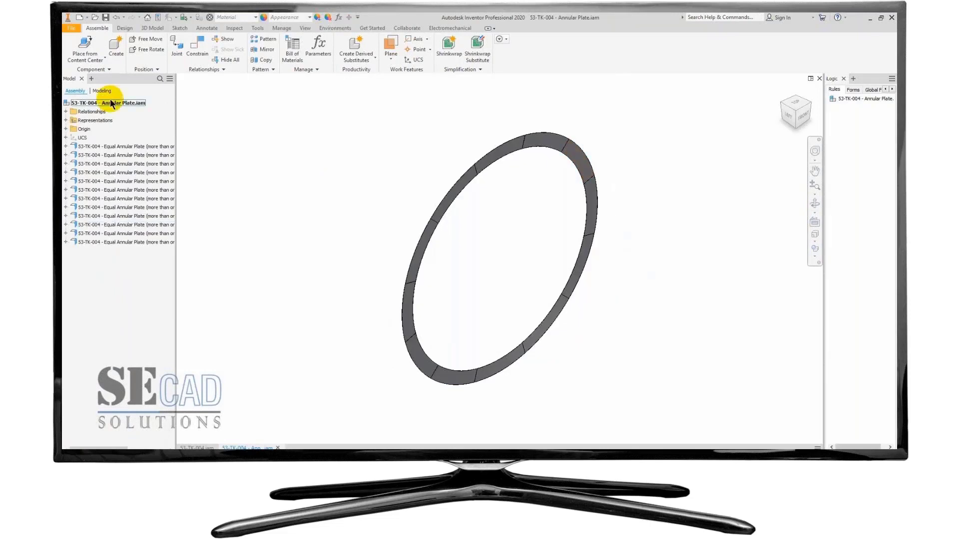
# Create a nest from the annular plate assembly using the Default template and accept its extracted sources.
pyautogui.rightClick(128, 99)
pyautogui.click(149, 126)
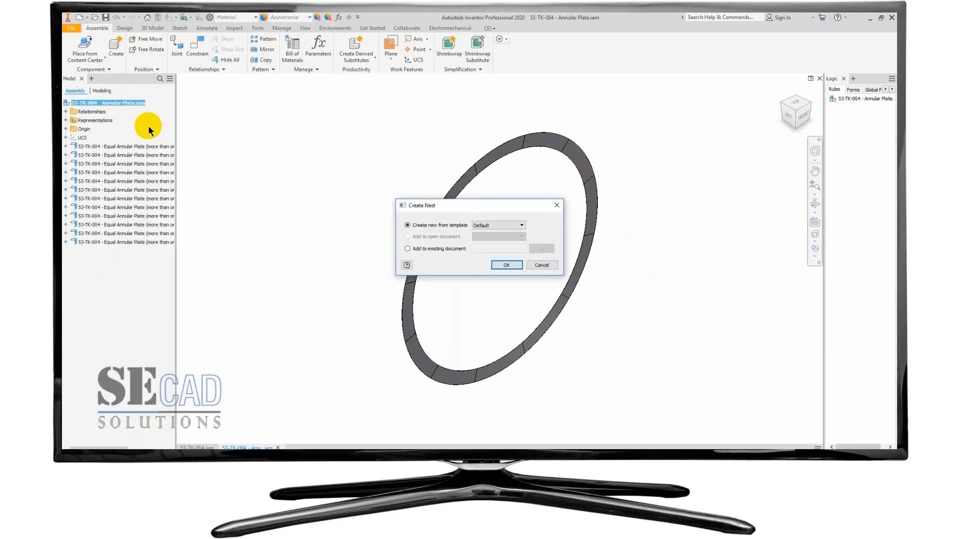
pyautogui.click(506, 264)
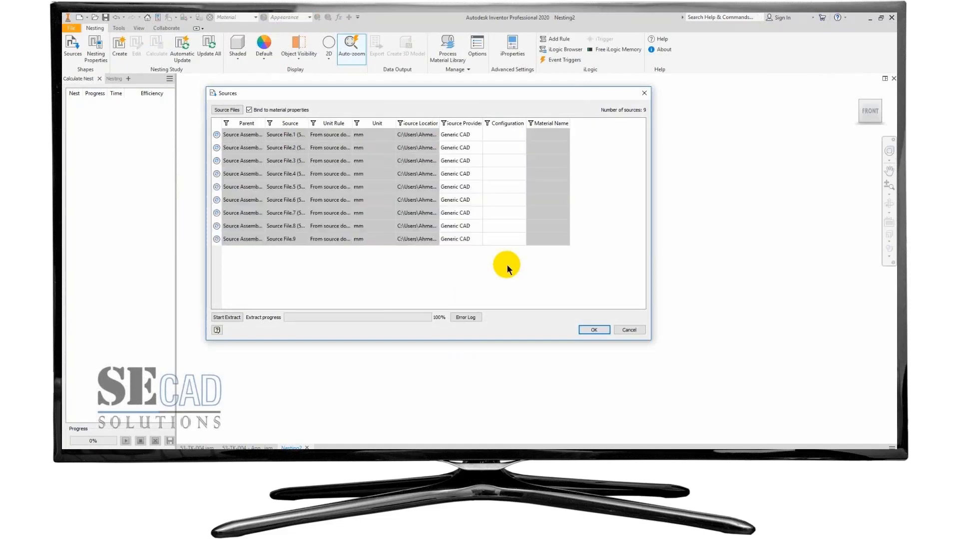
pyautogui.click(533, 267)
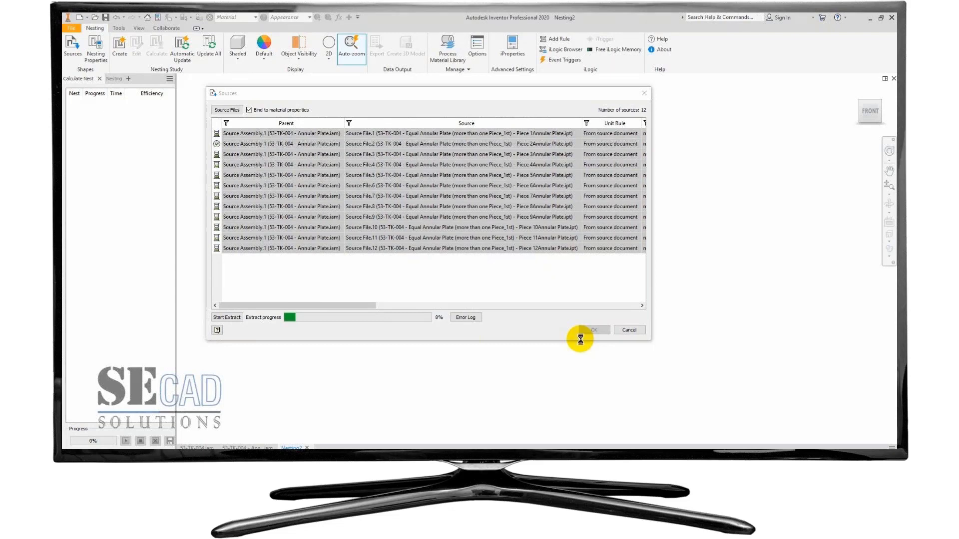
pyautogui.click(584, 332)
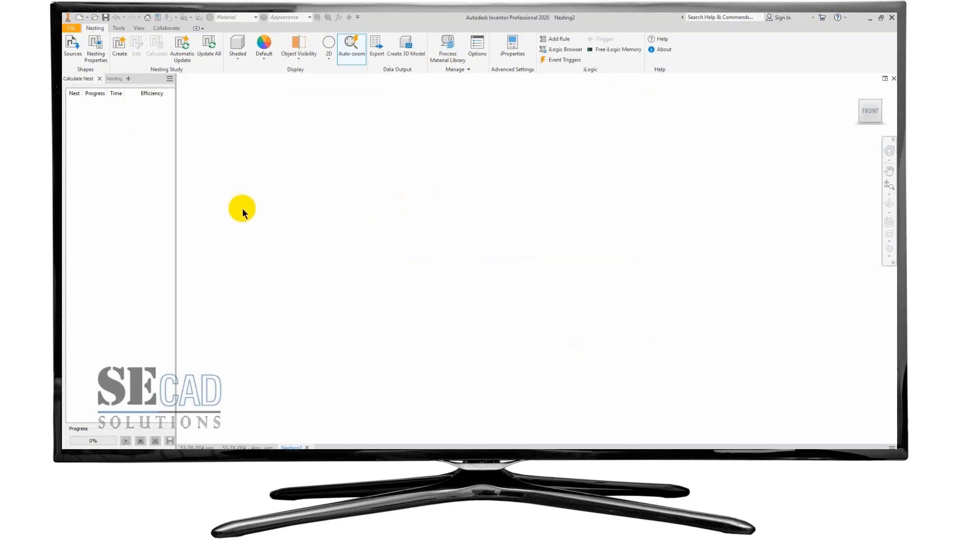
# Review the general, packaging and nesting settings of Material ID.2 in the process material library.
pyautogui.click(115, 78)
pyautogui.click(447, 48)
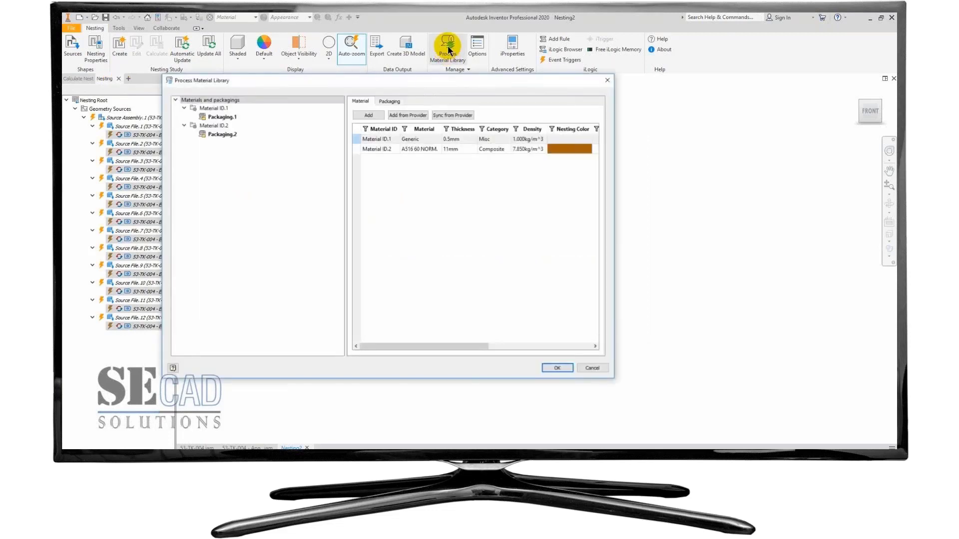
pyautogui.click(231, 125)
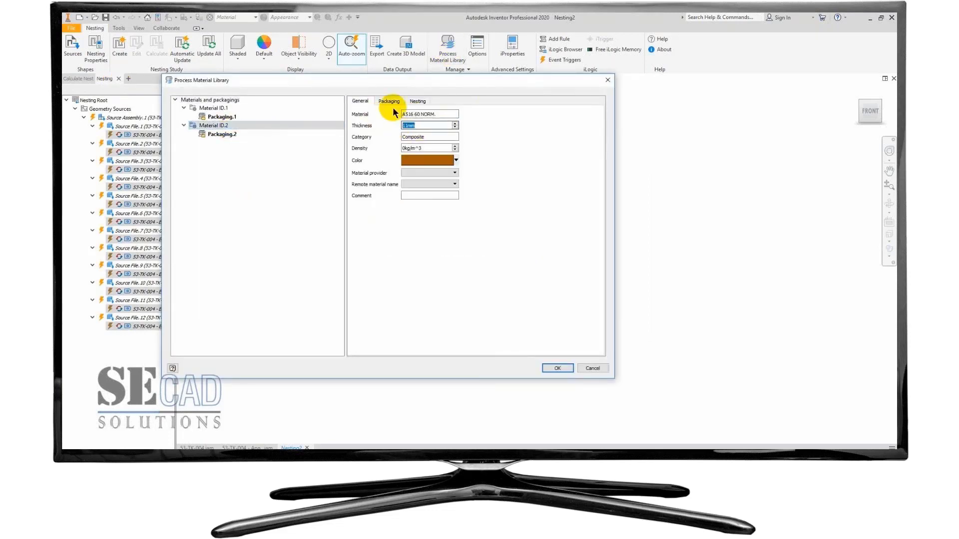
pyautogui.click(389, 102)
pyautogui.click(418, 102)
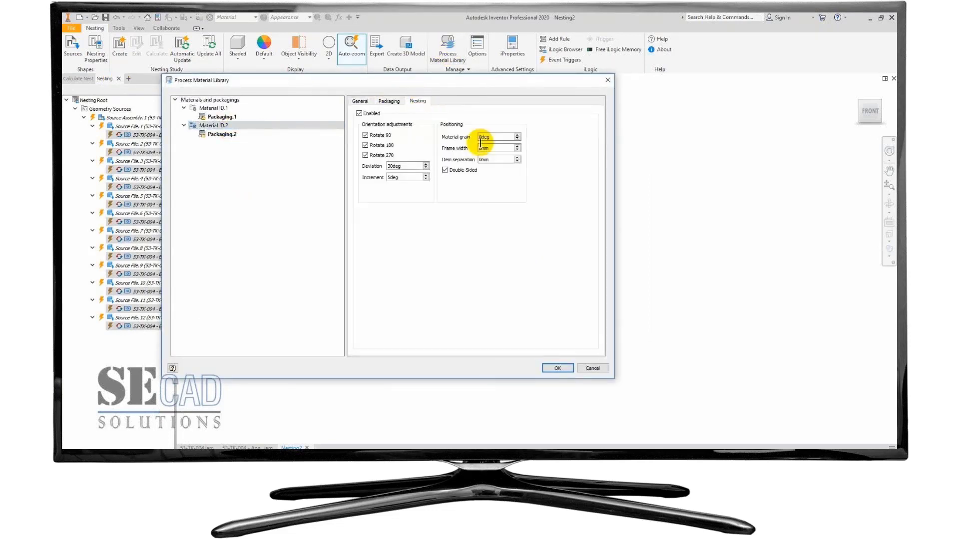
pyautogui.click(557, 369)
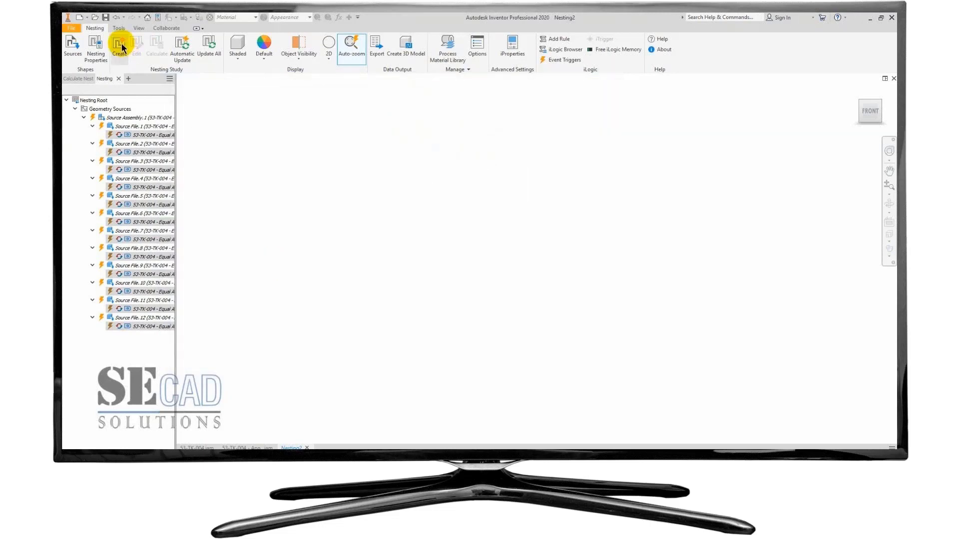
# Create a nesting study for the annular plates, with automatic updating on, and calculate Nest.1.
pyautogui.click(121, 43)
pyautogui.click(469, 394)
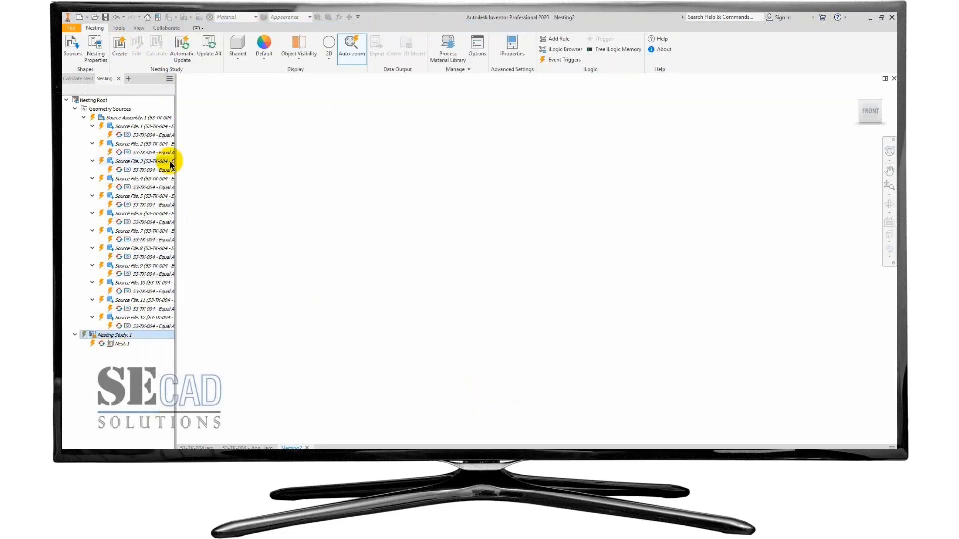
pyautogui.click(208, 44)
pyautogui.click(189, 54)
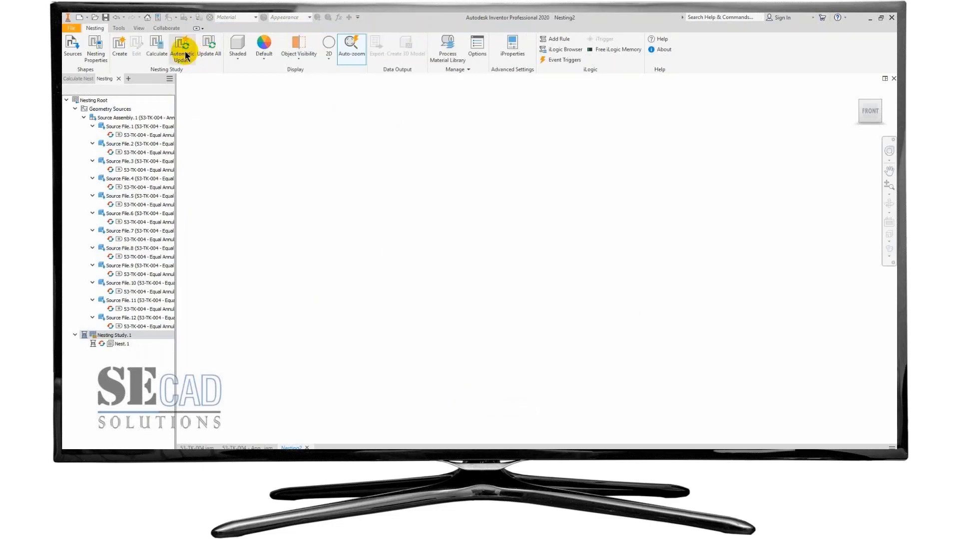
pyautogui.rightClick(122, 344)
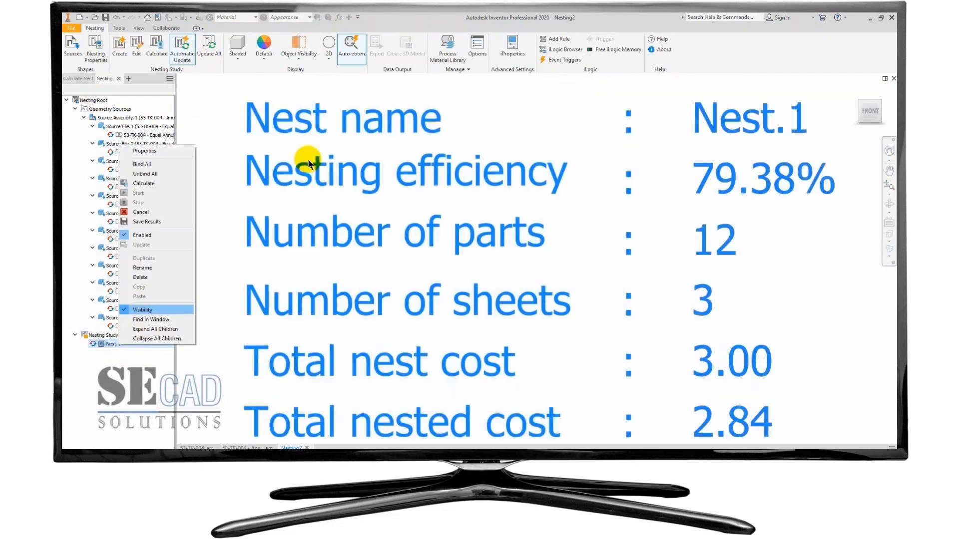
pyautogui.click(144, 183)
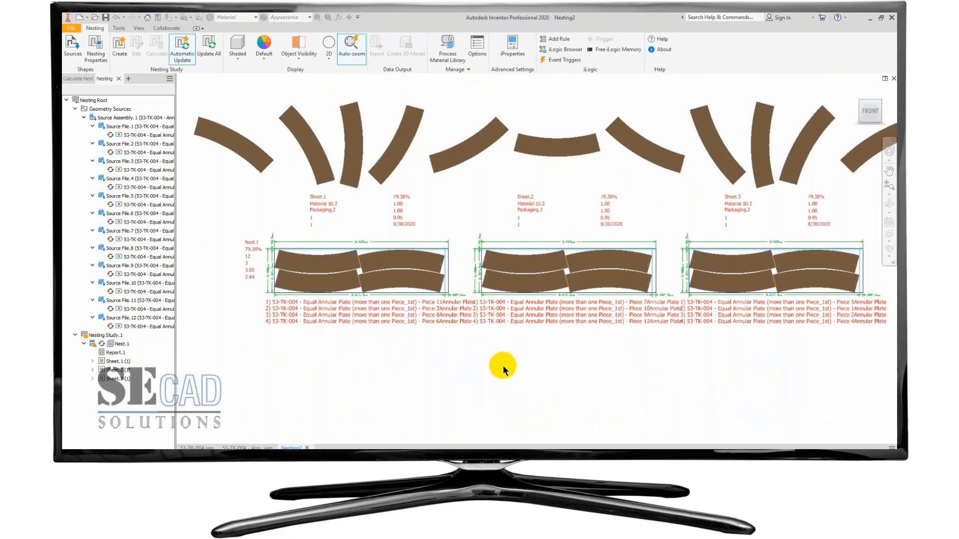
# Examine the Nest.1 summary and the annular plate layouts, dimensions and details on Sheet.1, Sheet.2 and Sheet.3.
pyautogui.scroll(5, 379, 299)
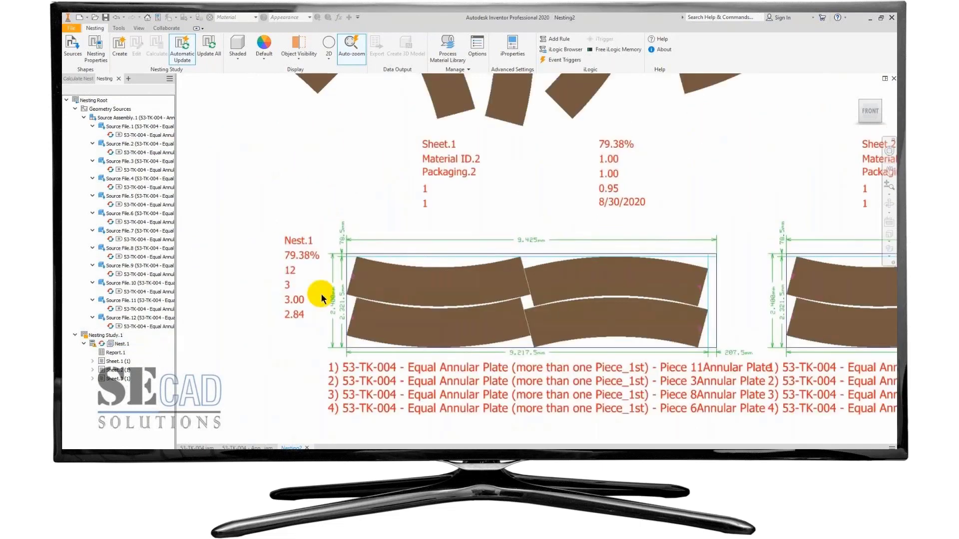
pyautogui.scroll(-3, 251, 267)
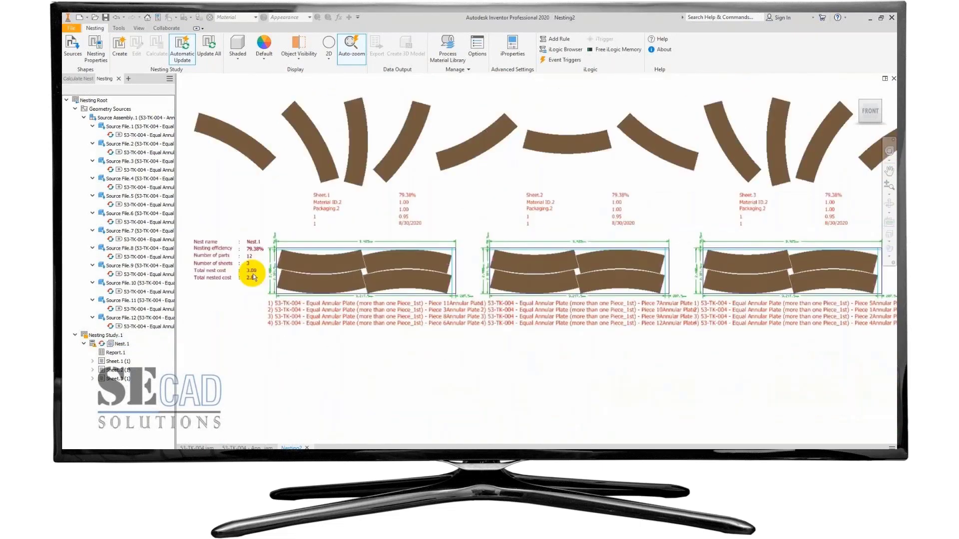
pyautogui.scroll(6, 274, 214)
pyautogui.scroll(-3, 552, 278)
pyautogui.scroll(2, 540, 254)
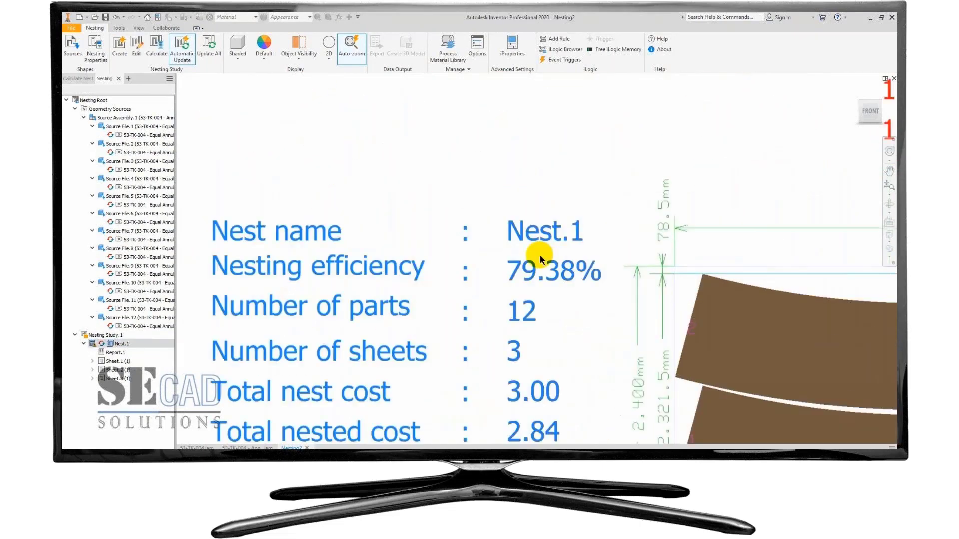
pyautogui.scroll(-6, 511, 307)
pyautogui.scroll(6, 511, 307)
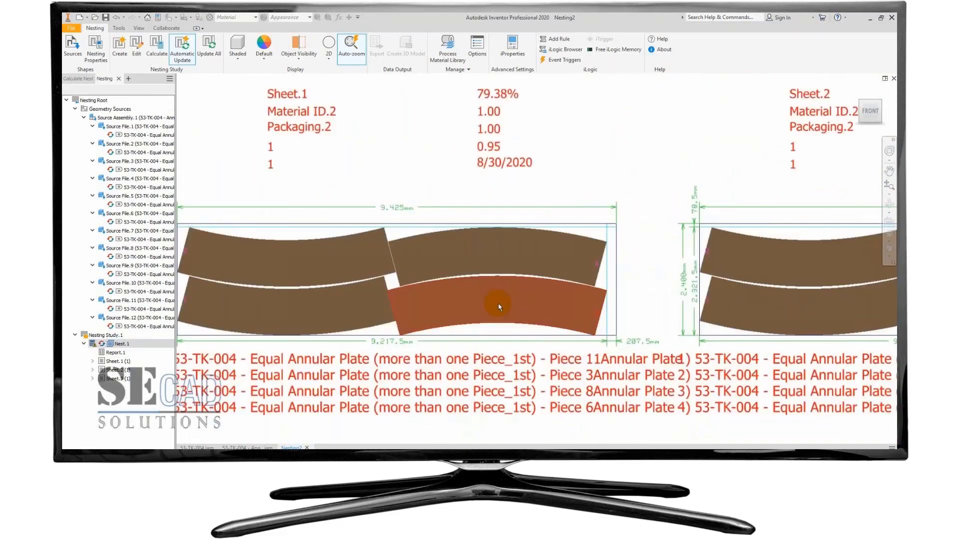
pyautogui.scroll(-2, 342, 149)
pyautogui.scroll(-3, 499, 175)
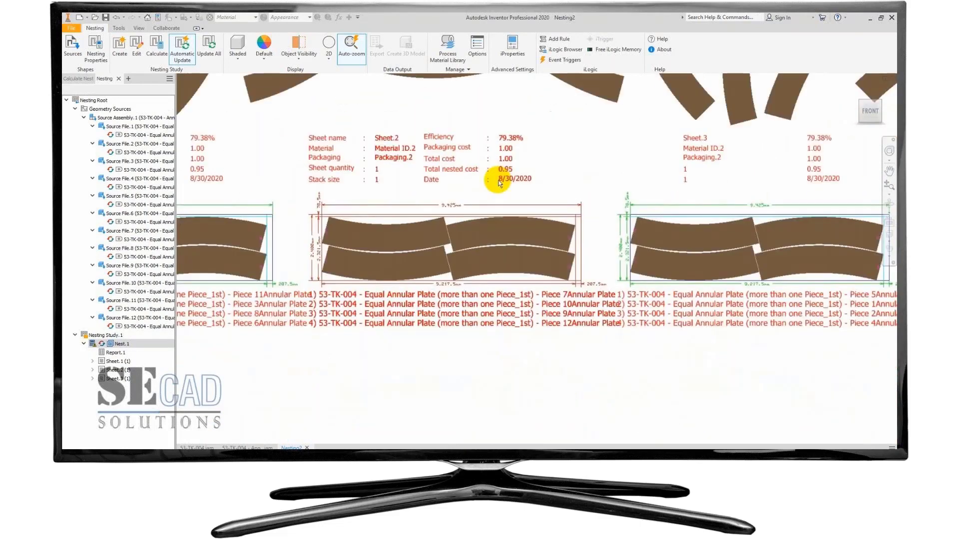
pyautogui.scroll(2, 435, 258)
pyautogui.scroll(-3, 435, 257)
pyautogui.moveTo(515, 190); pyautogui.dragTo(536, 261, button='middle')
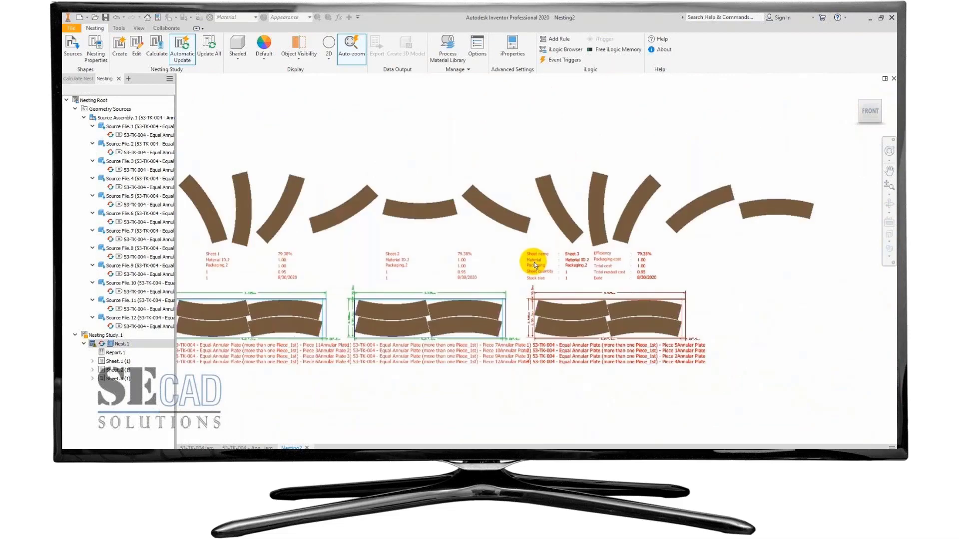
pyautogui.middleClick(536, 261)
pyautogui.middleClick(536, 261)
# Switch to Static Equipment Generator and create the flat pattern of the tank bottom from its plate arrangement.
pyautogui.click(612, 473)
pyautogui.click(104, 121)
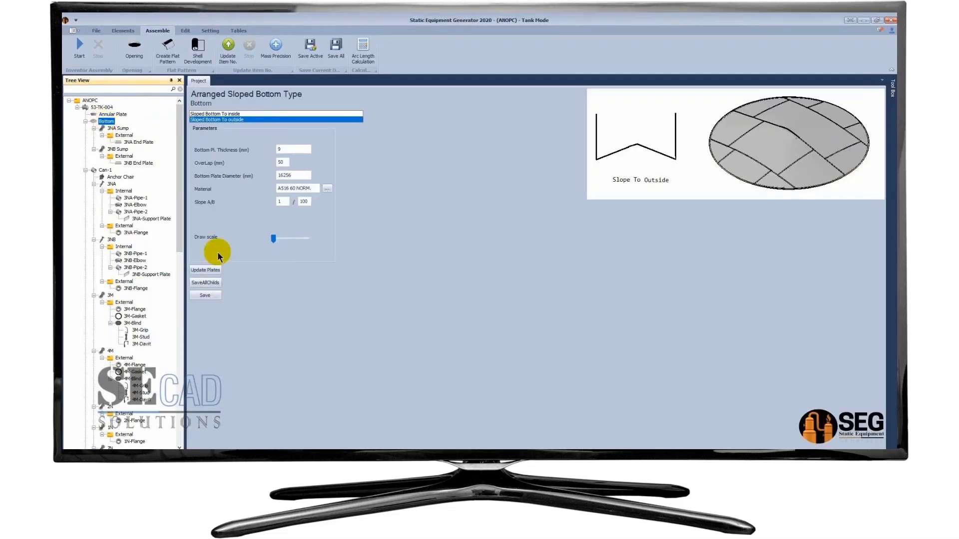
pyautogui.click(210, 270)
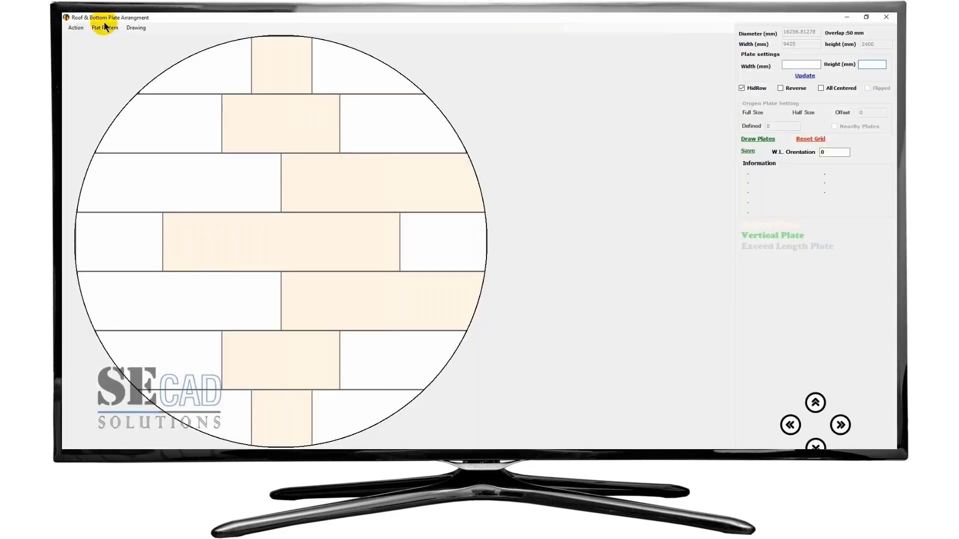
pyautogui.click(105, 28)
pyautogui.click(115, 47)
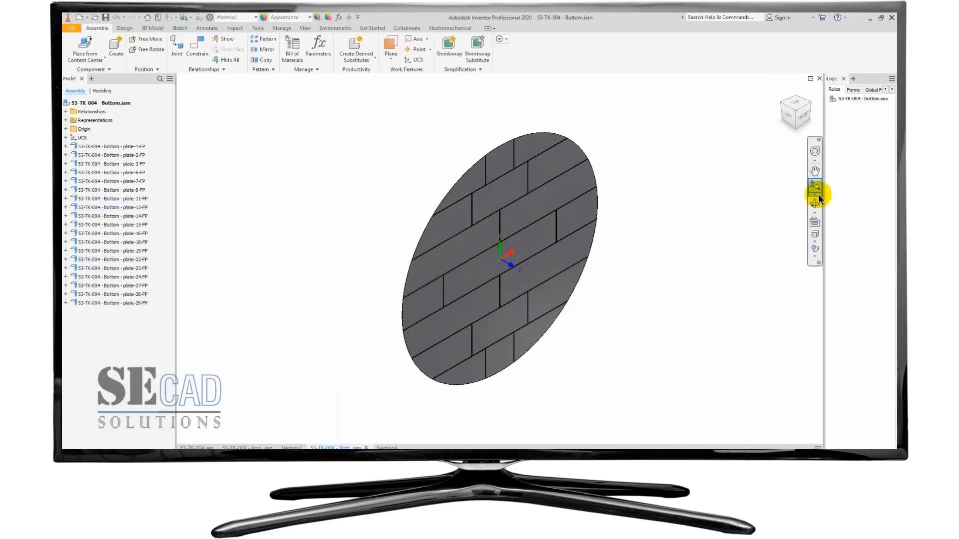
# Create a new nest from the 53-TK-004 - Bottom flat-pattern assembly using the Standard (mm).inest template.
pyautogui.click(815, 204)
pyautogui.moveTo(561, 300); pyautogui.dragTo(472, 285)
pyautogui.rightClick(473, 267)
pyautogui.click(502, 268)
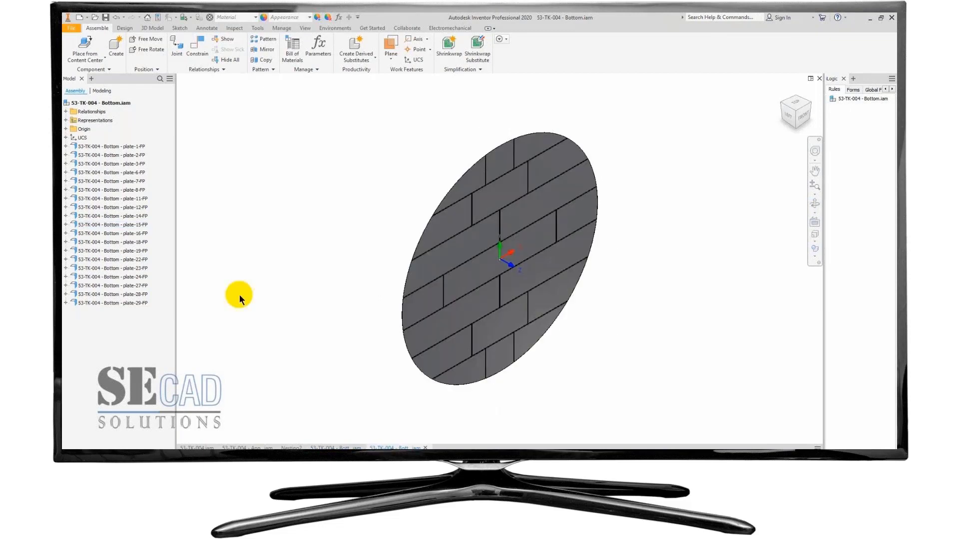
pyautogui.rightClick(106, 103)
pyautogui.click(150, 133)
pyautogui.click(499, 225)
pyautogui.click(498, 240)
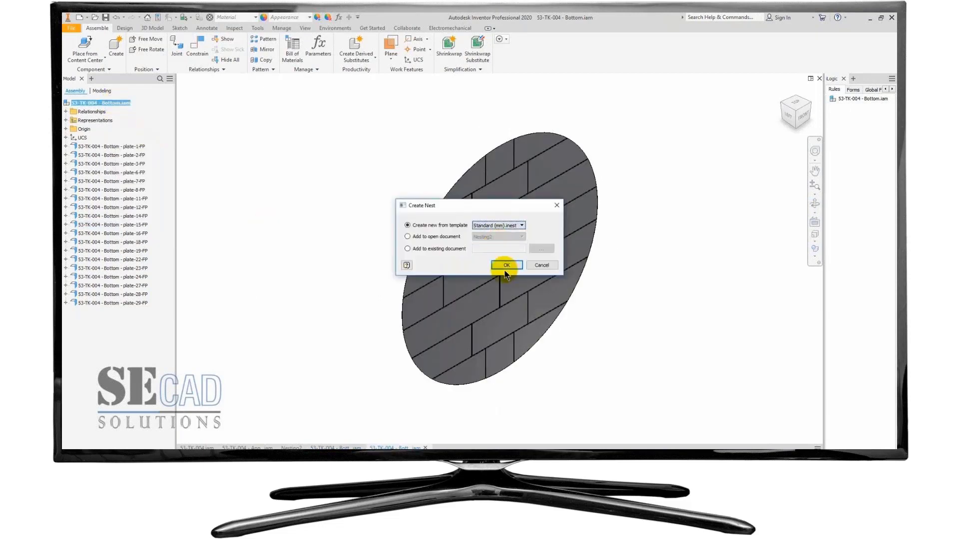
pyautogui.click(505, 264)
# Create and map the missing A516 60 NORM. - 9mm material and packaging, and accept the extracted bottom plate sources.
pyautogui.click(356, 446)
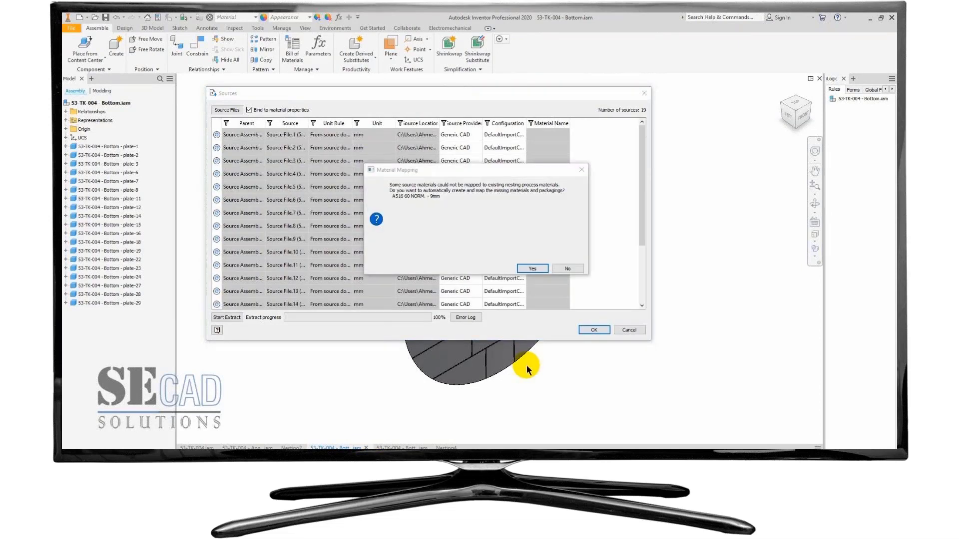
pyautogui.click(523, 270)
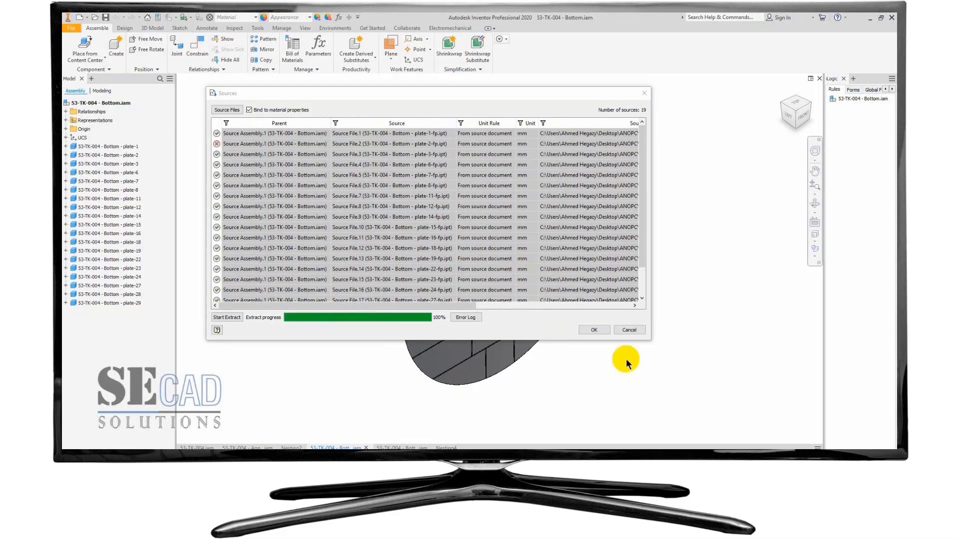
pyautogui.click(594, 330)
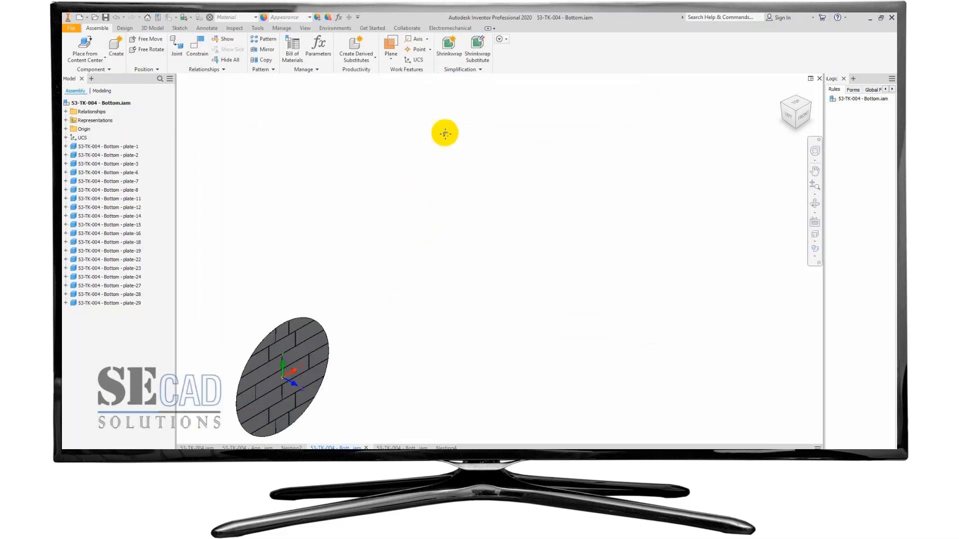
# Close the 53-TK-004 - Bottom plate arrangement assembly and return to the Nesting4 document.
pyautogui.click(449, 447)
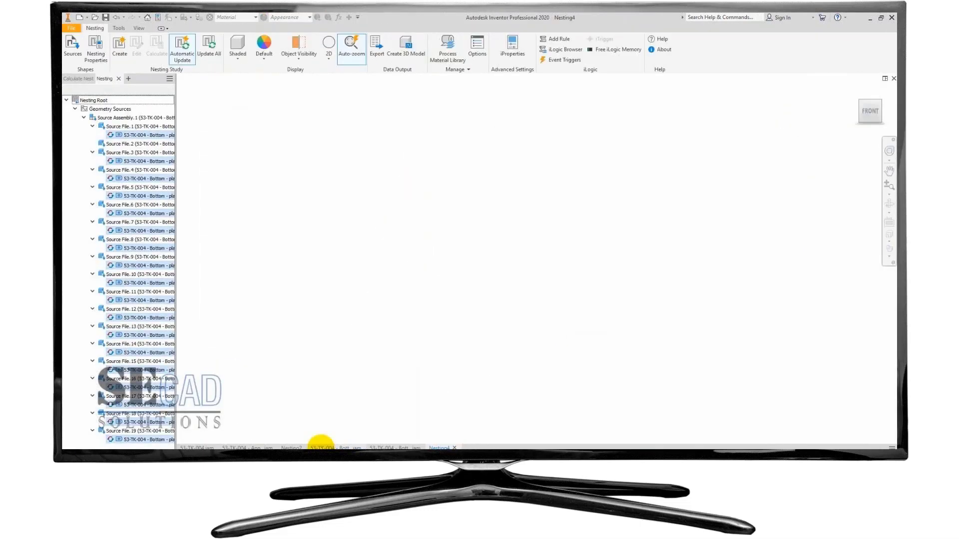
pyautogui.click(322, 447)
pyautogui.click(363, 448)
# Review the packaging and nesting settings of Material ID.2 in the process material library for the bottom plates.
pyautogui.click(452, 50)
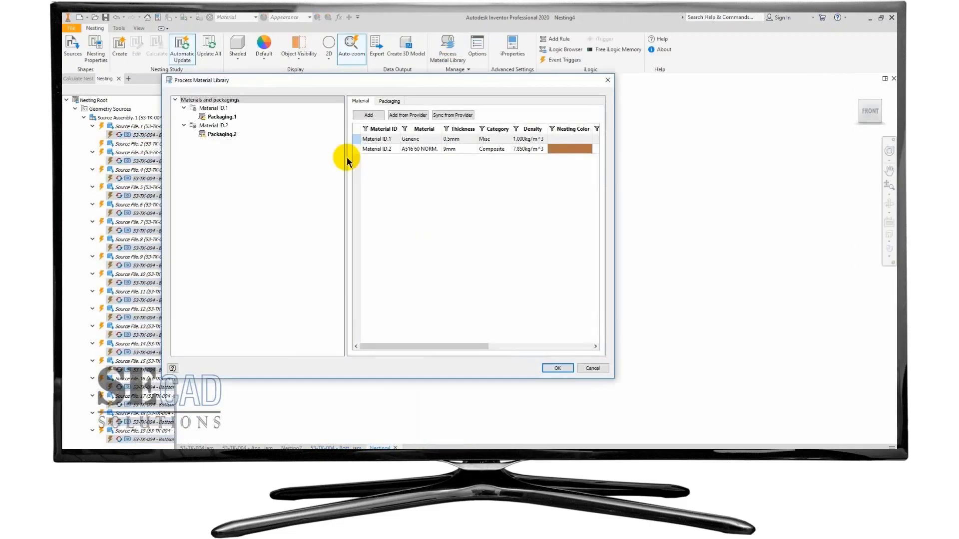
pyautogui.click(213, 125)
pyautogui.click(389, 101)
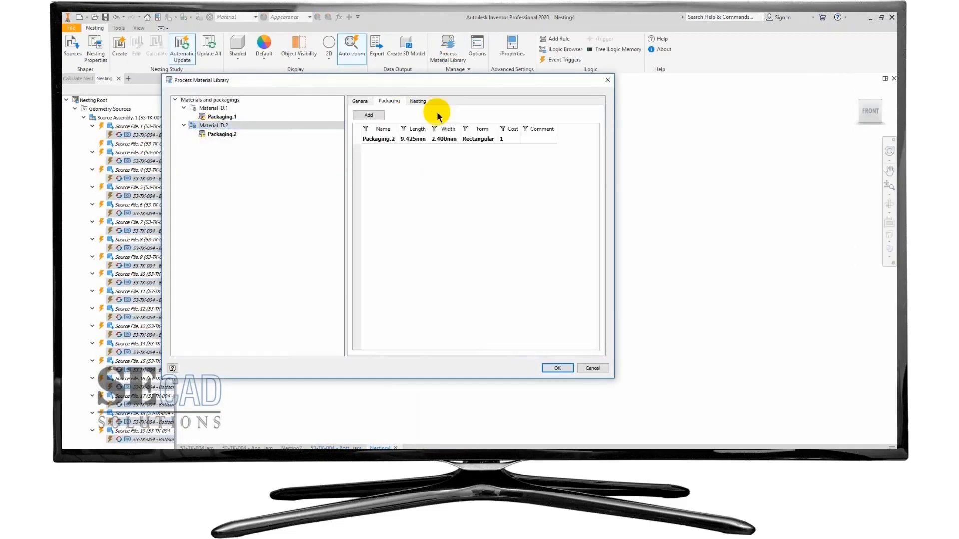
pyautogui.click(417, 101)
pyautogui.click(564, 370)
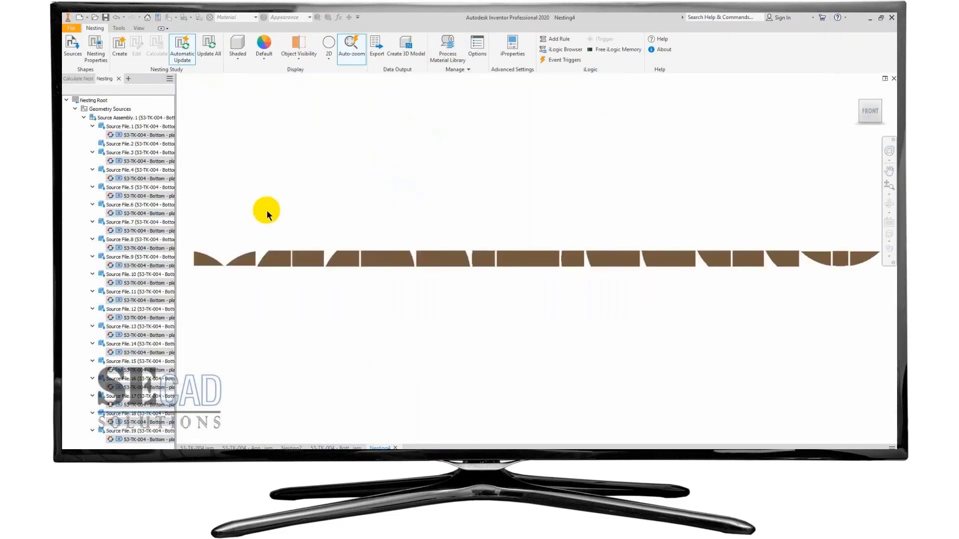
# Create a nesting study for the bottom plates on Packaging.2 with automatic nest calculation, and collapse the source assembly list.
pyautogui.click(118, 50)
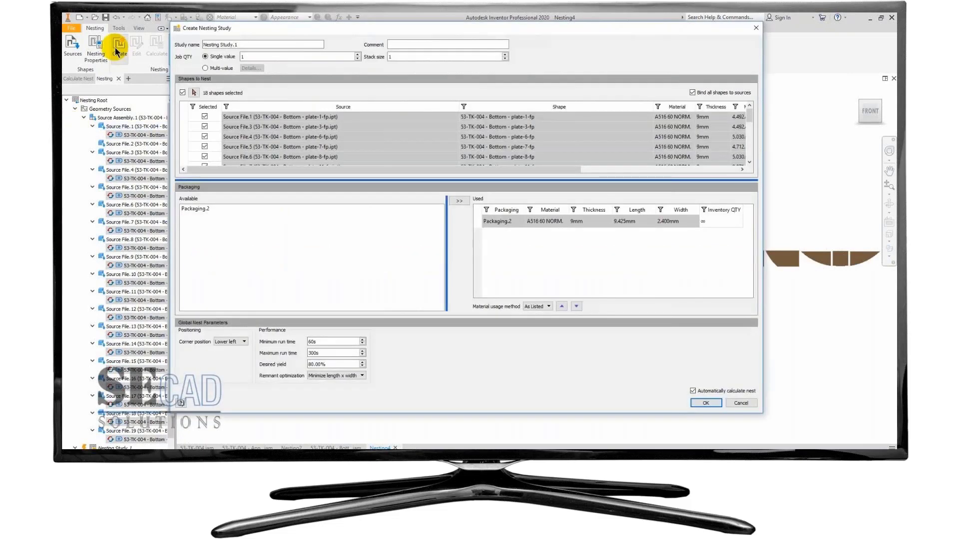
pyautogui.click(685, 401)
pyautogui.click(84, 118)
pyautogui.doubleClick(99, 136)
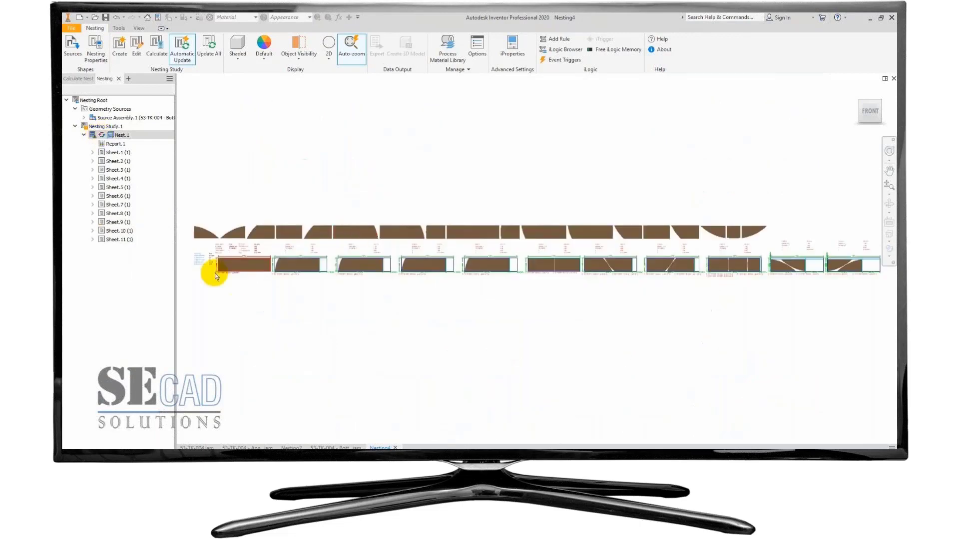
# Examine the nested bottom plate layouts, dimensions and part labels across the sheets of Nest.1.
pyautogui.scroll(5, 214, 273)
pyautogui.moveTo(223, 270); pyautogui.dragTo(237, 291, button='middle')
pyautogui.scroll(3, 416, 247)
pyautogui.scroll(-5, 460, 256)
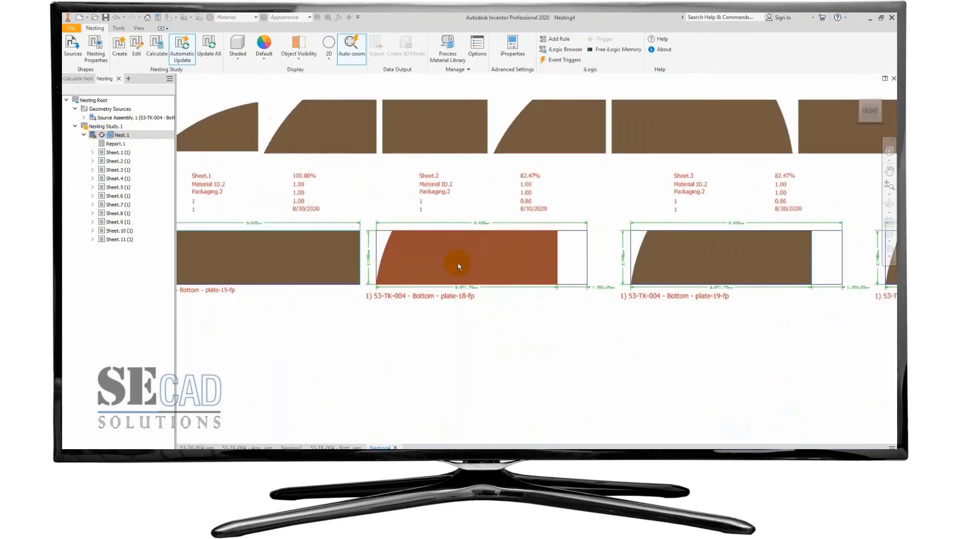
pyautogui.moveTo(673, 273); pyautogui.dragTo(396, 263, button='middle')
pyautogui.moveTo(644, 237); pyautogui.dragTo(398, 239, button='middle')
pyautogui.scroll(5, 398, 240)
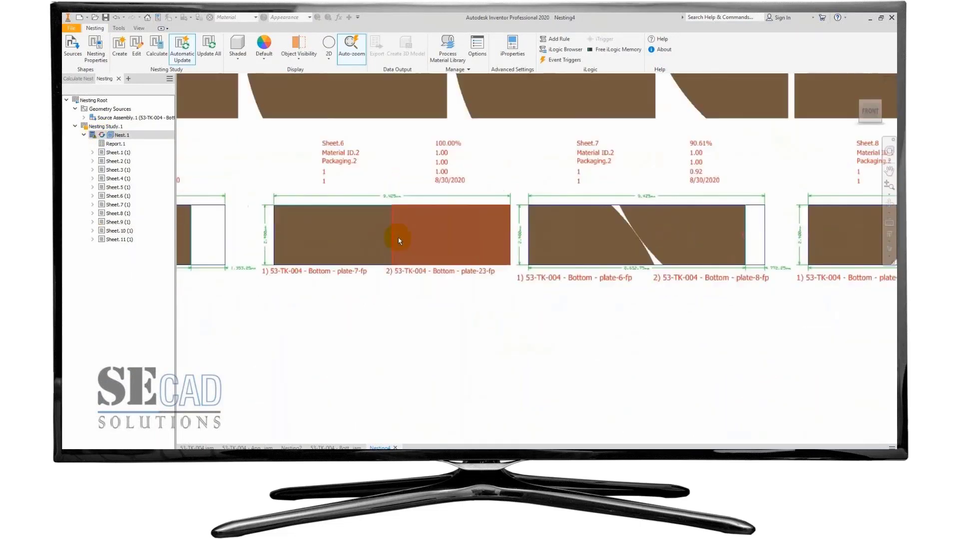
pyautogui.moveTo(602, 277); pyautogui.dragTo(464, 278, button='middle')
pyautogui.scroll(-4, 625, 273)
pyautogui.moveTo(624, 273); pyautogui.dragTo(427, 285, button='middle')
pyautogui.scroll(4, 550, 272)
pyautogui.moveTo(549, 272); pyautogui.dragTo(216, 280, button='middle')
pyautogui.moveTo(587, 285); pyautogui.dragTo(397, 290, button='middle')
pyautogui.moveTo(764, 284); pyautogui.dragTo(585, 287, button='middle')
pyautogui.scroll(-5, 808, 279)
pyautogui.moveTo(808, 279); pyautogui.dragTo(890, 256, button='middle')
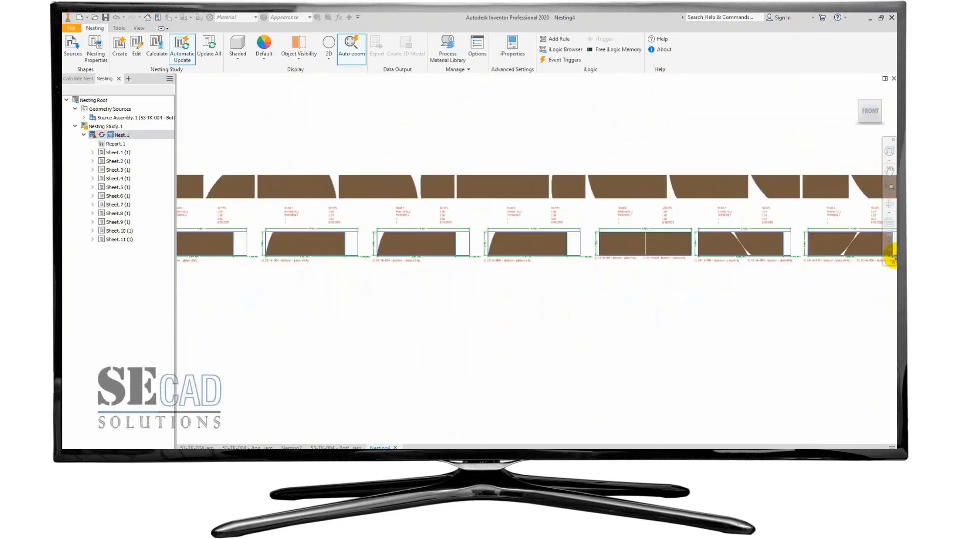
# Inspect the Nest.1 summary of efficiency, parts, sheets and costs beside Sheet.1.
pyautogui.moveTo(280, 269); pyautogui.dragTo(859, 249, button='middle')
pyautogui.scroll(5, 229, 209)
pyautogui.scroll(3, 345, 234)
pyautogui.moveTo(343, 231); pyautogui.dragTo(409, 274, button='middle')
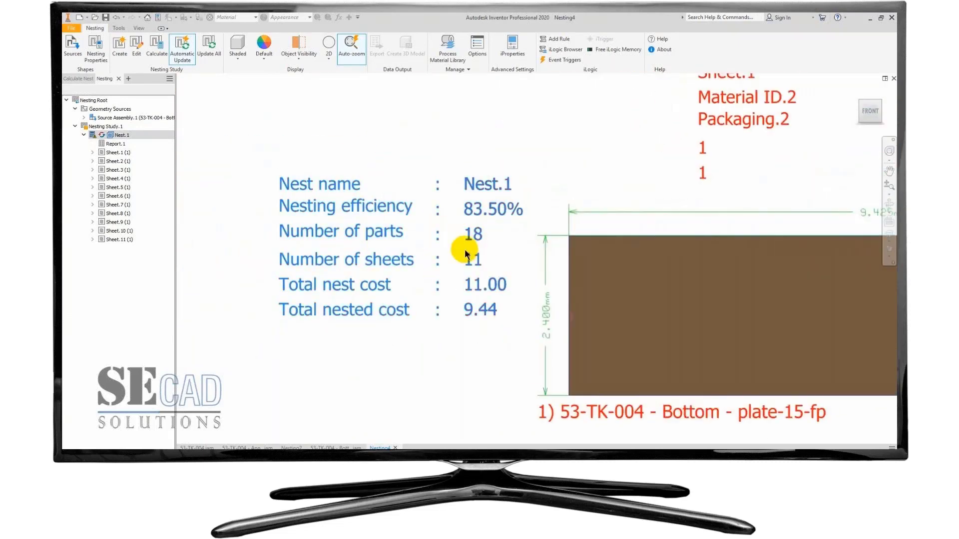
pyautogui.scroll(-6, 502, 282)
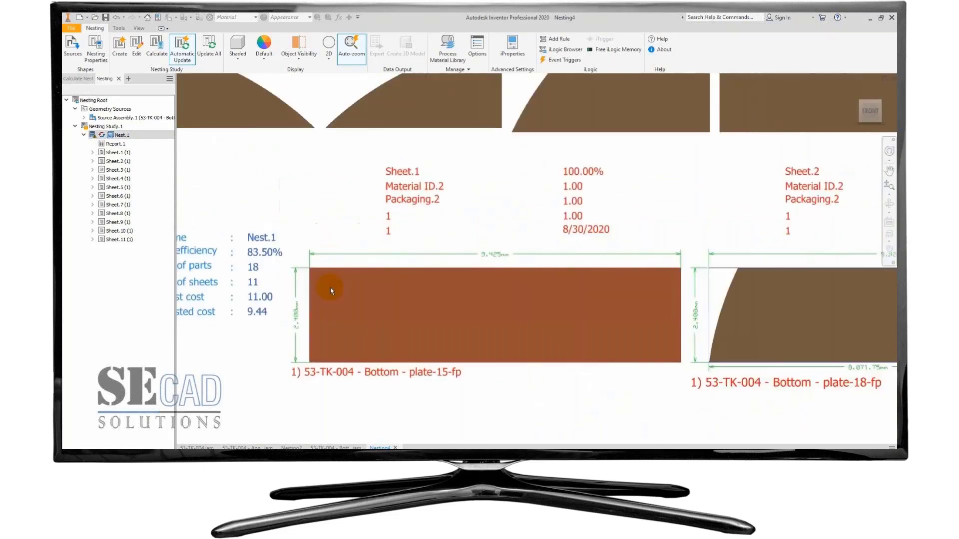
# Inspect the layouts and details of the last bottom plate sheets, Sheet.10 and Sheet.11.
pyautogui.scroll(3, 802, 283)
pyautogui.moveTo(802, 284); pyautogui.dragTo(528, 278, button='middle')
pyautogui.scroll(-1, 385, 274)
pyautogui.moveTo(797, 251); pyautogui.dragTo(643, 249, button='middle')
pyautogui.click(644, 253)
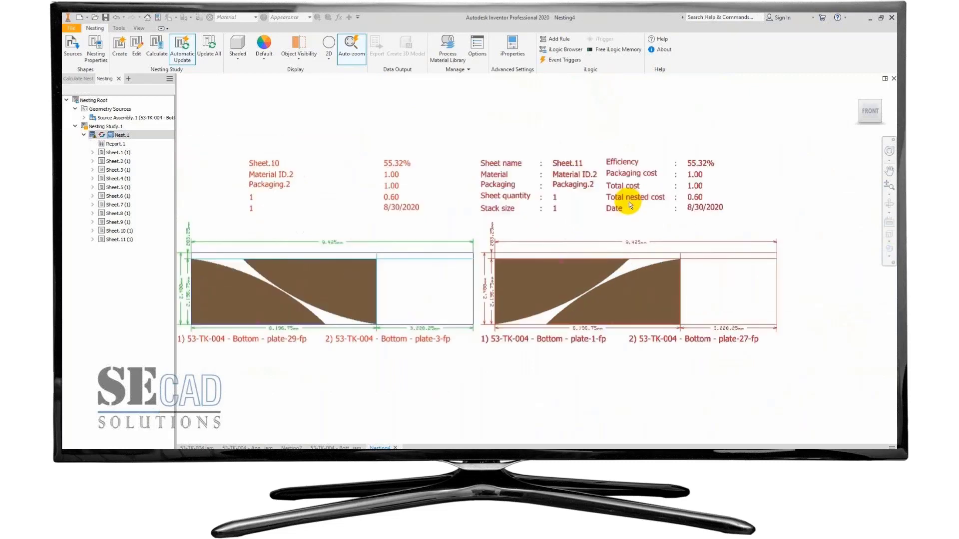
pyautogui.scroll(-2, 439, 208)
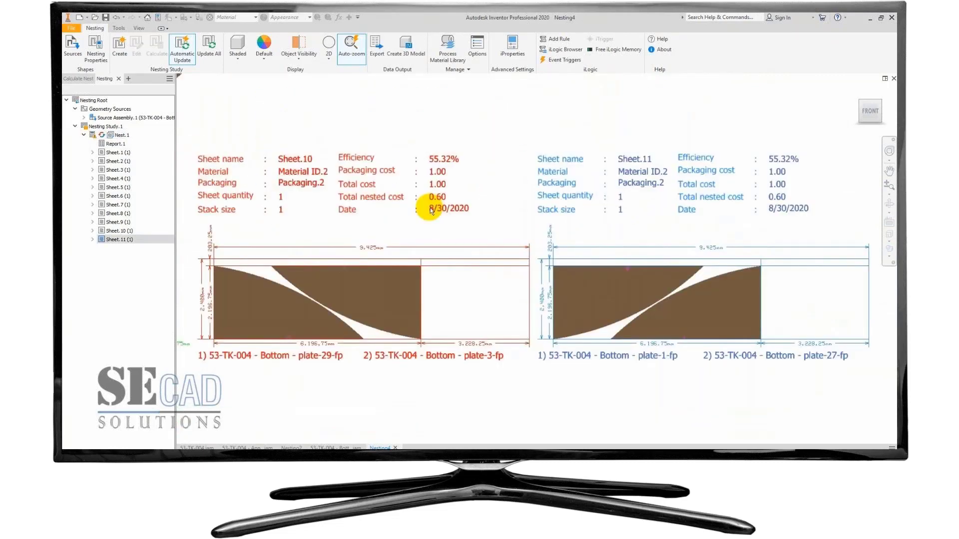
# Generate the HTML nest report with the default template and save it as Nest.1-report.html in the 53-TK-004 - Bottom folder.
pyautogui.rightClick(115, 143)
pyautogui.click(119, 148)
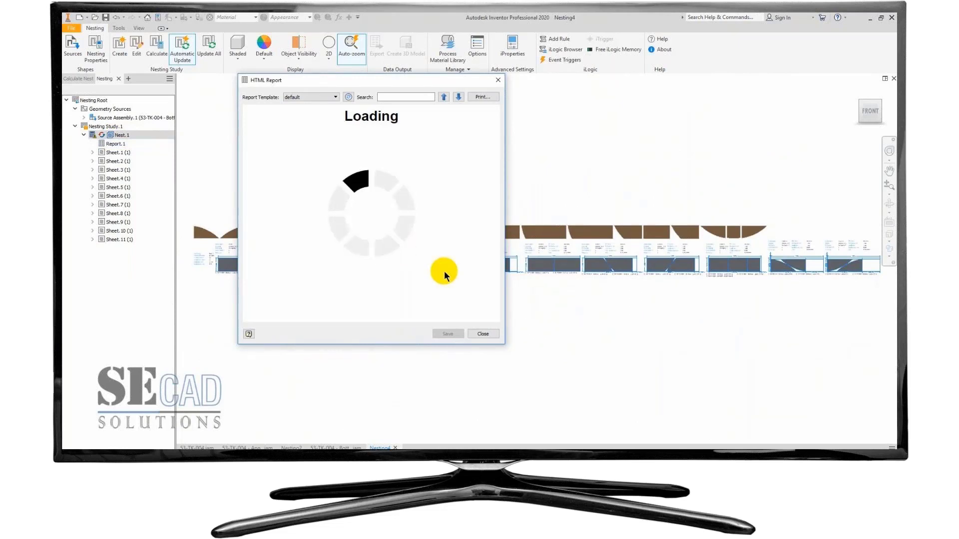
pyautogui.click(442, 333)
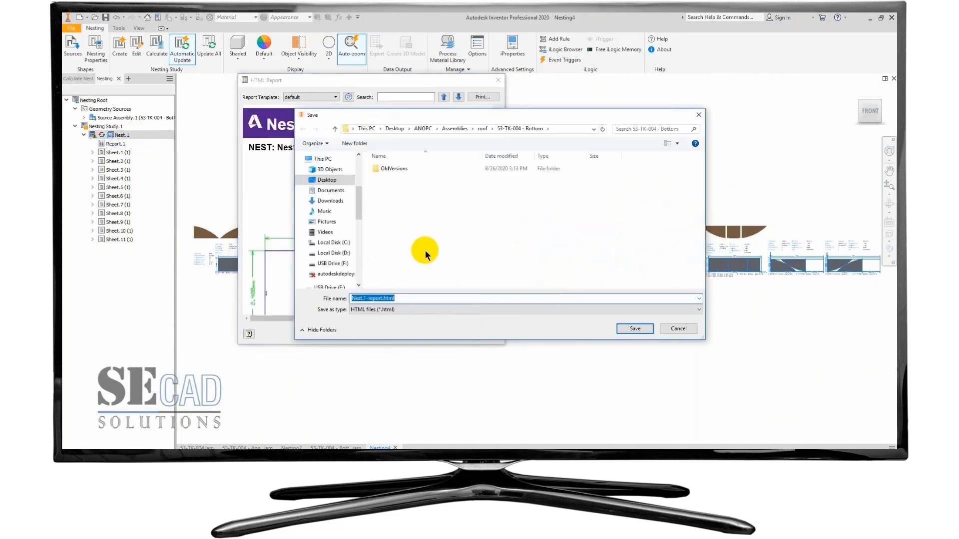
pyautogui.click(633, 330)
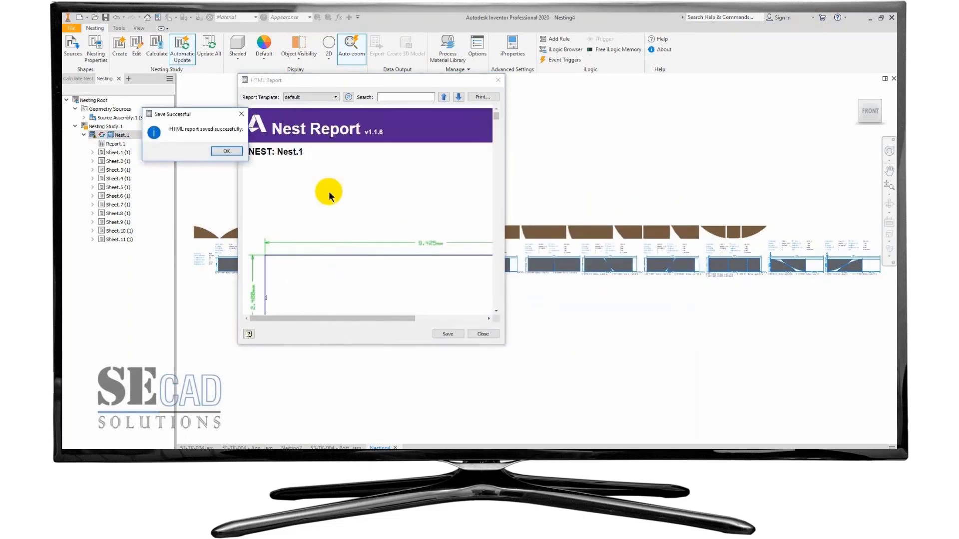
pyautogui.click(229, 151)
# Enlarge the HTML report window and look through the nested sheet drawings in the report.
pyautogui.scroll(-2, 356, 202)
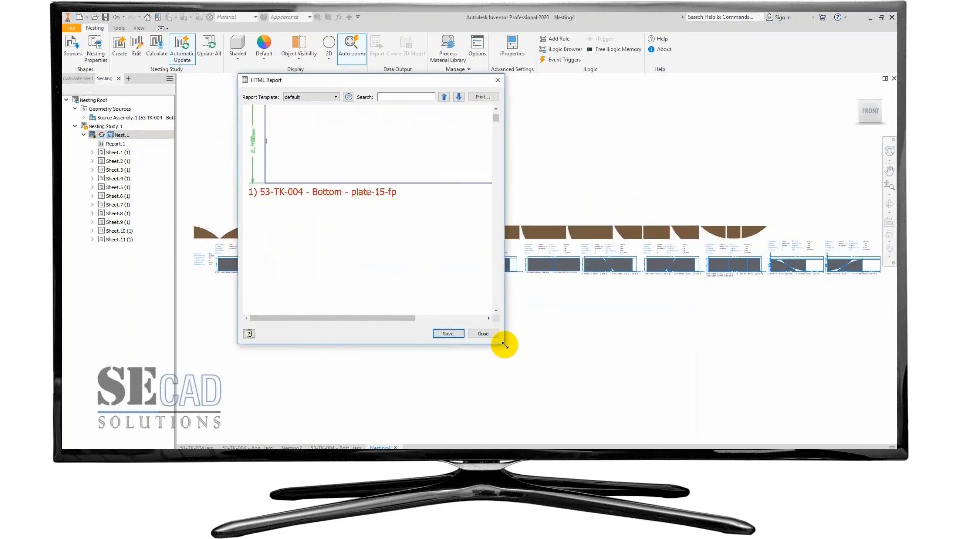
pyautogui.moveTo(504, 344); pyautogui.dragTo(691, 424)
pyautogui.moveTo(683, 129)
pyautogui.mouseDown()
pyautogui.moveTo(683, 119)
pyautogui.moveTo(689, 231)
pyautogui.mouseUp()
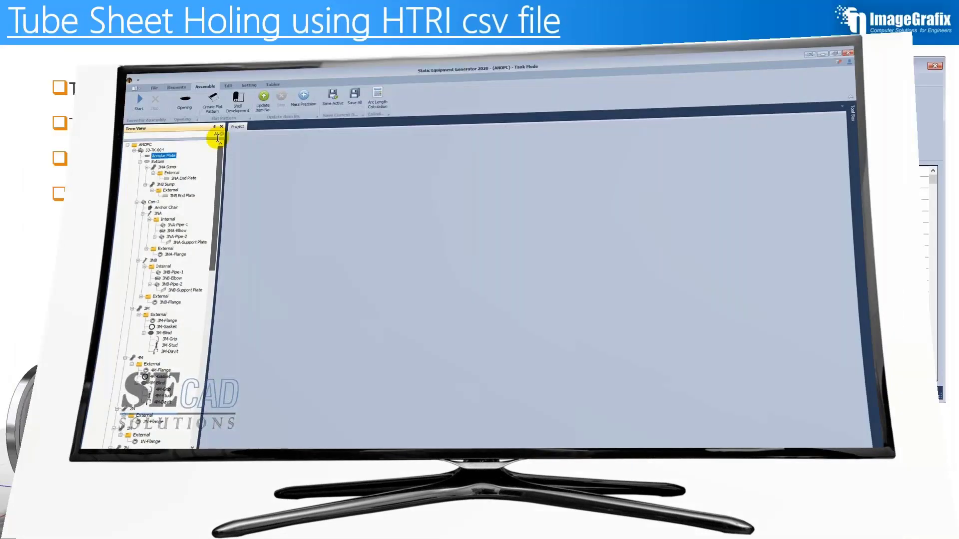
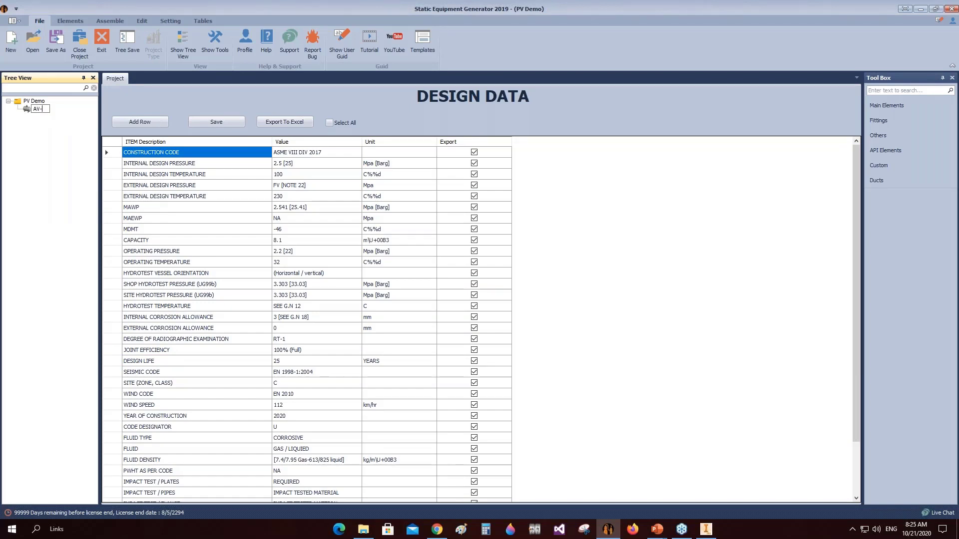
# Switch to Static Equipment Generator and name the equipment in the PV Demo project AV-101.
pyautogui.write('101')
pyautogui.press('Return')
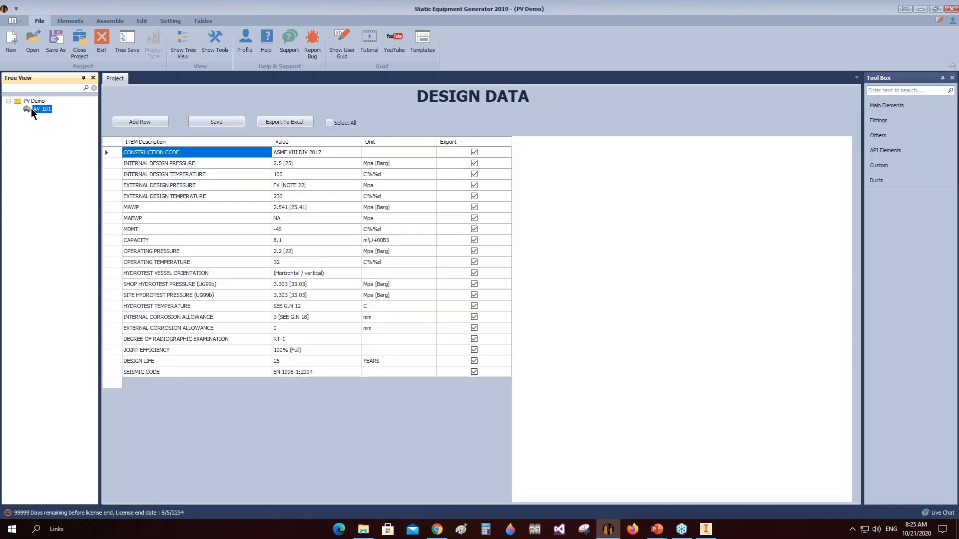
# Configure the equipment's position as Horizontal and its direction as Left to Right.
pyautogui.click(170, 21)
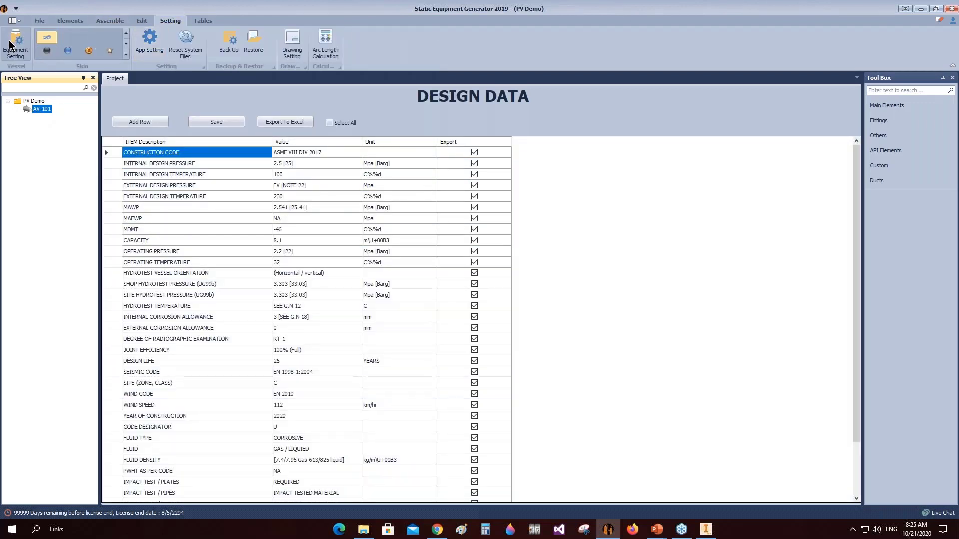
pyautogui.click(16, 43)
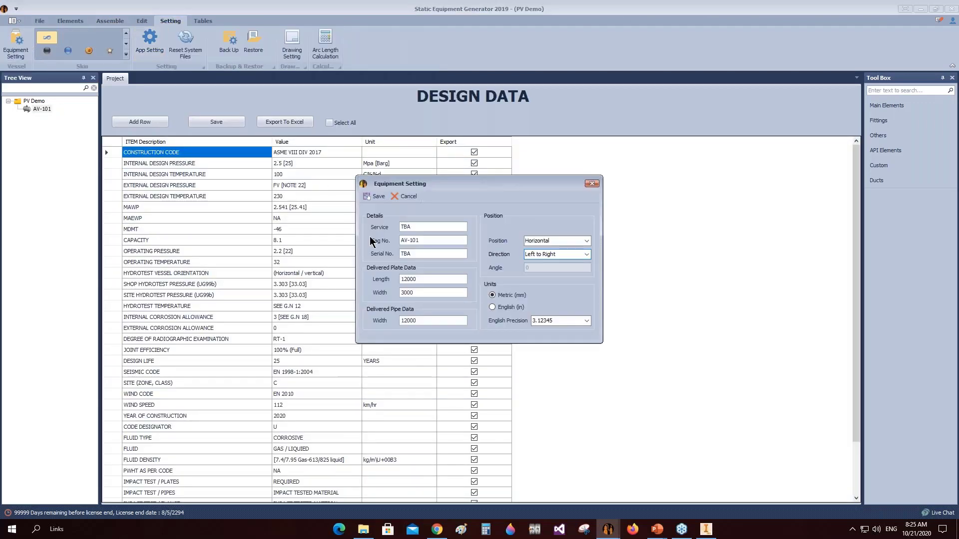
pyautogui.click(584, 240)
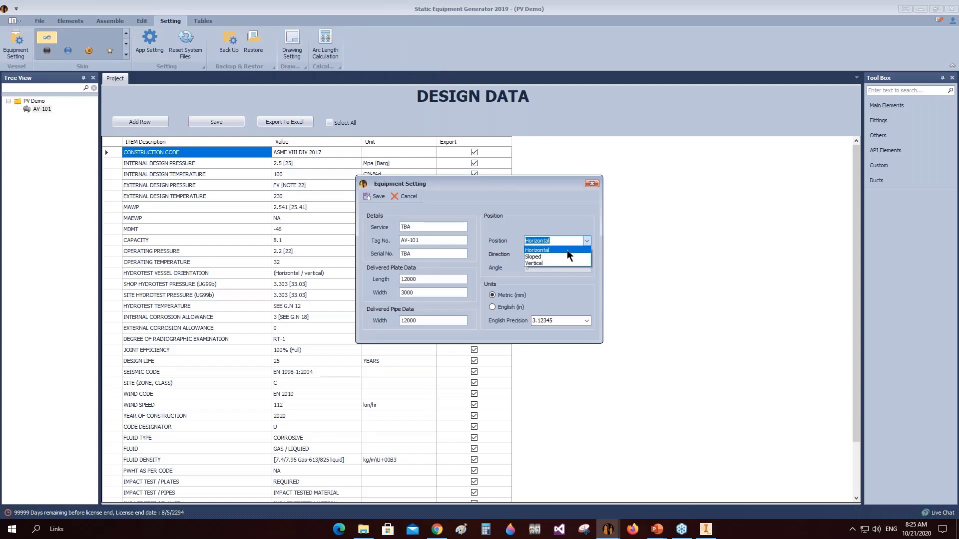
pyautogui.click(531, 251)
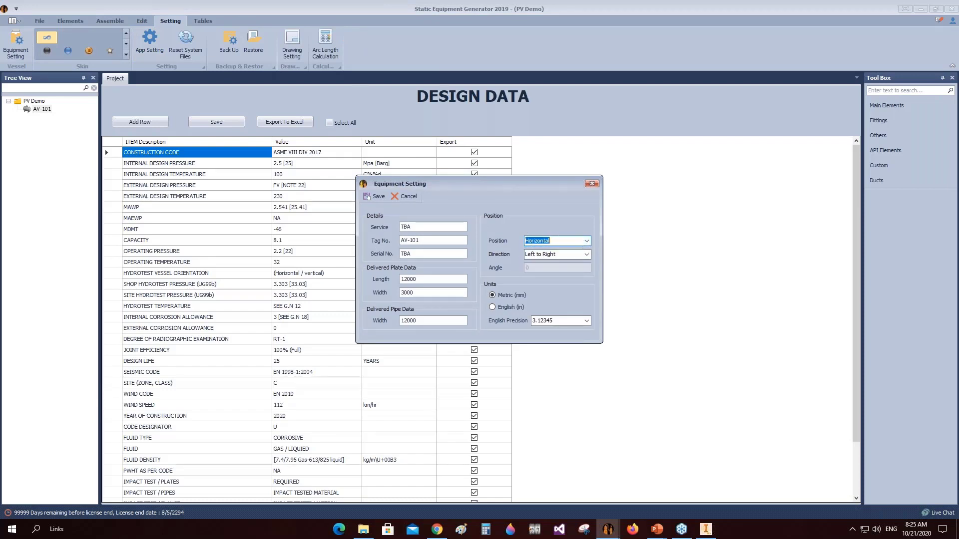
pyautogui.click(578, 254)
pyautogui.click(564, 251)
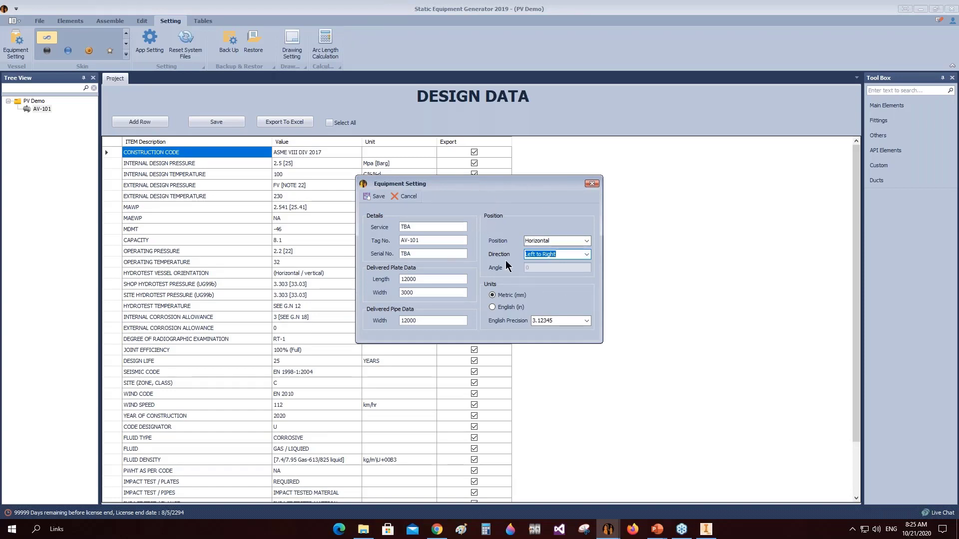
# Check the delivered plate length and width and the service details, and save the equipment settings.
pyautogui.click(417, 281)
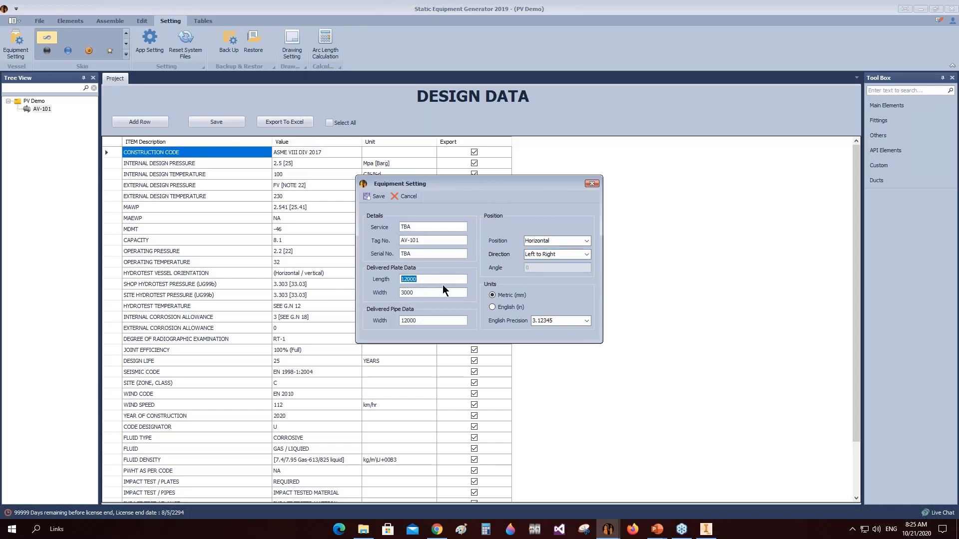
pyautogui.moveTo(429, 292); pyautogui.dragTo(360, 292)
pyautogui.click(430, 281)
pyautogui.click(414, 228)
pyautogui.click(375, 196)
pyautogui.click(475, 270)
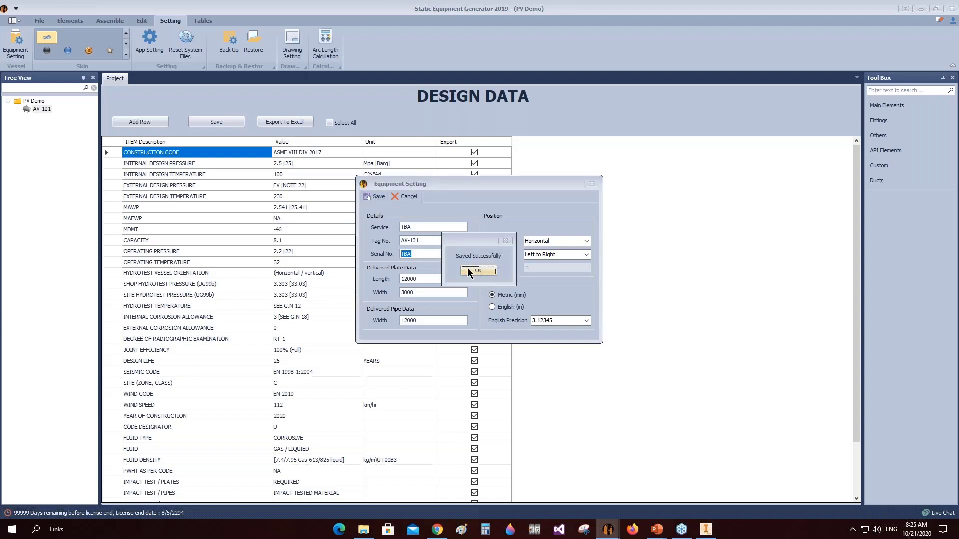
# Enable Parent Preview and Child Preview in the application settings, and keep Zoom Extend at Zoom Out.
pyautogui.click(150, 43)
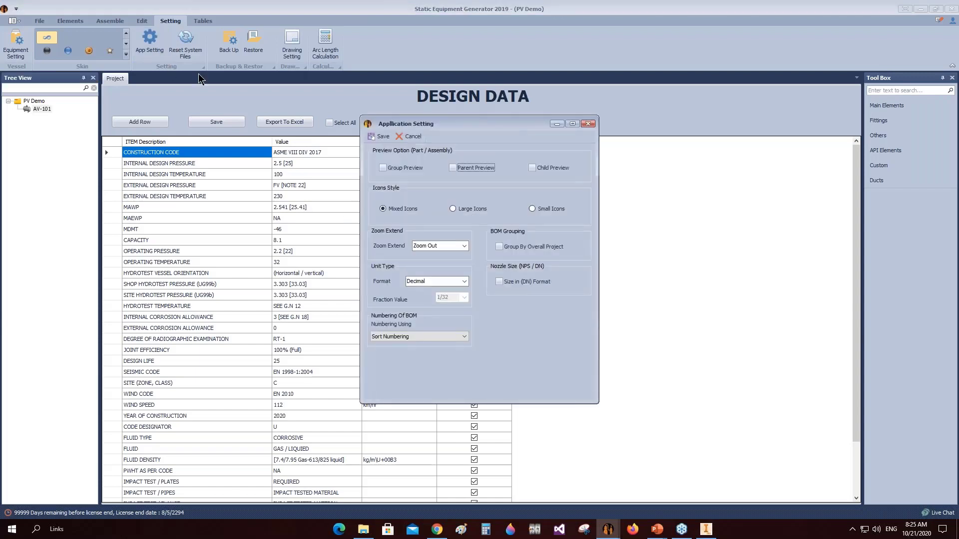
pyautogui.click(532, 168)
pyautogui.click(464, 246)
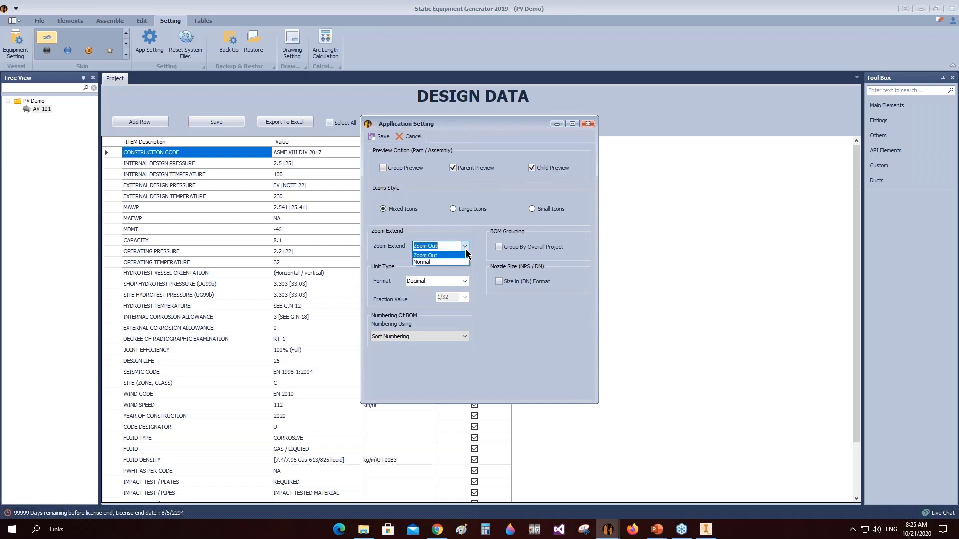
pyautogui.click(466, 249)
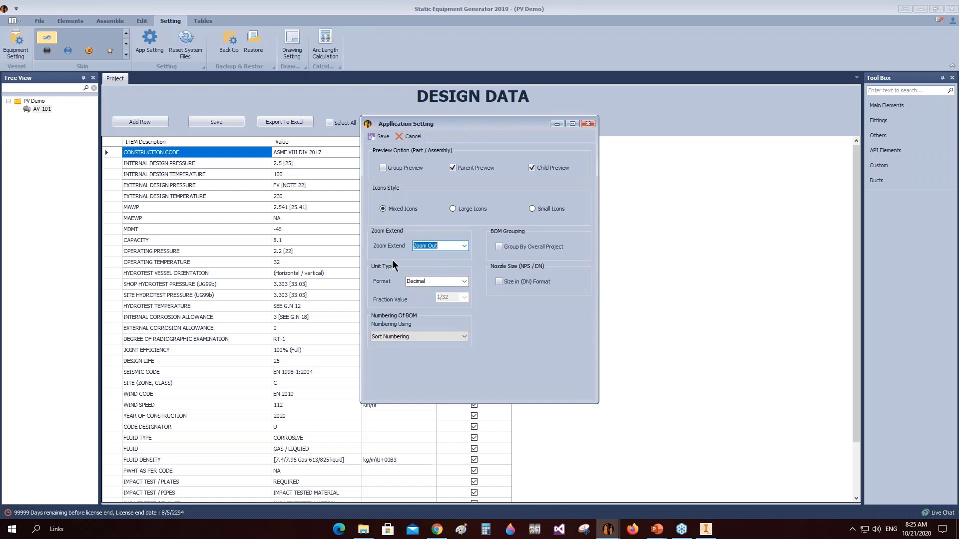
# Try the Fraction unit format, look through its fraction values, and return the format to Decimal.
pyautogui.click(464, 281)
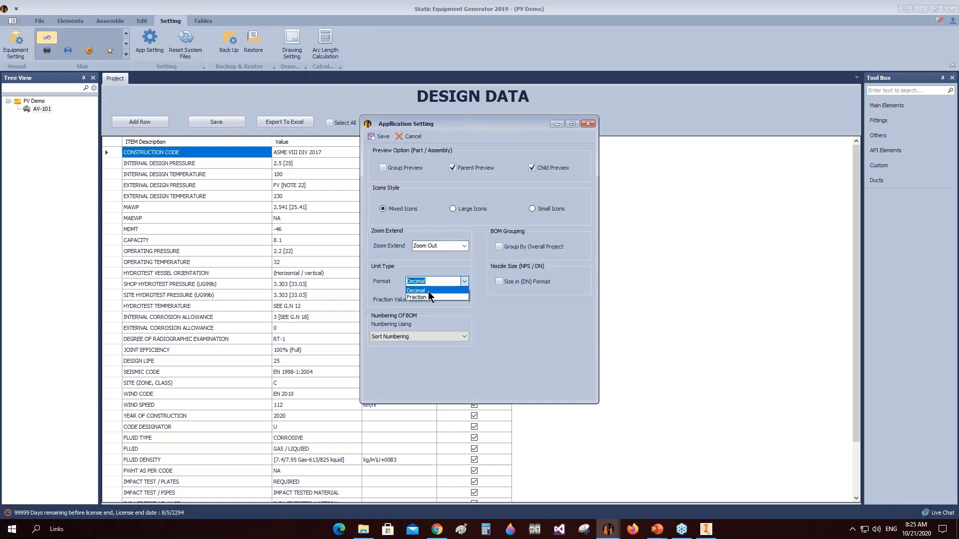
pyautogui.click(428, 296)
pyautogui.click(464, 298)
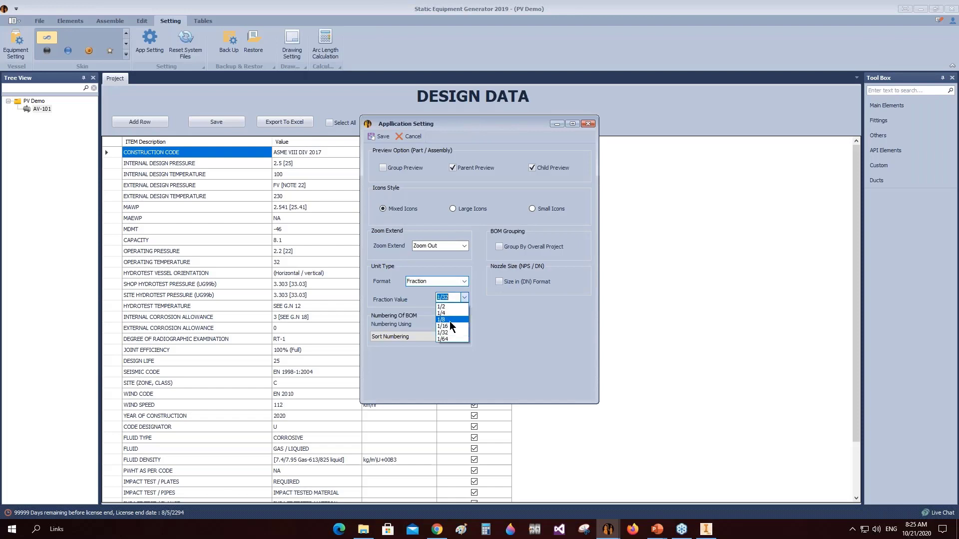
pyautogui.click(464, 281)
pyautogui.click(455, 282)
pyautogui.click(434, 288)
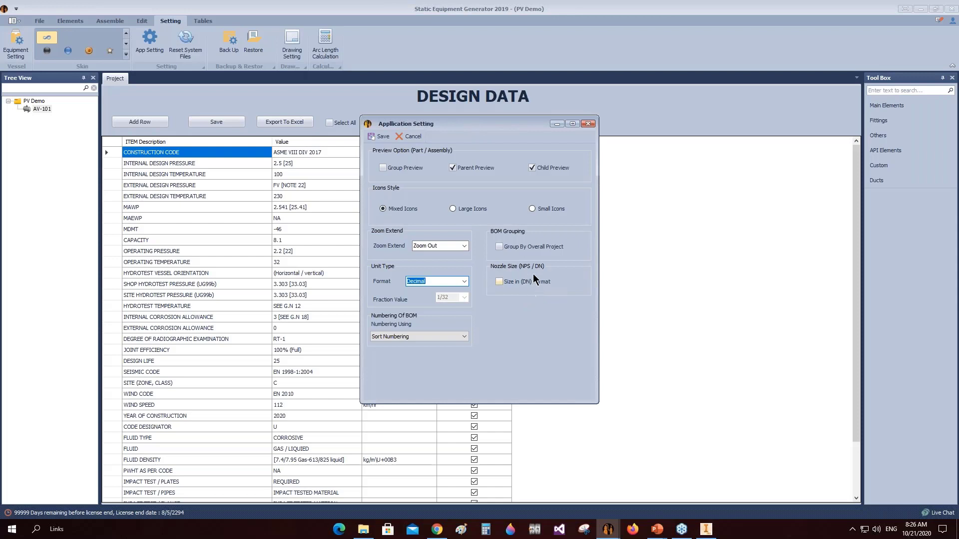
# Keep the BOM numbering on Sort Numbering and save the application settings.
pyautogui.click(466, 337)
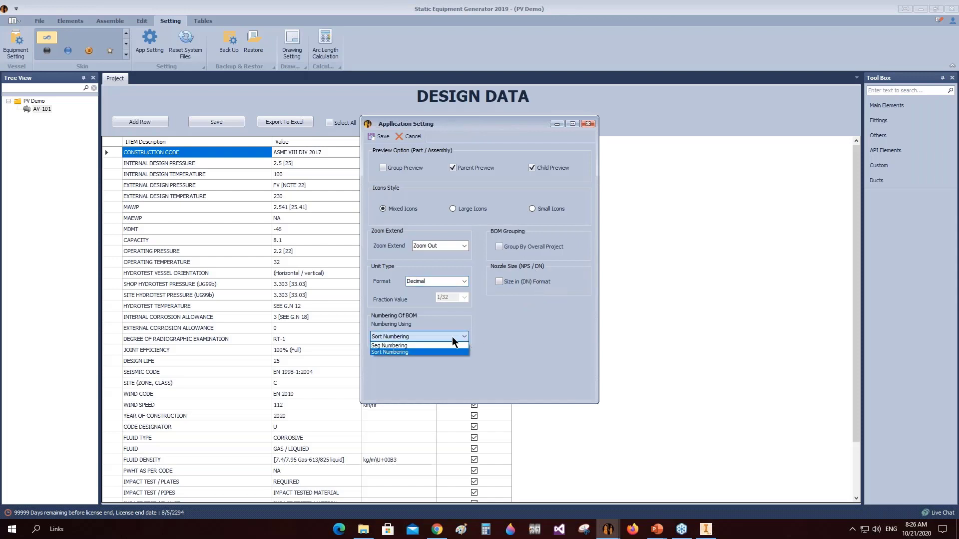
pyautogui.click(400, 352)
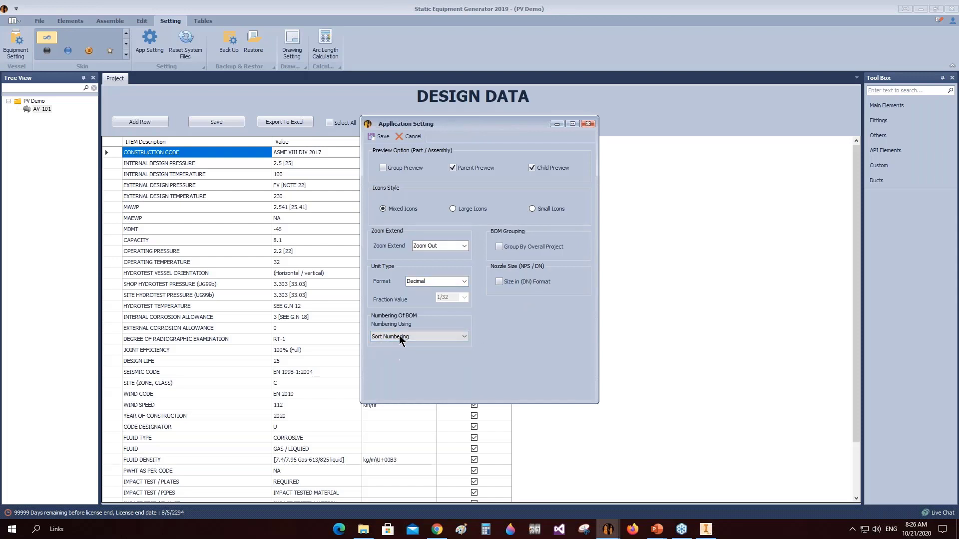
pyautogui.click(381, 137)
# Import the PV Elite Access file AV-101.accdb from the Desktop into equipment AV-101, accepting the import considerations and the Horizontal position.
pyautogui.rightClick(34, 108)
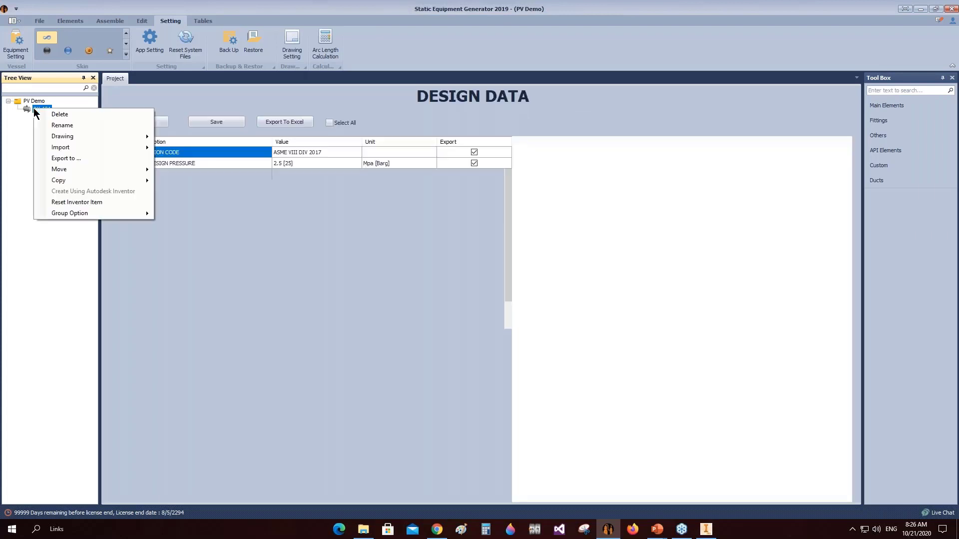
pyautogui.moveTo(89, 145)
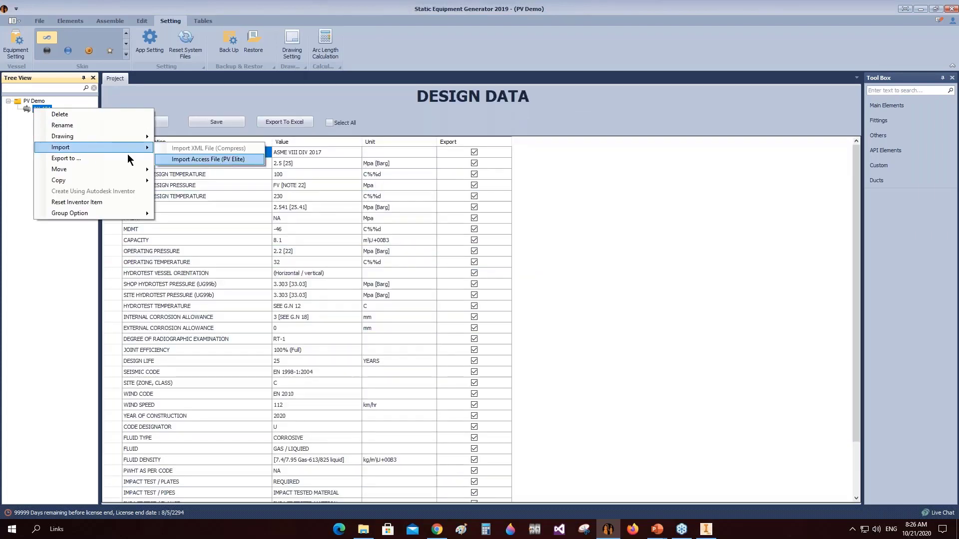
pyautogui.click(188, 160)
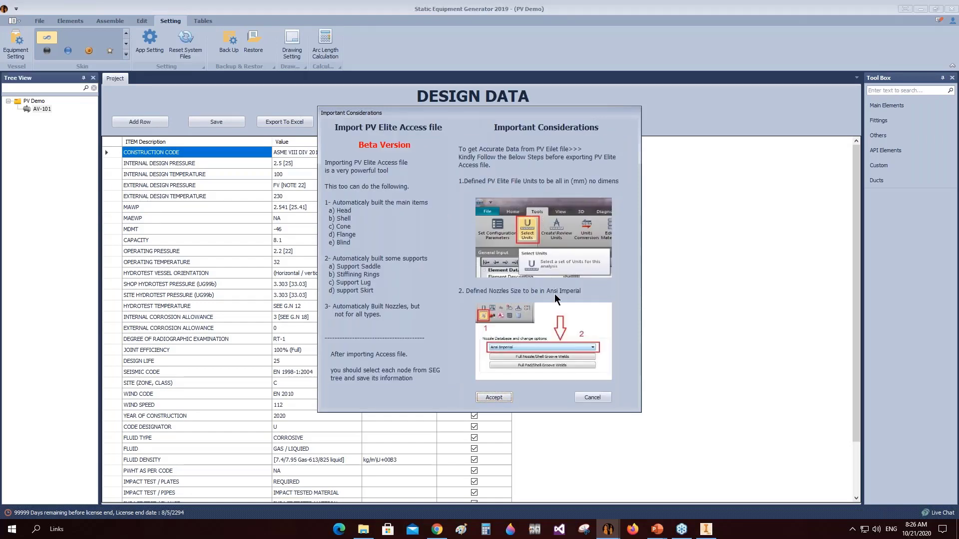
pyautogui.click(492, 400)
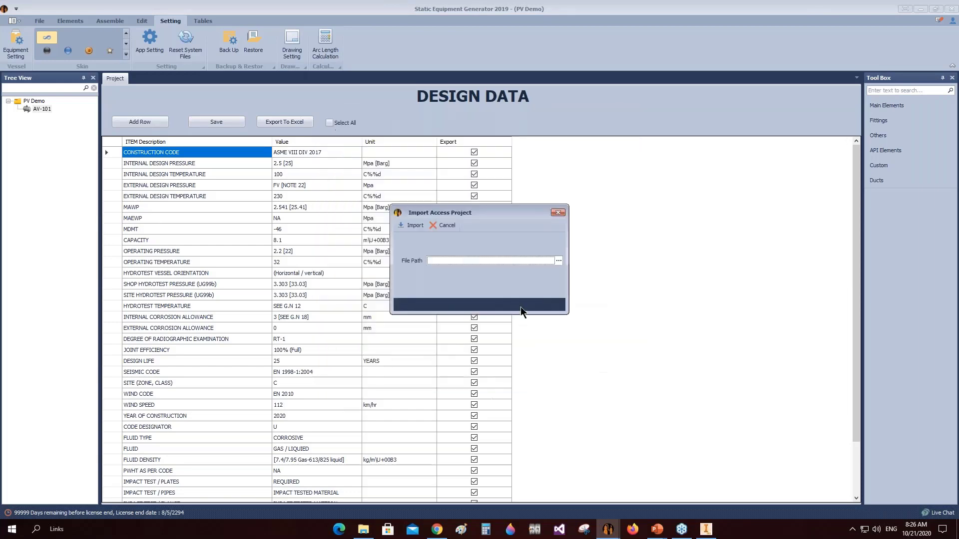
pyautogui.click(559, 261)
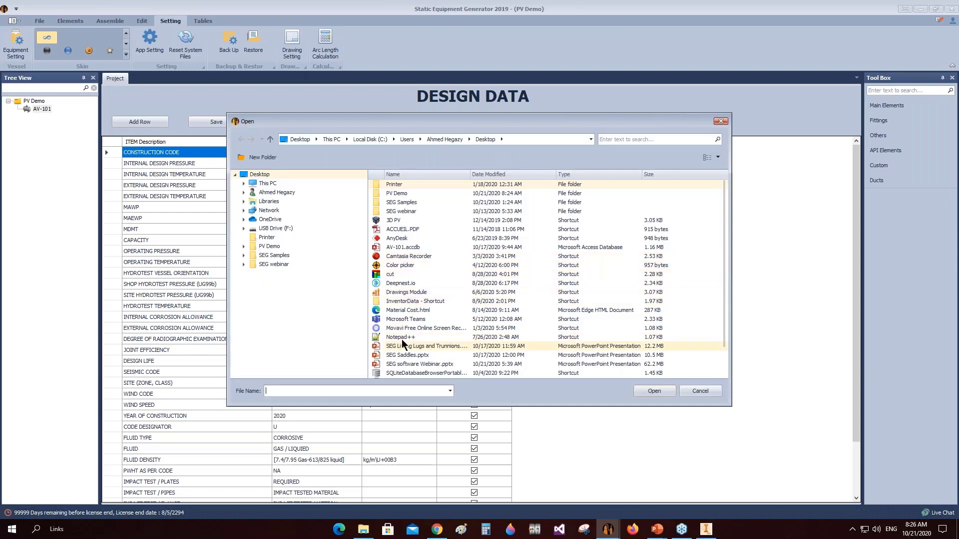
pyautogui.click(402, 247)
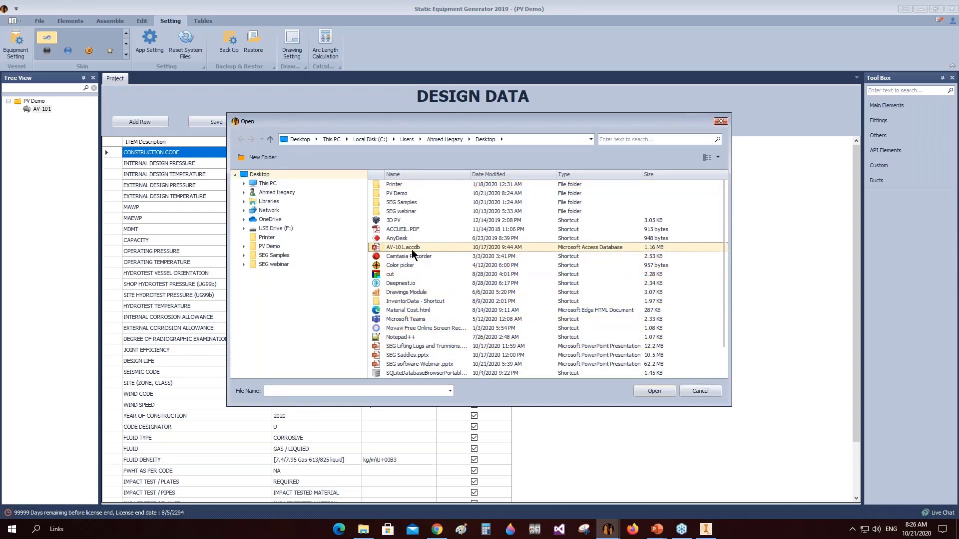
pyautogui.click(654, 391)
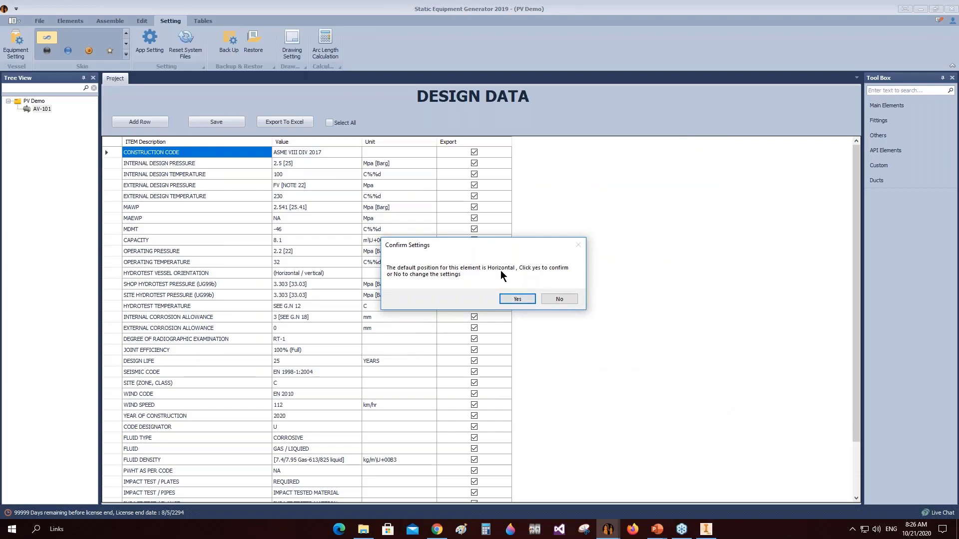
pyautogui.click(519, 299)
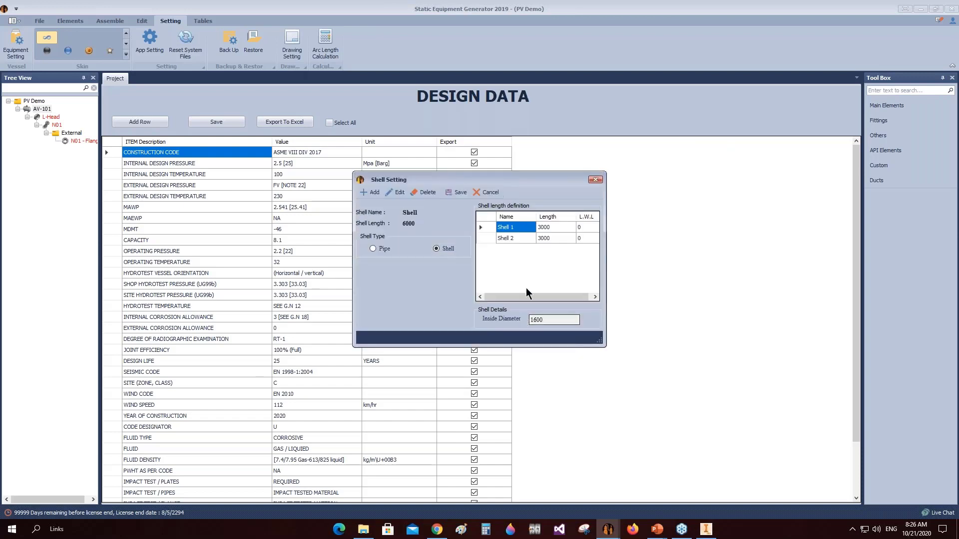
# Set the L.W.L. of the Shell 1 course to 20 in the shell settings.
pyautogui.click(487, 228)
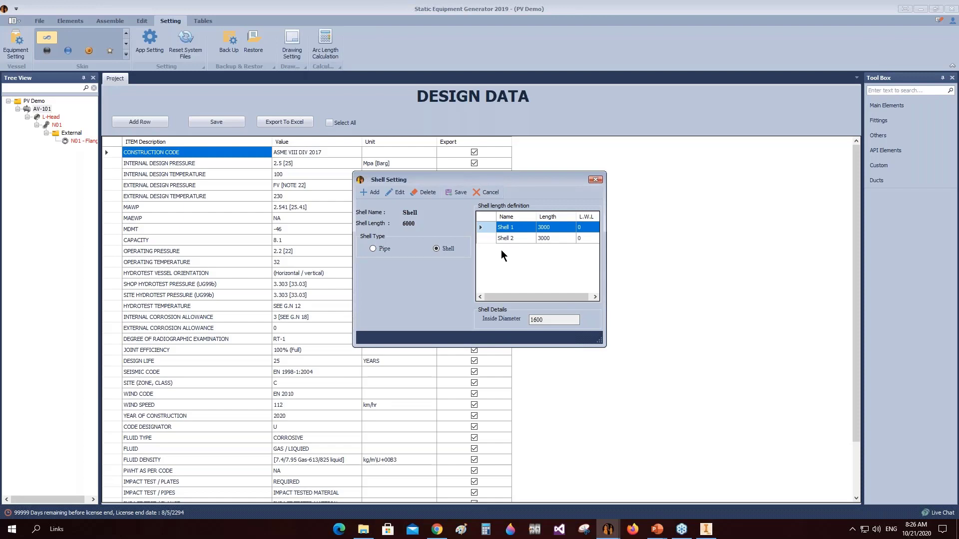
pyautogui.click(398, 193)
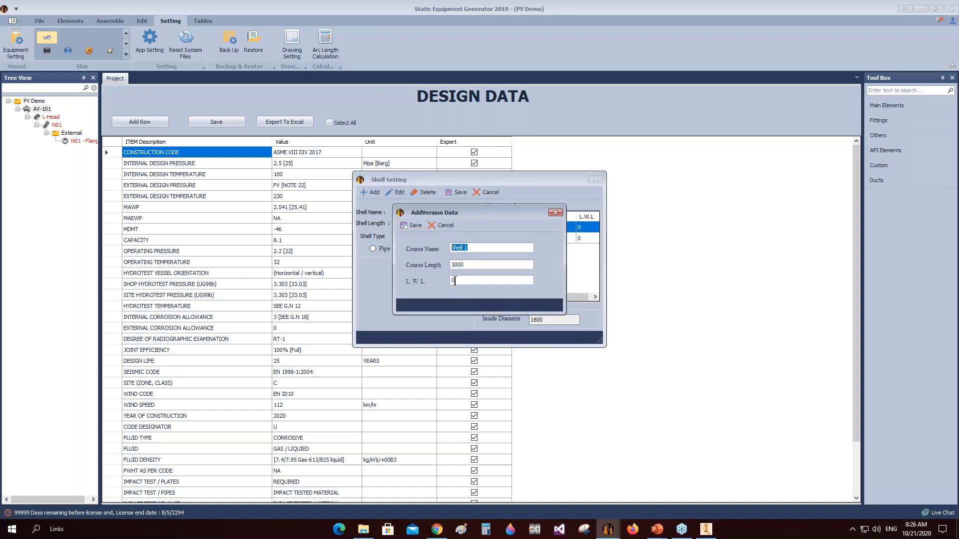
pyautogui.click(455, 281)
pyautogui.write('20')
pyautogui.click(410, 225)
# Set the L.W.L. of the Shell 2 course to 60, and save the shell settings with Case (1) saddles.
pyautogui.click(487, 239)
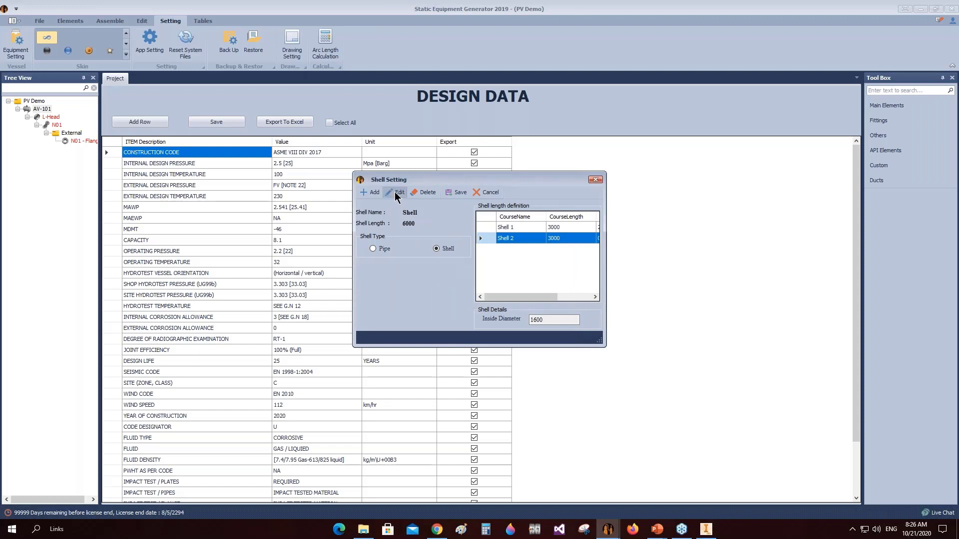
pyautogui.click(396, 193)
pyautogui.click(463, 283)
pyautogui.write('60')
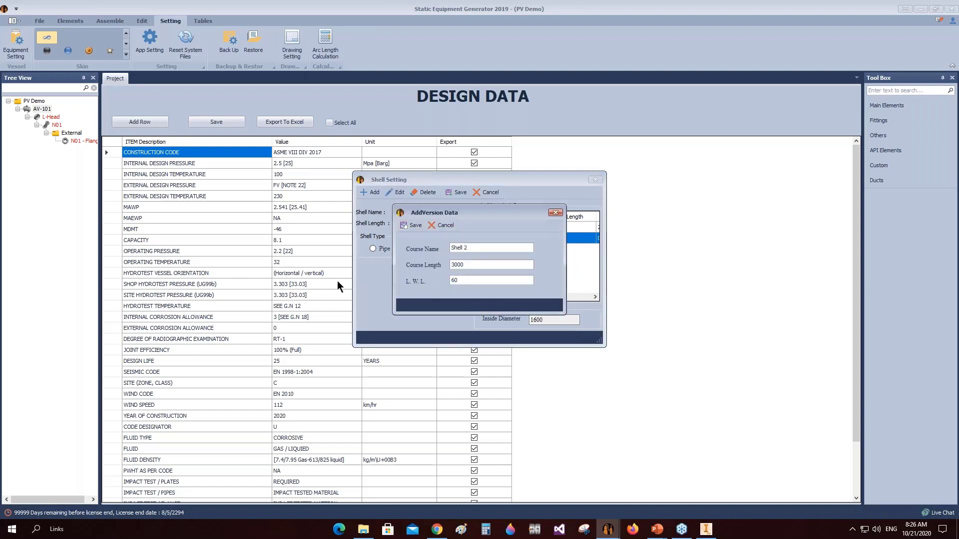
pyautogui.click(406, 226)
pyautogui.click(456, 193)
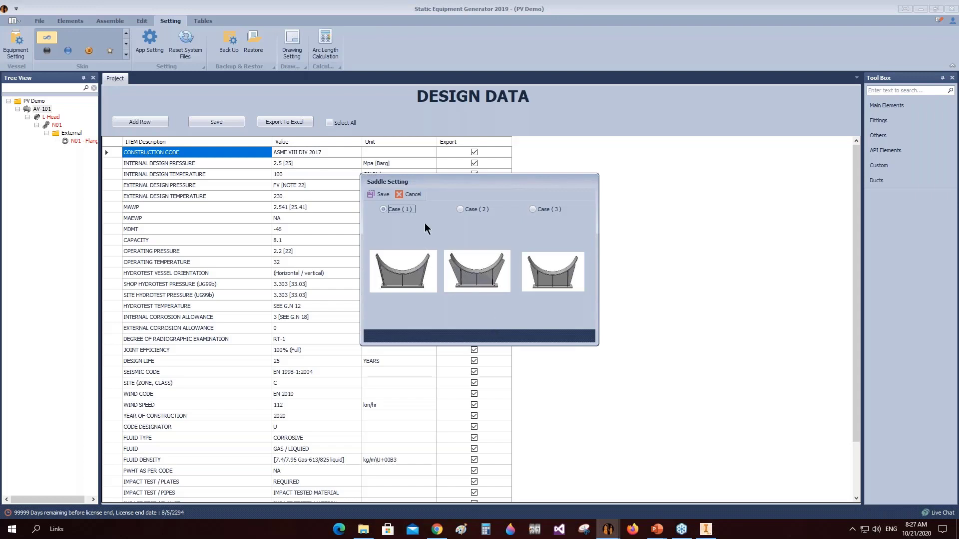
pyautogui.click(375, 194)
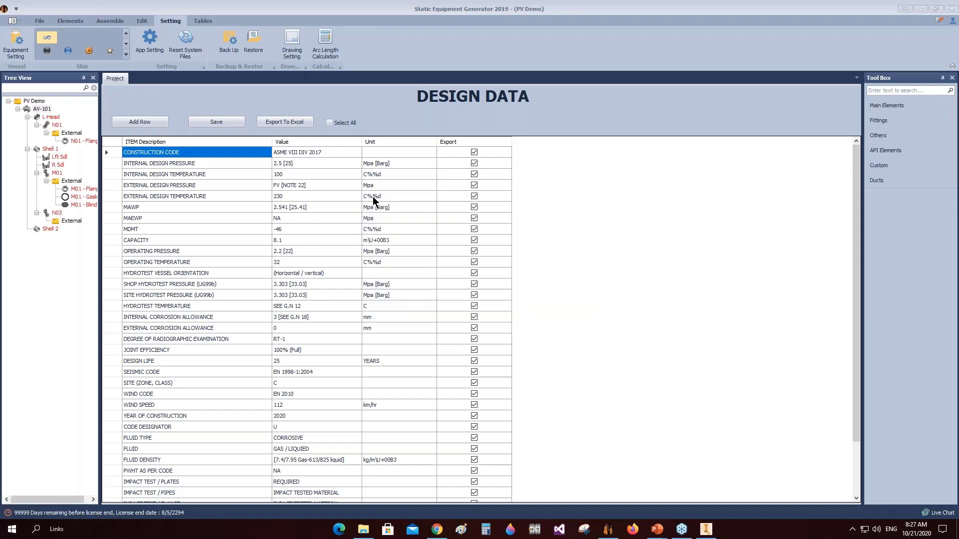
# Check the imported ellipsoidal head parameters of the L-Head, including inner diameter and height ratio.
pyautogui.click(44, 116)
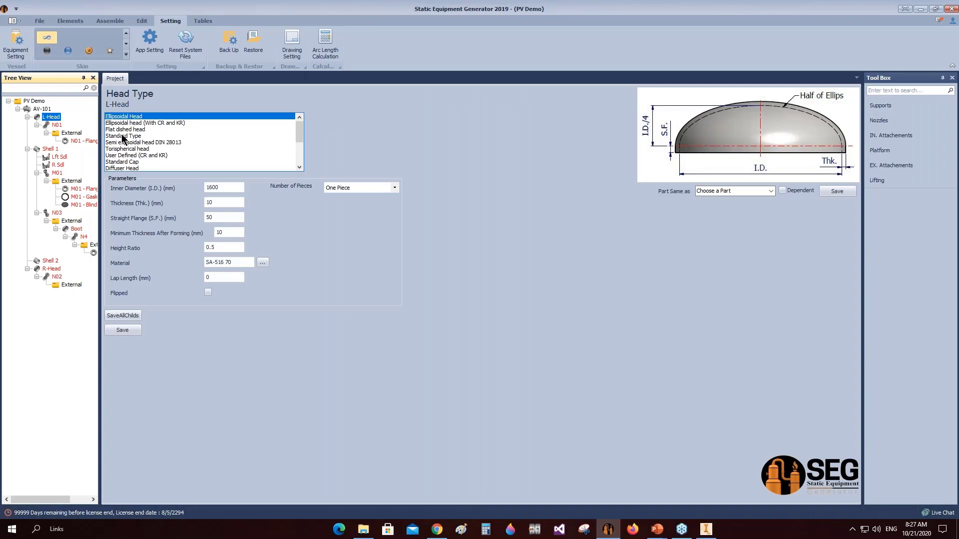
pyautogui.click(218, 189)
pyautogui.click(210, 244)
# Set the R-Head to Flipped and save it together with all its children.
pyautogui.click(51, 268)
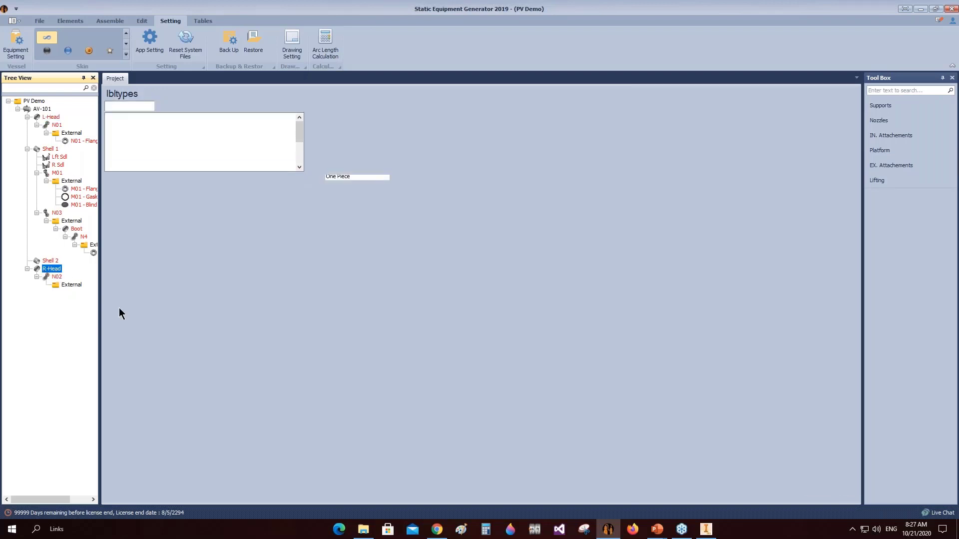
pyautogui.click(207, 292)
pyautogui.click(128, 332)
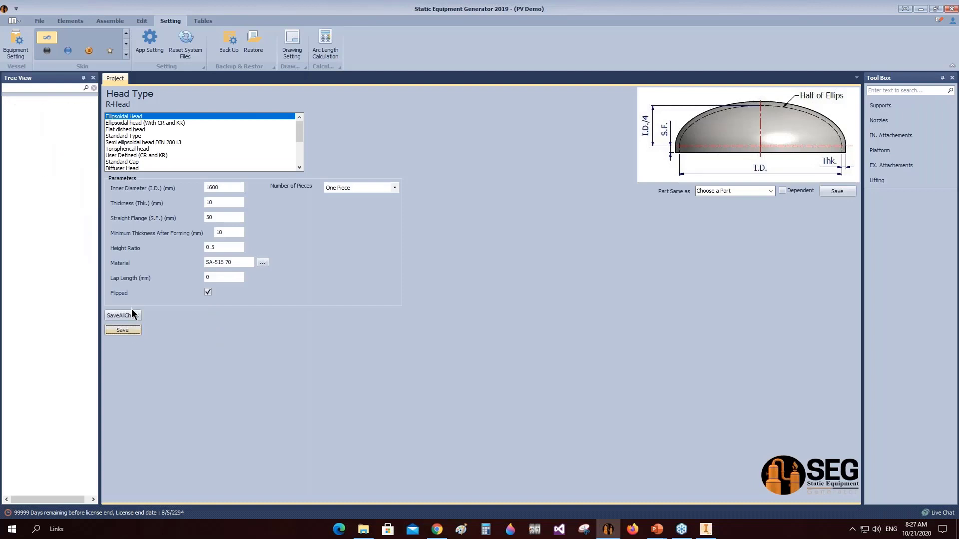
pyautogui.click(131, 313)
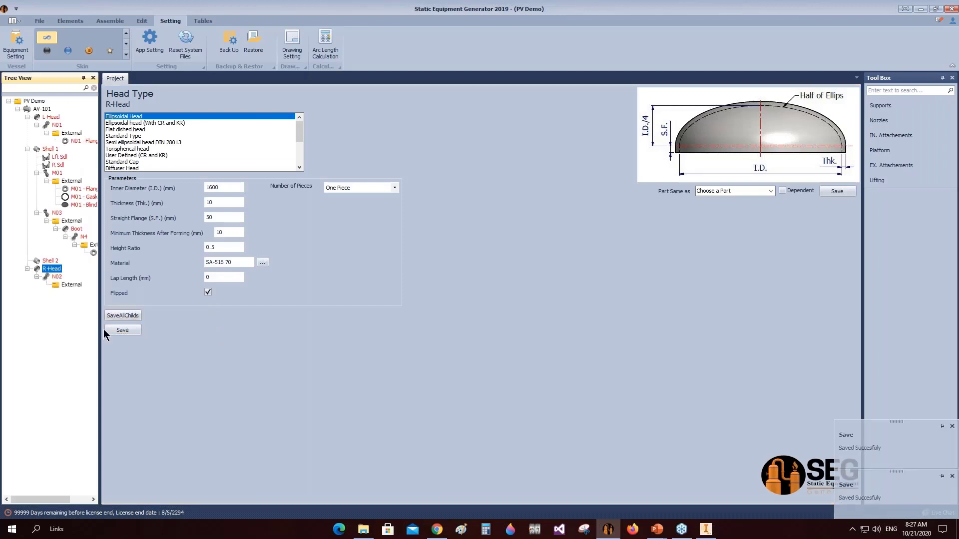
# Save all tree nodes of equipment AV-101 at once and confirm the operation.
pyautogui.click(43, 110)
pyautogui.click(40, 22)
pyautogui.click(126, 41)
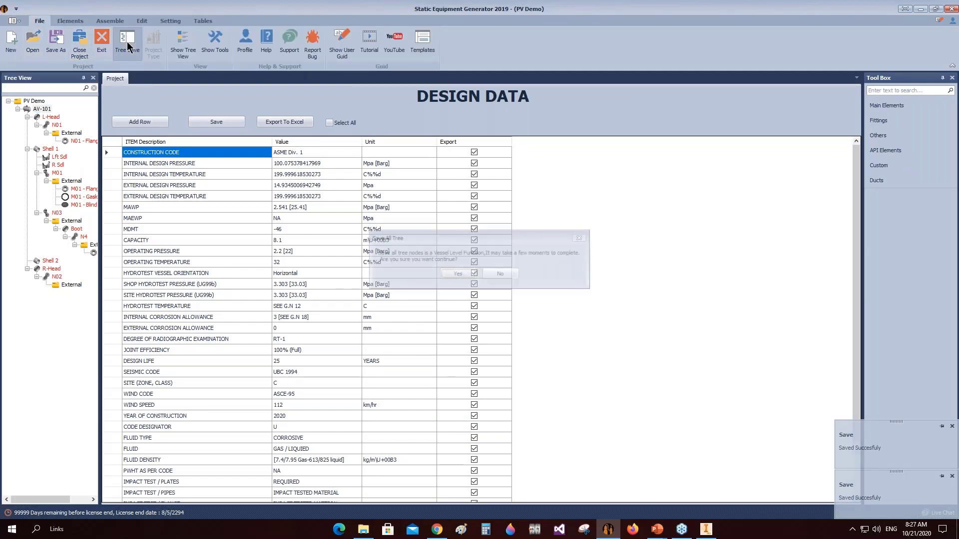
pyautogui.click(449, 276)
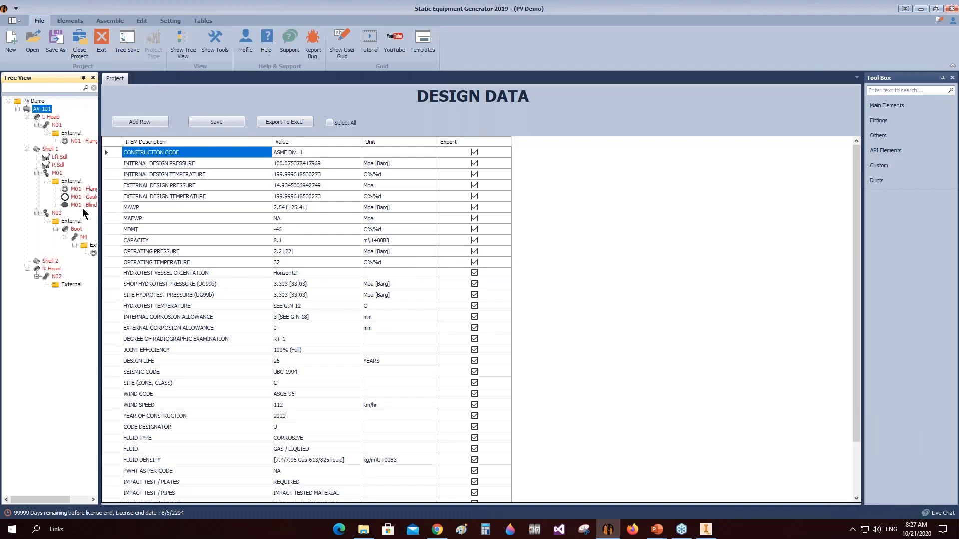
# Start the Inventor assembly for AV-101, select the L-Head to build, and switch to Inventor to check the generated assembly.
pyautogui.click(110, 20)
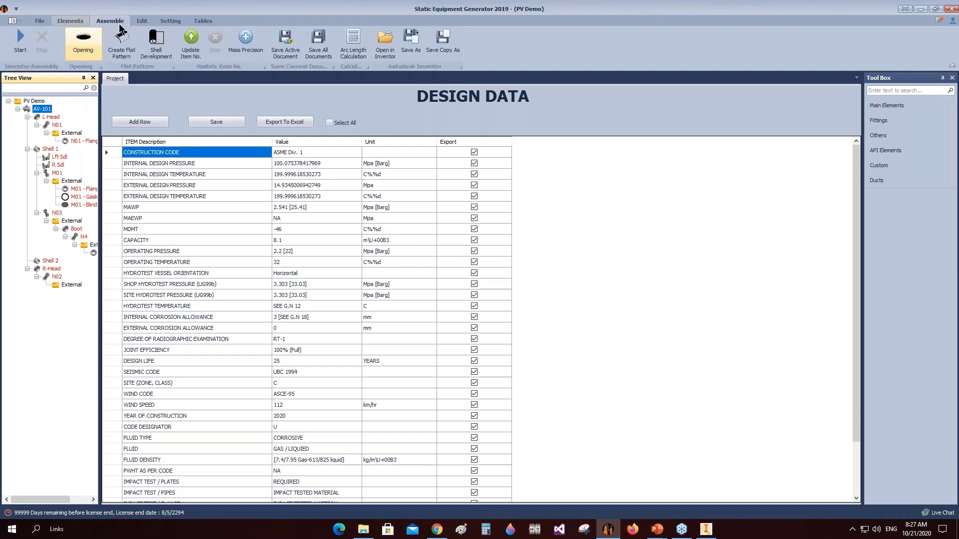
pyautogui.click(21, 43)
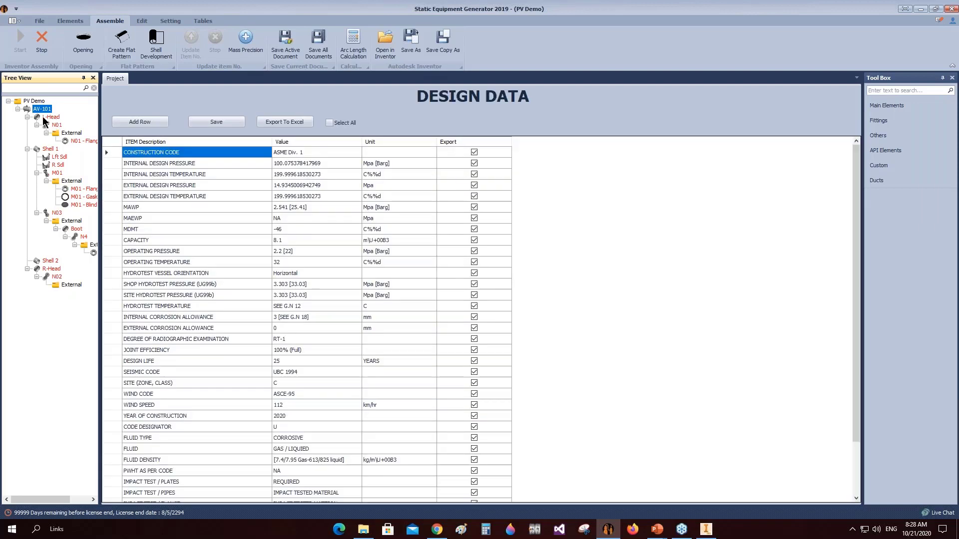
pyautogui.click(43, 116)
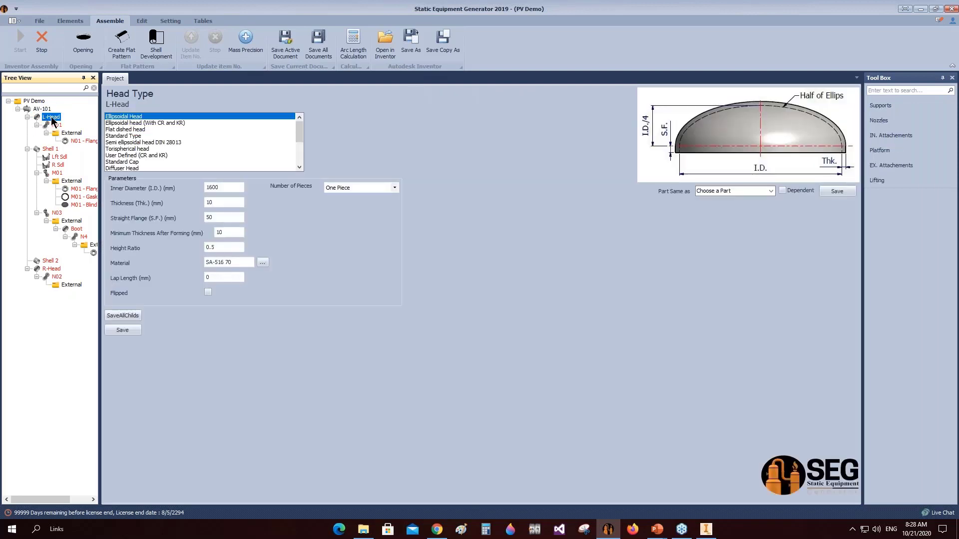
pyautogui.click(711, 534)
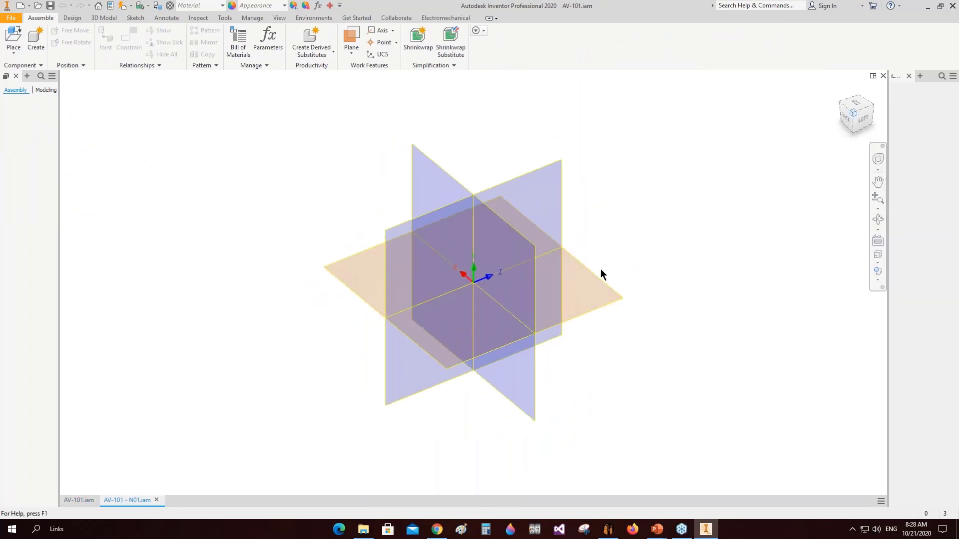
# Switch to Static Equipment Generator and pick the N01 flange as the next part to build in the Inventor assembly.
pyautogui.click(610, 536)
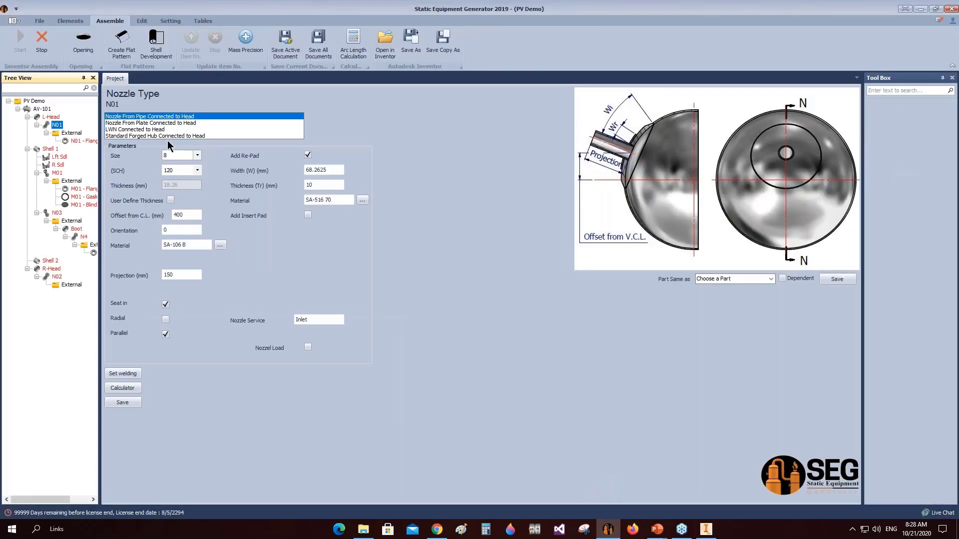
pyautogui.doubleClick(90, 142)
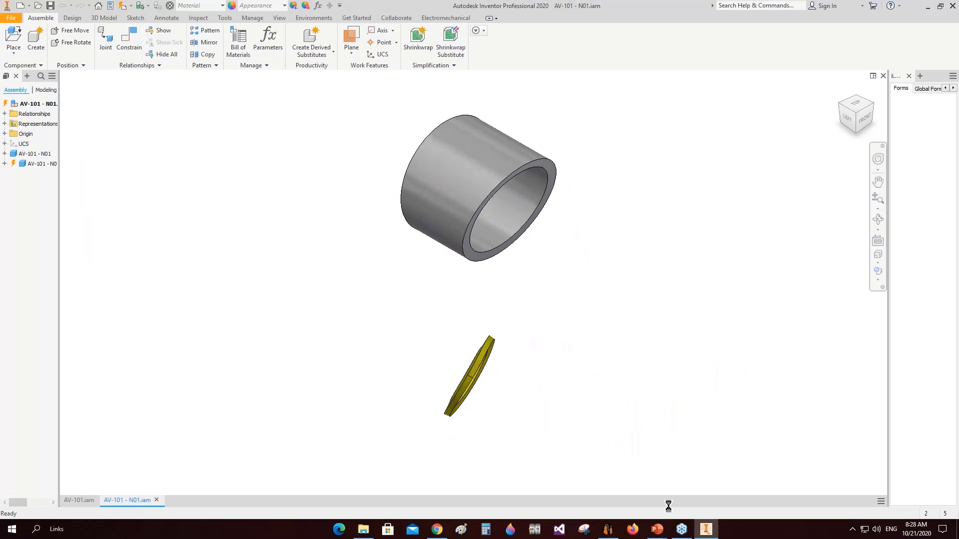
# Switch to the PowerPoint presentation SEG Saddles.pptx and start its slide show.
pyautogui.moveTo(660, 533)
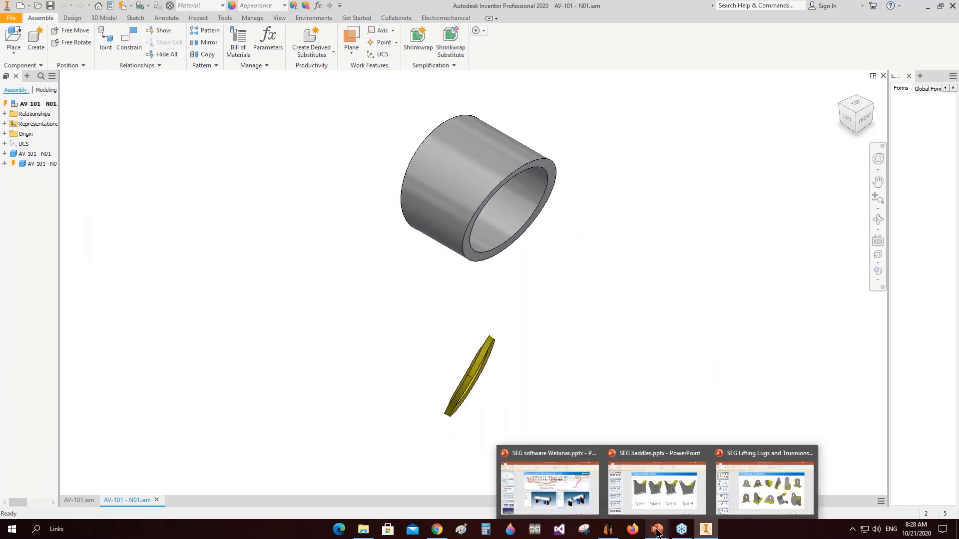
pyautogui.click(644, 500)
pyautogui.click(644, 499)
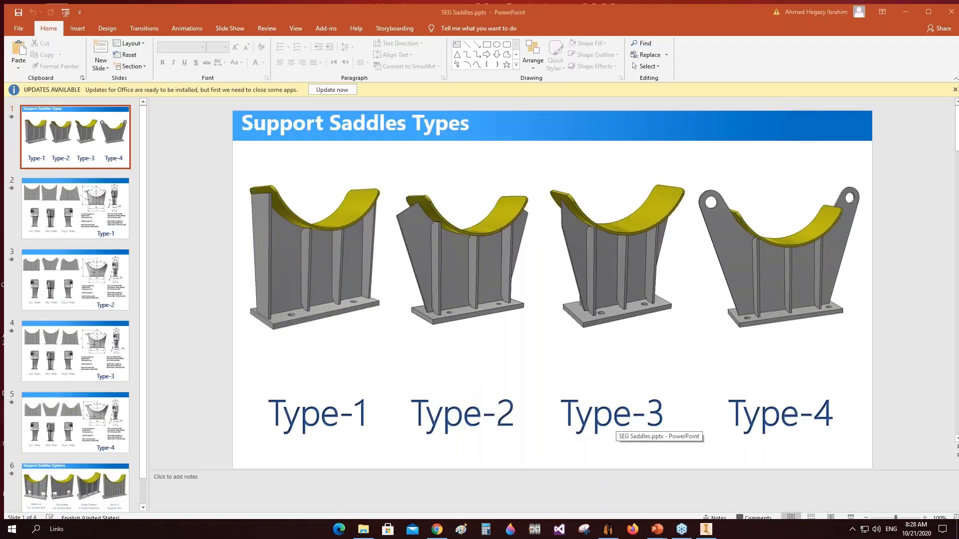
pyautogui.press('F5')
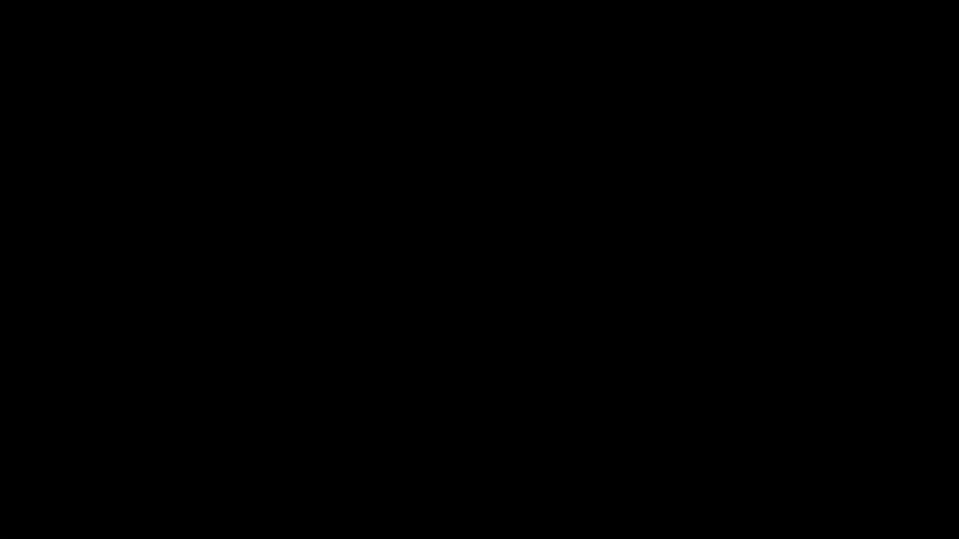
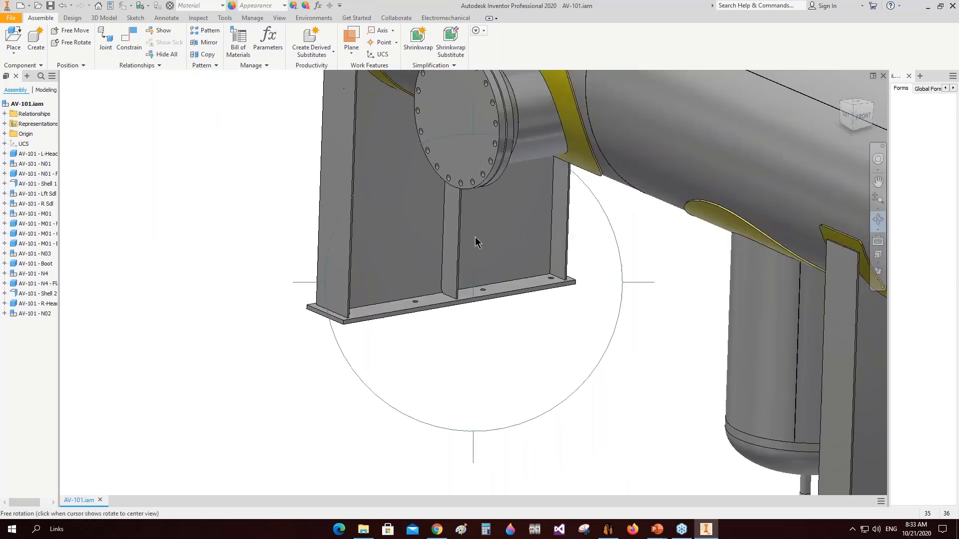
# In Static Equipment Generator, disable straight sides on saddle Lft Sdl and set web bottom width to 1250 mm and base plate length to 1400 mm.
pyautogui.press('Escape')
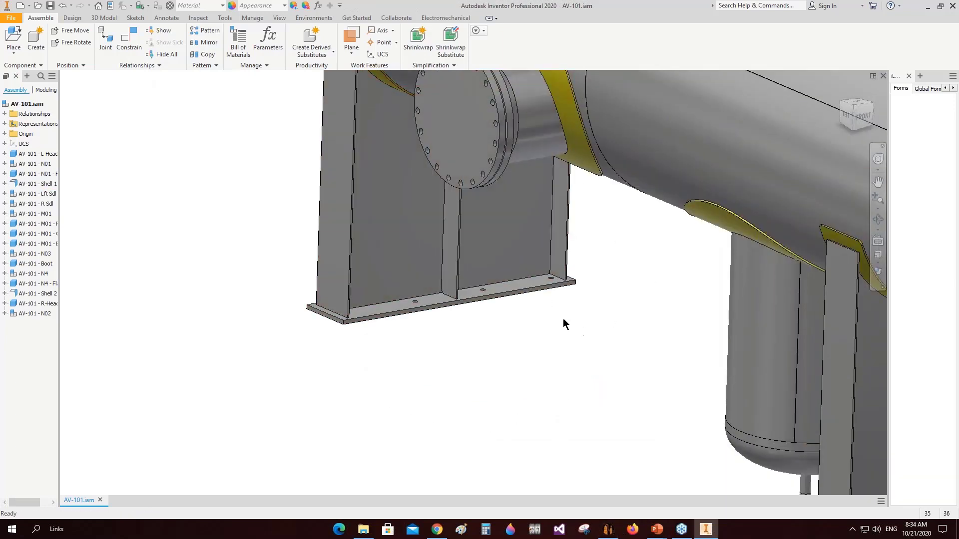
pyautogui.click(608, 529)
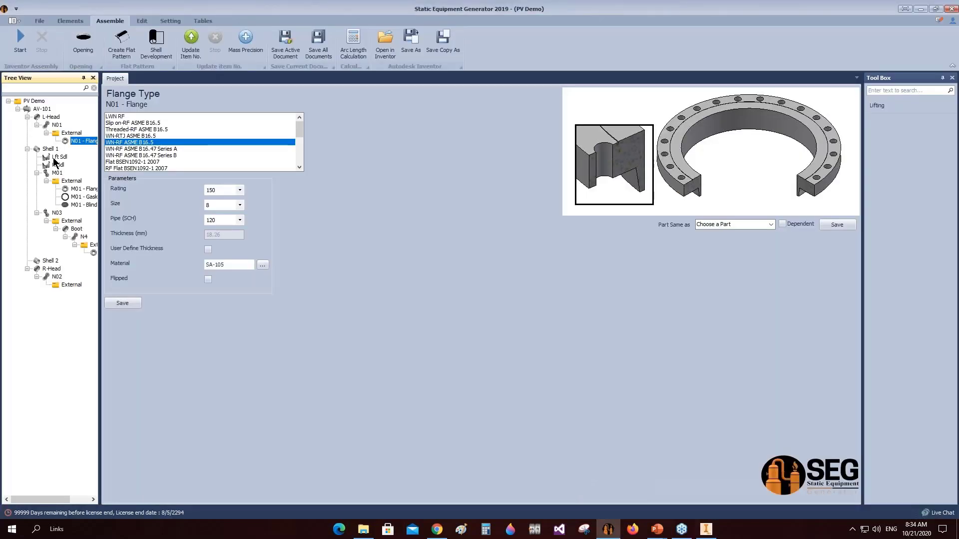
pyautogui.click(59, 158)
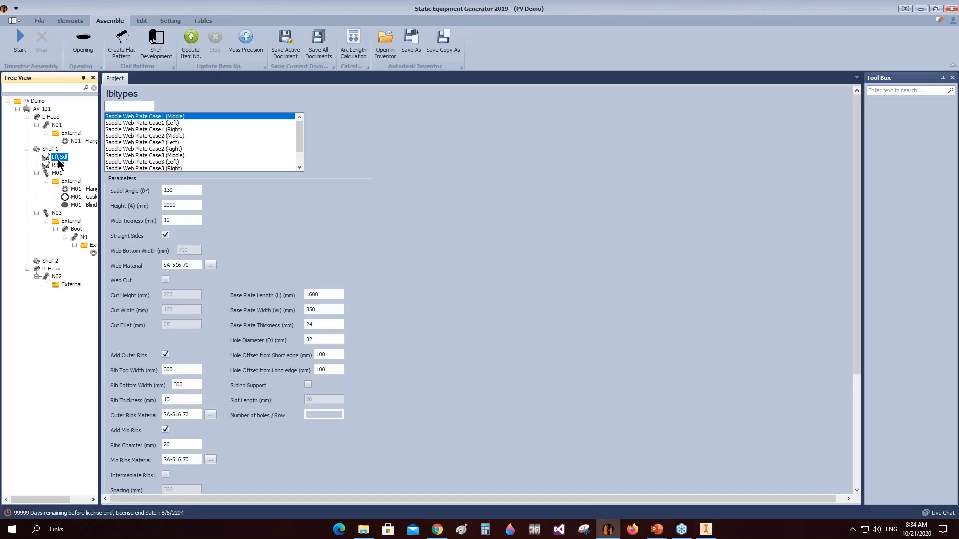
pyautogui.click(166, 235)
pyautogui.moveTo(192, 250); pyautogui.dragTo(169, 250)
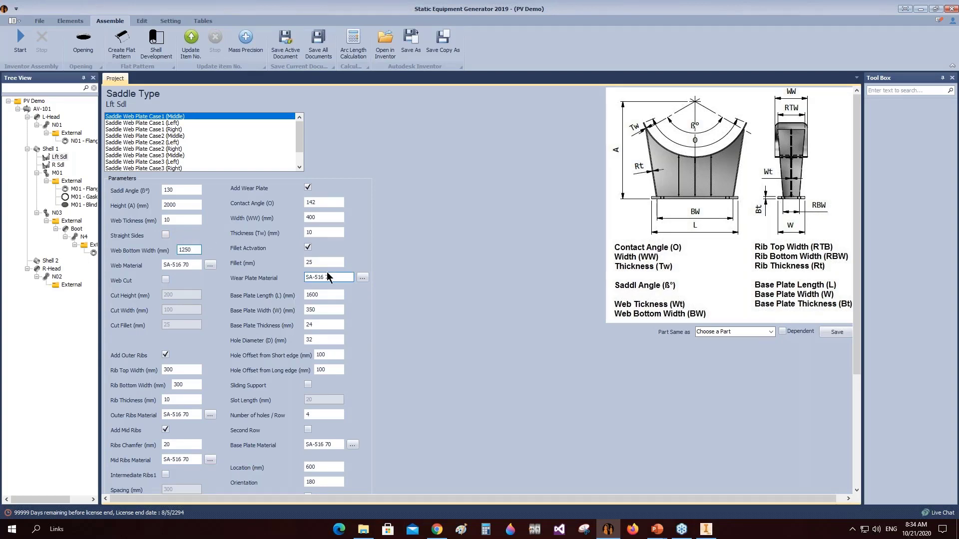
pyautogui.moveTo(323, 294); pyautogui.dragTo(310, 295)
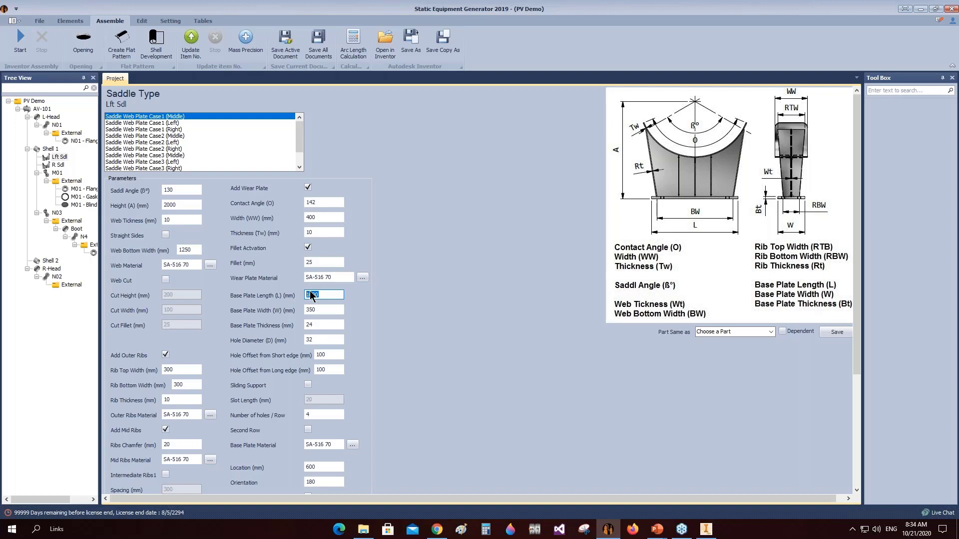
pyautogui.write('1')
# Enable the web cut on the Lft Sdl saddle and set its cut width to 200 mm.
pyautogui.click(166, 280)
pyautogui.click(184, 310)
pyautogui.doubleClick(184, 310)
pyautogui.write('20')
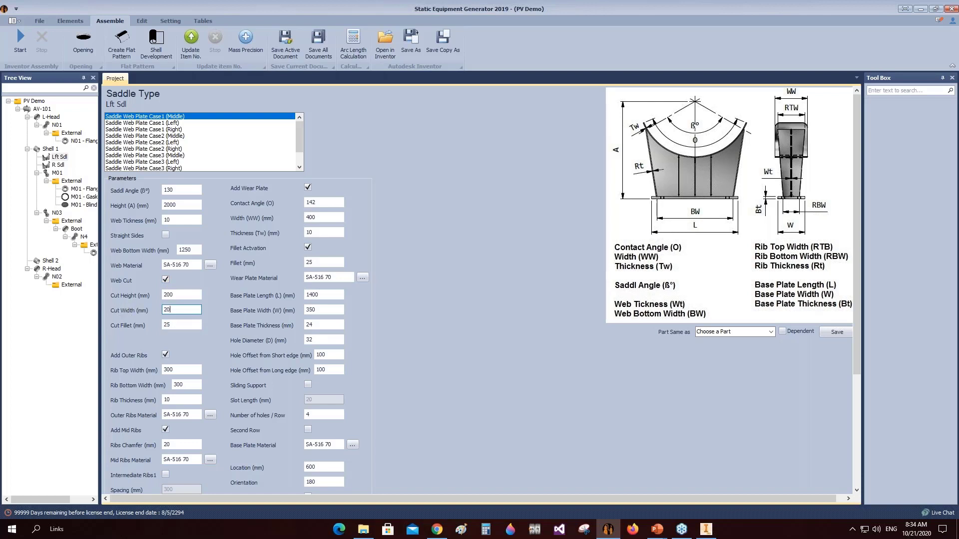
pyautogui.write('0')
# Set the Lft Sdl hole offsets to 200 mm from the short edge and 70 mm from the long edge, and enable sliding support with 30 mm slots.
pyautogui.doubleClick(323, 355)
pyautogui.write('200')
pyautogui.press('Tab')
pyautogui.click(307, 385)
pyautogui.doubleClick(320, 400)
pyautogui.write('3')
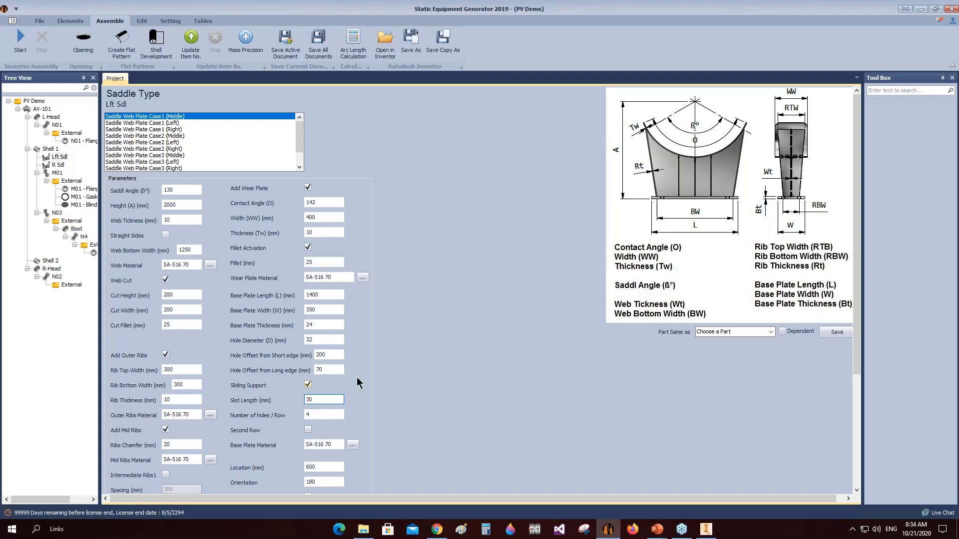
# Enable the second row of base plate holes on the Lft Sdl saddle and save its parameters.
pyautogui.scroll(-1, 362, 374)
pyautogui.scroll(-1, 363, 375)
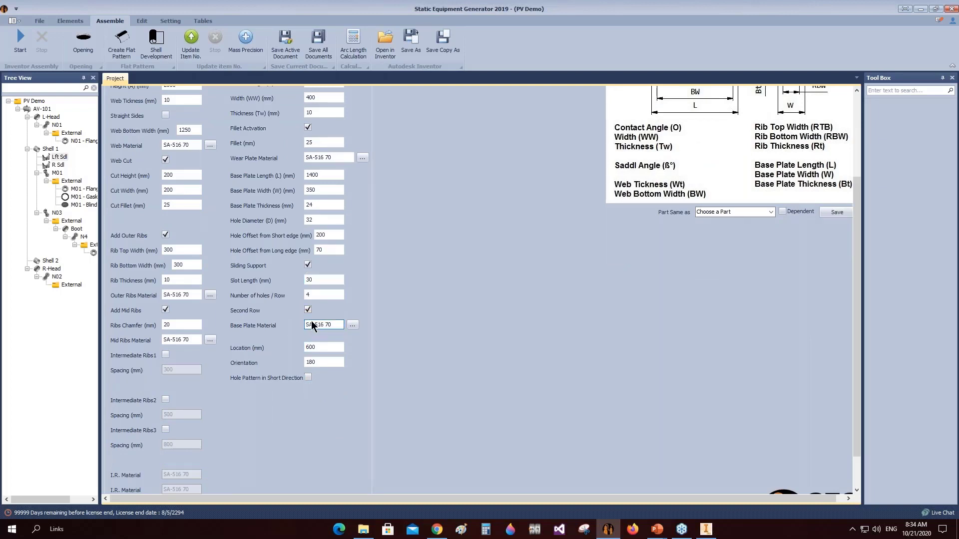
pyautogui.scroll(-1, 280, 399)
pyautogui.click(133, 483)
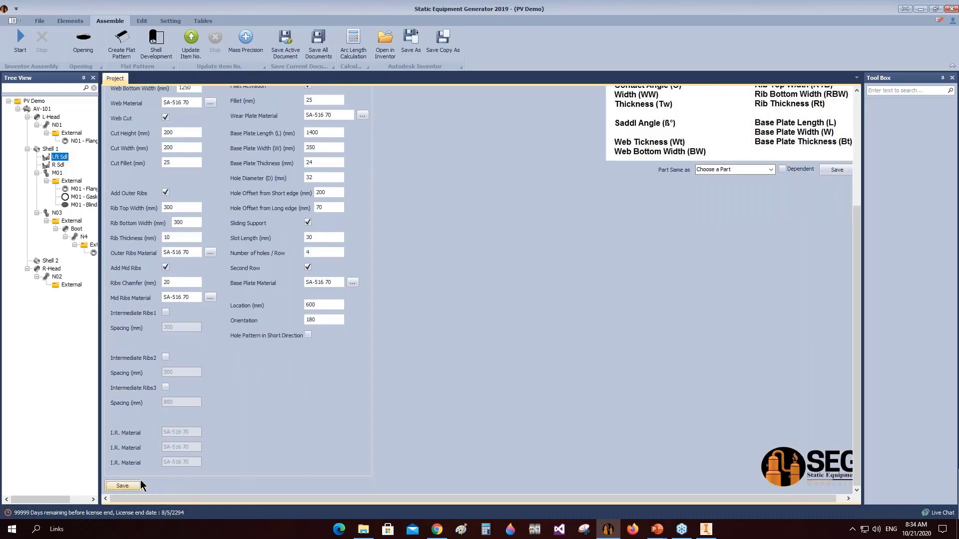
# Start the Inventor assembly for Lft Sdl and switch to Inventor to inspect the updated saddle's web cuts and base plate holes.
pyautogui.click(20, 42)
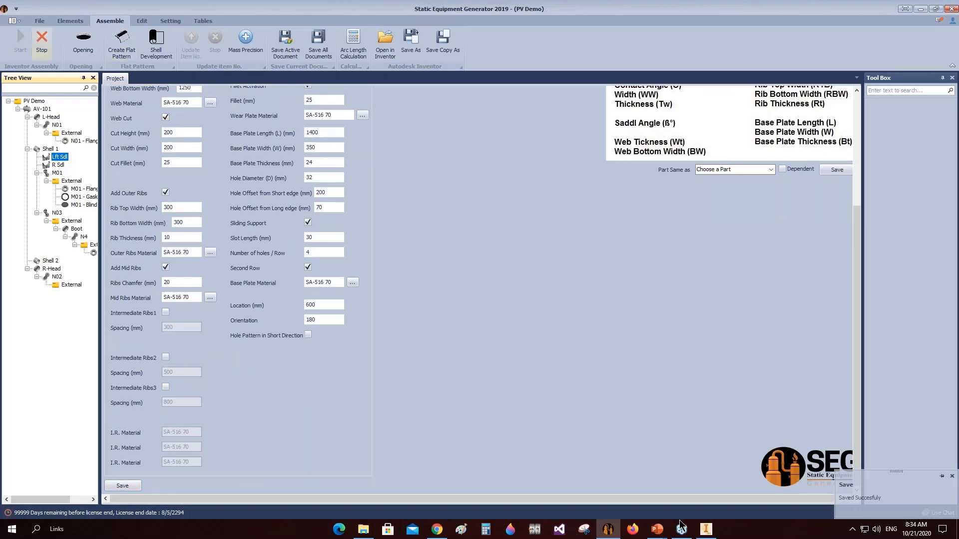
pyautogui.click(705, 529)
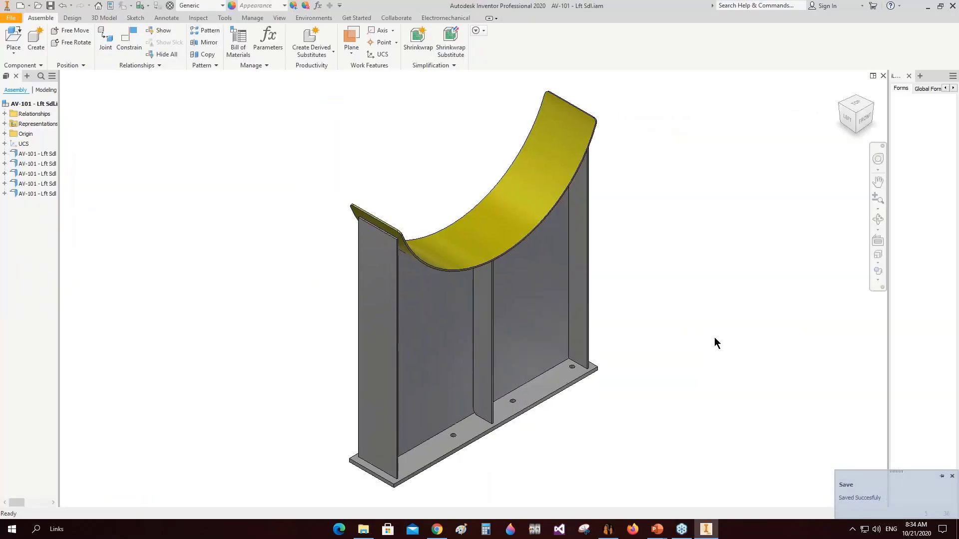
pyautogui.click(864, 119)
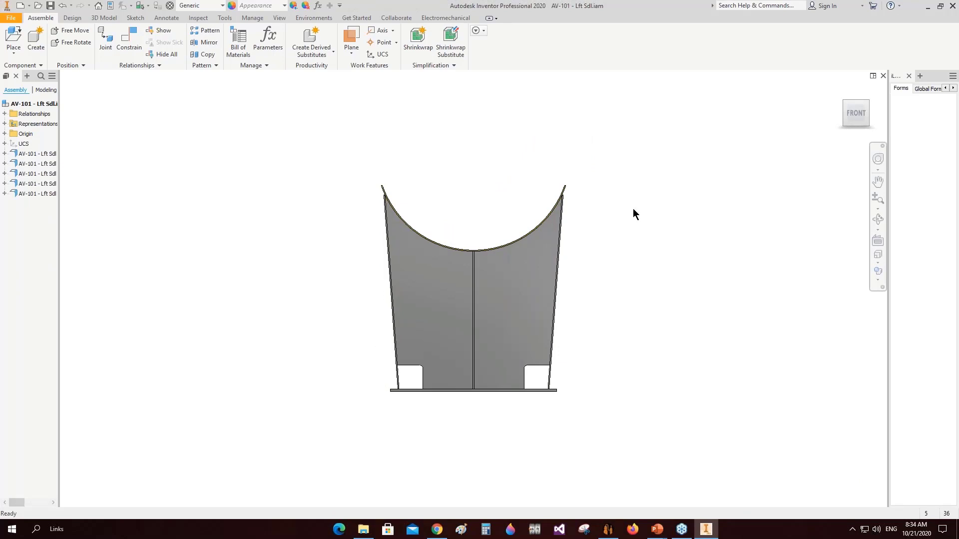
pyautogui.click(845, 102)
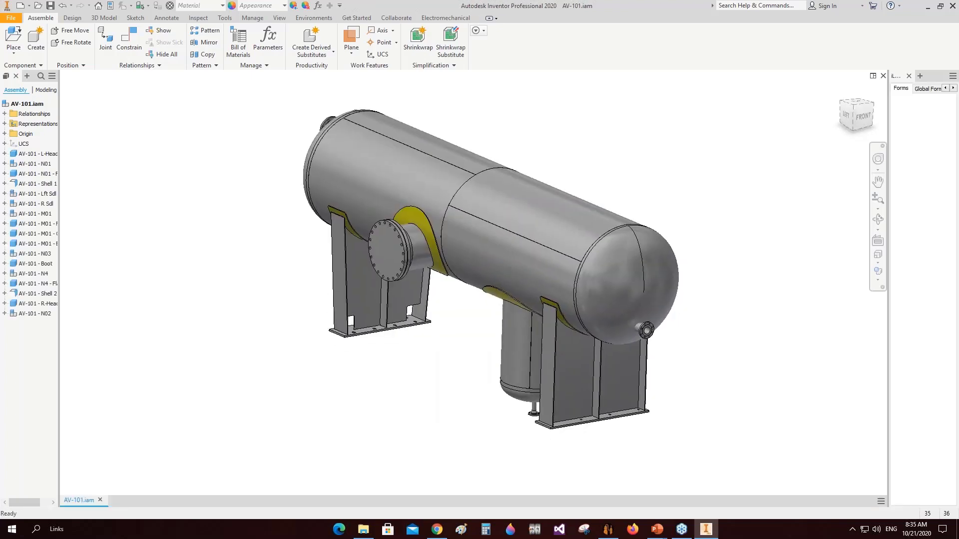
pyautogui.scroll(-3, 372, 325)
pyautogui.scroll(-3, 419, 335)
pyautogui.moveTo(419, 334); pyautogui.dragTo(352, 326, button='middle')
pyautogui.scroll(3, 351, 325)
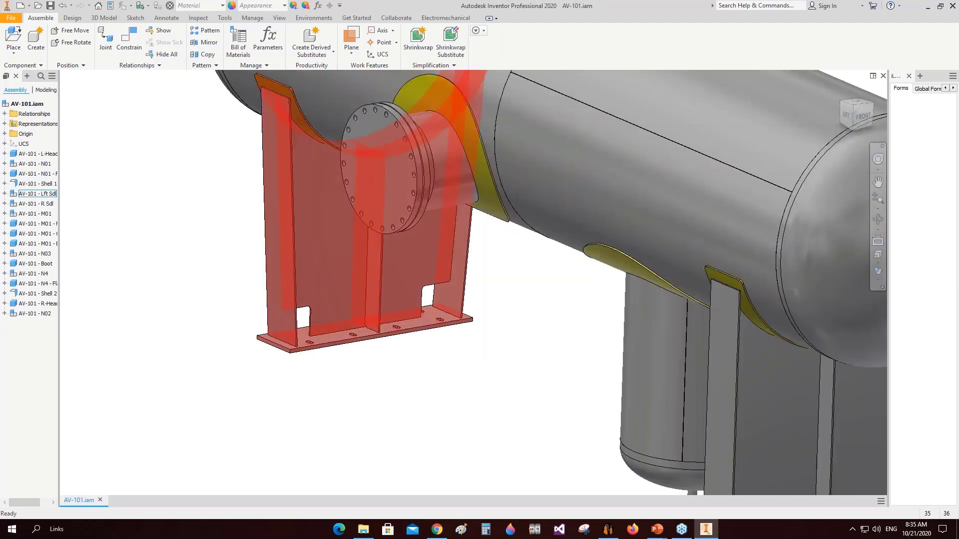
# In Static Equipment Generator, disable straight sides on saddle R Sdl and set web bottom width to 1800 mm and base plate length to 2000 mm.
pyautogui.click(607, 529)
pyautogui.click(58, 165)
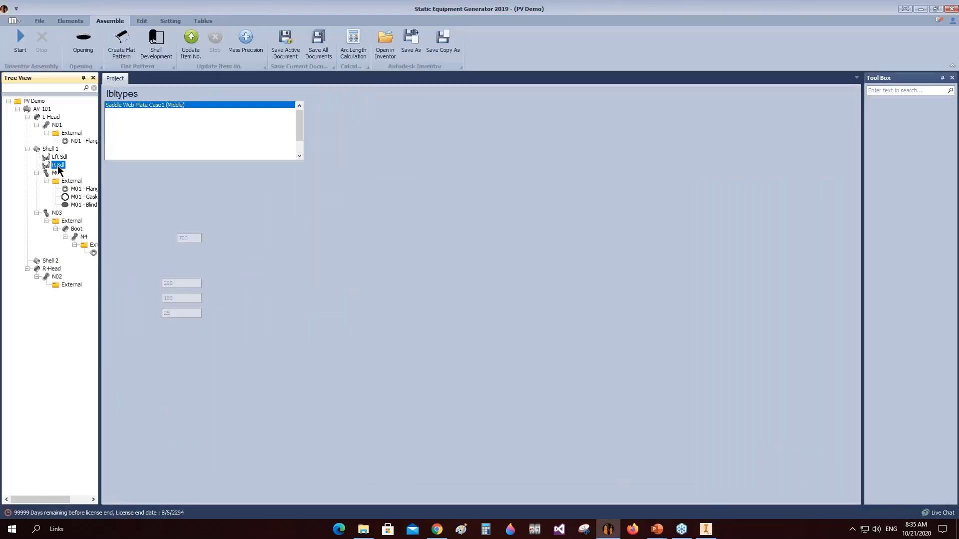
pyautogui.click(166, 235)
pyautogui.doubleClick(194, 250)
pyautogui.write('1800')
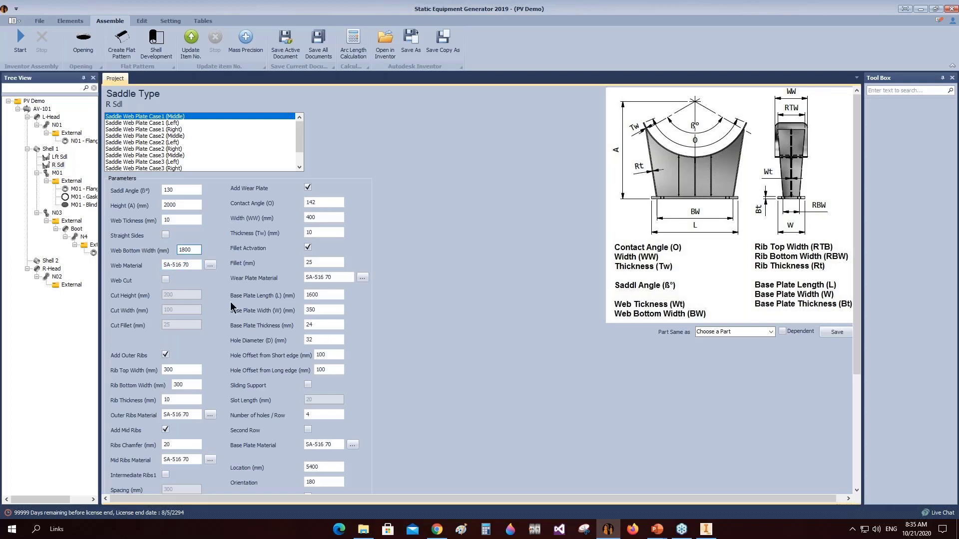
pyautogui.doubleClick(315, 295)
# Set the R Sdl base plate hole offsets to 50 mm from both the short edge and the long edge.
pyautogui.doubleClick(329, 355)
pyautogui.write('50')
pyautogui.doubleClick(329, 369)
pyautogui.write('50')
# Enable the second hole row and the hole pattern in short direction for R Sdl, and save the saddle.
pyautogui.click(308, 430)
pyautogui.scroll(-1, 326, 429)
pyautogui.scroll(-1, 323, 429)
pyautogui.click(308, 378)
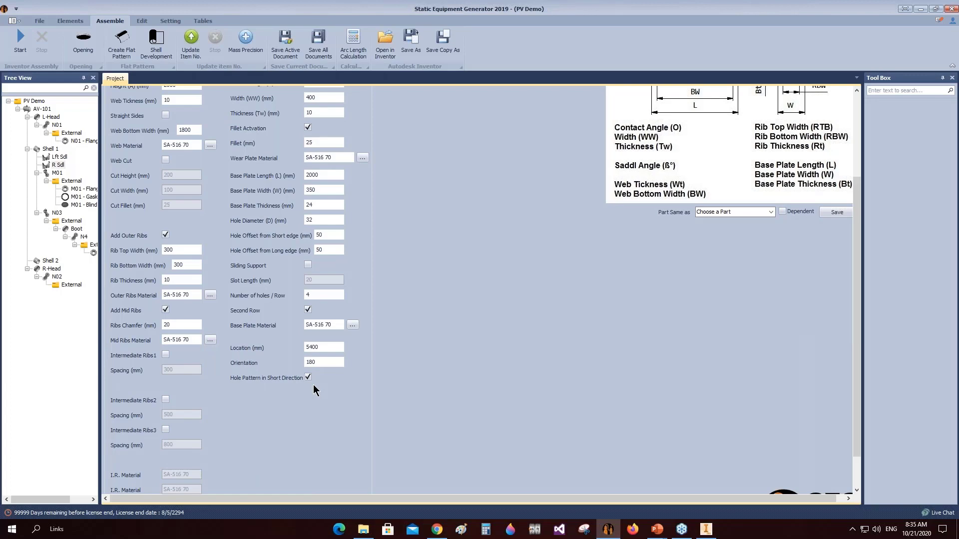
pyautogui.scroll(-1, 191, 442)
pyautogui.click(123, 486)
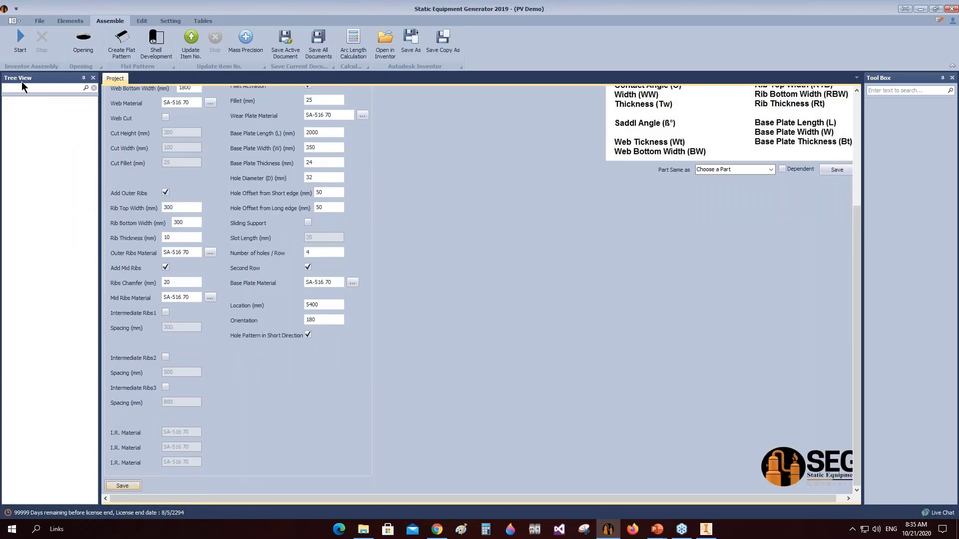
# Switch to Inventor, view the regenerated R Sdl saddle from the front, and save it.
pyautogui.click(707, 531)
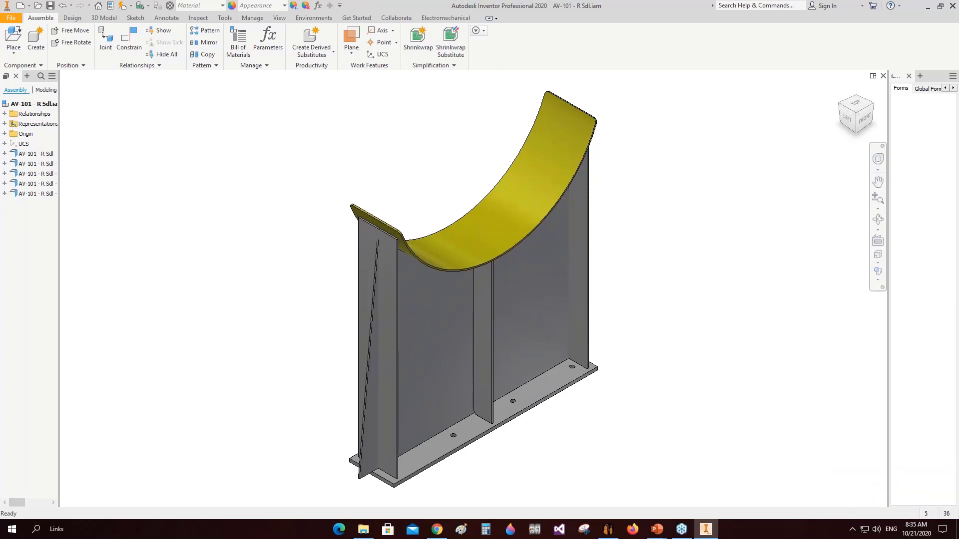
pyautogui.click(863, 119)
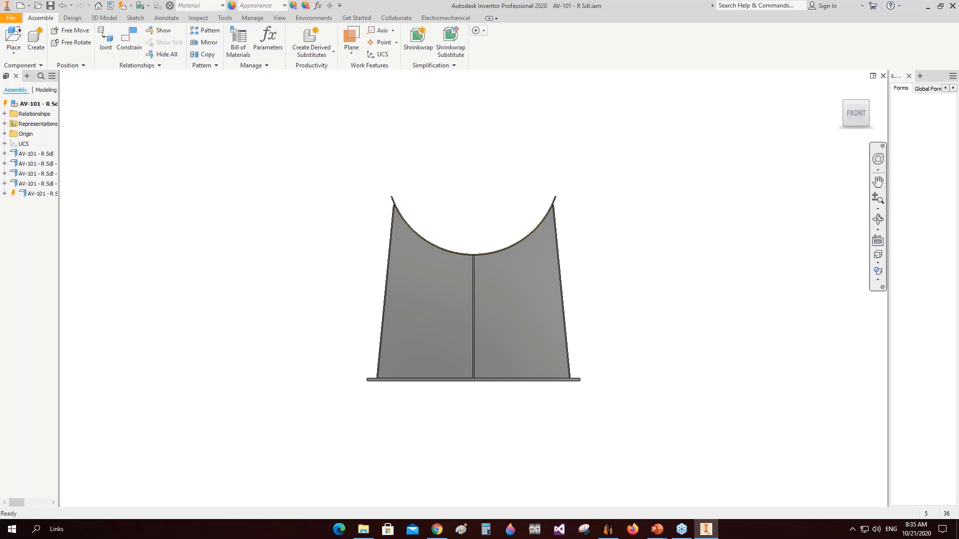
pyautogui.hotkey('ctrl', 's')
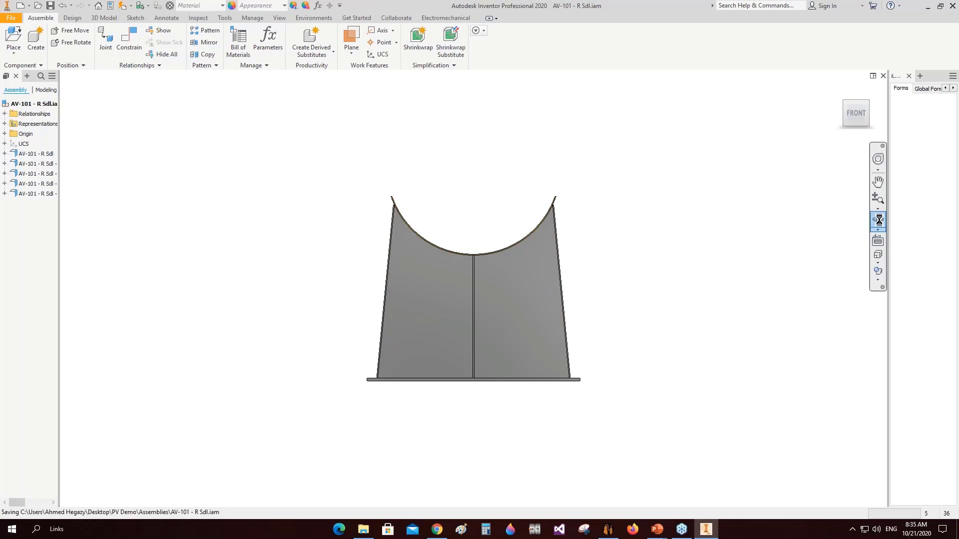
pyautogui.hotkey('ctrl', 's')
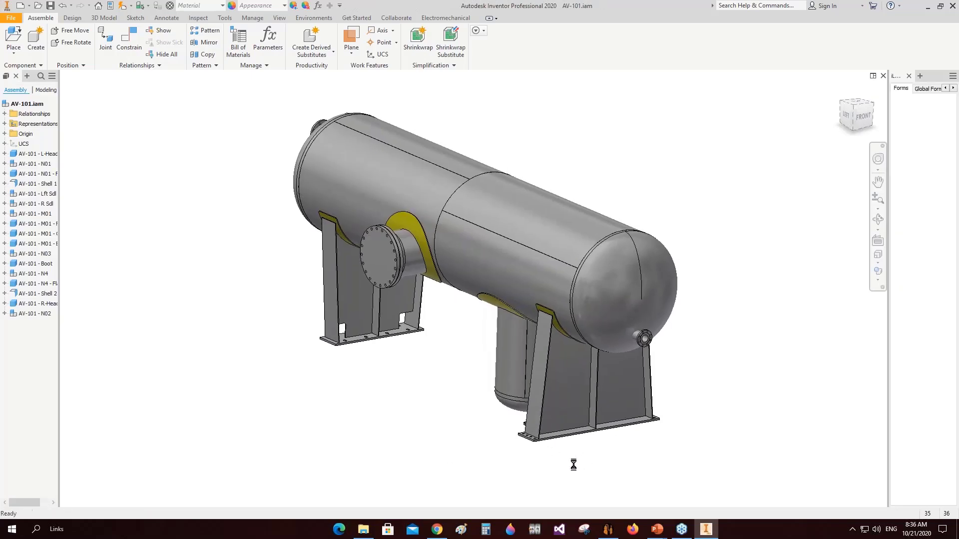
# Inspect the right saddle's base plate hole pattern in the AV-101 assembly, and view the whole vessel isometrically.
pyautogui.scroll(6, 536, 432)
pyautogui.moveTo(537, 433); pyautogui.dragTo(492, 404, button='middle')
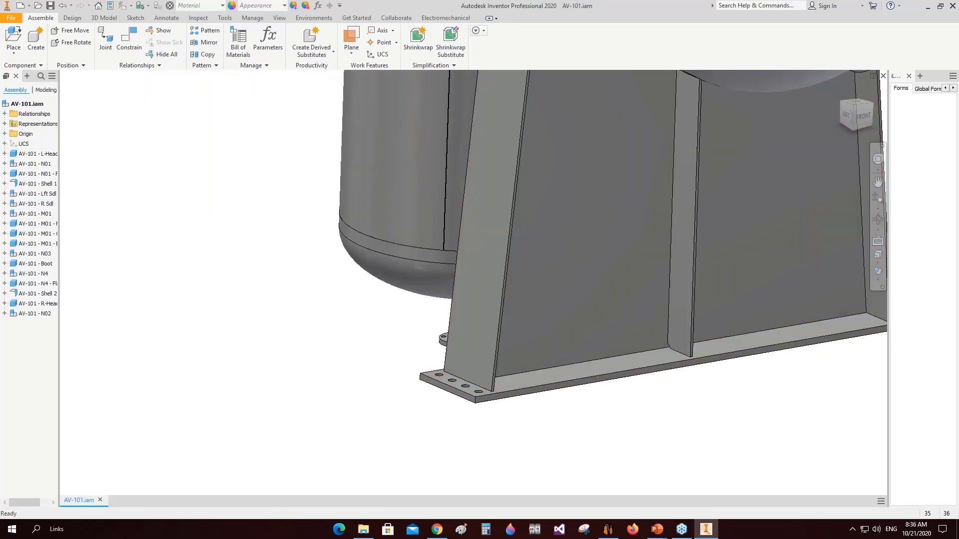
pyautogui.scroll(5, 453, 382)
pyautogui.scroll(-2, 469, 395)
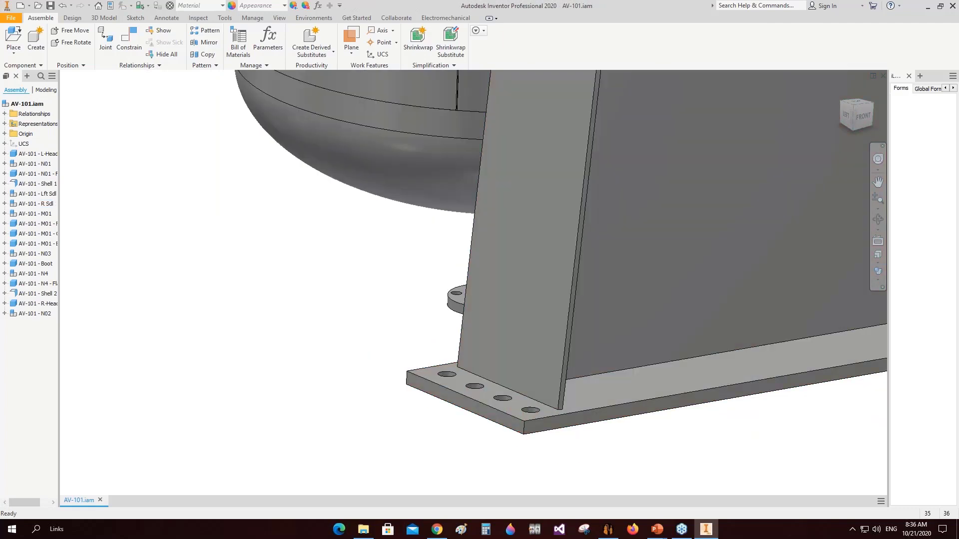
pyautogui.scroll(-5, 480, 433)
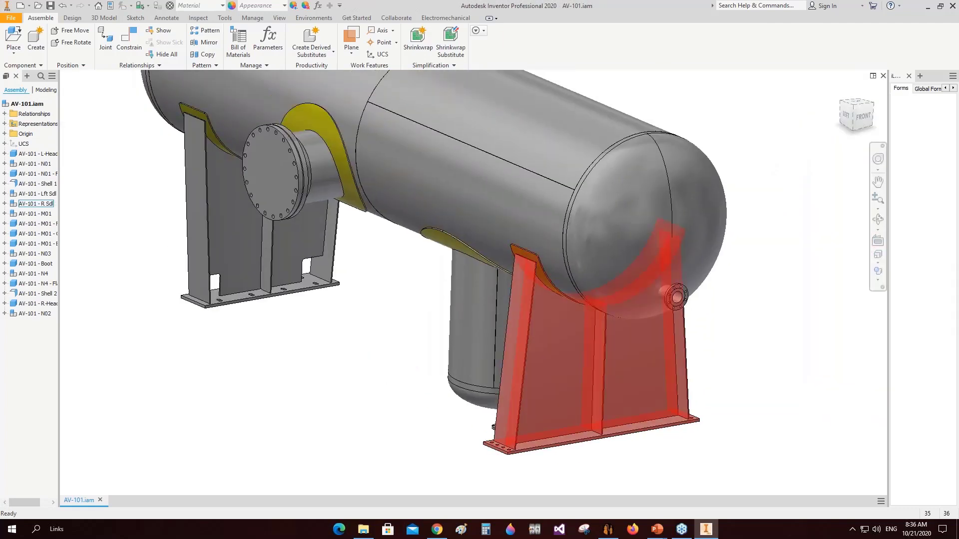
pyautogui.scroll(-4, 391, 408)
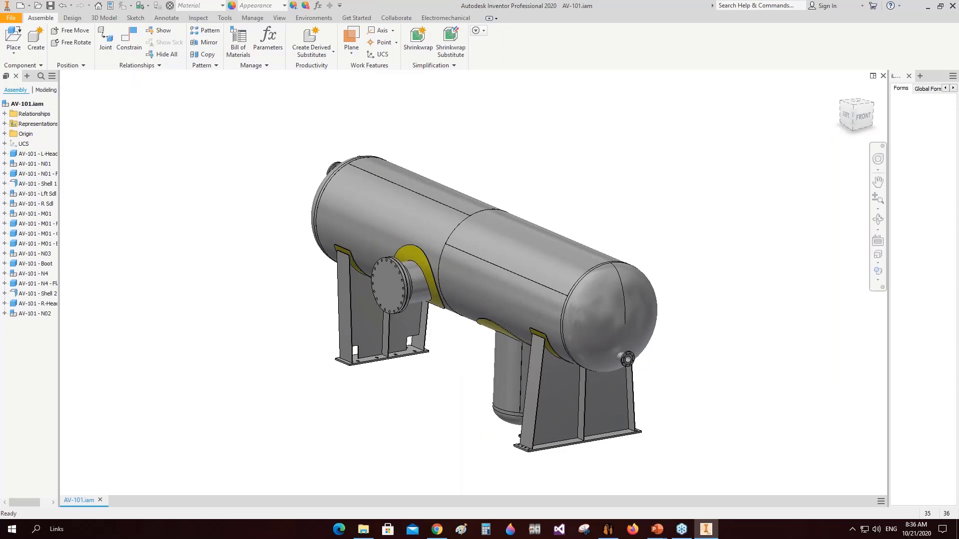
pyautogui.click(854, 107)
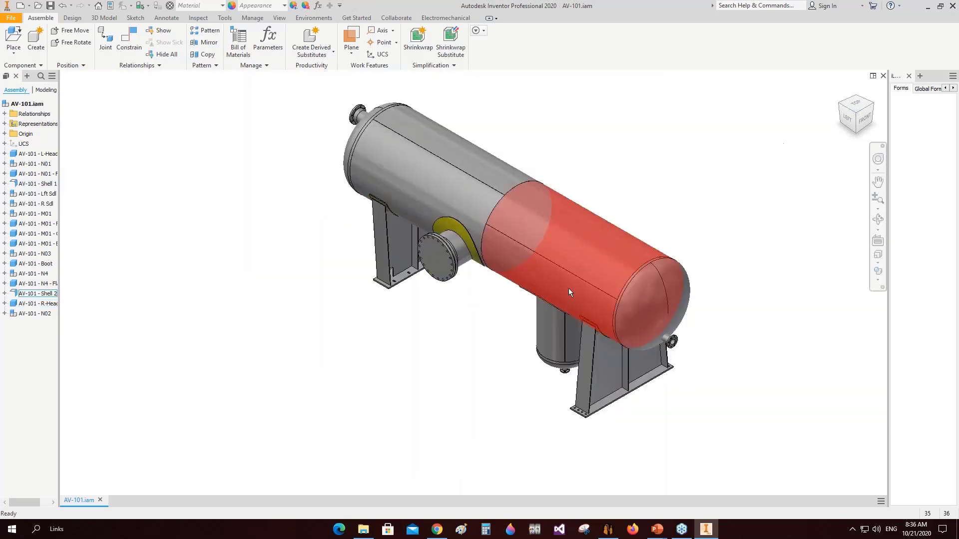
# Switch to Static Equipment Generator and add a Lug Type1 lifting lug named LUG-1 to Shell 1.
pyautogui.click(608, 529)
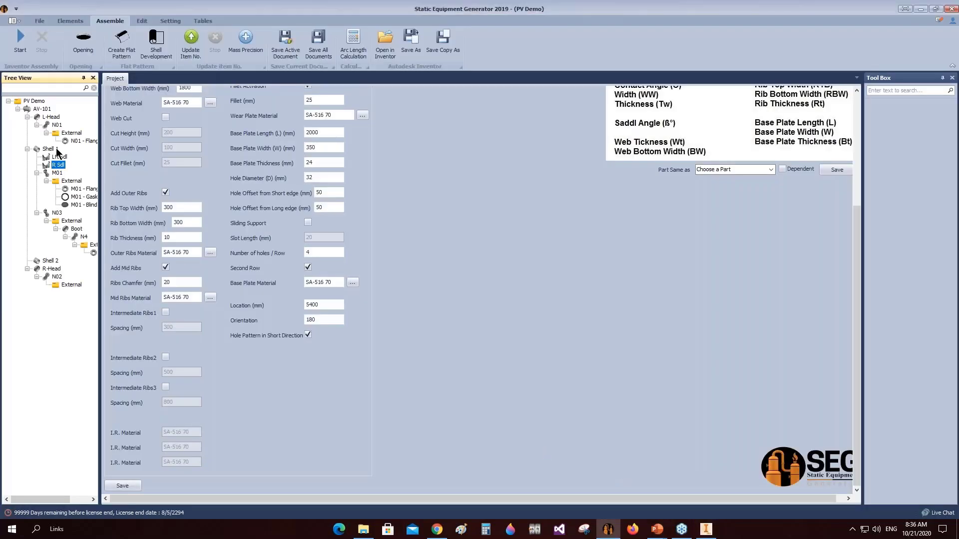
pyautogui.click(70, 20)
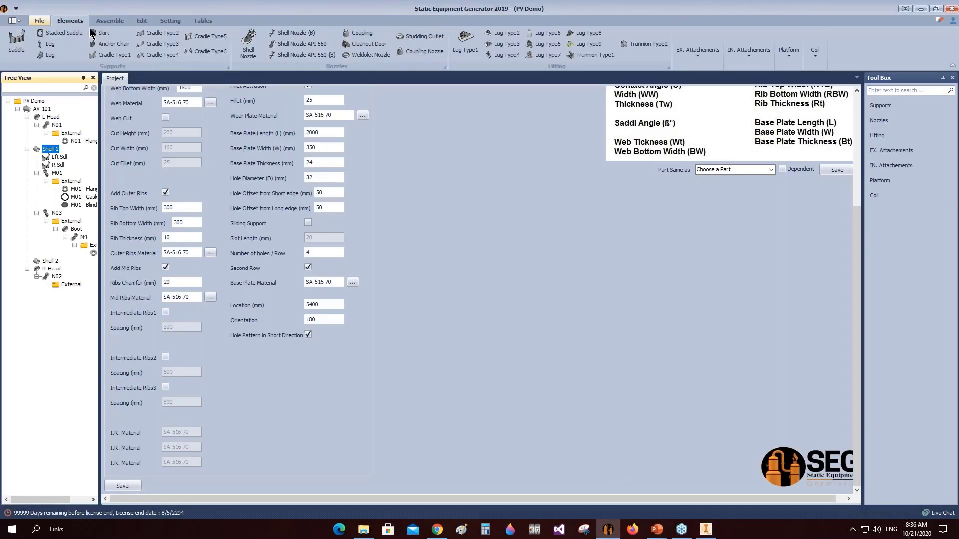
pyautogui.click(465, 44)
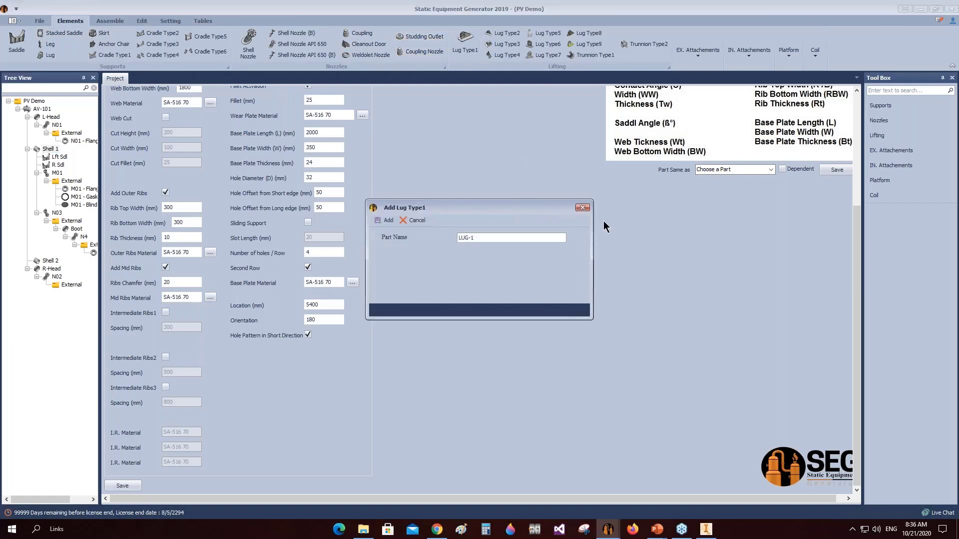
pyautogui.click(388, 220)
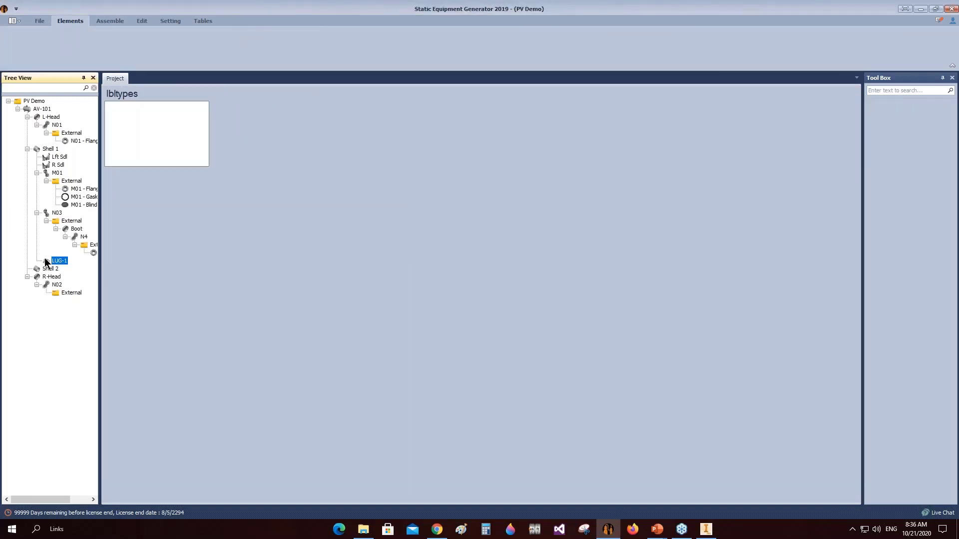
# Set LUG-1's width C to 200 mm, offsets D and E to 100 mm, thickness TL to 20 mm, and S.E. I and K to 20 mm.
pyautogui.write('200')
pyautogui.press('Tab')
pyautogui.write('100')
pyautogui.press('Tab')
pyautogui.write('100')
pyautogui.press('Tab')
pyautogui.write('20')
pyautogui.press('Tab')
pyautogui.press('Tab')
pyautogui.write('20')
pyautogui.press('Tab')
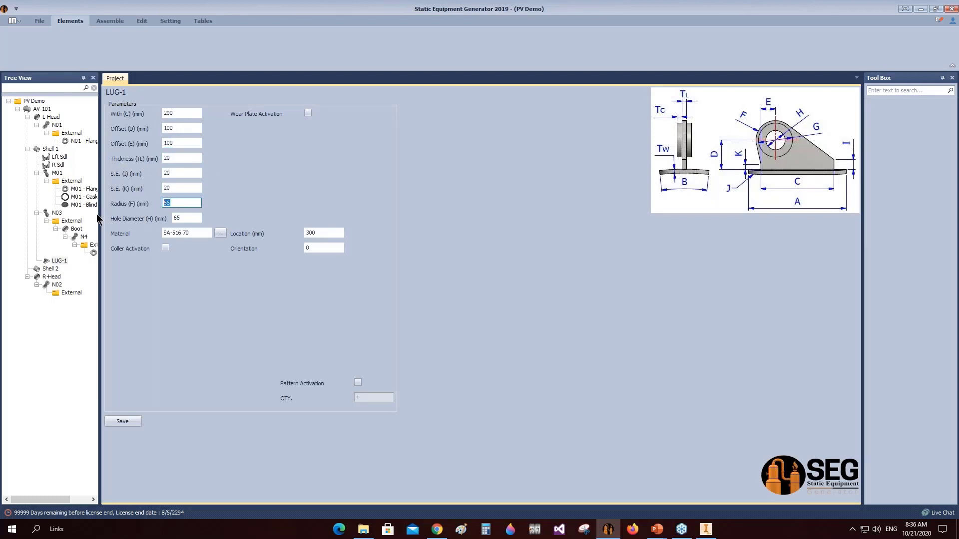
# Set LUG-1's radius F to 75 mm and its hole diameter to 50 mm.
pyautogui.write('75')
pyautogui.press('Tab')
pyautogui.write('50')
# Activate the collar on LUG-1 with an inner diameter of 50 mm and an outer diameter of 120 mm.
pyautogui.click(165, 247)
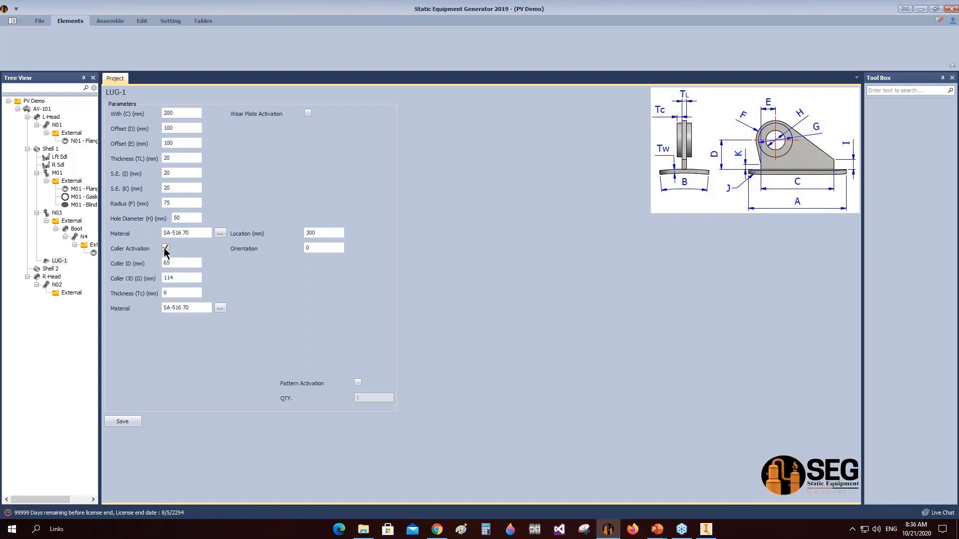
pyautogui.click(165, 247)
pyautogui.click(166, 248)
pyautogui.click(167, 248)
pyautogui.click(166, 249)
pyautogui.moveTo(175, 263); pyautogui.dragTo(131, 278)
pyautogui.write('50120')
# Activate LUG-1's wear plate with length 250 mm, width 100 mm, thickness 10 mm and a 25 mm fillet.
pyautogui.click(308, 113)
pyautogui.moveTo(324, 129); pyautogui.dragTo(252, 134)
pyautogui.write('250')
pyautogui.moveTo(320, 144); pyautogui.dragTo(261, 151)
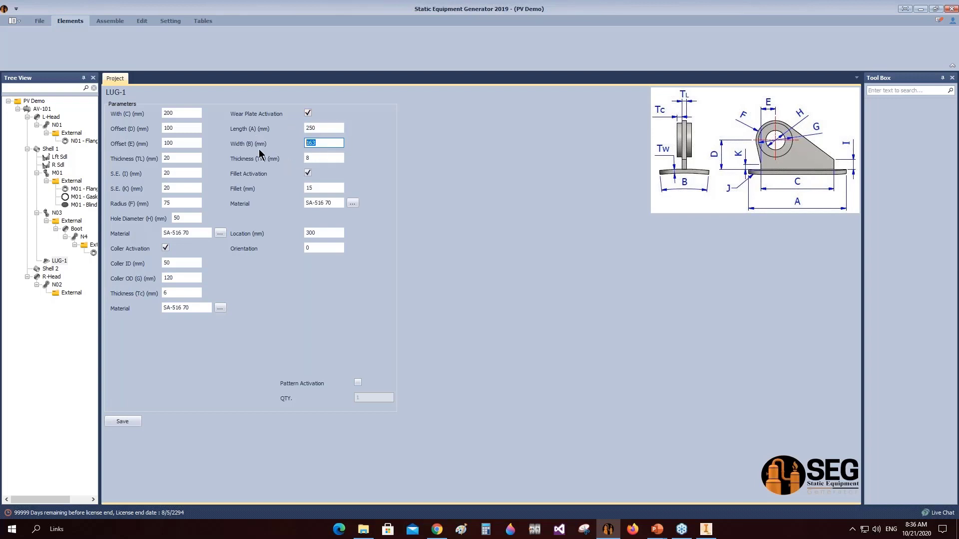
pyautogui.write('100')
pyautogui.moveTo(319, 158); pyautogui.dragTo(264, 160)
pyautogui.moveTo(310, 186); pyautogui.dragTo(287, 190)
pyautogui.write('25')
# Set LUG-1's location to 500 mm and save the lug.
pyautogui.moveTo(327, 232); pyautogui.dragTo(223, 234)
pyautogui.write('500')
pyautogui.click(136, 424)
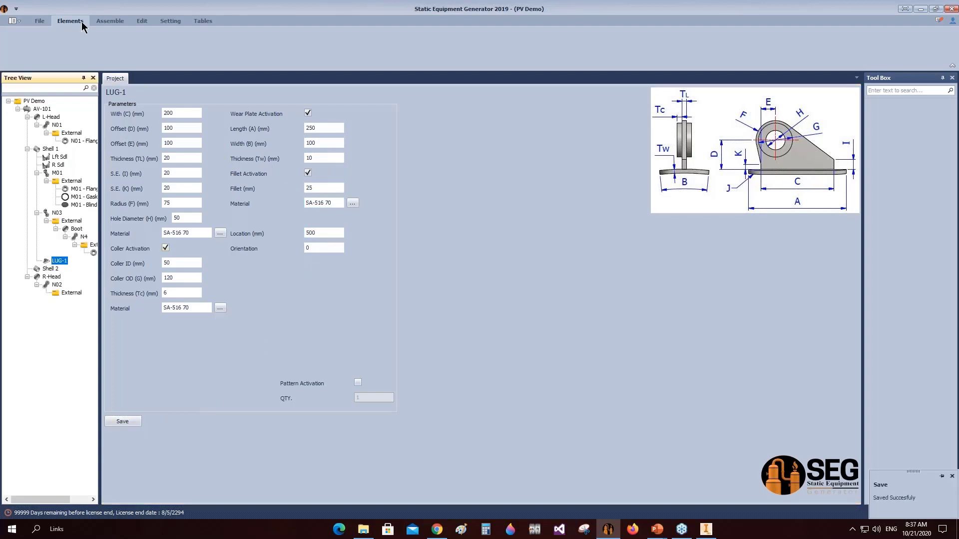
# Generate LUG-1 in Inventor, then save the lug and the AV-101 assembly.
pyautogui.click(110, 20)
pyautogui.click(710, 532)
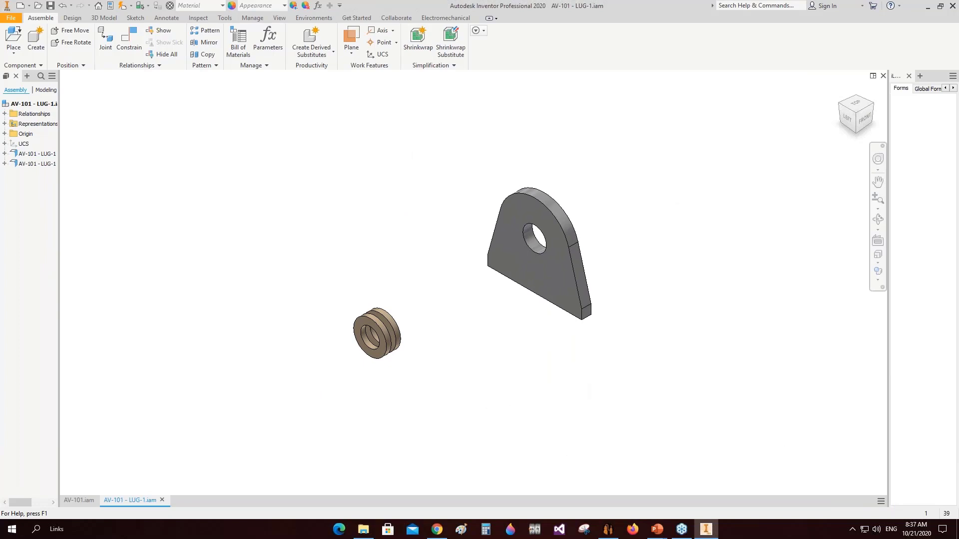
pyautogui.scroll(2, 514, 219)
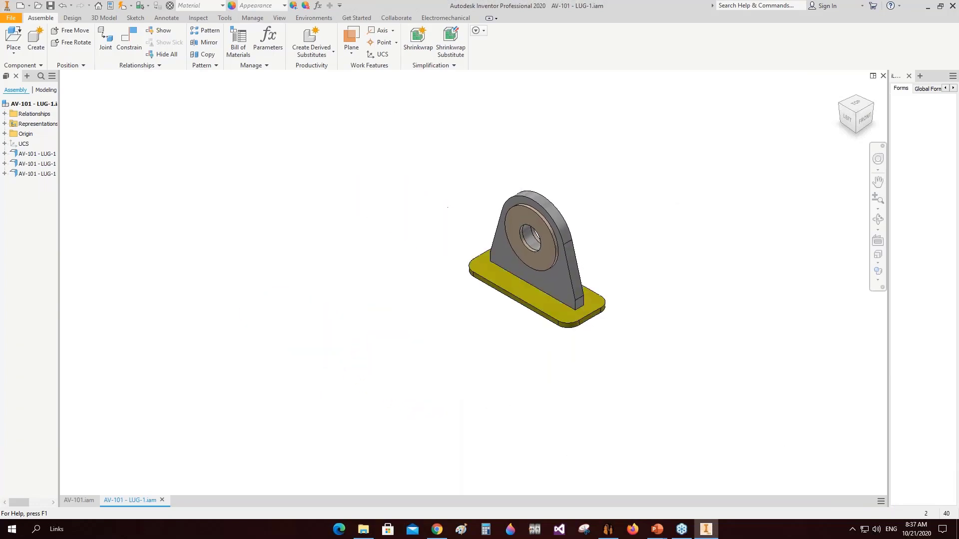
pyautogui.hotkey('ctrl', 's')
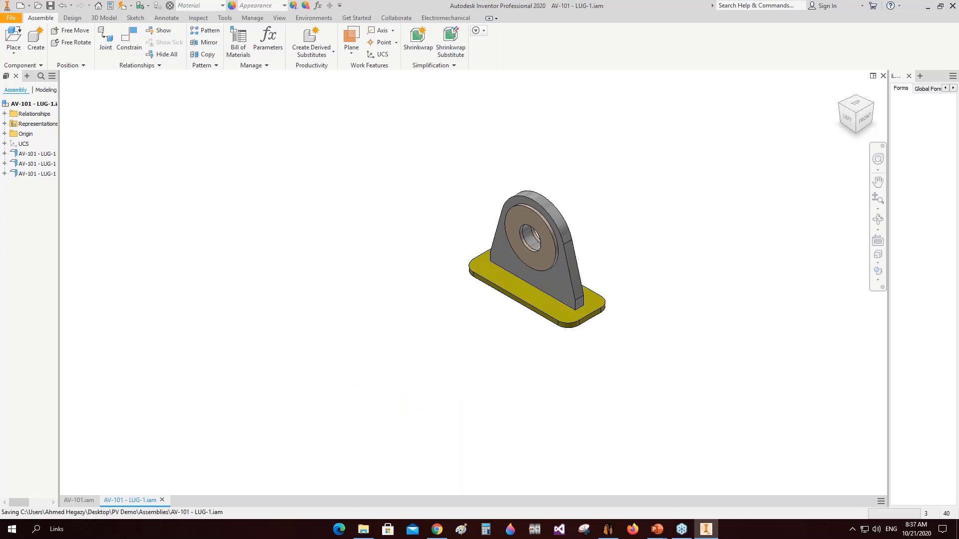
pyautogui.hotkey('ctrl', 's')
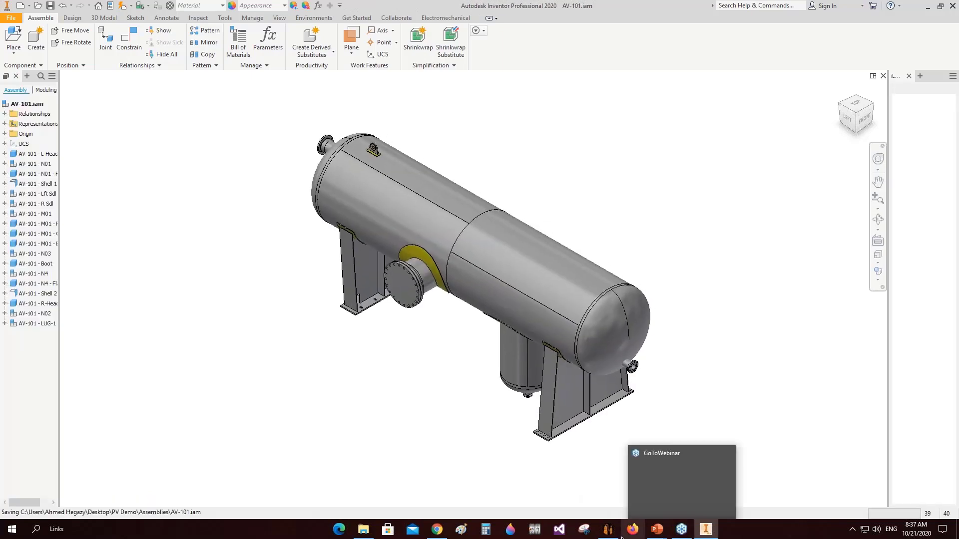
# Back in Static Equipment Generator, add a second Type1 lug, LUG-2, to Shell 1 with the same parameters as LUG-1.
pyautogui.click(608, 529)
pyautogui.click(50, 149)
pyautogui.click(69, 21)
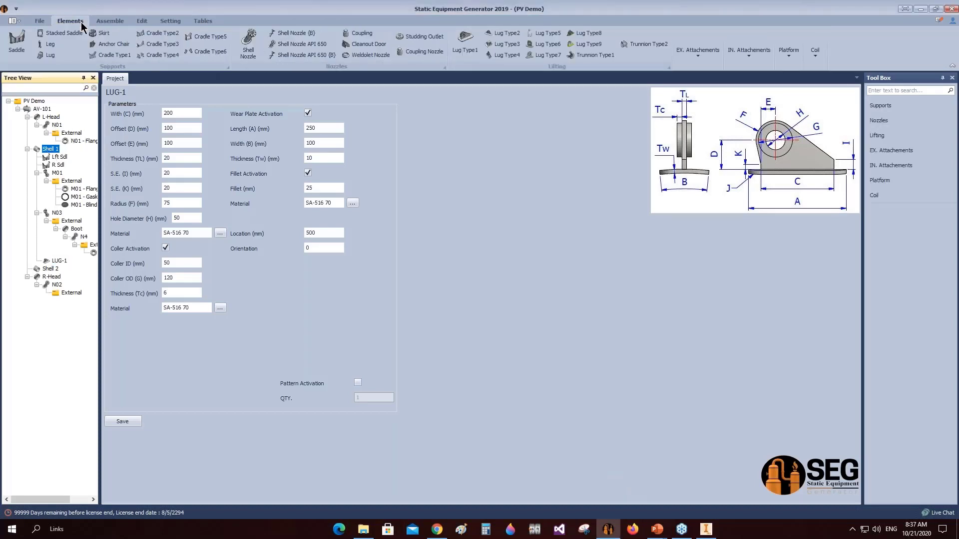
pyautogui.click(465, 44)
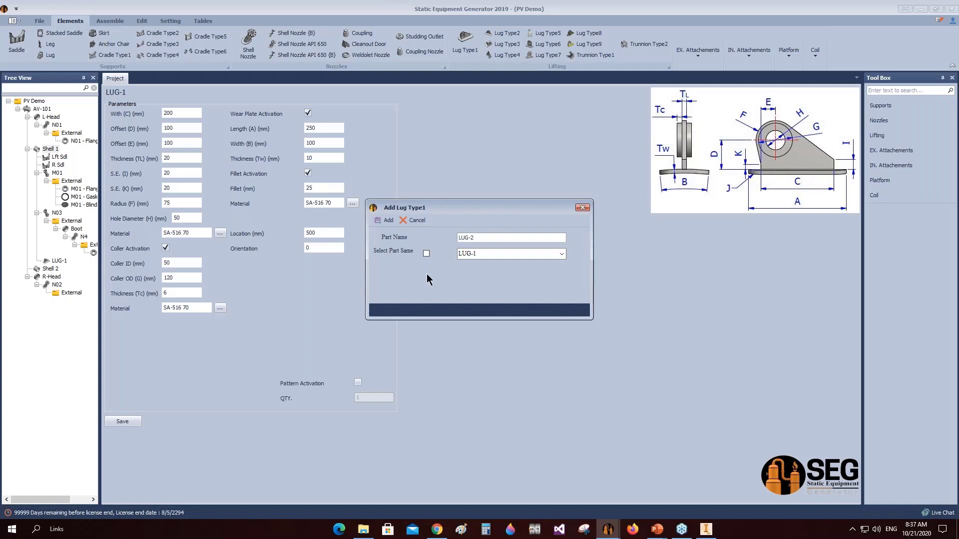
pyautogui.click(427, 255)
pyautogui.click(386, 221)
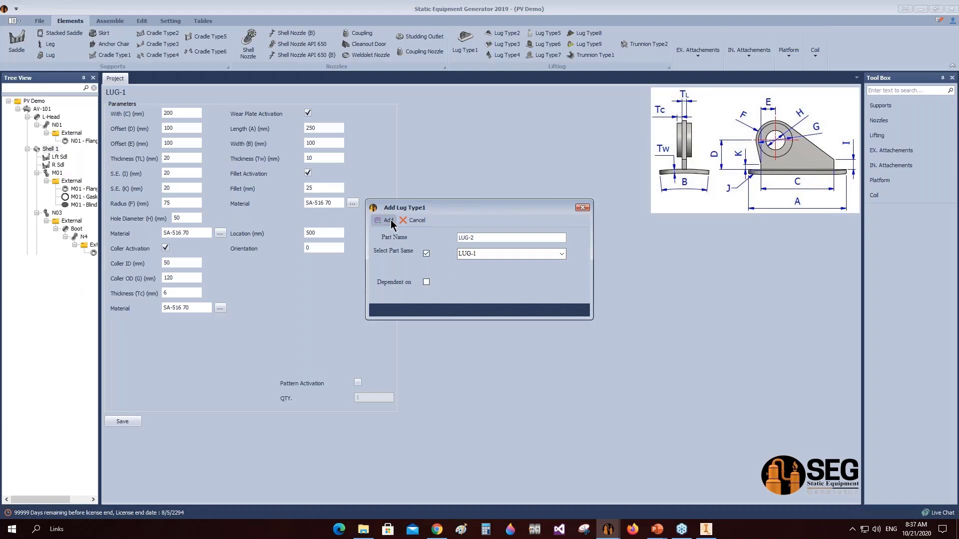
# Set LUG-2's location to 5500 mm, save it, and generate it in the Inventor AV-101 assembly.
pyautogui.click(53, 269)
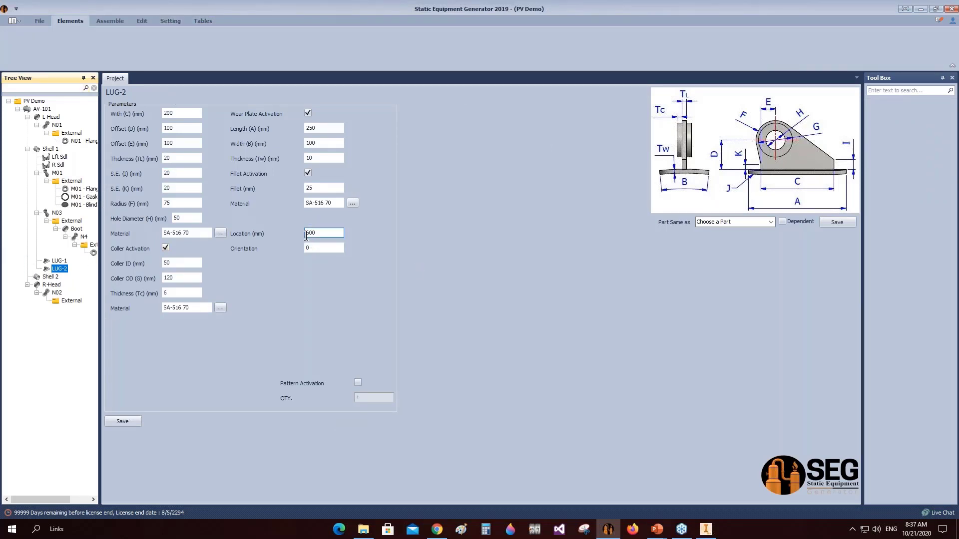
pyautogui.click(306, 234)
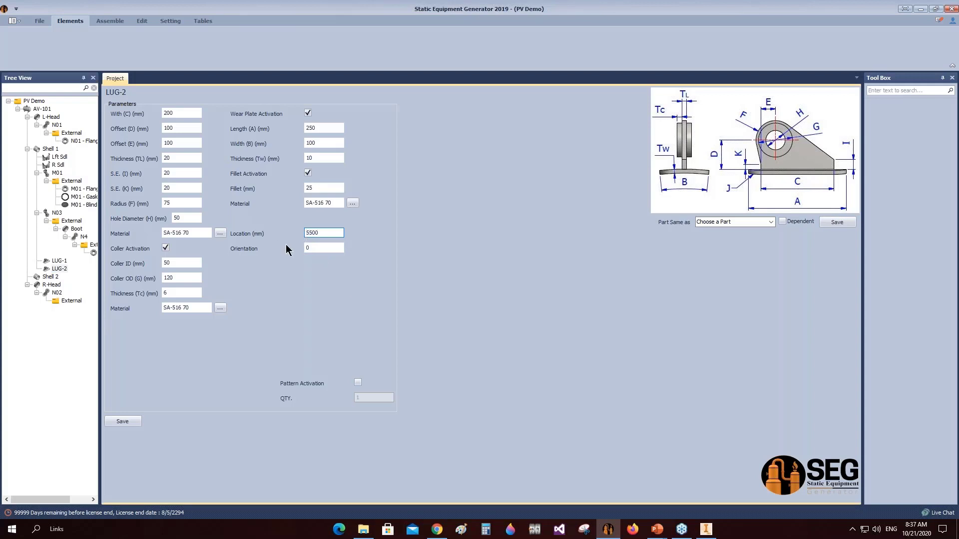
pyautogui.click(125, 422)
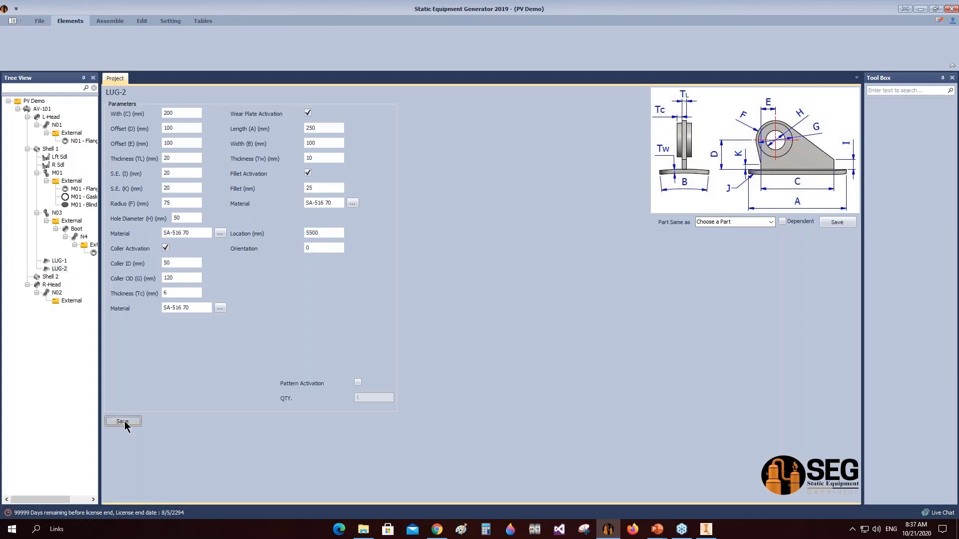
pyautogui.click(111, 21)
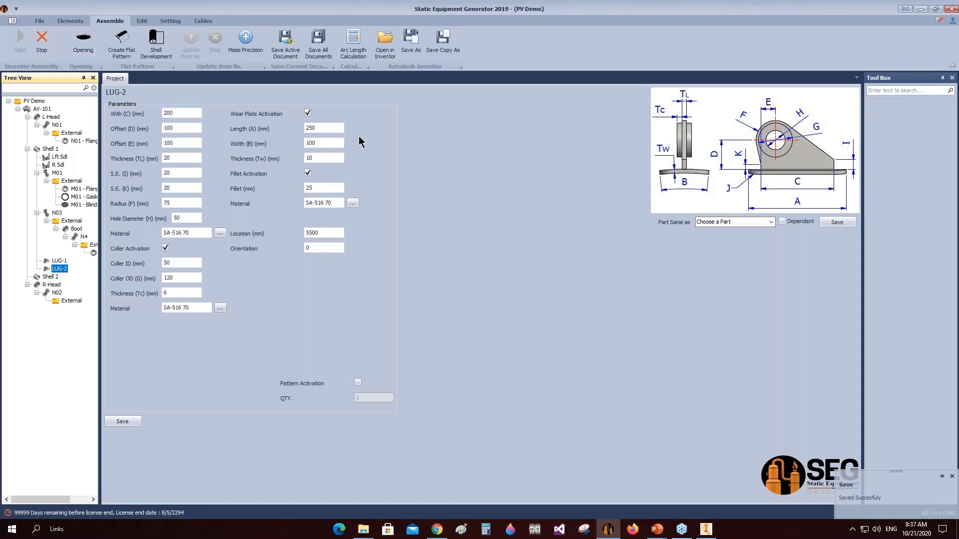
pyautogui.click(706, 529)
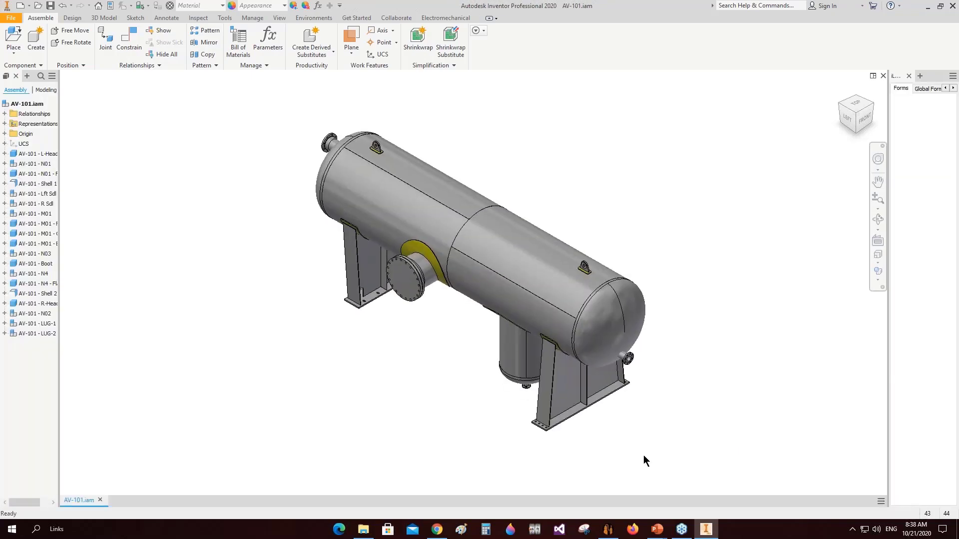
# Switch to Static Equipment Generator and examine the vessel's bill of materials, including quantities, technical characteristics, materials and weights.
pyautogui.click(608, 529)
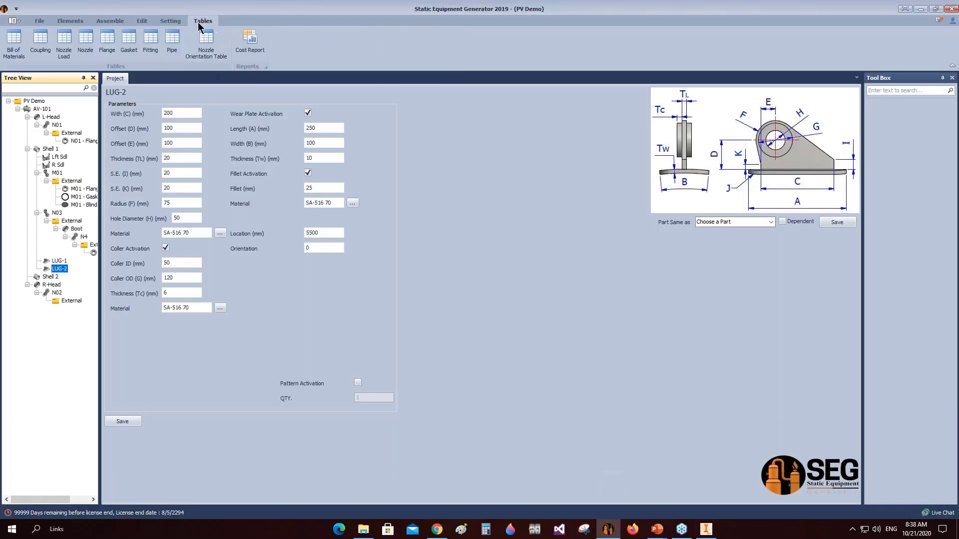
pyautogui.click(13, 41)
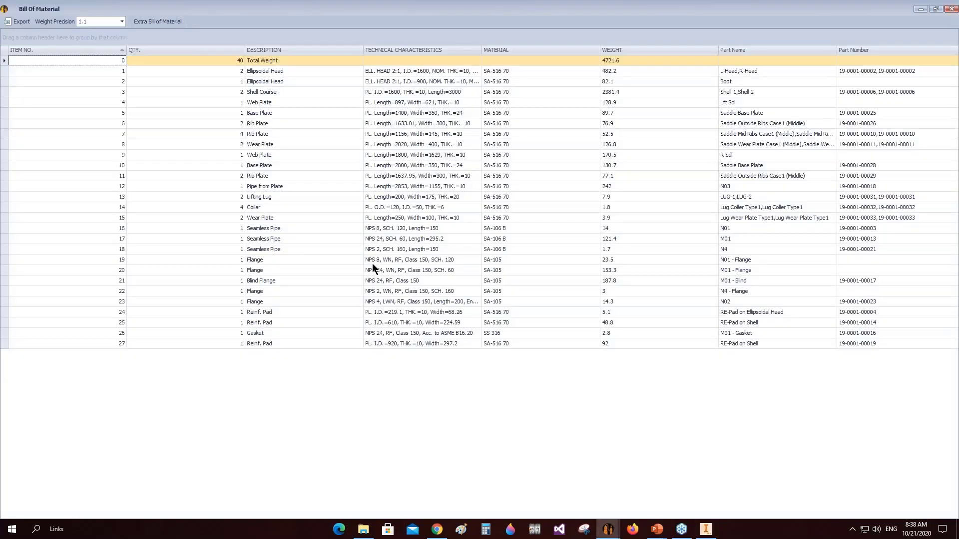
pyautogui.doubleClick(361, 50)
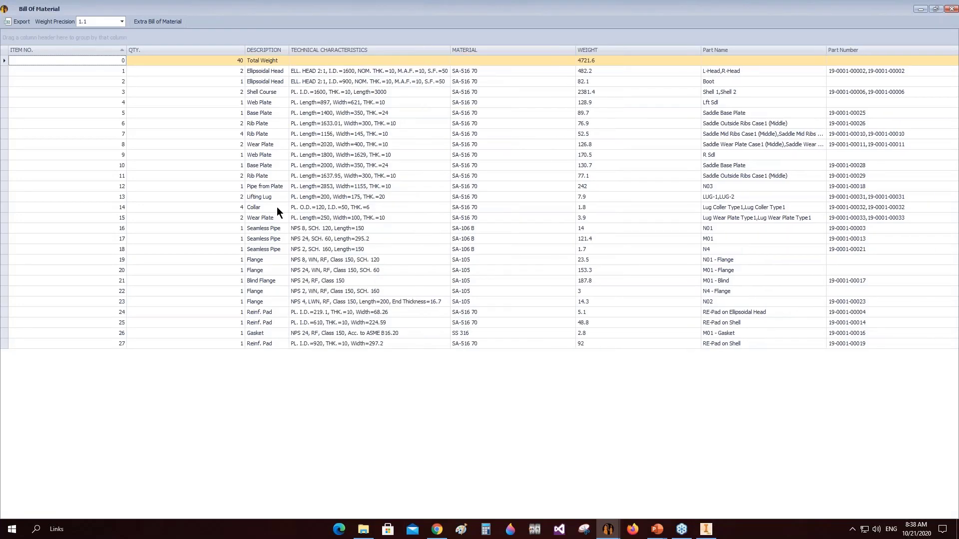
pyautogui.click(239, 72)
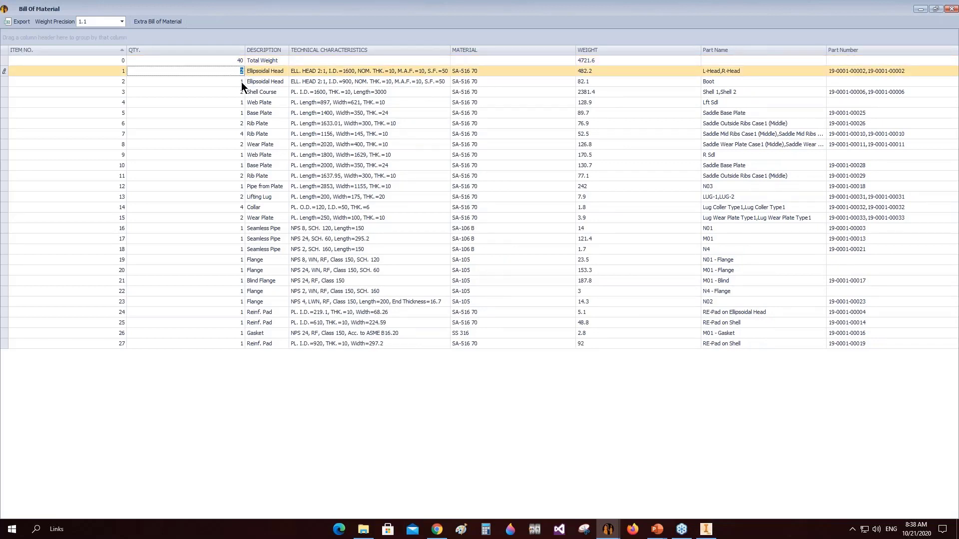
pyautogui.click(478, 71)
pyautogui.click(599, 71)
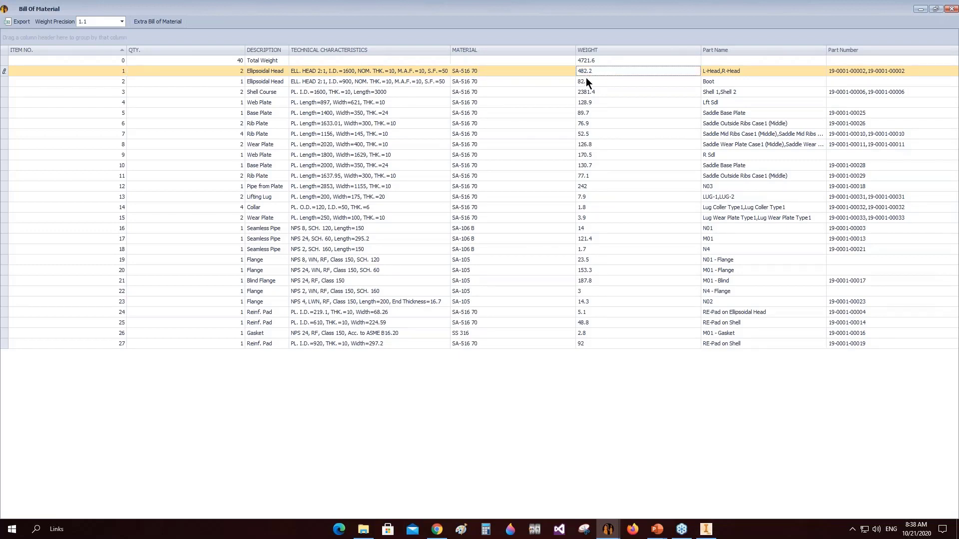
pyautogui.click(118, 346)
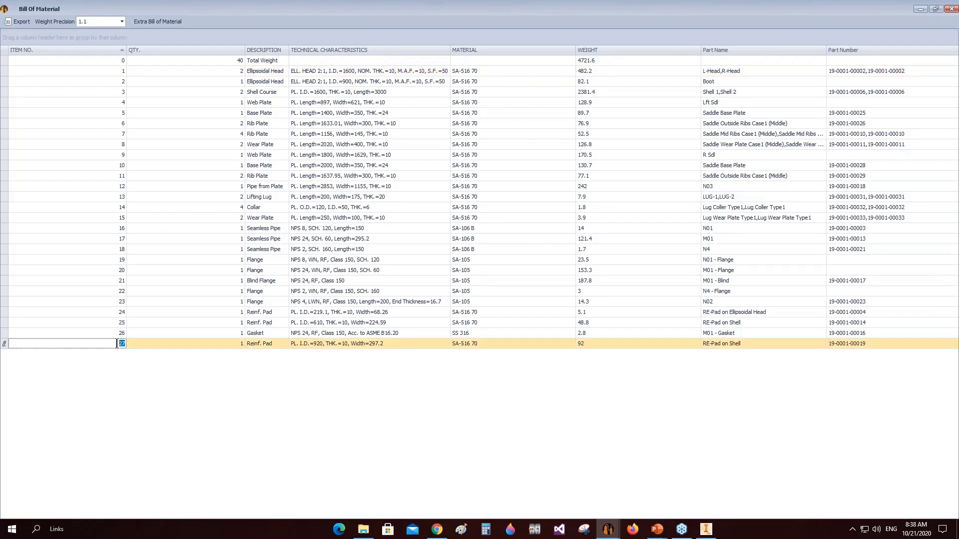
pyautogui.click(952, 9)
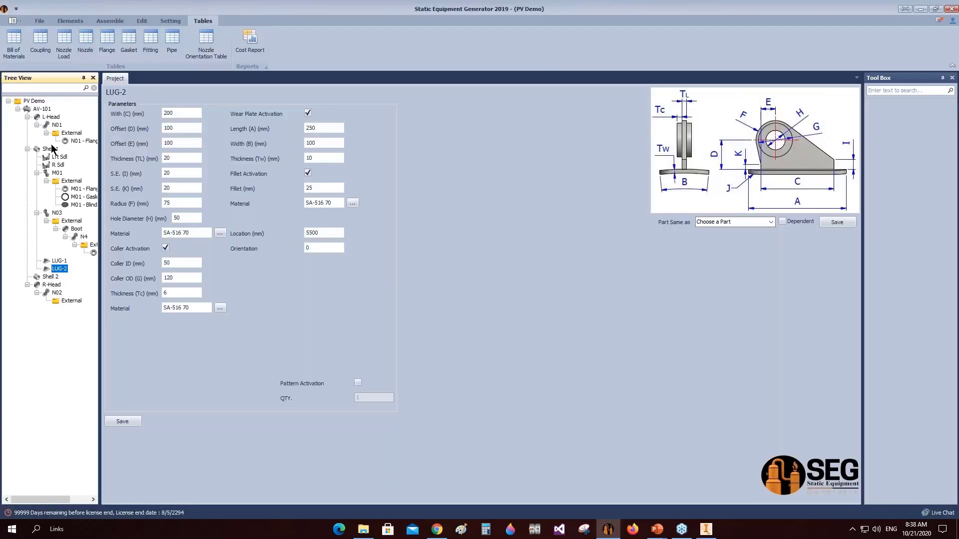
# Add an external nameplate attachment named NP to Shell 1.
pyautogui.click(50, 149)
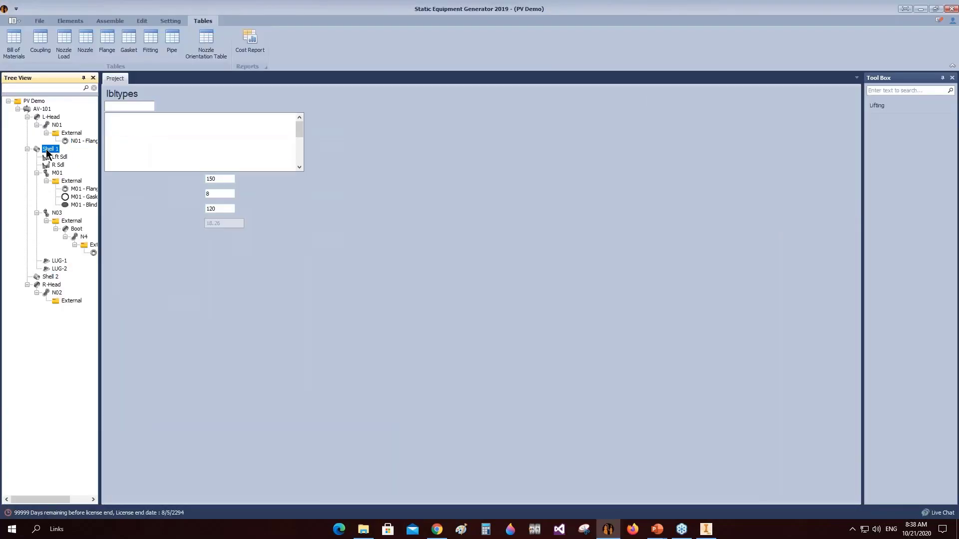
pyautogui.click(73, 21)
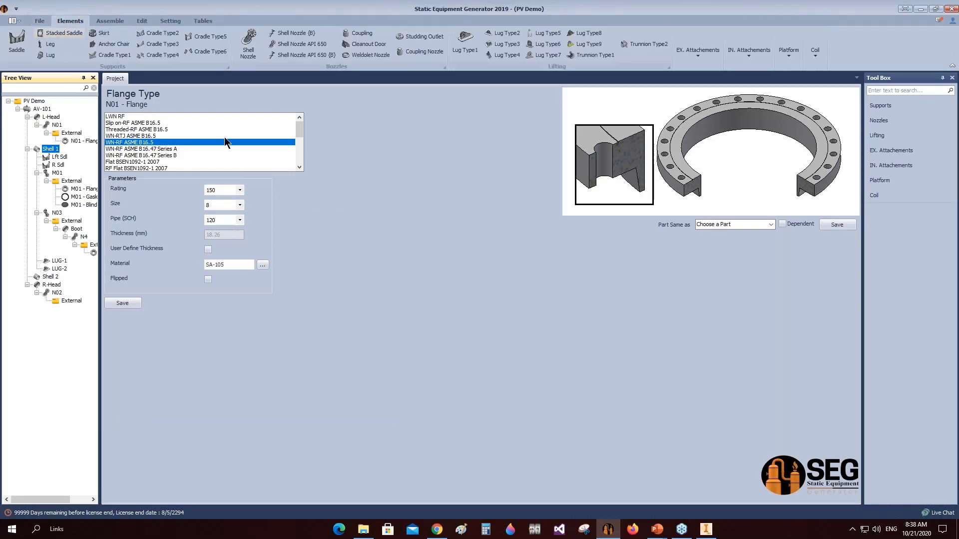
pyautogui.click(691, 54)
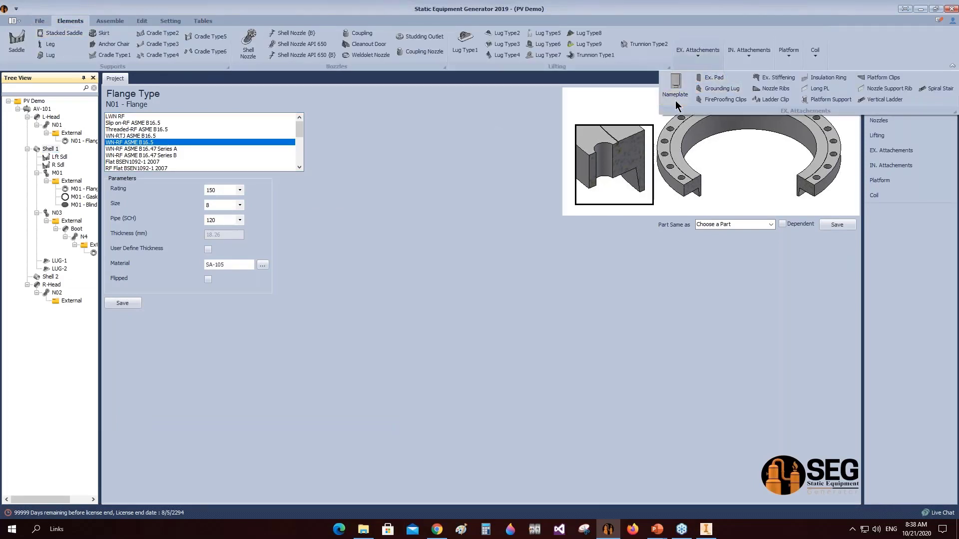
pyautogui.click(676, 95)
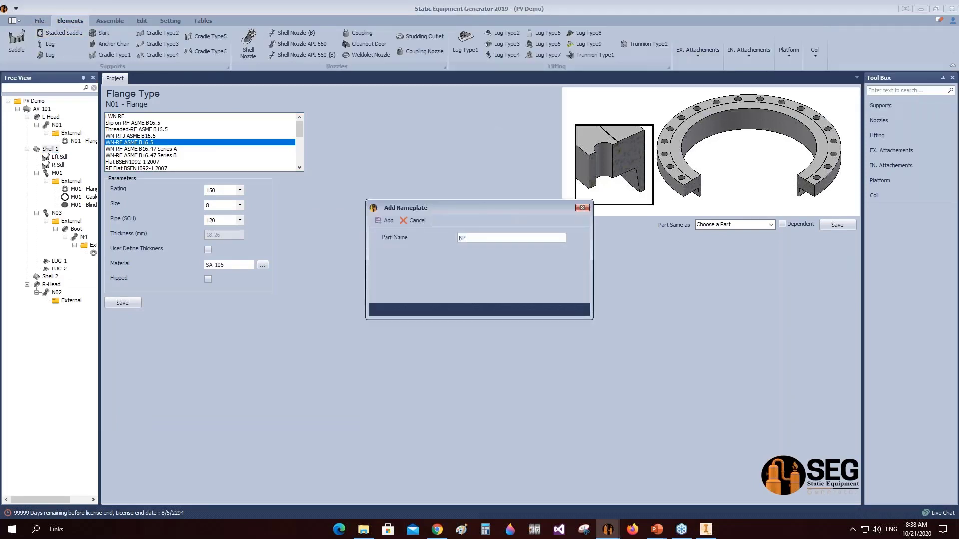
pyautogui.click(385, 220)
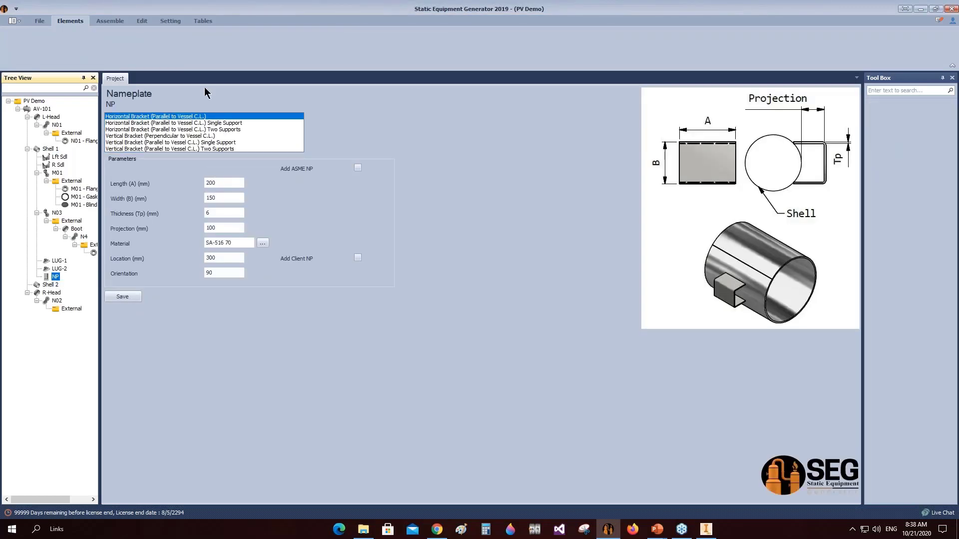
# Make the NP nameplate a Vertical Bracket (Perpendicular to Vessel C.L.) with length 300 mm and width 200 mm.
pyautogui.click(191, 136)
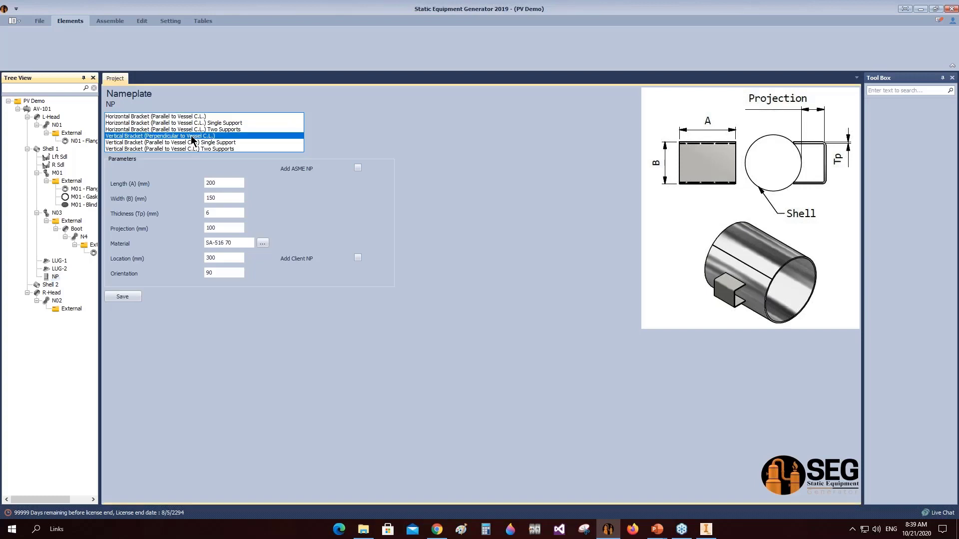
pyautogui.click(217, 183)
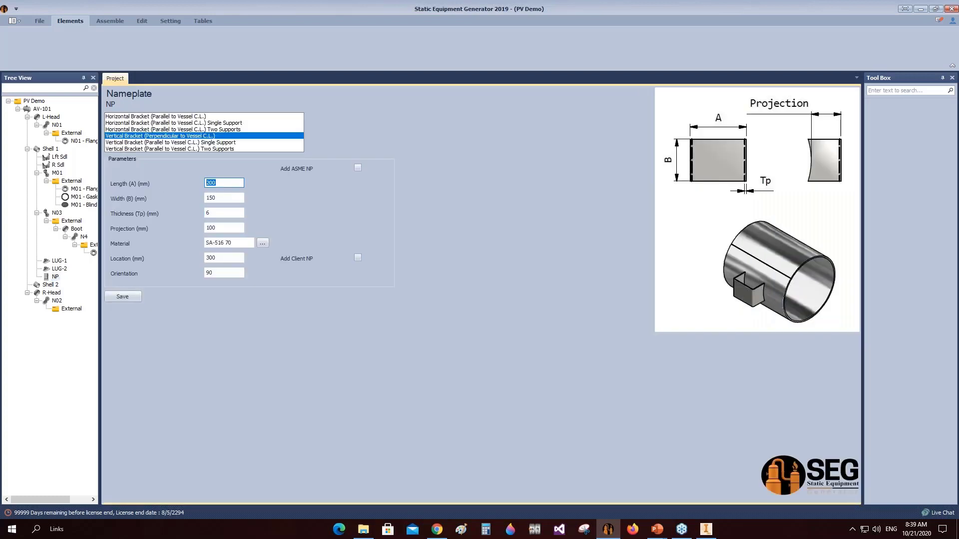
pyautogui.write('200')
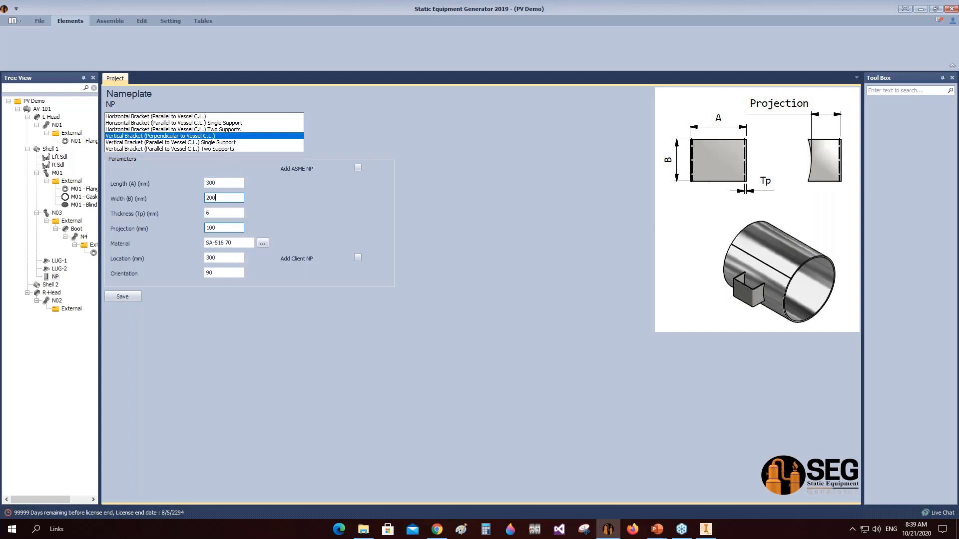
pyautogui.click(225, 226)
# Add an ASME nameplate to the bracket with side offset 20 mm, top offset 6 mm and length 150 mm.
pyautogui.click(357, 169)
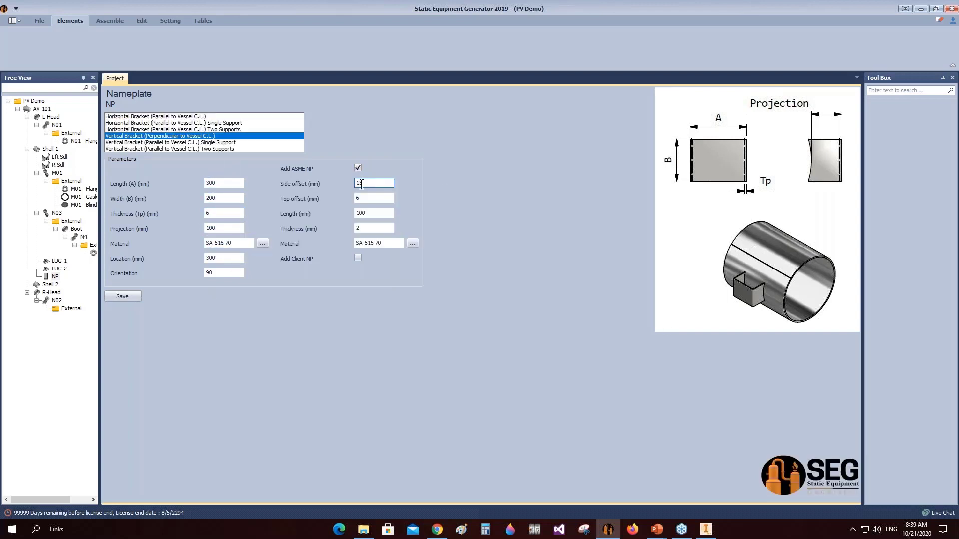
pyautogui.click(369, 200)
pyautogui.write('6')
pyautogui.press('Tab')
pyautogui.write('150')
# Add a client nameplate with side and top offsets of 20 mm and length 100 mm, and save the nameplate.
pyautogui.click(358, 258)
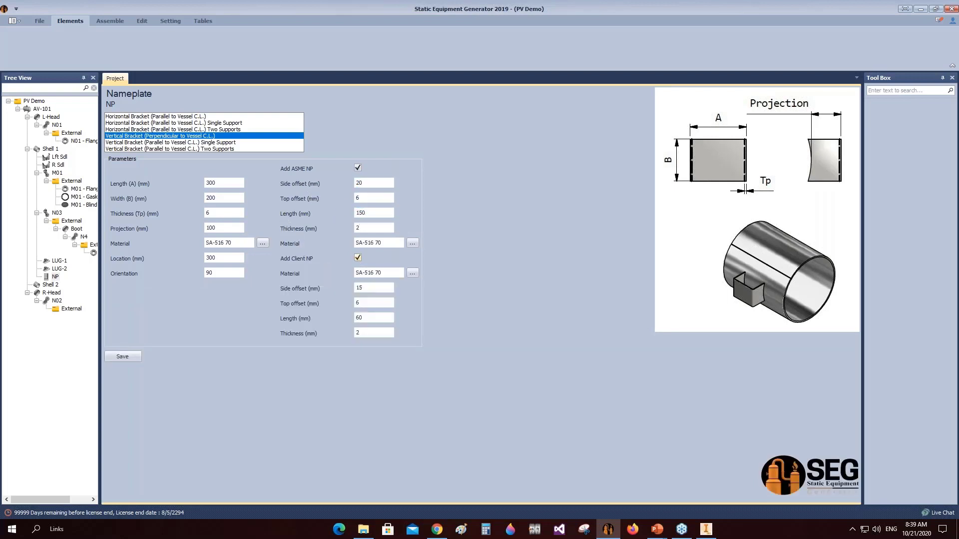
pyautogui.write('2')
pyautogui.press('Tab')
pyautogui.write('20')
pyautogui.press('Tab')
pyautogui.write('100')
pyautogui.click(140, 358)
# Set the nameplate's location to 1200 mm, save it, and generate it in the Inventor AV-101 assembly.
pyautogui.doubleClick(223, 258)
pyautogui.write('1')
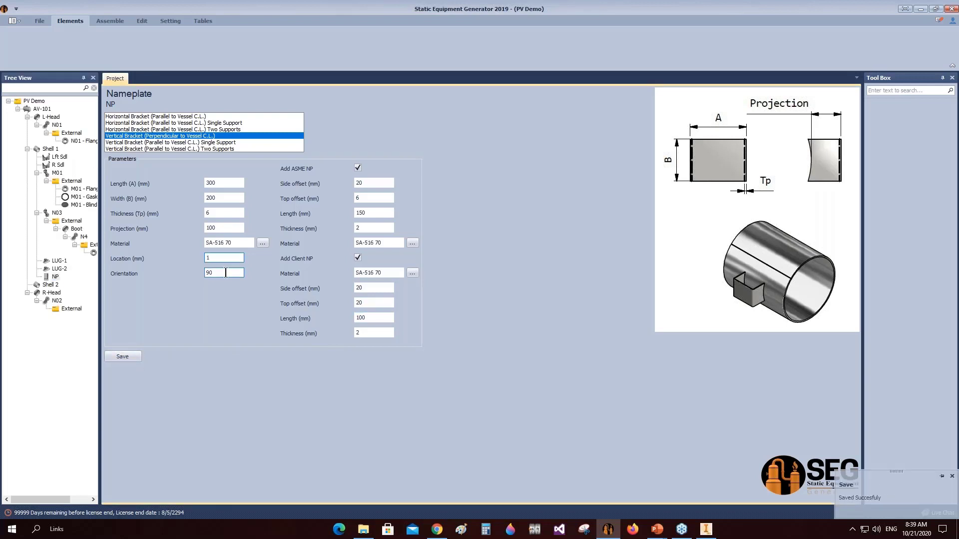
pyautogui.write('200')
pyautogui.click(132, 357)
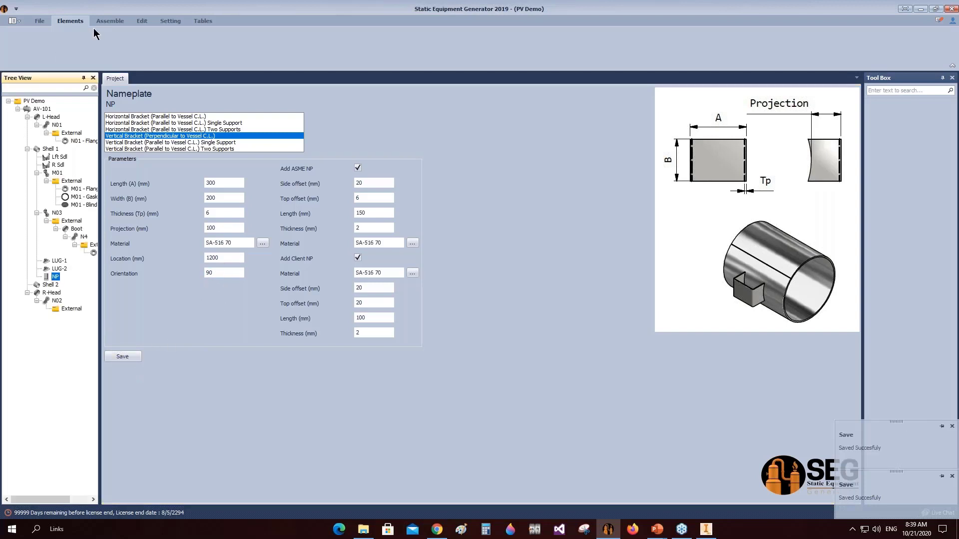
pyautogui.click(110, 20)
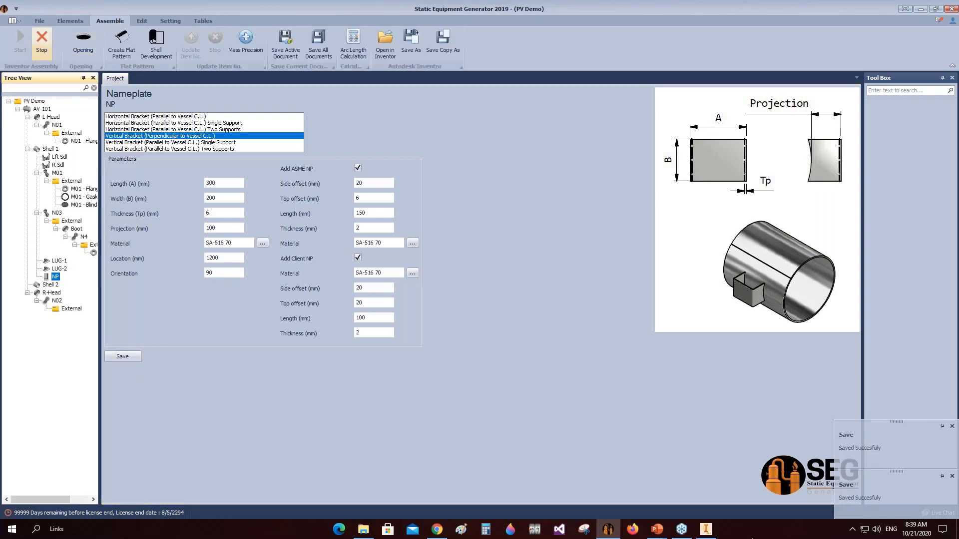
pyautogui.click(706, 529)
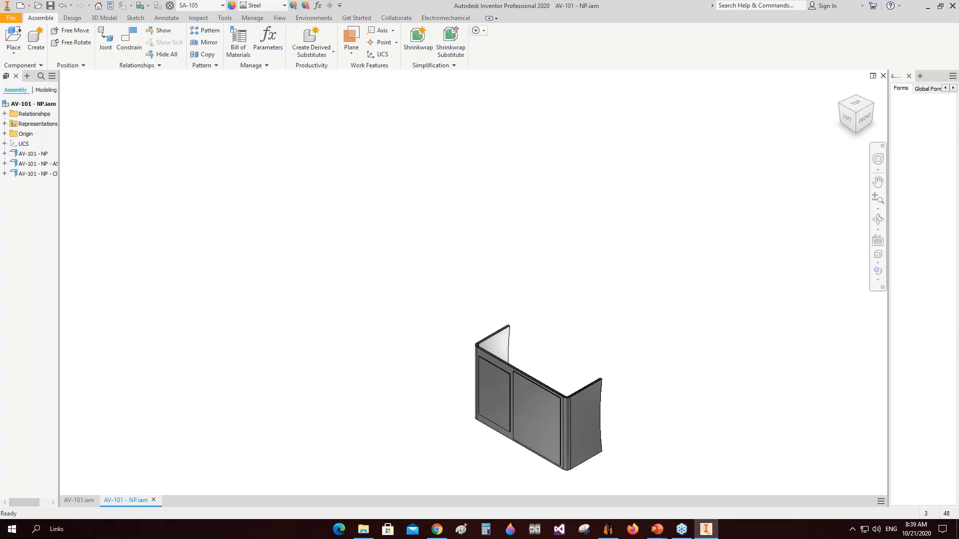
# Examine the AV-101 assembly in Inventor, looking at the nameplate on the shell and the underside of the boot.
pyautogui.click(607, 529)
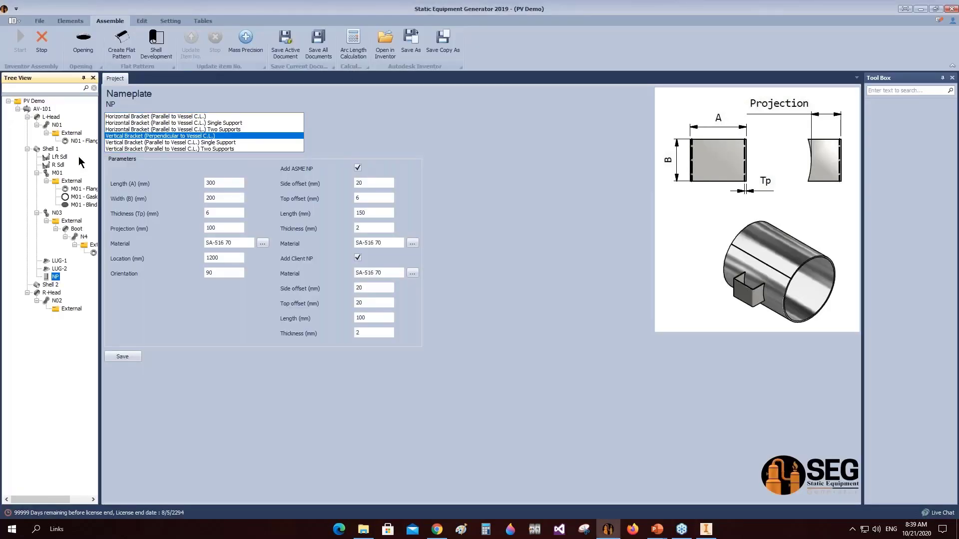
pyautogui.click(55, 149)
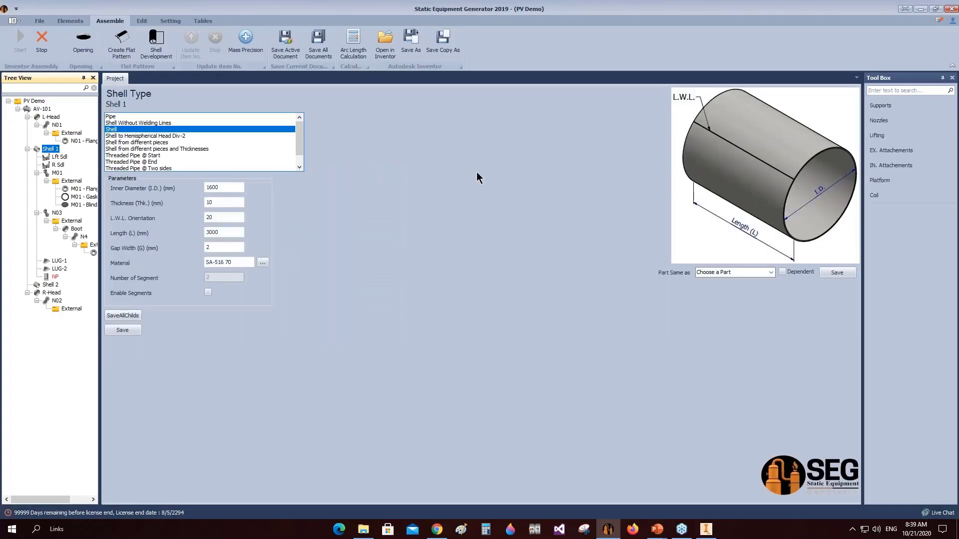
pyautogui.click(706, 530)
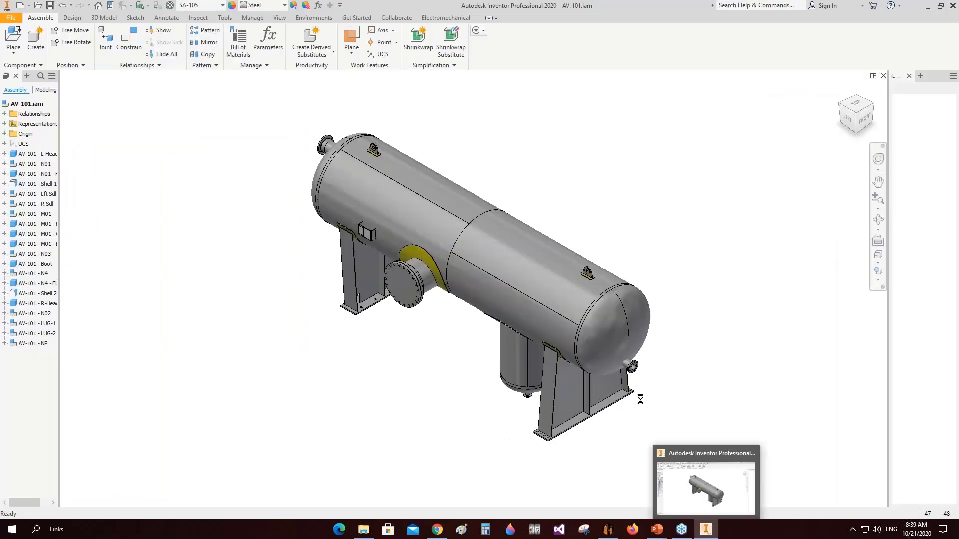
pyautogui.click(878, 220)
pyautogui.moveTo(519, 422); pyautogui.dragTo(561, 381)
pyautogui.scroll(-5, 543, 374)
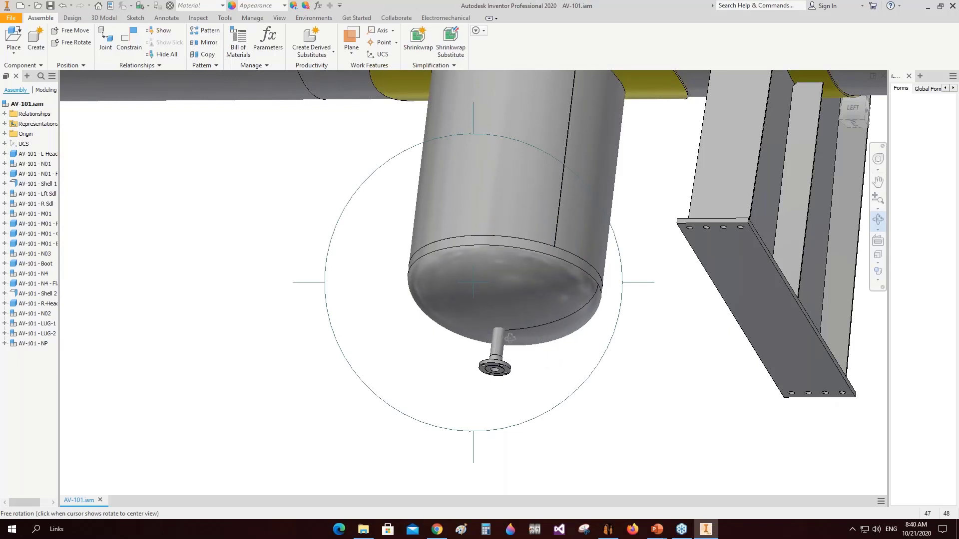
pyautogui.scroll(5, 509, 339)
pyautogui.moveTo(527, 318); pyautogui.dragTo(532, 330)
pyautogui.rightClick(532, 330)
pyautogui.click(569, 330)
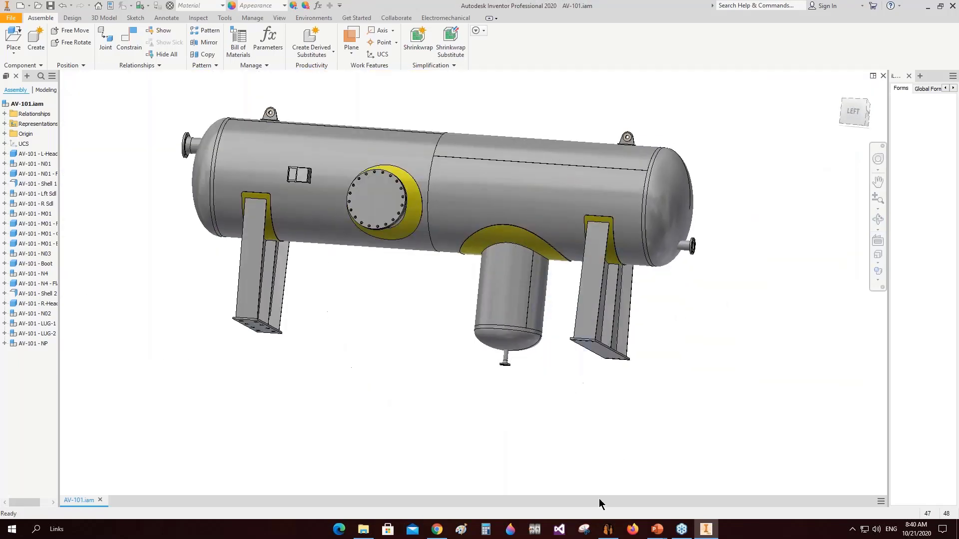
# In Static Equipment Generator, add a vortex breaker named VB to the Boot head and open its parameters.
pyautogui.click(607, 531)
pyautogui.click(77, 229)
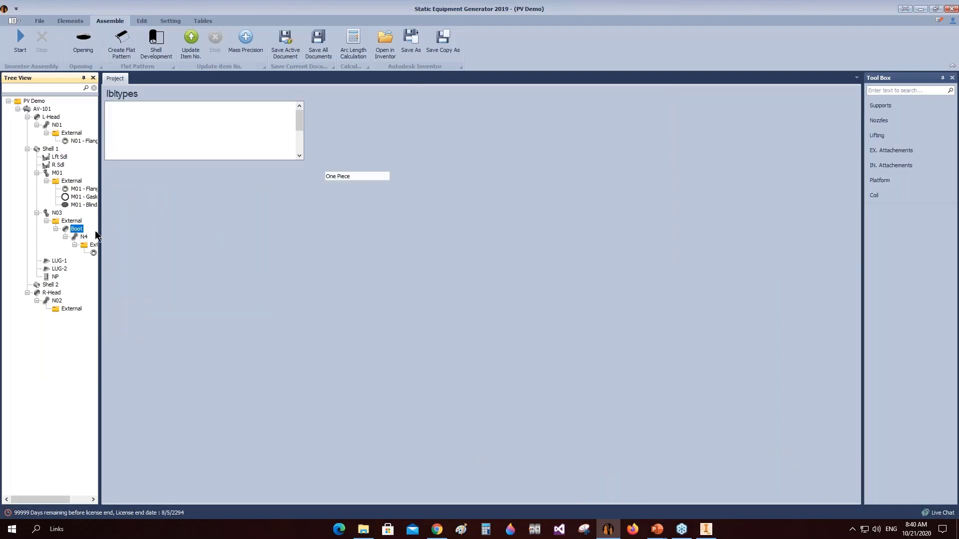
pyautogui.click(70, 21)
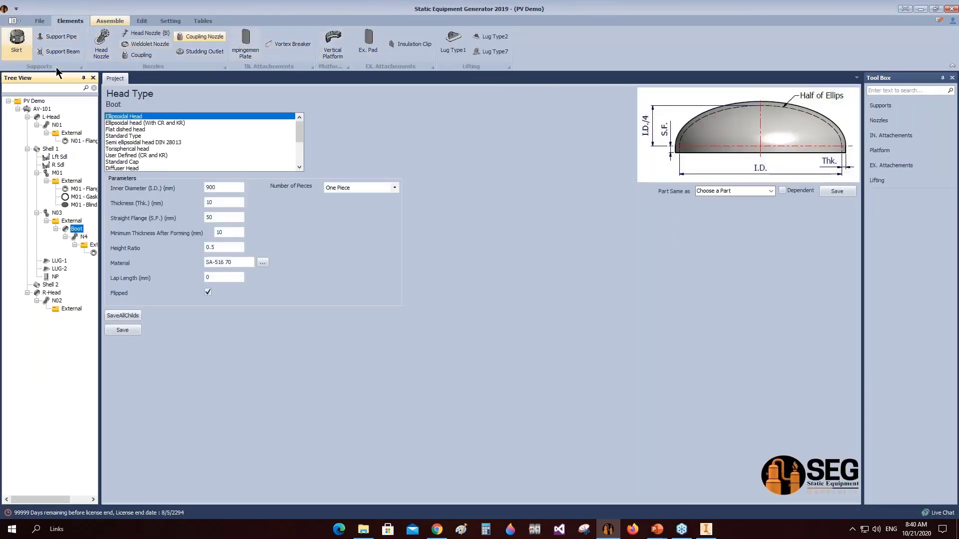
pyautogui.click(297, 45)
pyautogui.write('VB')
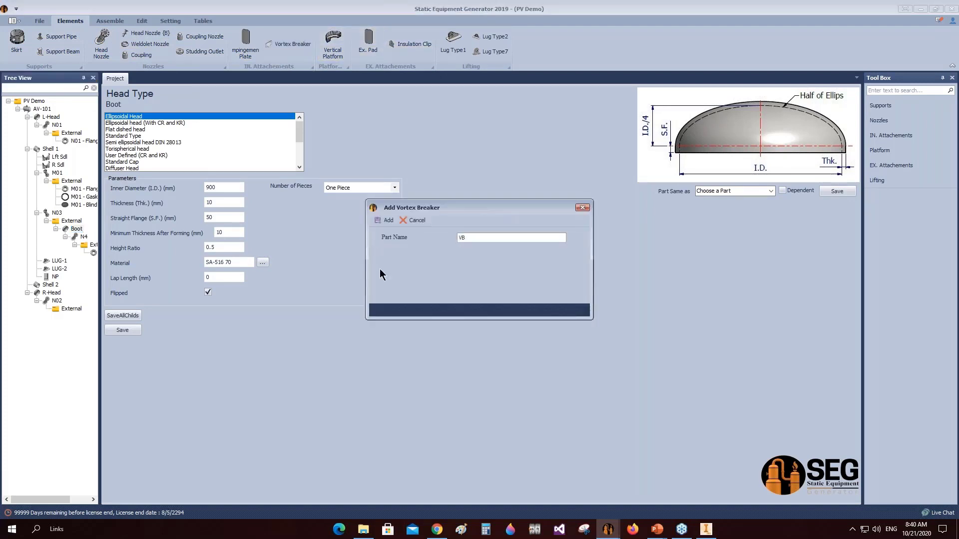
pyautogui.click(386, 221)
pyautogui.click(83, 261)
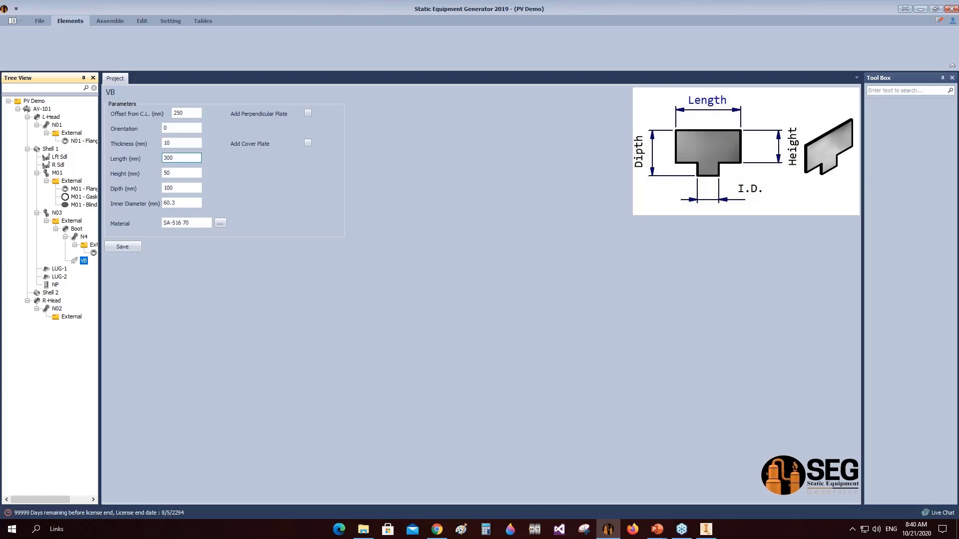
# Set the vortex breaker's offset from C.L. to 0, length to 150 mm, depth to 70 mm and inner diameter to 40 mm.
pyautogui.doubleClick(188, 113)
pyautogui.write('0')
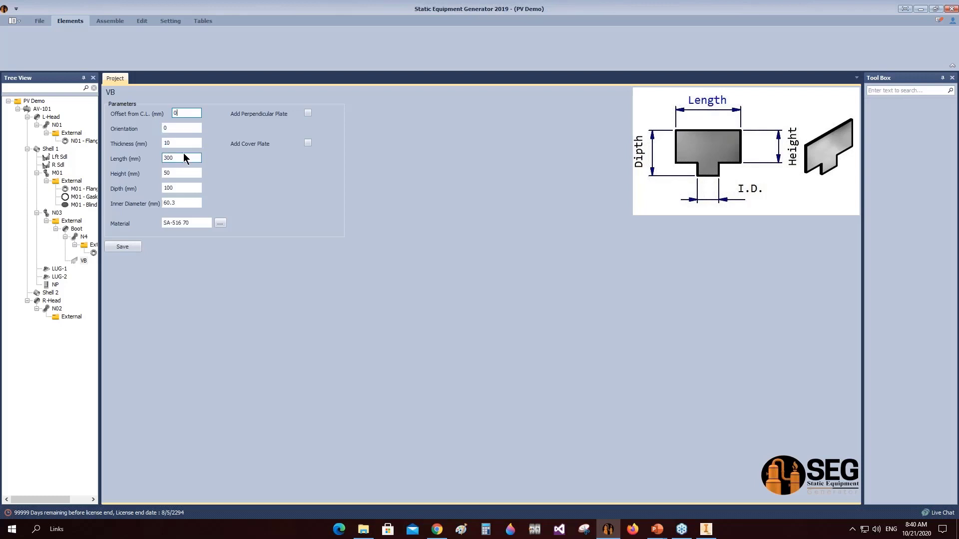
pyautogui.click(169, 158)
pyautogui.write('150')
pyautogui.press('Tab')
pyautogui.press('Tab')
pyautogui.write('70')
pyautogui.press('Tab')
pyautogui.write('40')
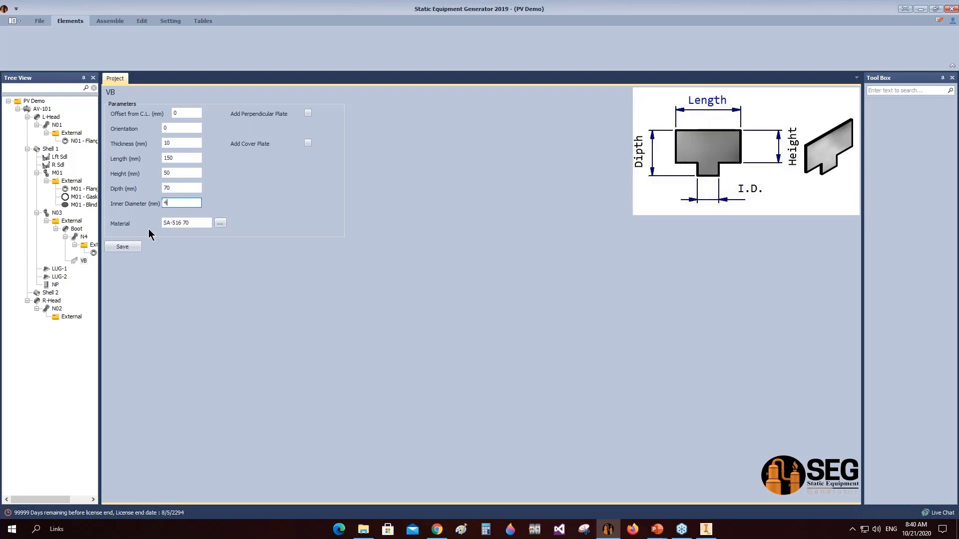
# Add a perpendicular plate and a cover plate of 160 mm outer diameter to the vortex breaker, and save it.
pyautogui.click(308, 114)
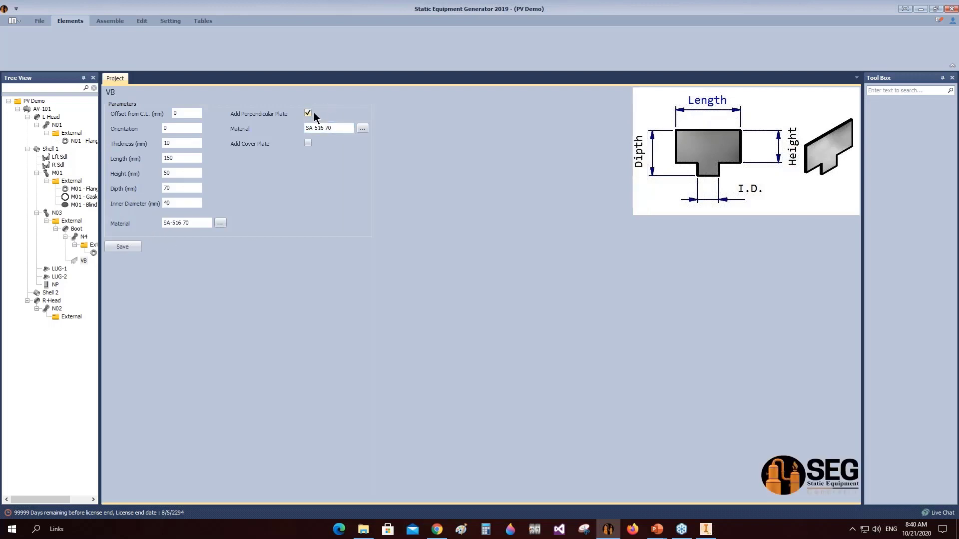
pyautogui.click(308, 144)
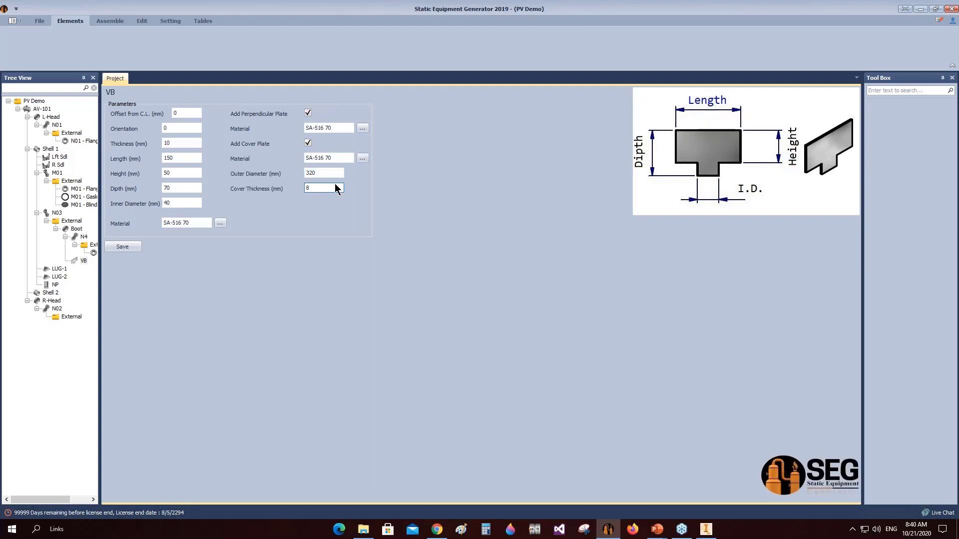
pyautogui.doubleClick(333, 174)
pyautogui.write('160')
pyautogui.press('Tab')
pyautogui.click(126, 251)
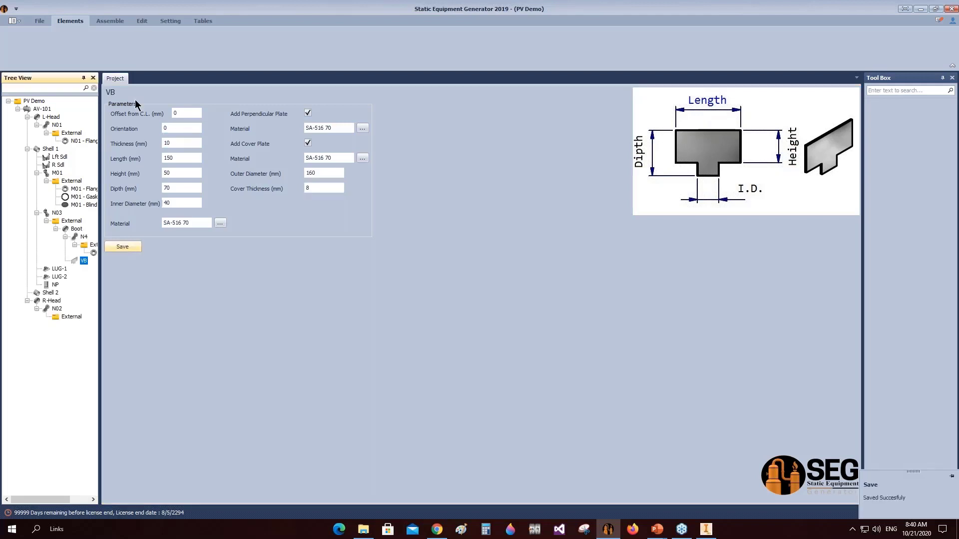
# Generate the VB vortex breaker in the Inventor AV-101 assembly.
pyautogui.click(110, 21)
pyautogui.click(21, 45)
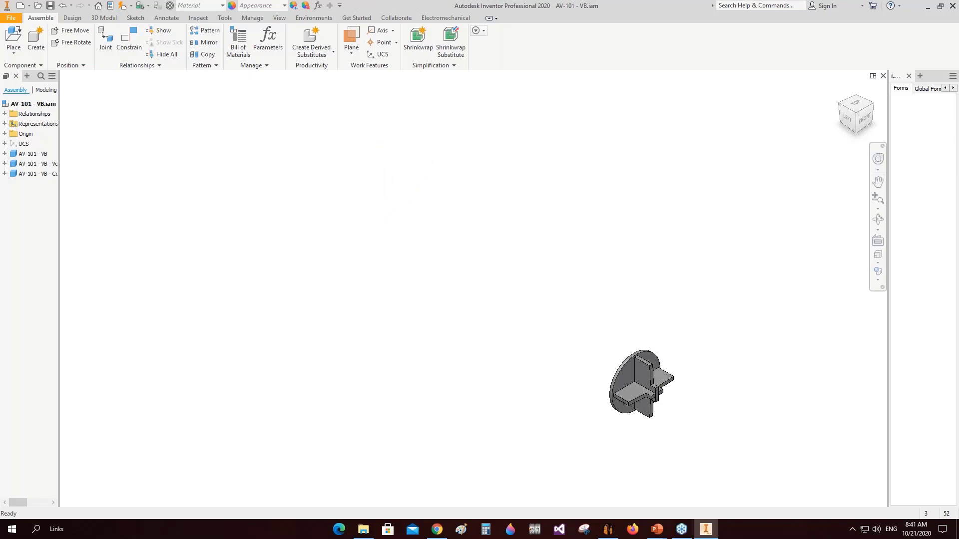
pyautogui.hotkey('ctrl', 's')
pyautogui.hotkey('ctrl', 's')
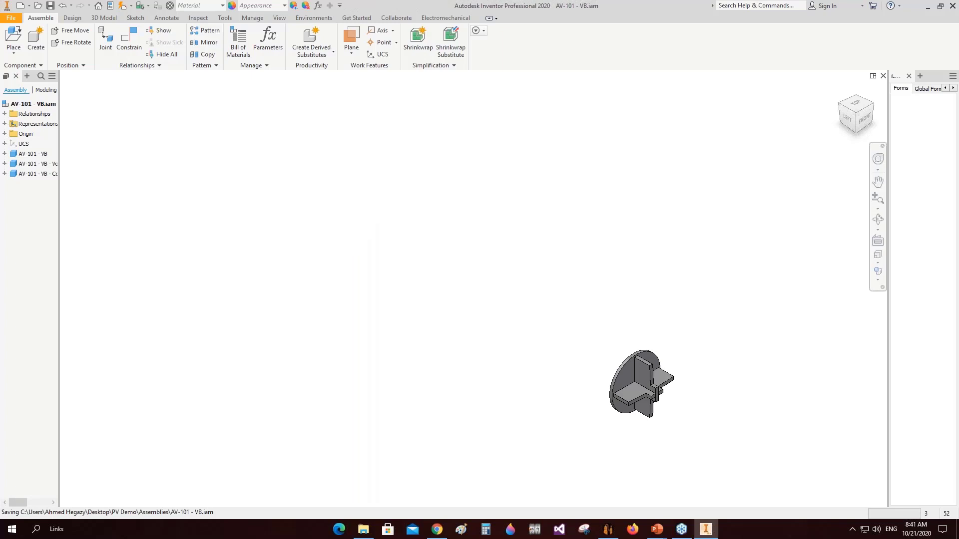
pyautogui.hotkey('ctrl', 's')
# Inspect the vortex breaker inside the boot using a temporary half section from the saddle face, offset about 3626.5 mm.
pyautogui.click(877, 220)
pyautogui.scroll(-3, 575, 280)
pyautogui.moveTo(595, 280); pyautogui.dragTo(498, 328)
pyautogui.rightClick(483, 297)
pyautogui.click(519, 296)
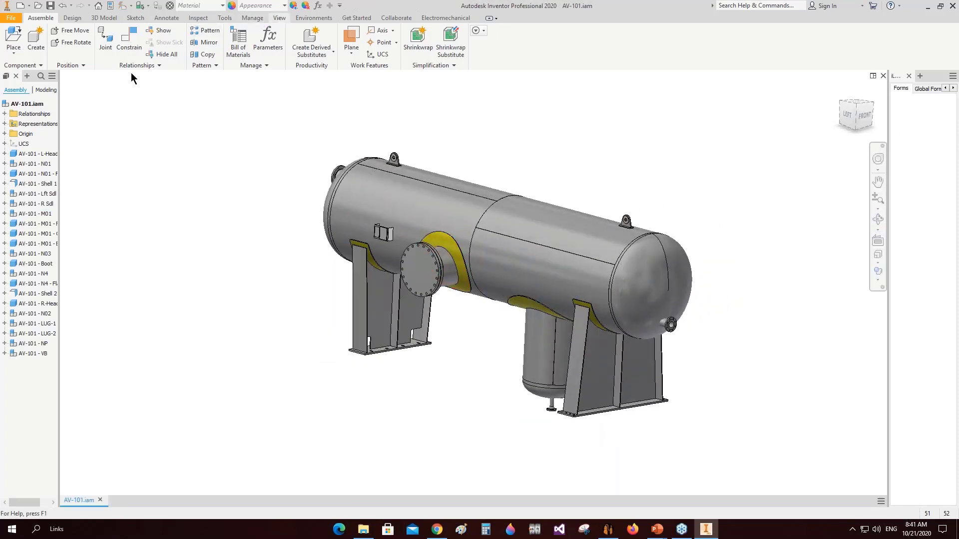
pyautogui.click(279, 18)
pyautogui.click(132, 42)
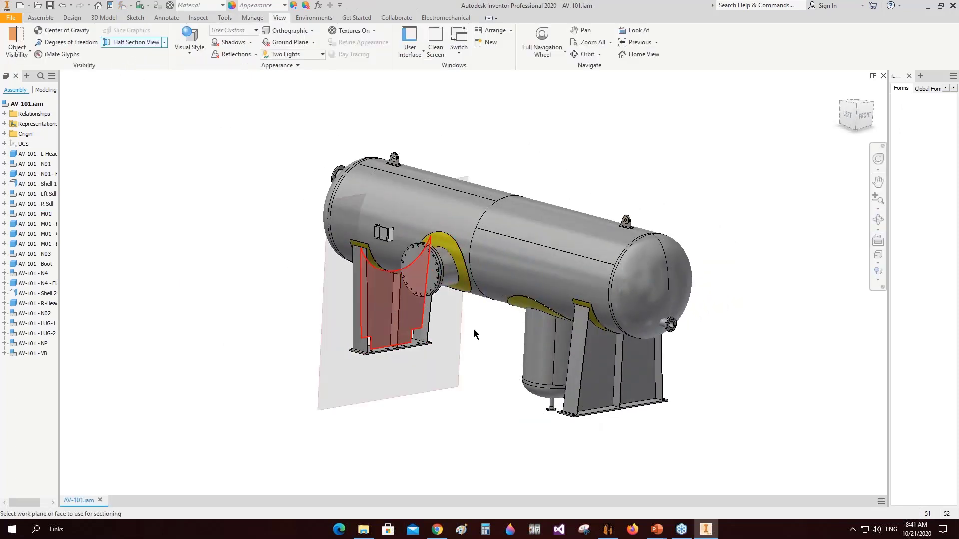
pyautogui.click(387, 308)
pyautogui.moveTo(508, 339); pyautogui.dragTo(555, 358)
pyautogui.scroll(6, 556, 358)
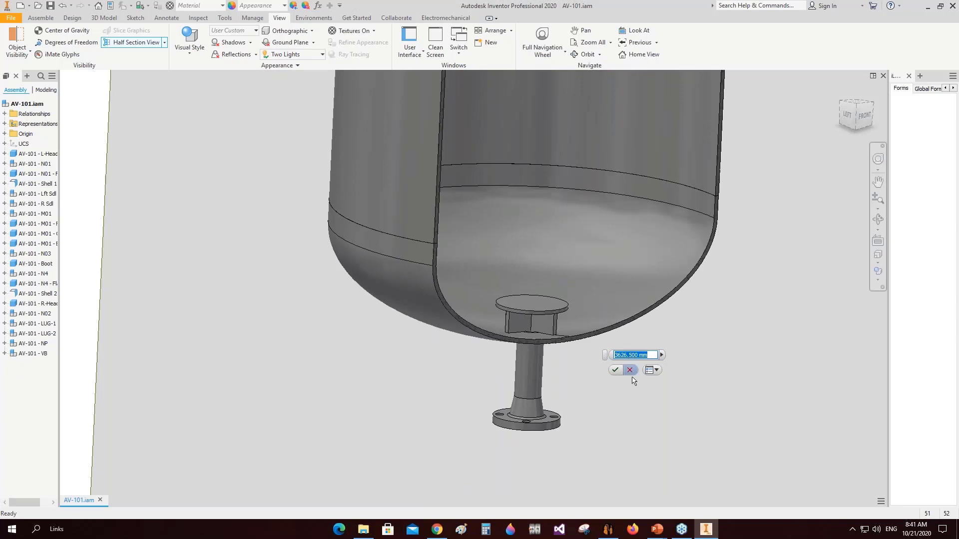
pyautogui.click(615, 370)
# Examine the whole vessel from several sides, including the nameplate, the M01 manway and its blind flange.
pyautogui.scroll(-8, 565, 294)
pyautogui.moveTo(566, 294); pyautogui.dragTo(555, 337, button='middle')
pyautogui.scroll(-2, 554, 337)
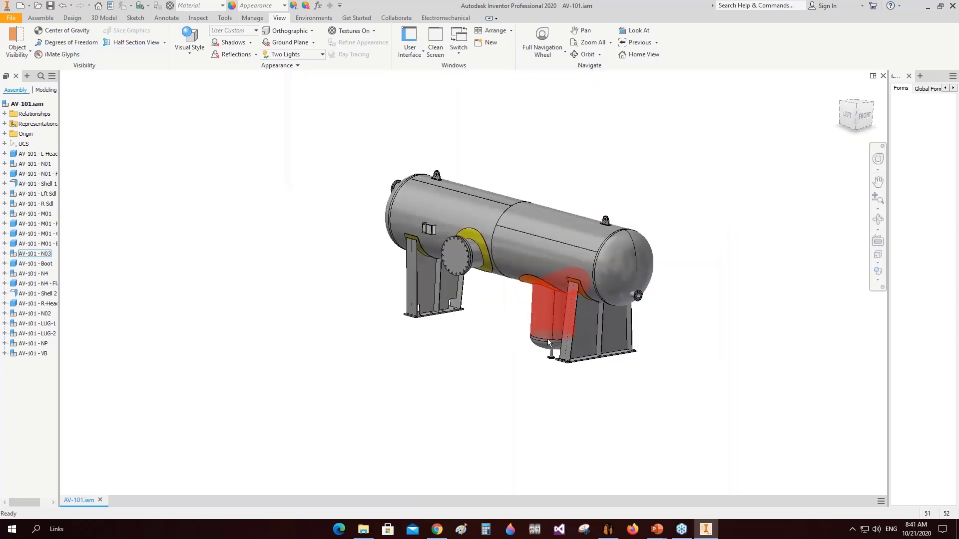
pyautogui.scroll(5, 456, 238)
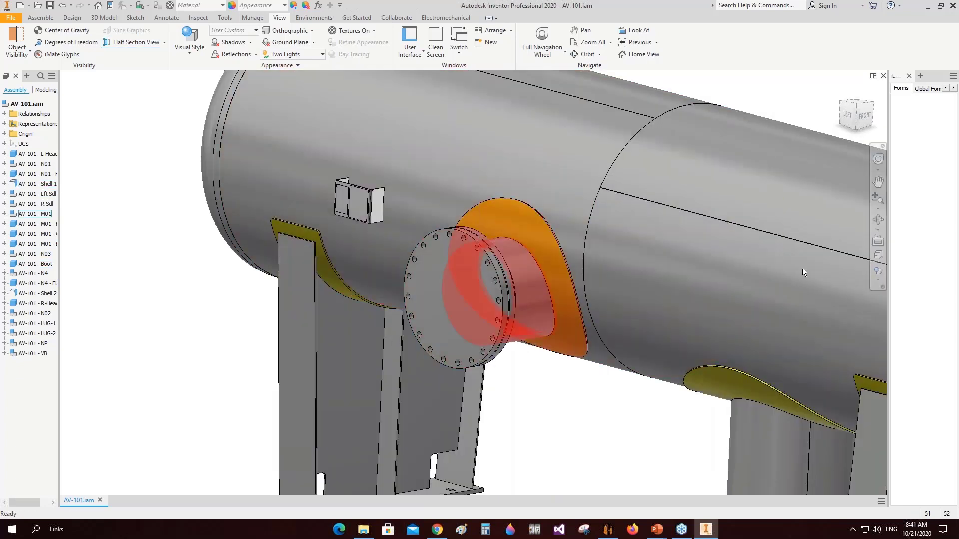
pyautogui.scroll(-3, 878, 221)
pyautogui.click(878, 222)
pyautogui.scroll(-2, 502, 313)
pyautogui.moveTo(501, 313); pyautogui.dragTo(585, 312)
pyautogui.scroll(4, 585, 312)
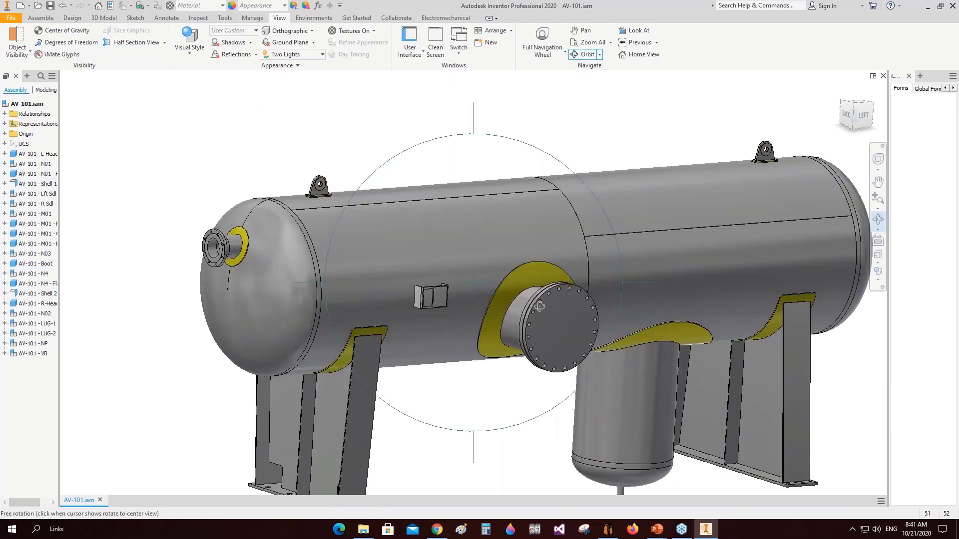
pyautogui.rightClick(535, 270)
pyautogui.click(574, 273)
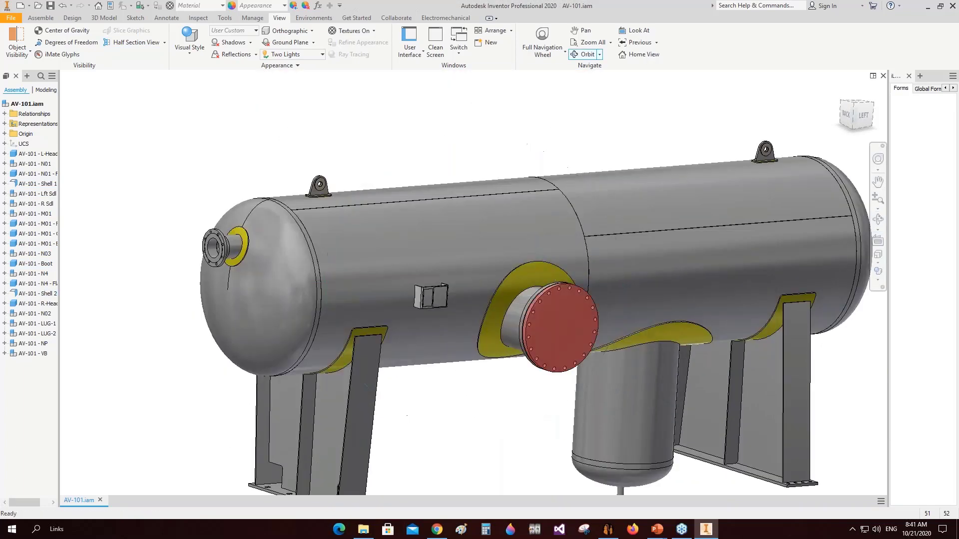
# Switch to Static Equipment Generator and add a manway davit named M01-DAVIT to the M01 blind flange.
pyautogui.click(609, 530)
pyautogui.click(80, 205)
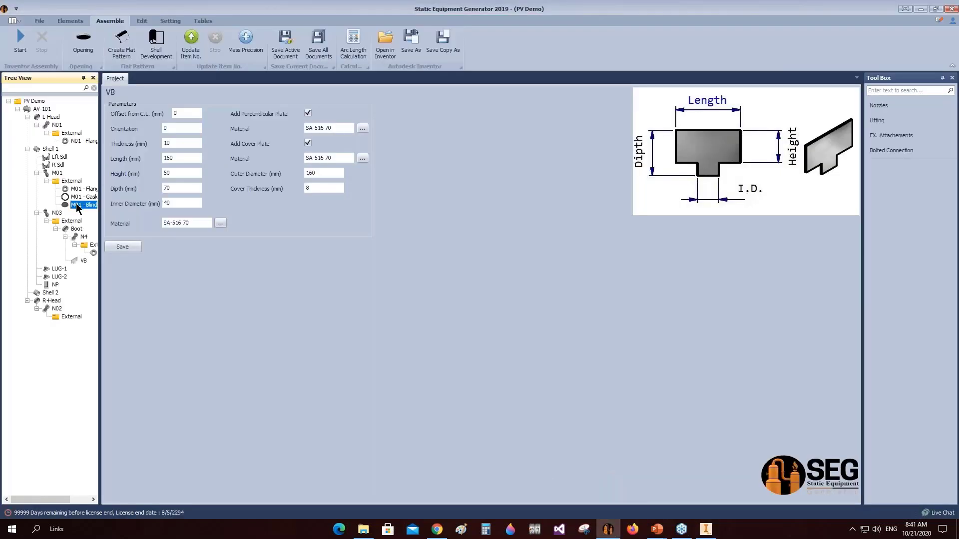
pyautogui.moveTo(100, 217); pyautogui.dragTo(137, 218)
pyautogui.click(69, 20)
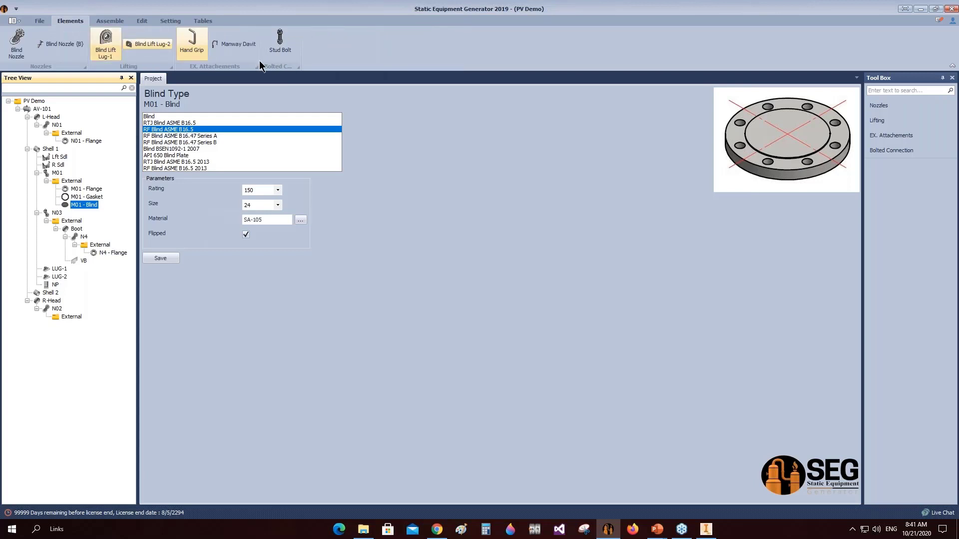
pyautogui.click(235, 45)
pyautogui.write('M01-DAVIT')
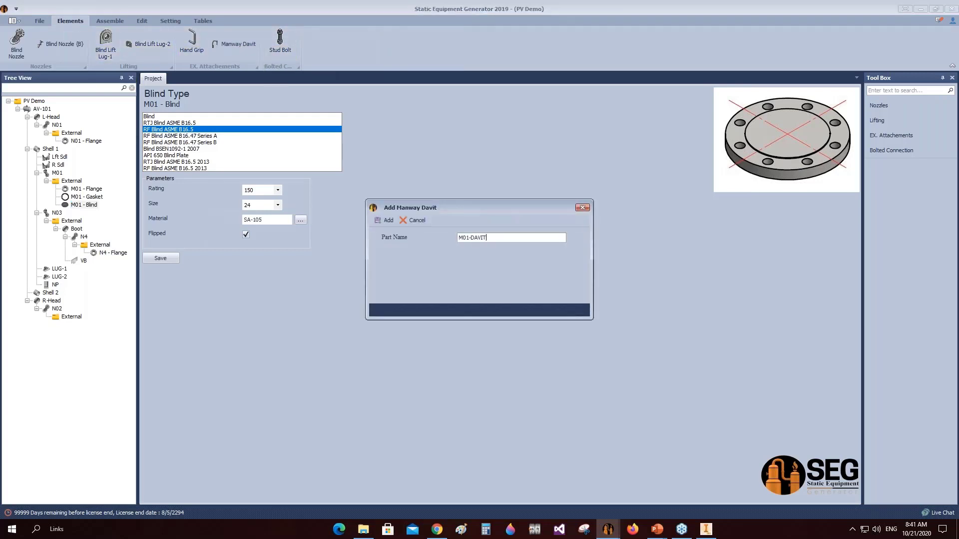
pyautogui.click(386, 220)
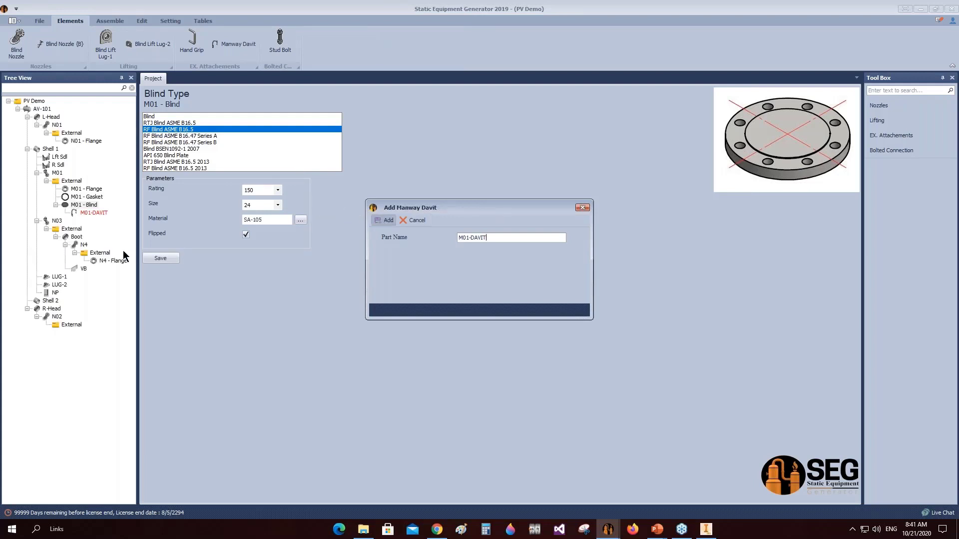
# Set M01-DAVIT to Estimated Davit Type G with an orientation of 270, and save it.
pyautogui.click(91, 213)
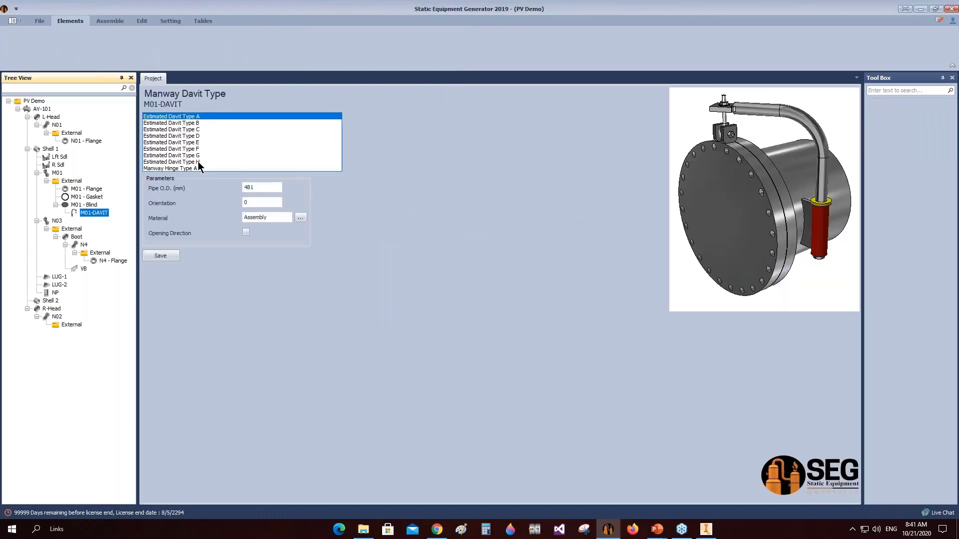
pyautogui.click(196, 131)
pyautogui.click(195, 141)
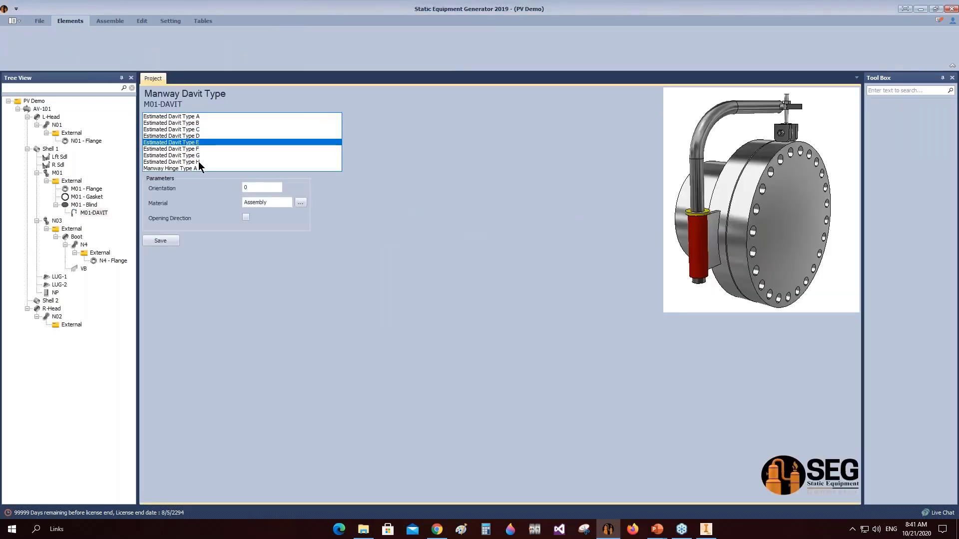
pyautogui.click(197, 161)
pyautogui.click(197, 155)
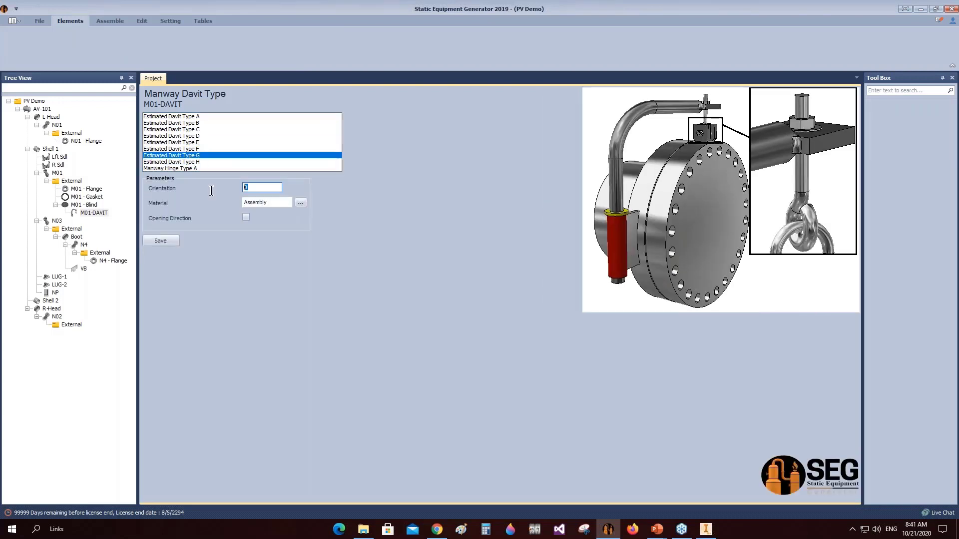
pyautogui.write('27')
pyautogui.click(165, 242)
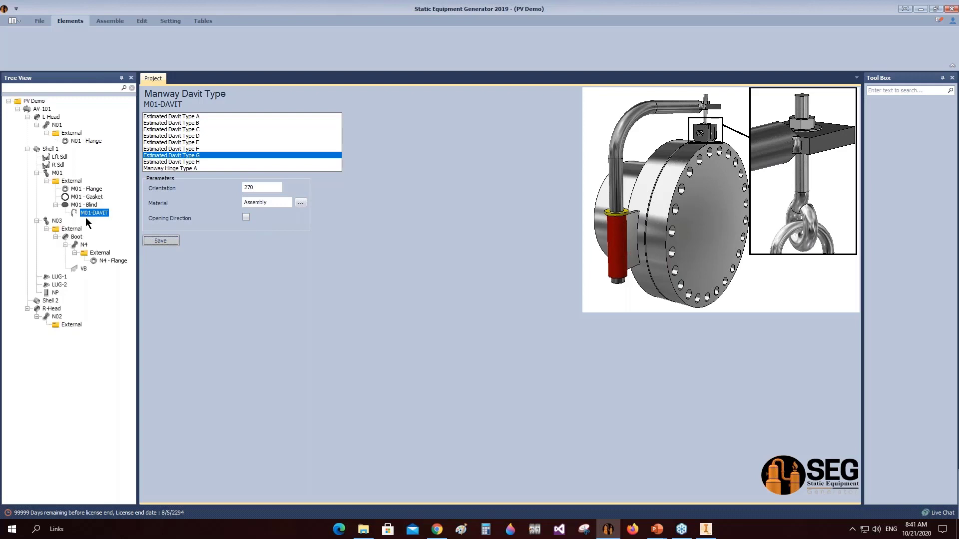
# Add a hand grip named M01-GRIP to the M01 blind flange.
pyautogui.click(90, 205)
pyautogui.click(192, 42)
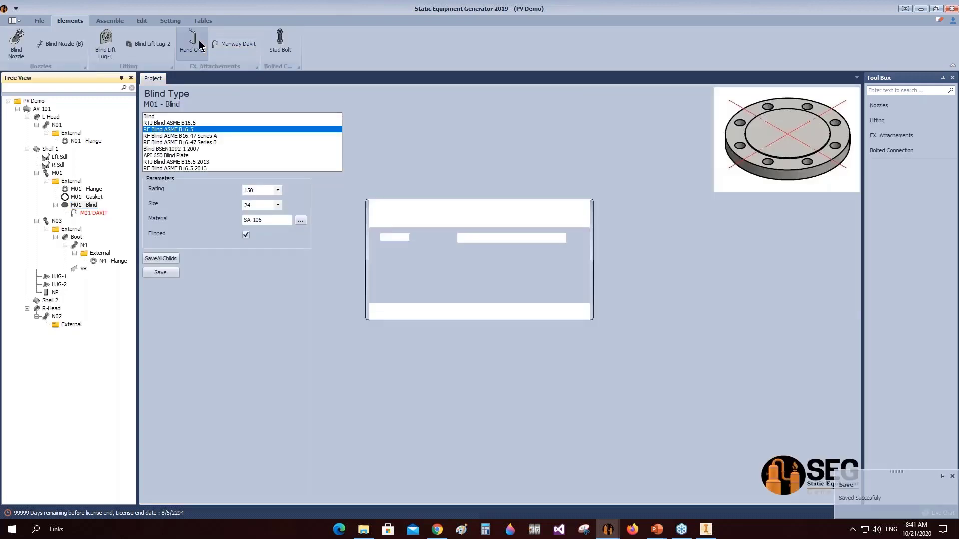
pyautogui.write('M01-GRIP')
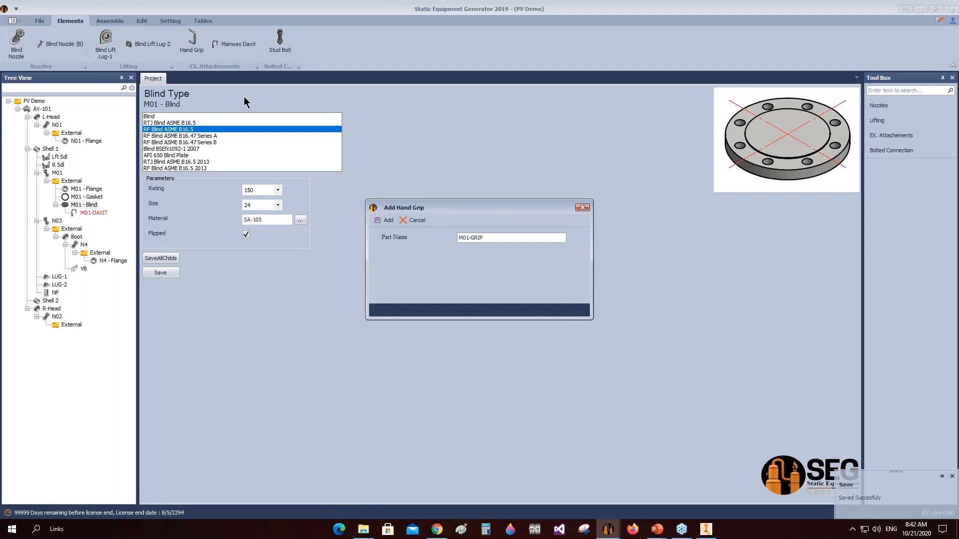
pyautogui.click(385, 220)
# Pattern M01-GRIP with a quantity of 2, set its orientation to 90, and save it.
pyautogui.click(91, 221)
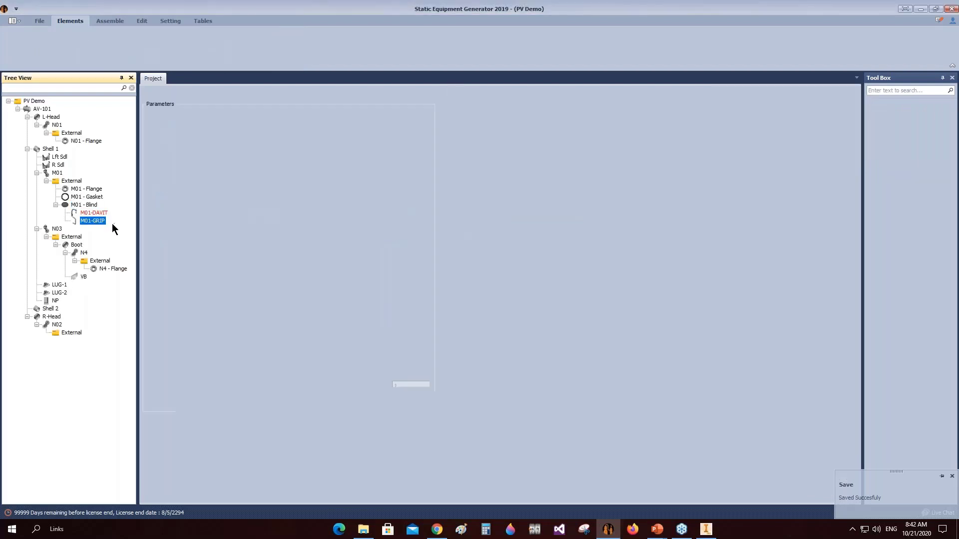
pyautogui.click(259, 128)
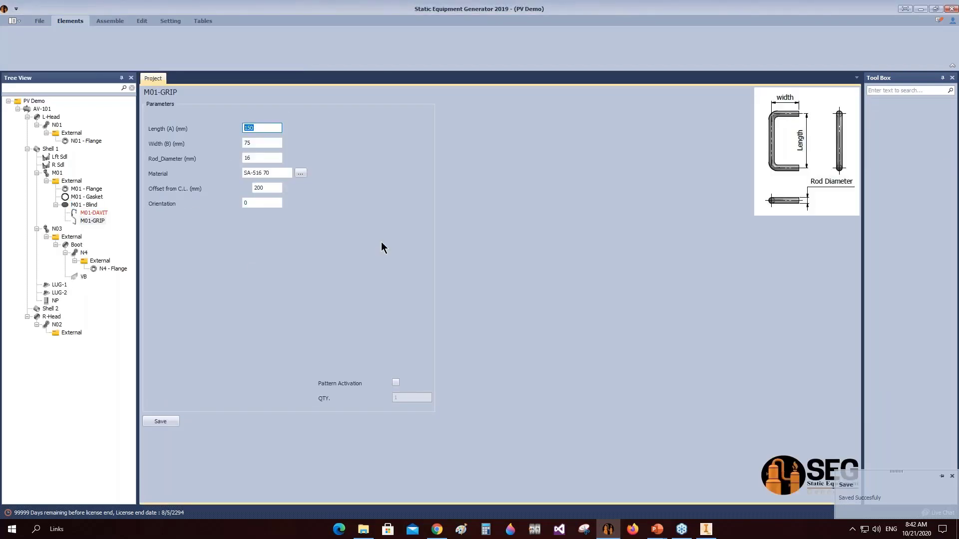
pyautogui.click(396, 382)
pyautogui.click(402, 400)
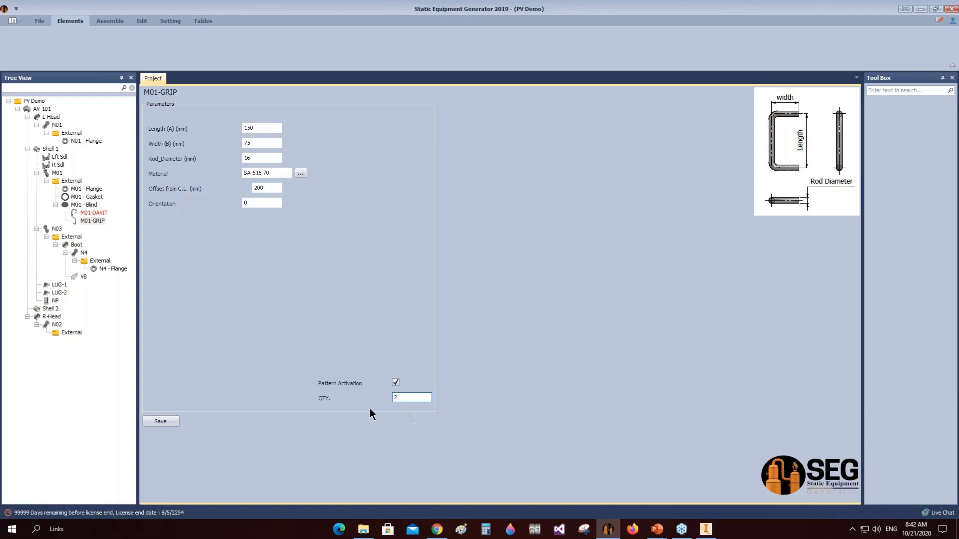
pyautogui.click(249, 203)
pyautogui.write('90')
pyautogui.click(160, 421)
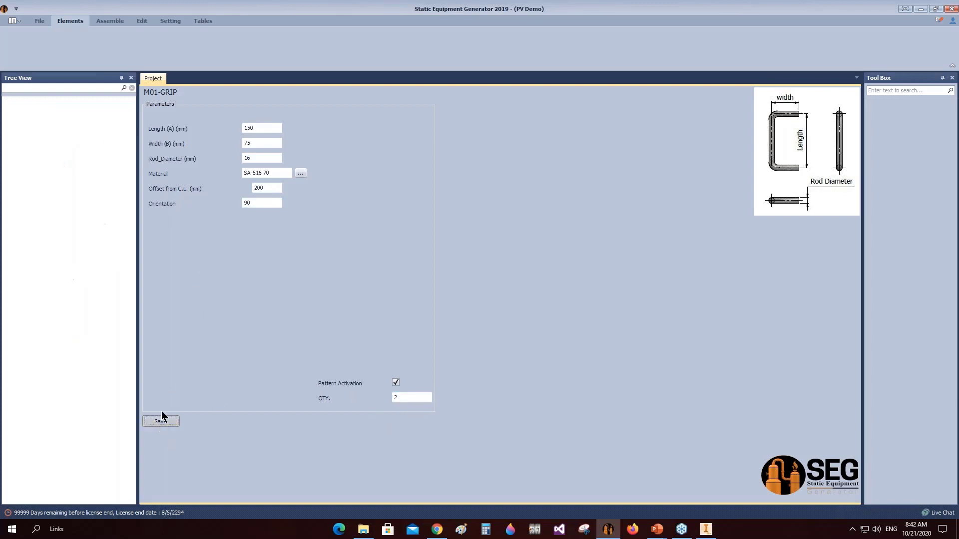
# Add a stud bolt named MO1-STUD to the M01 blind: UNC Nut, size 1 1/4, stud length 185 mm, nut spacing 100.7 mm; save it.
pyautogui.click(282, 46)
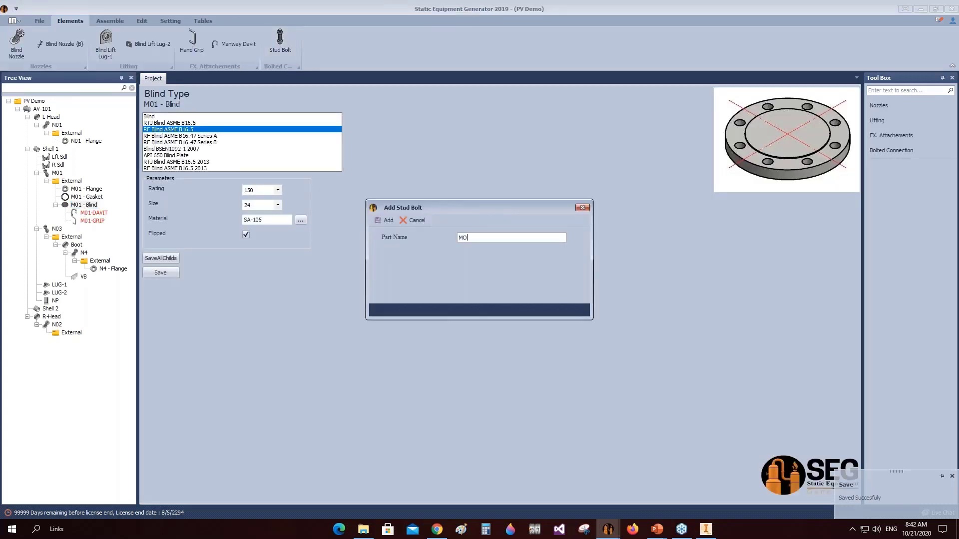
pyautogui.click(384, 220)
pyautogui.click(99, 228)
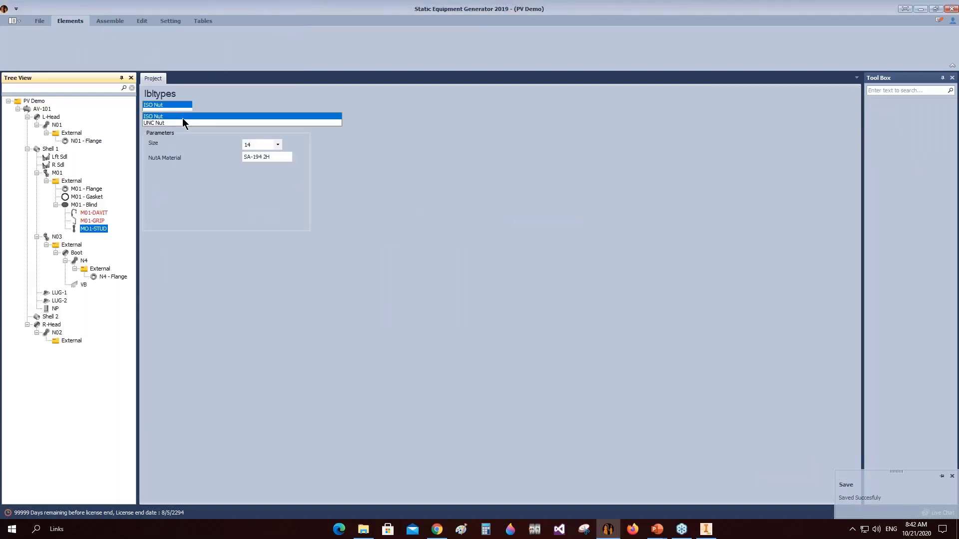
pyautogui.click(182, 122)
pyautogui.click(278, 144)
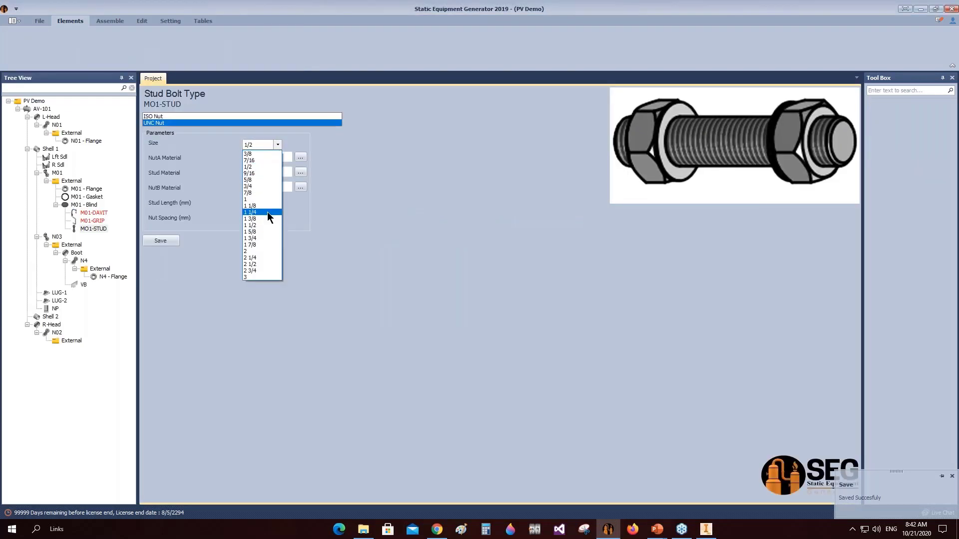
pyautogui.click(268, 212)
pyautogui.doubleClick(265, 202)
pyautogui.write('185')
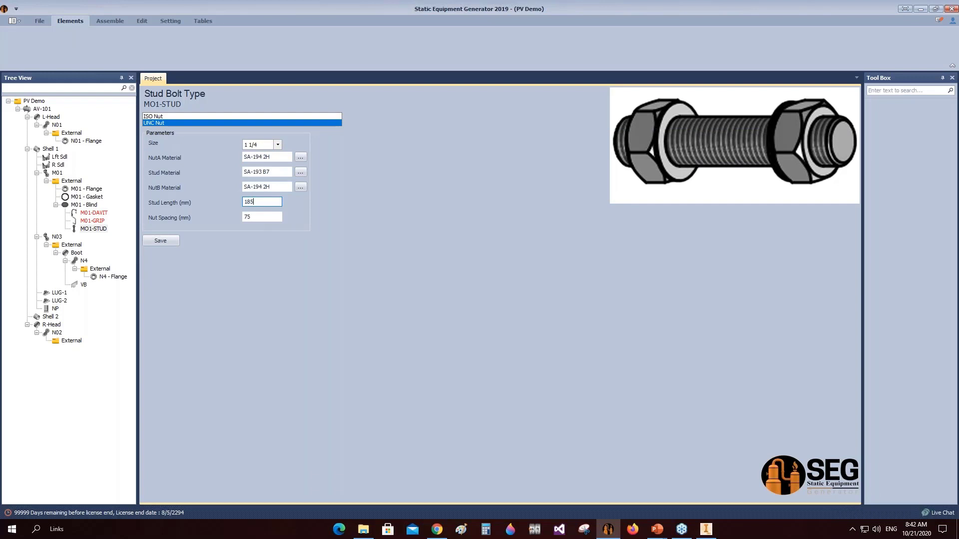
pyautogui.press('Tab')
pyautogui.write('100.')
pyautogui.click(151, 240)
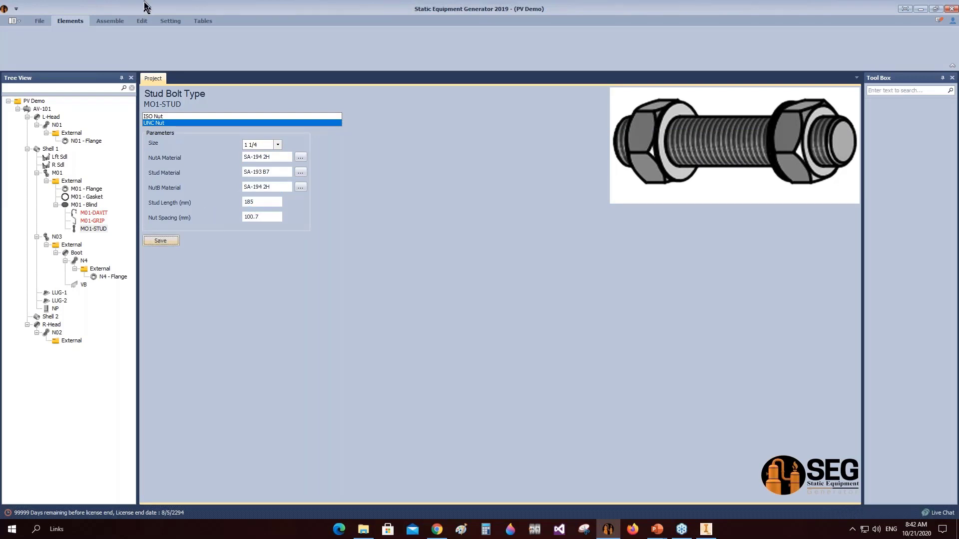
# Generate the manway davit, hand grips and stud bolts in the Inventor AV-101 assembly, and view the vessel with them.
pyautogui.click(115, 19)
pyautogui.click(706, 530)
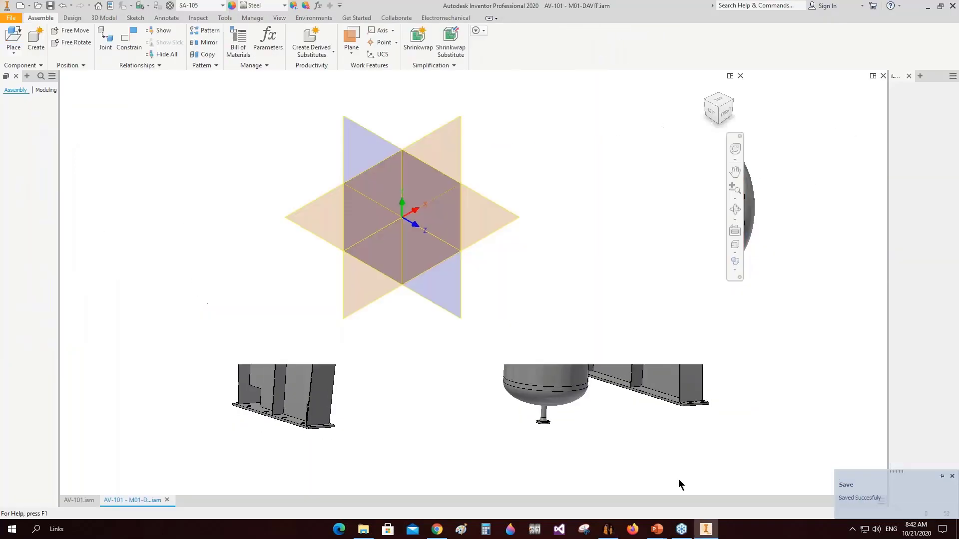
pyautogui.click(607, 533)
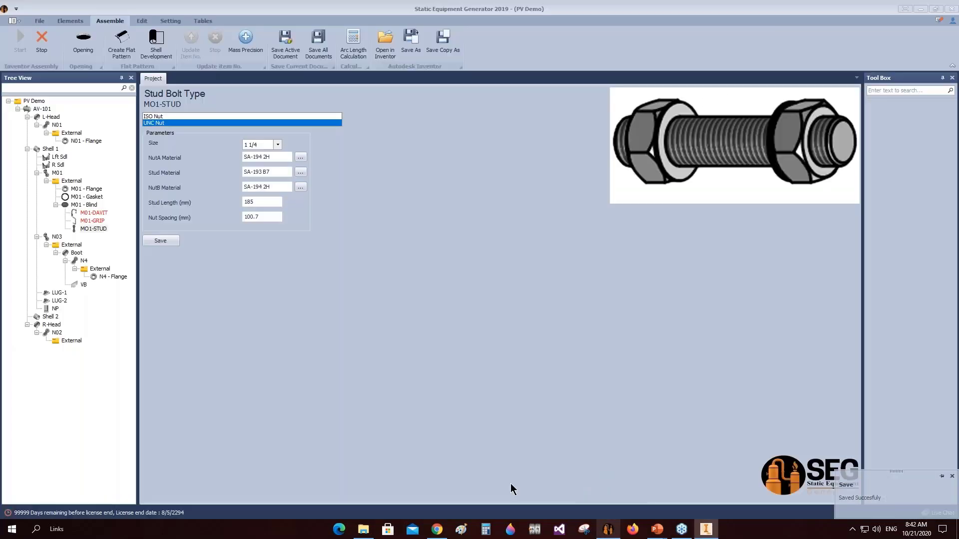
pyautogui.click(94, 212)
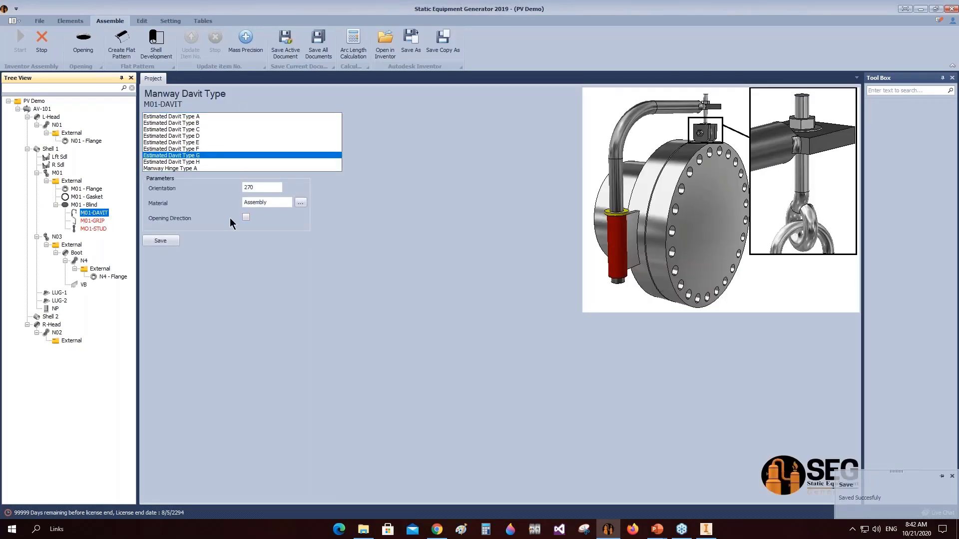
pyautogui.click(703, 522)
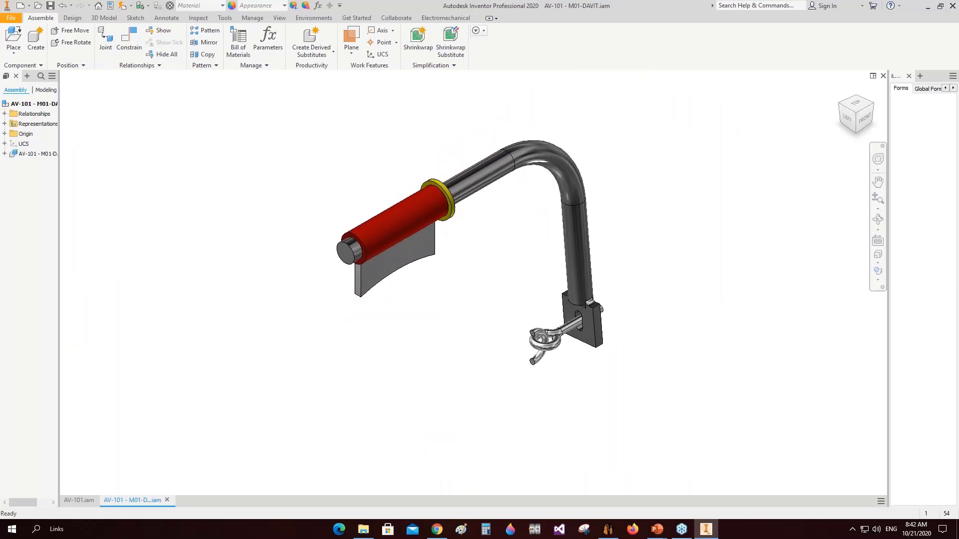
pyautogui.hotkey('ctrl', 's')
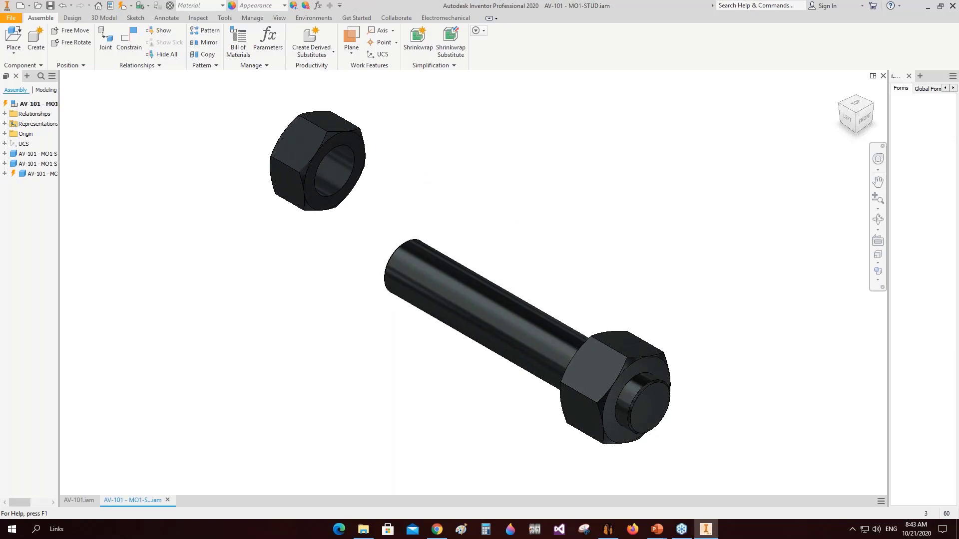
pyautogui.hotkey('ctrl', 's')
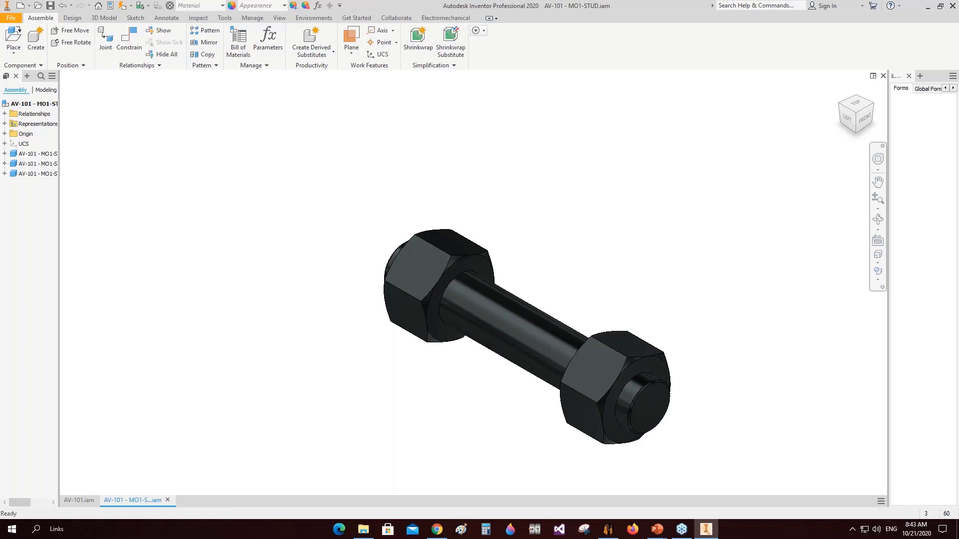
pyautogui.hotkey('ctrl', 's')
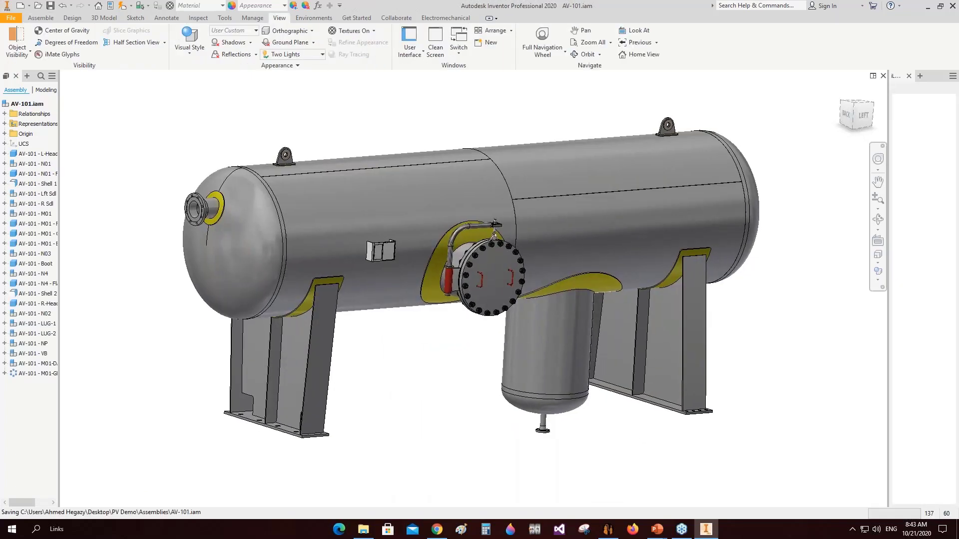
pyautogui.click(878, 220)
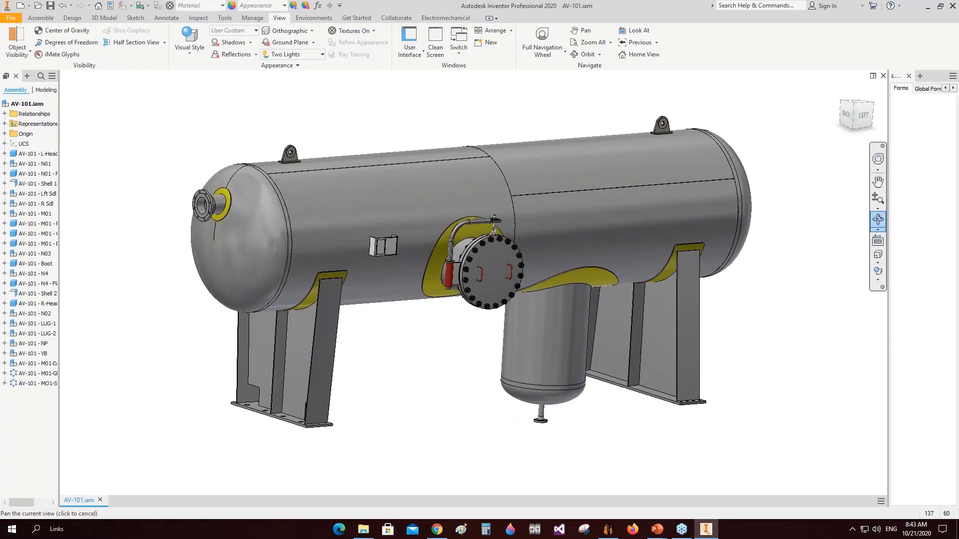
pyautogui.moveTo(834, 249); pyautogui.dragTo(483, 302)
pyautogui.rightClick(482, 302)
pyautogui.click(521, 304)
# In Static Equipment Generator, start a drawing of AV-101 and set its sheet size to A1.
pyautogui.click(608, 528)
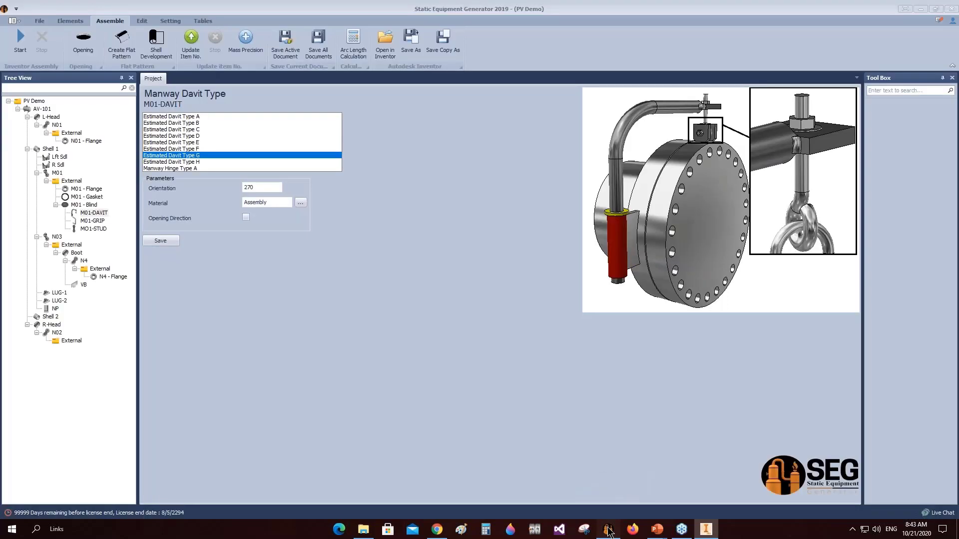
pyautogui.click(44, 109)
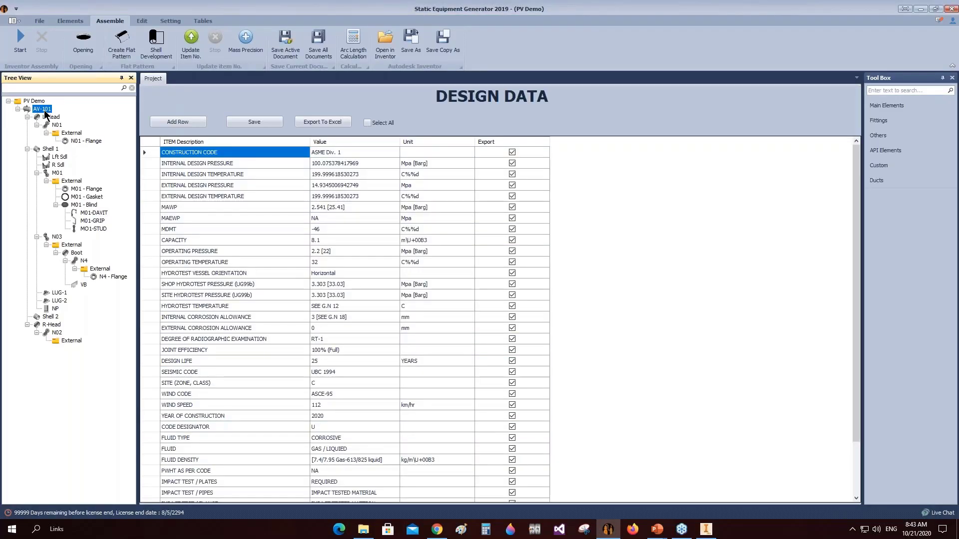
pyautogui.rightClick(45, 110)
pyautogui.moveTo(87, 139)
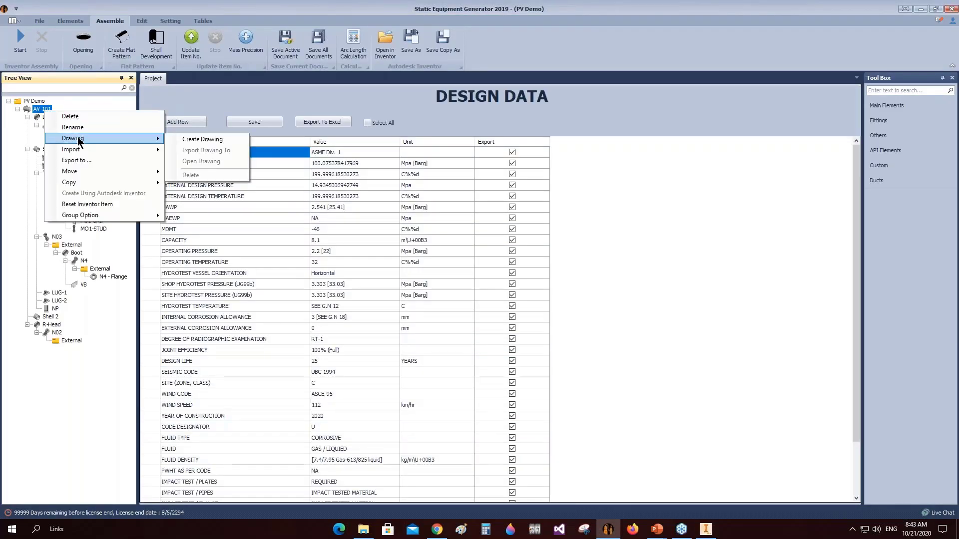
pyautogui.click(238, 139)
pyautogui.click(534, 255)
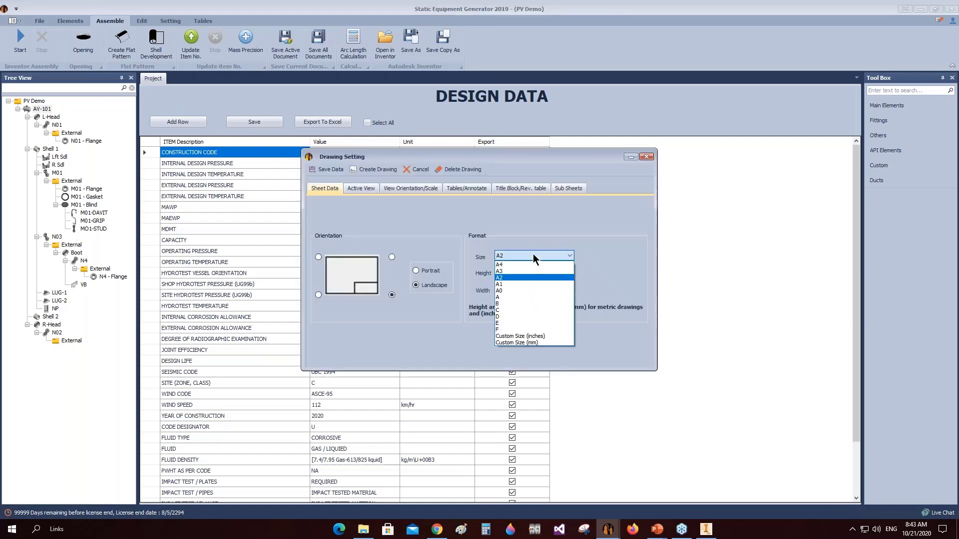
pyautogui.click(507, 283)
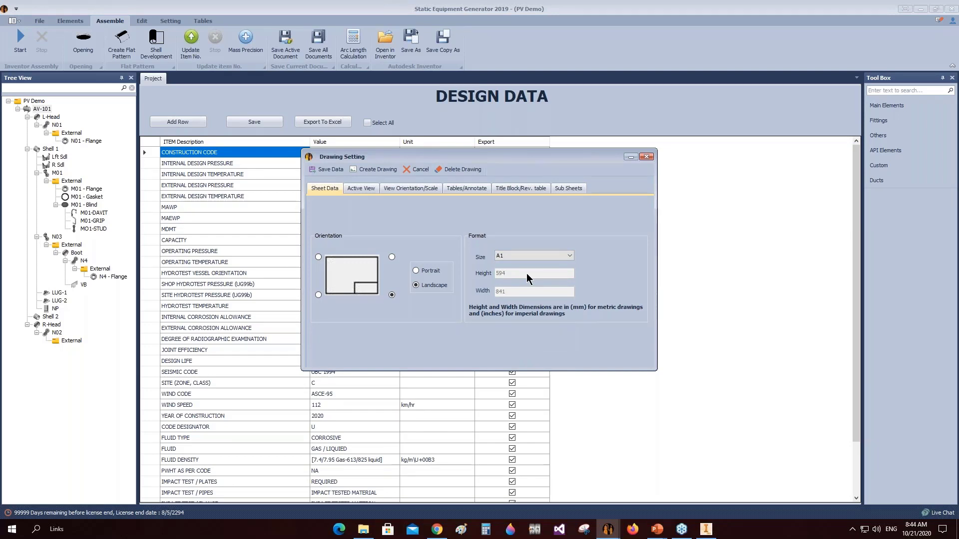
# Label the drawing's elevation view ELEVATION VIEW in the active view settings.
pyautogui.click(360, 188)
pyautogui.moveTo(482, 272); pyautogui.dragTo(439, 274)
pyautogui.write('EL')
pyautogui.write('EVATION V')
pyautogui.write('IEW')
# Activate the right side view labelled BACK VIEW and open its spacing value for editing.
pyautogui.click(597, 258)
pyautogui.doubleClick(610, 272)
pyautogui.write('BA')
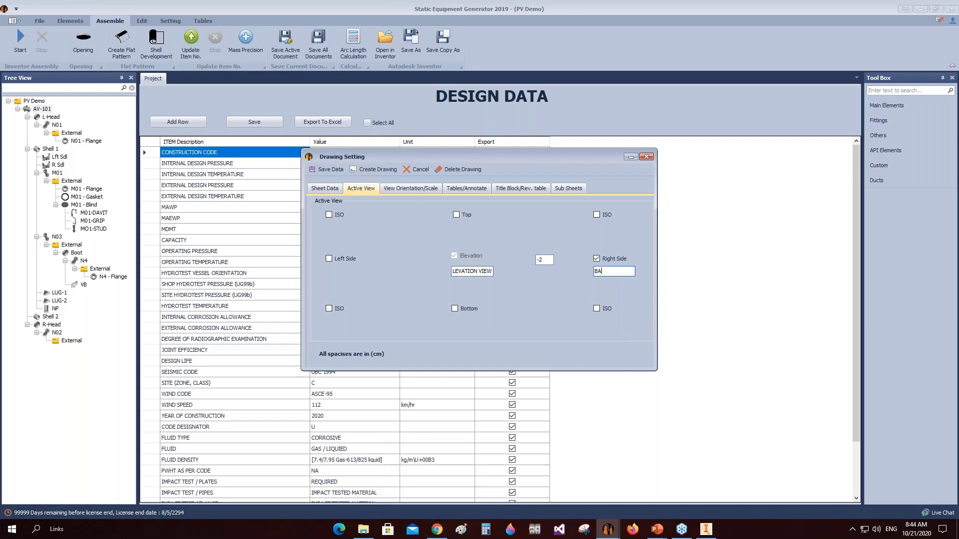
pyautogui.write('CK VIEW')
pyautogui.doubleClick(539, 259)
# Orient the elevation view to Left and locate it at X 22 cm and Y 30 cm.
pyautogui.click(421, 188)
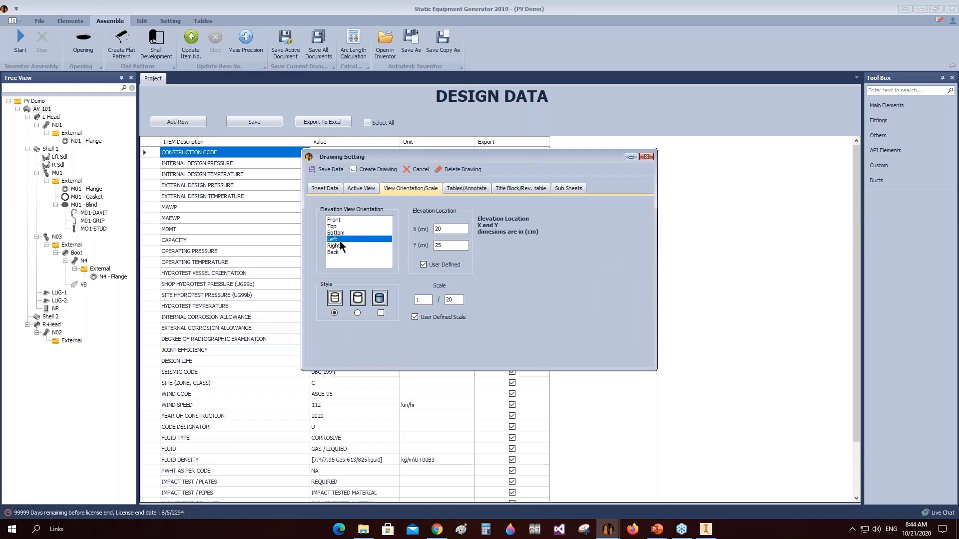
pyautogui.click(450, 229)
pyautogui.write('22')
pyautogui.press('Tab')
pyautogui.write('30')
pyautogui.press('Tab')
# Include the Bill of Material, Design Data, Flange Table and Nozzle Table in the drawing's tables.
pyautogui.click(462, 190)
pyautogui.click(318, 207)
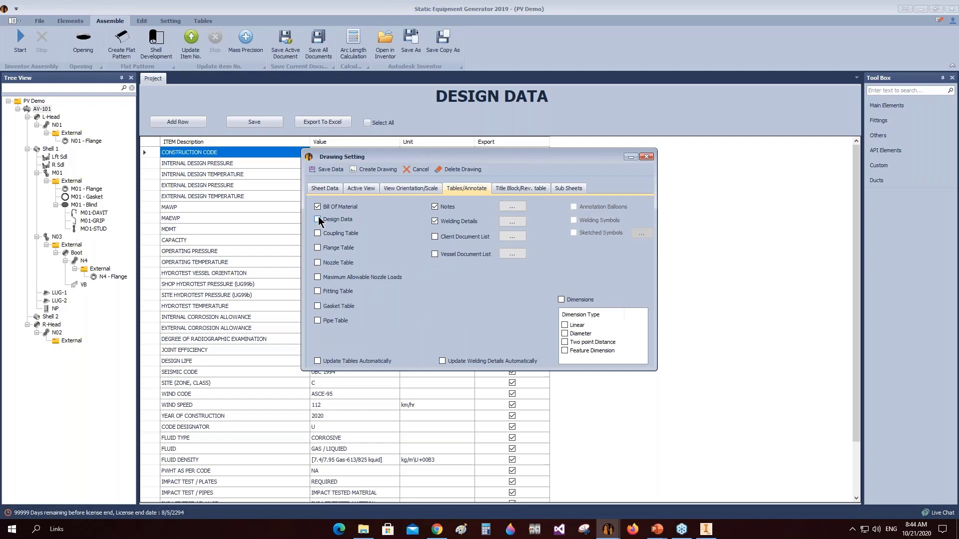
pyautogui.click(318, 220)
pyautogui.click(318, 248)
pyautogui.click(318, 263)
# Review the drawing notes list and open note 2 for editing.
pyautogui.click(514, 205)
pyautogui.click(578, 169)
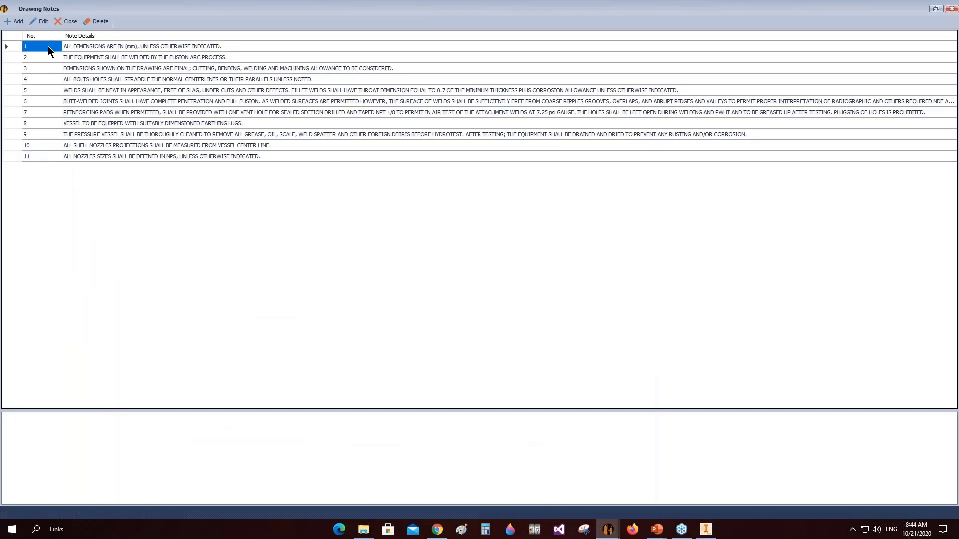
pyautogui.click(13, 59)
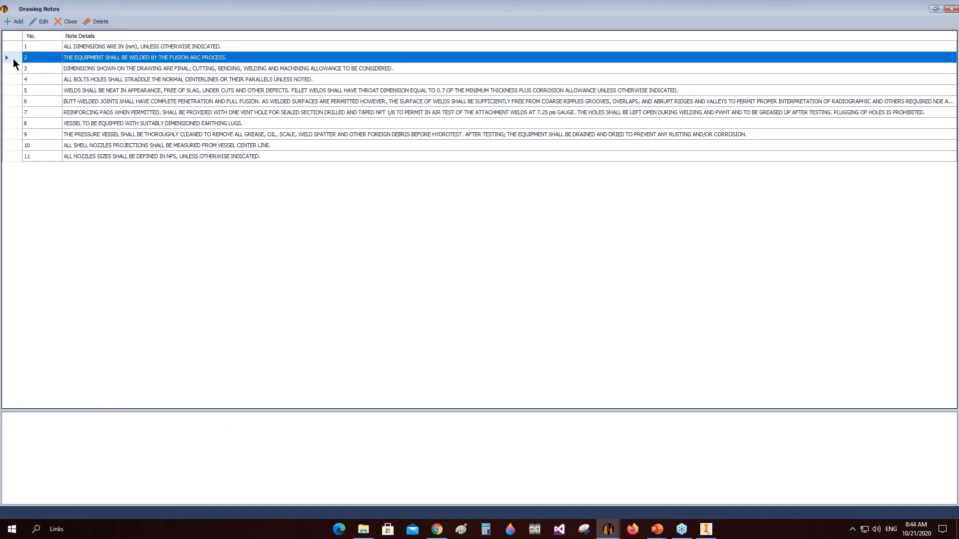
pyautogui.click(41, 22)
pyautogui.hotkey('ctrl', 'a')
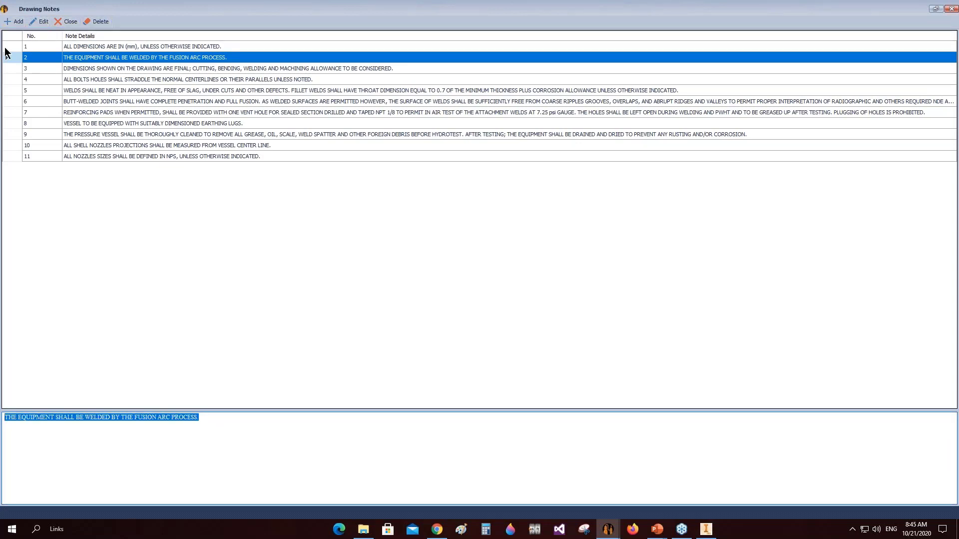
# Add a drawing note reading REYERYREYREY, delete it again and close the notes list.
pyautogui.click(16, 22)
pyautogui.write('REYERYREYREY')
pyautogui.click(16, 22)
pyautogui.click(89, 168)
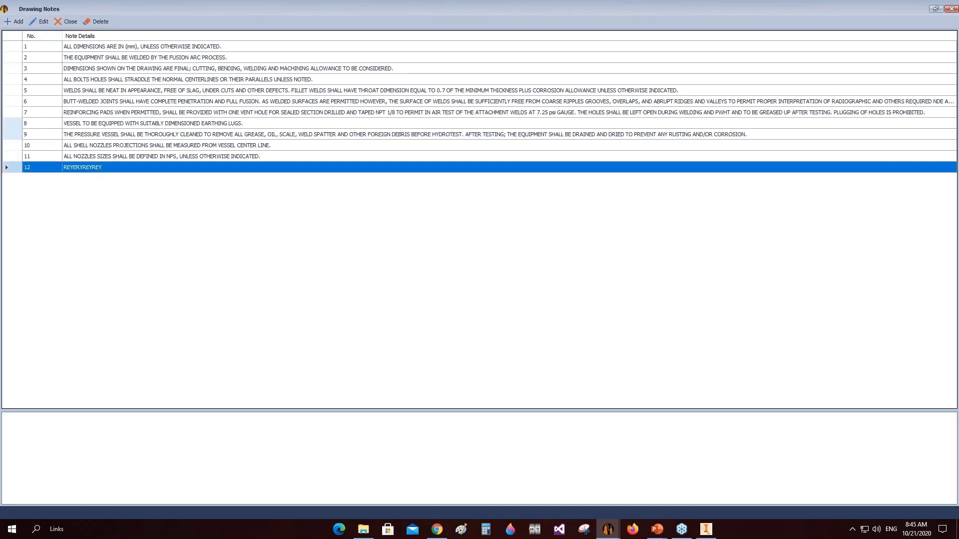
pyautogui.click(98, 23)
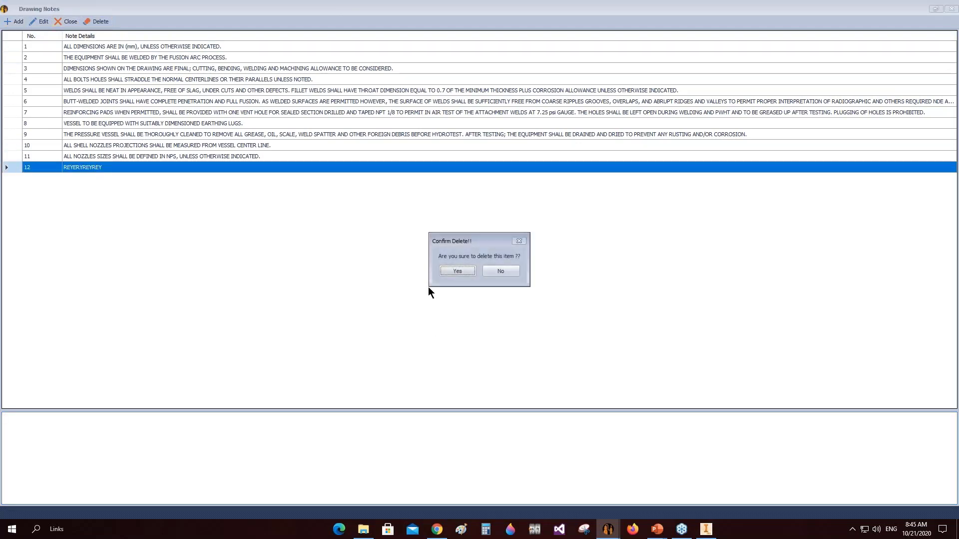
pyautogui.click(457, 271)
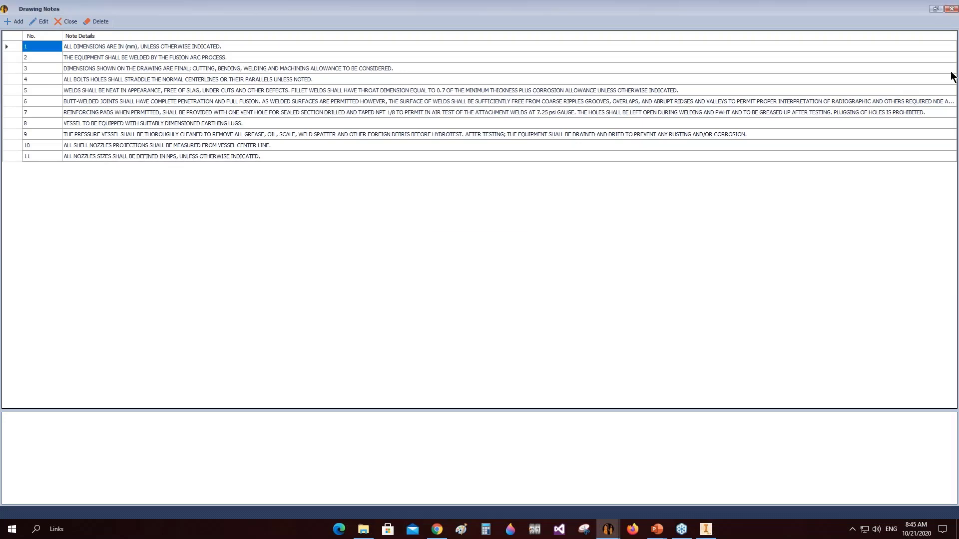
pyautogui.click(952, 9)
# Add the re-pad fillet weld and the first rib weld to the selected welding details and save the selection.
pyautogui.click(511, 222)
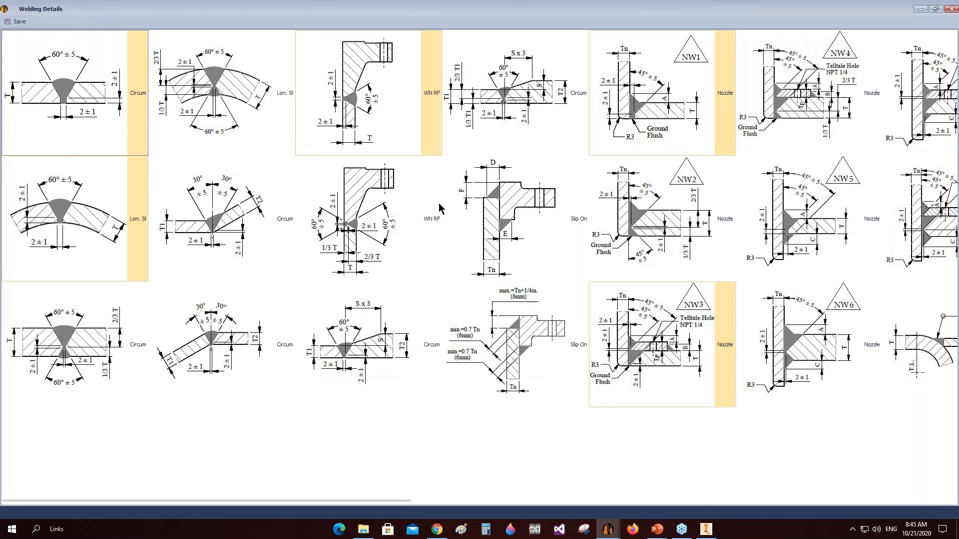
pyautogui.scroll(-1, 439, 207)
pyautogui.scroll(-2, 440, 208)
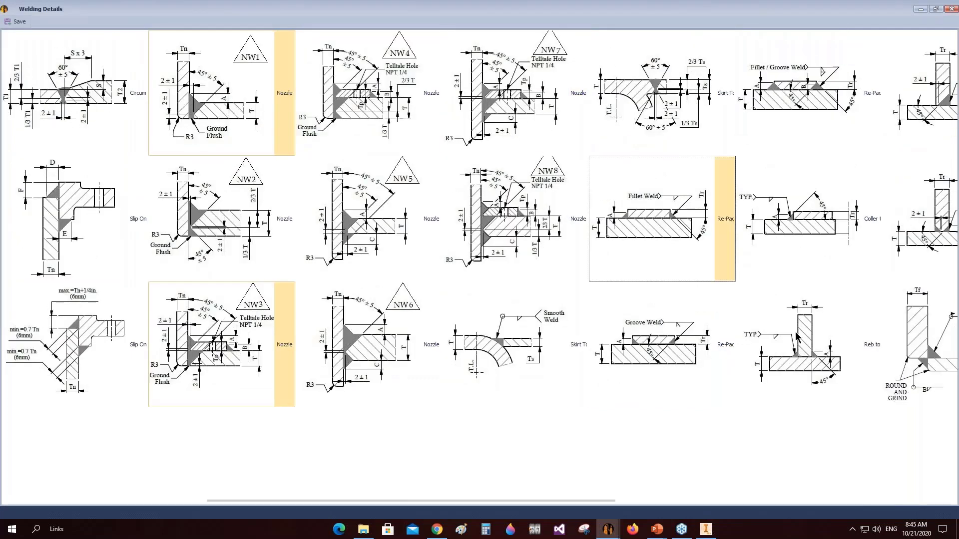
pyautogui.scroll(-1, 630, 306)
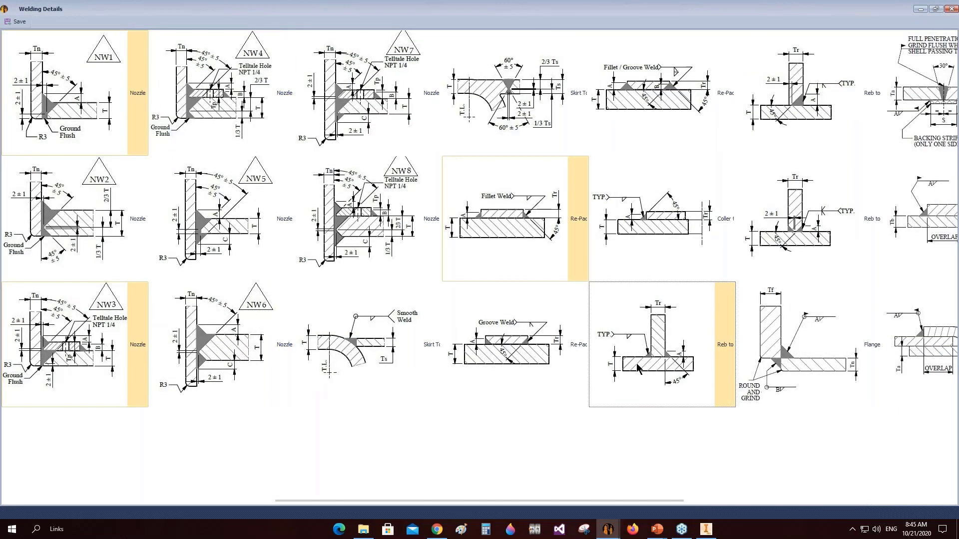
pyautogui.scroll(-3, 638, 368)
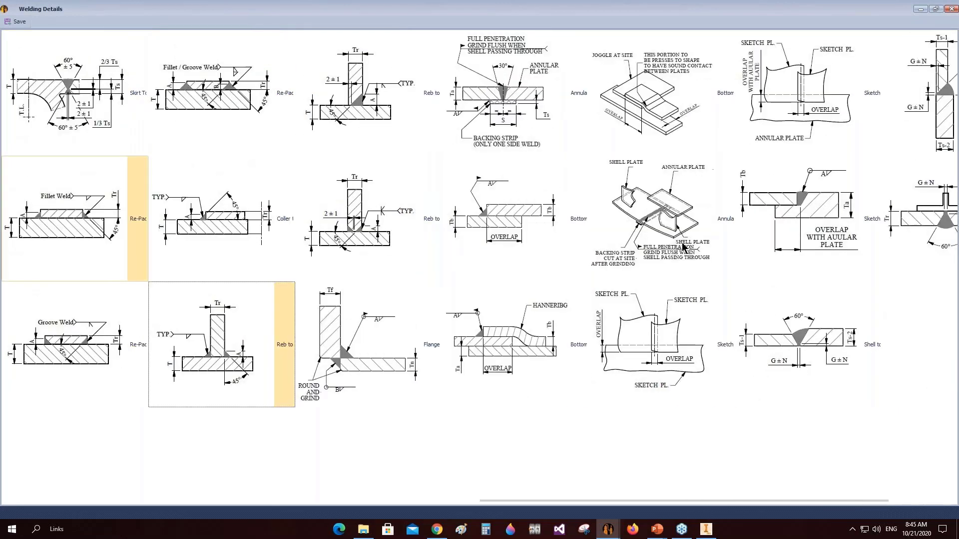
pyautogui.scroll(-1, 638, 368)
pyautogui.click(19, 22)
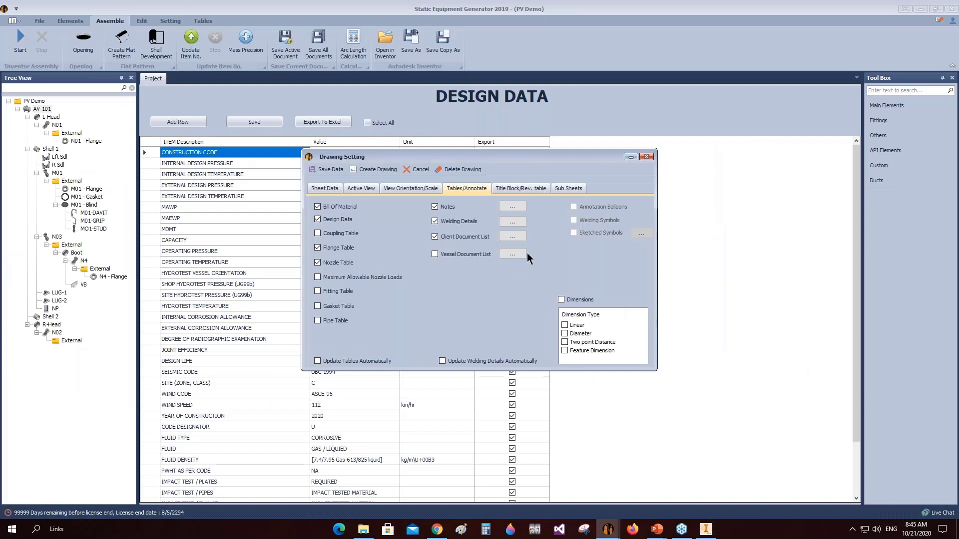
# Check the client document list, then include the vessel document list in the drawing and check its entries.
pyautogui.click(519, 237)
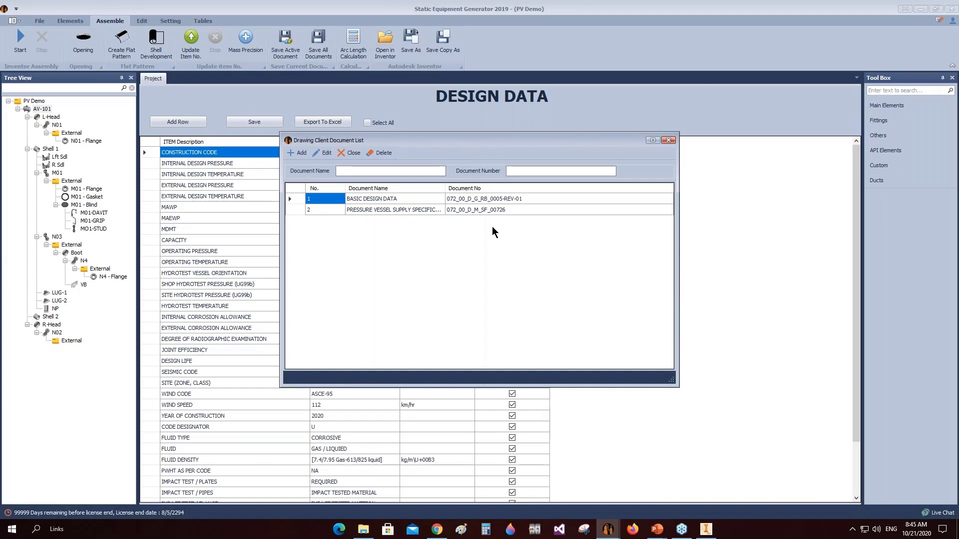
pyautogui.click(668, 140)
pyautogui.click(434, 254)
pyautogui.click(504, 256)
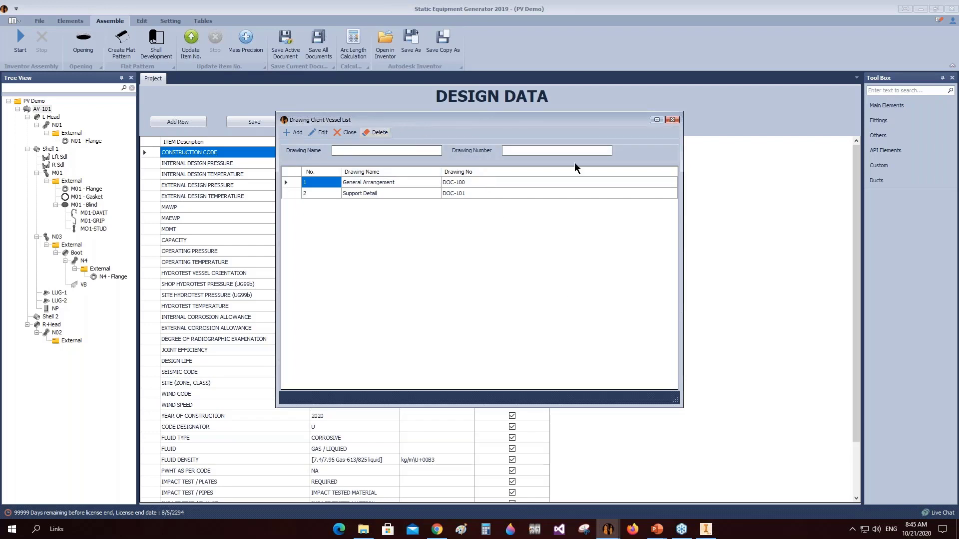
pyautogui.click(672, 120)
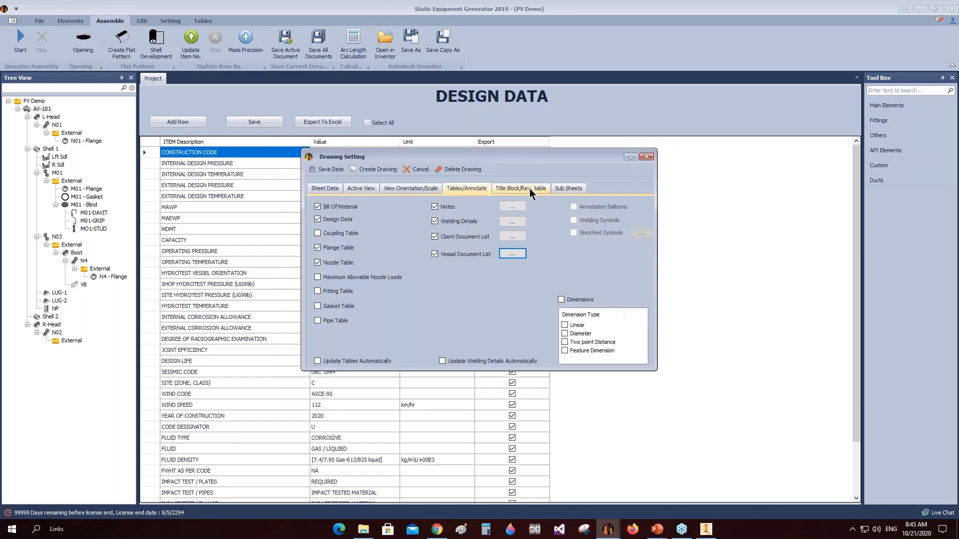
# Set the title block's drawing name to GENERAL ARRANGEMENT and its drawing number to IDW-001.
pyautogui.click(529, 187)
pyautogui.moveTo(406, 217); pyautogui.dragTo(355, 224)
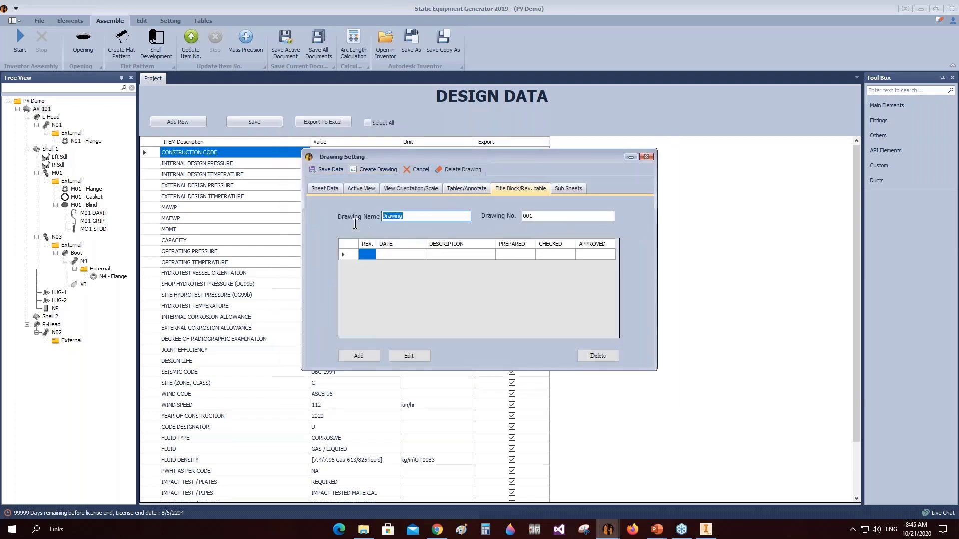
pyautogui.write('GENERAL ARRANGEMENT')
pyautogui.press('Tab')
pyautogui.write('IDW-001')
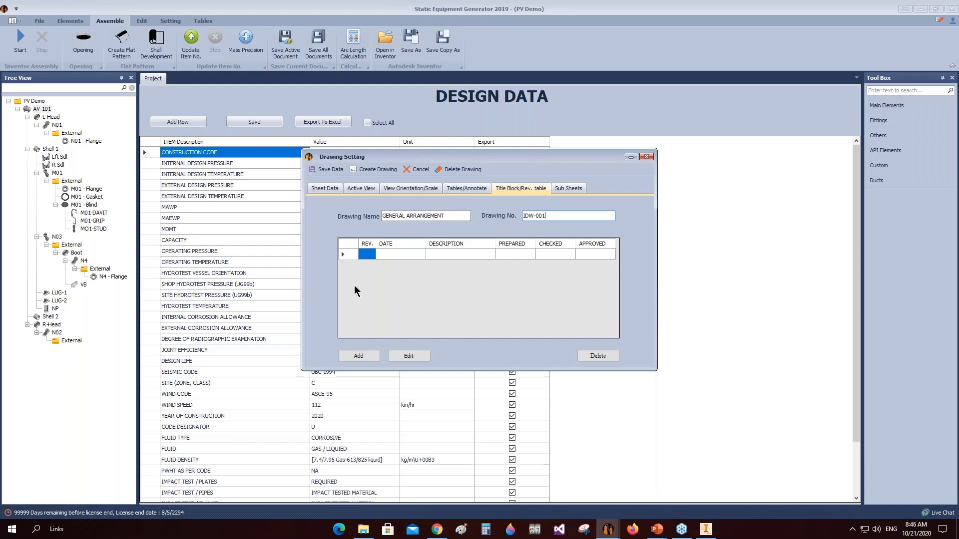
# Add revision 0 with description ISSUED FOR REVIE, prepared by A, checked by B and approved by C.
pyautogui.click(353, 253)
pyautogui.click(358, 355)
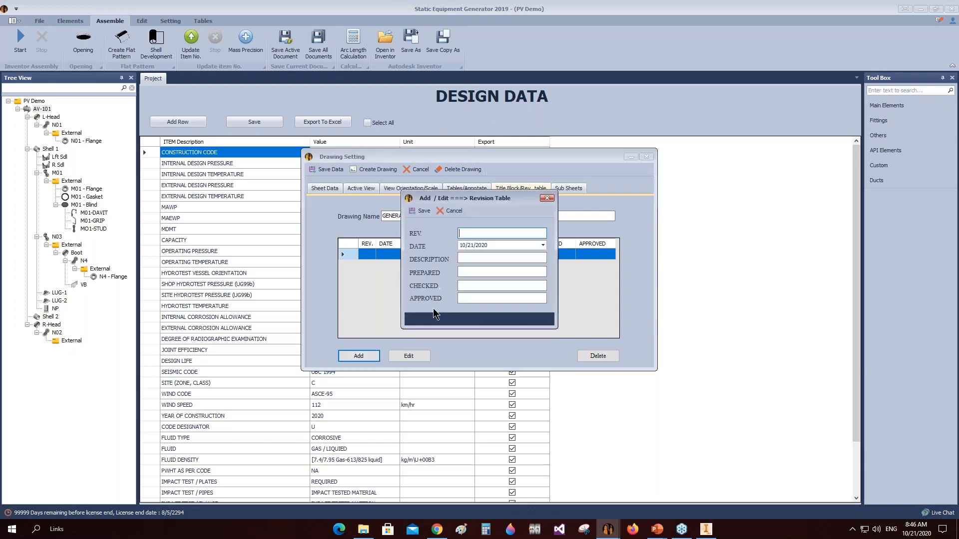
pyautogui.write('0')
pyautogui.click(468, 259)
pyautogui.write('ISSUED FOR REVIE')
pyautogui.click(480, 272)
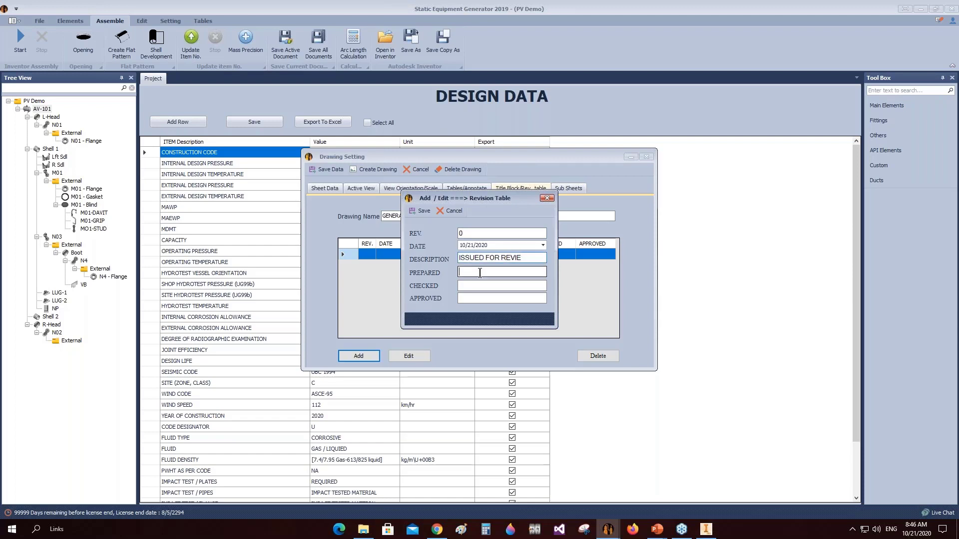
pyautogui.write('A')
pyautogui.click(480, 285)
pyautogui.write('B')
pyautogui.click(470, 298)
pyautogui.write('C')
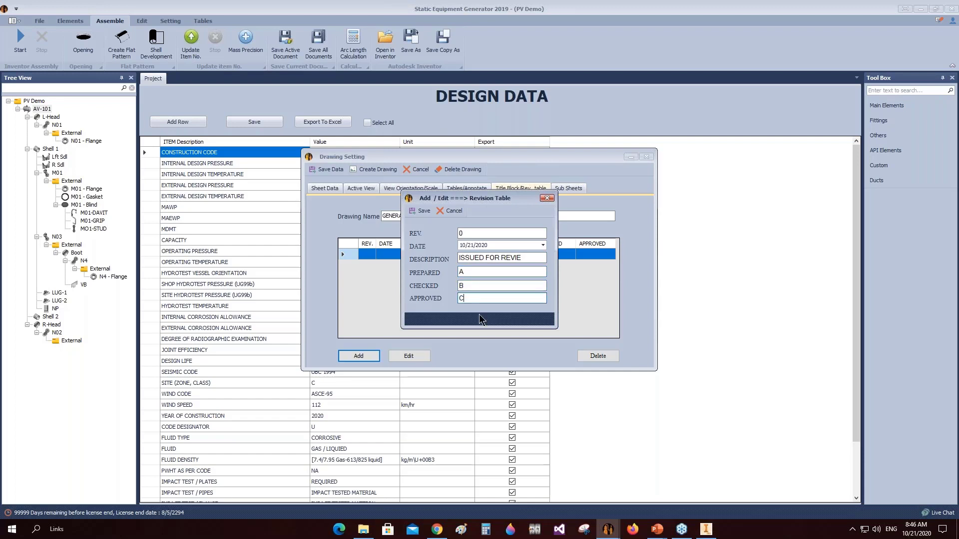
pyautogui.click(422, 211)
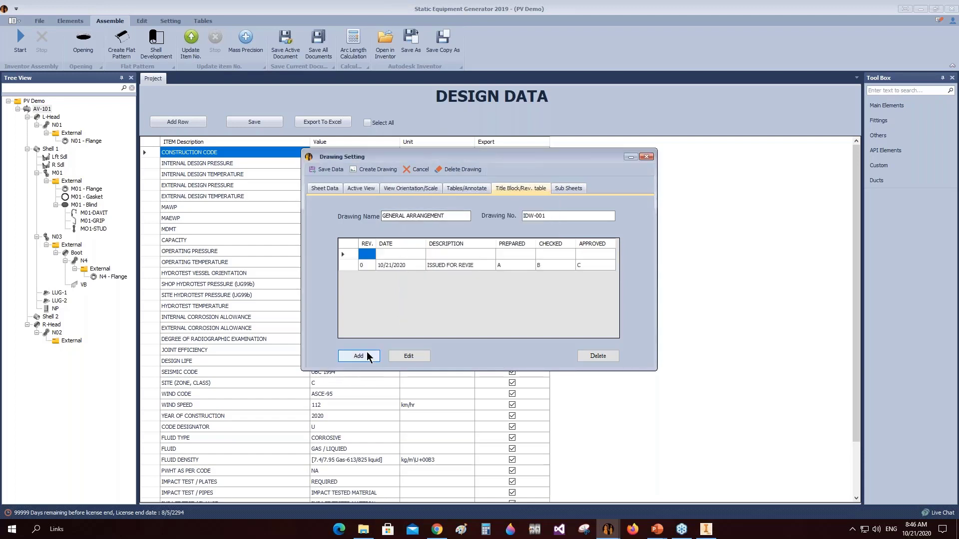
# Delete the empty first row of the revision table.
pyautogui.click(352, 255)
pyautogui.click(598, 356)
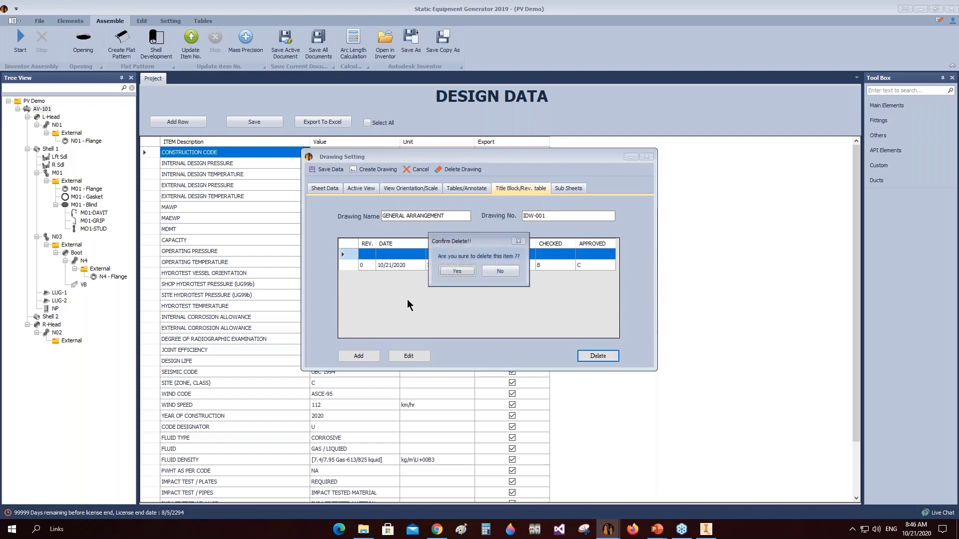
pyautogui.click(457, 272)
# Add three blank rows to the revision table below revision 0.
pyautogui.click(358, 356)
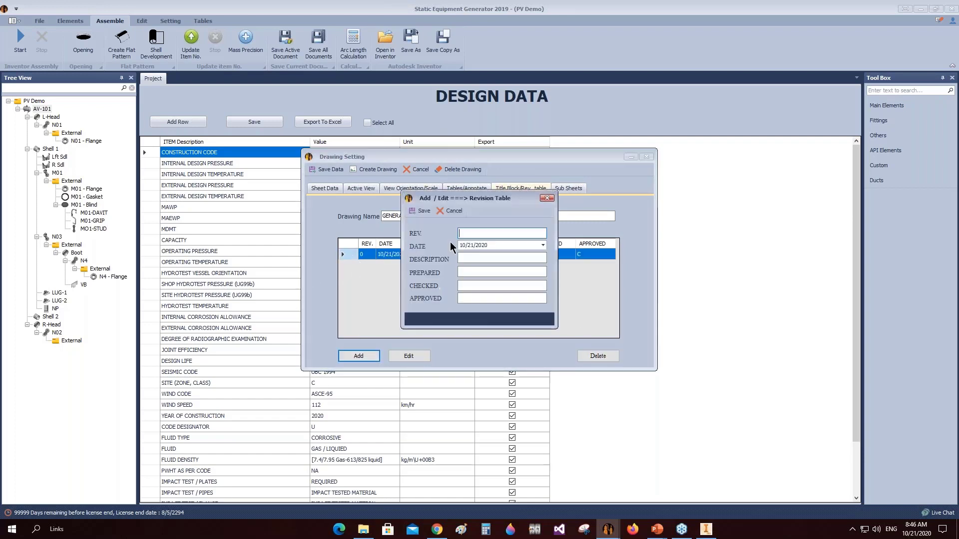
pyautogui.click(419, 210)
pyautogui.click(359, 356)
pyautogui.click(421, 208)
pyautogui.click(358, 356)
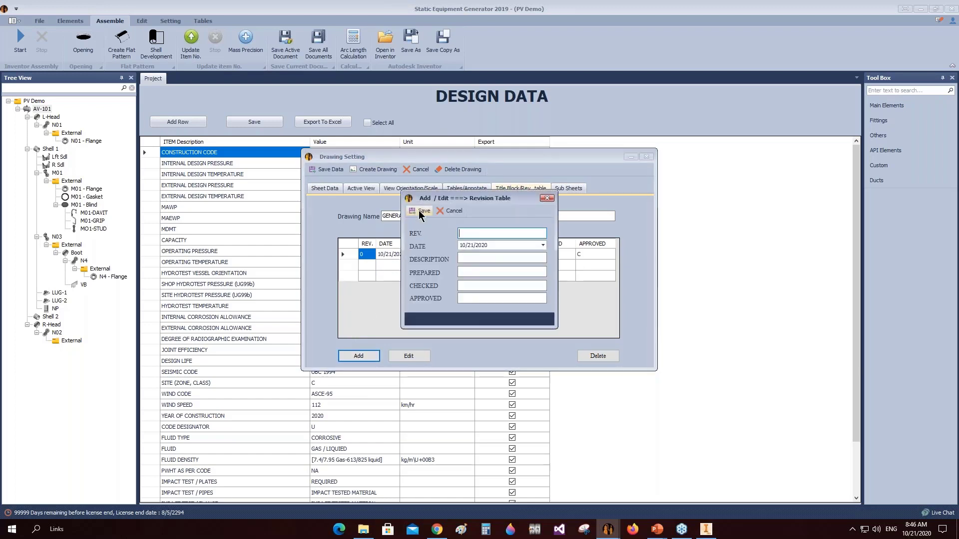
pyautogui.click(420, 210)
# Save the drawing settings and create the AV-101 drawing in Inventor.
pyautogui.click(330, 170)
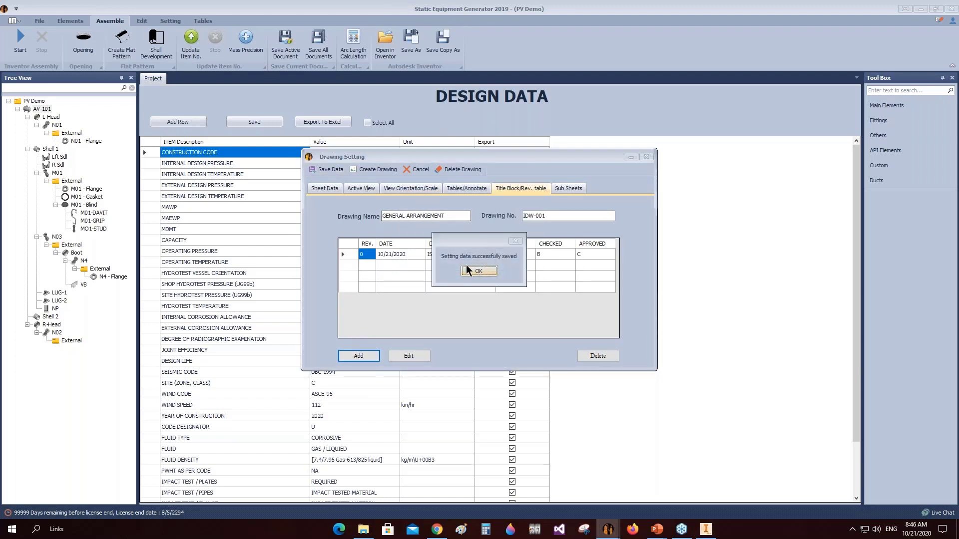
pyautogui.click(478, 270)
pyautogui.click(377, 170)
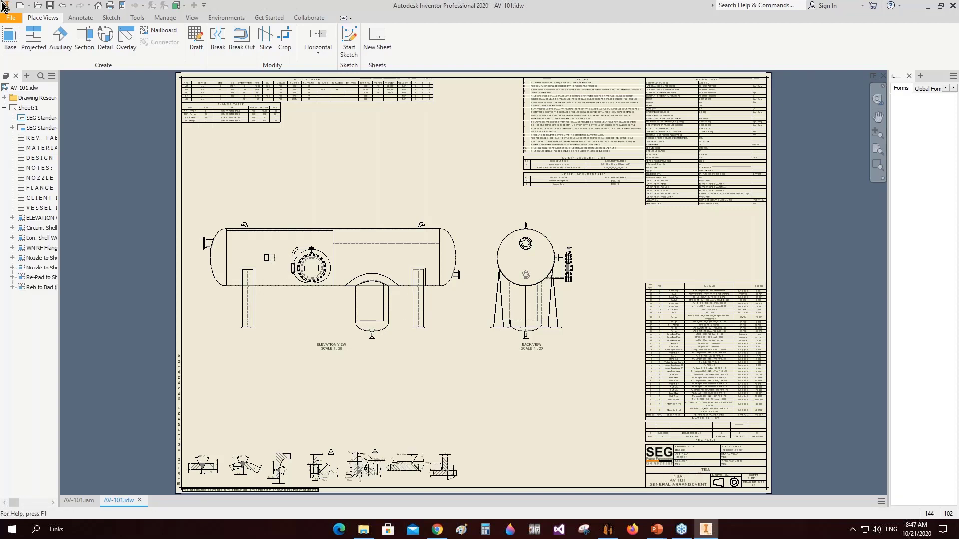
# Draw a vertical centerline along the left head's tangent line in the elevation view.
pyautogui.click(74, 20)
pyautogui.click(403, 31)
pyautogui.scroll(5, 227, 240)
pyautogui.scroll(5, 220, 212)
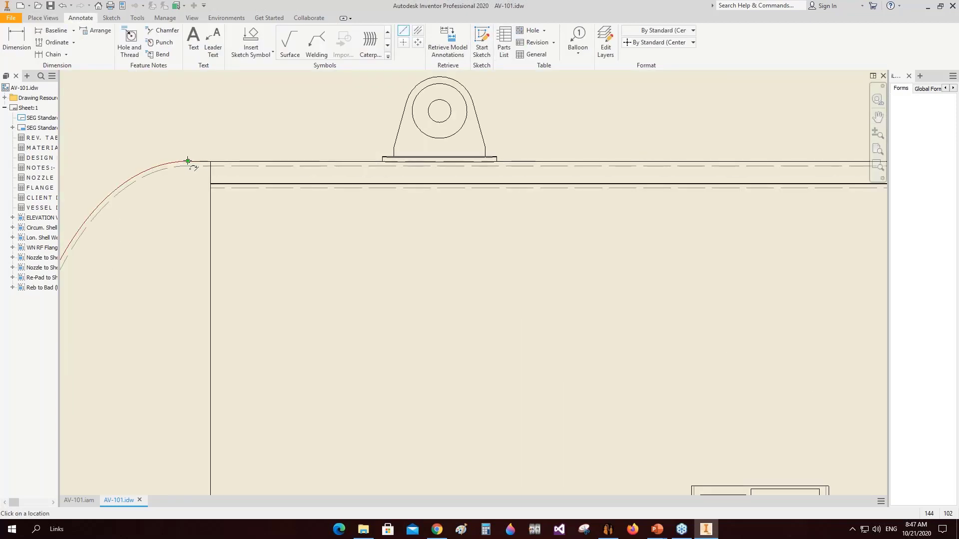
pyautogui.scroll(-6, 224, 402)
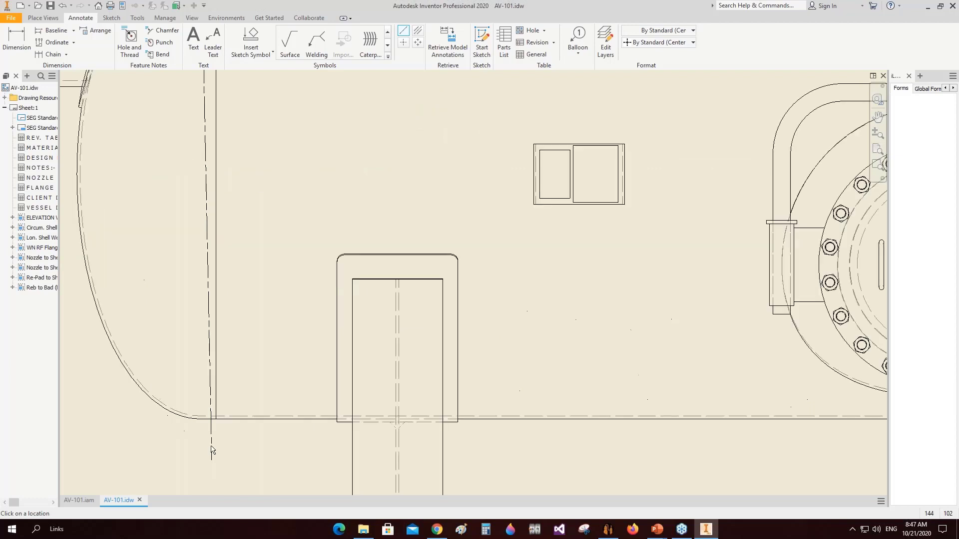
pyautogui.rightClick(252, 330)
pyautogui.click(291, 330)
# Draw a horizontal centerline along the boot head's tangent line in the elevation view.
pyautogui.scroll(7, 378, 272)
pyautogui.moveTo(674, 388); pyautogui.dragTo(510, 284, button='middle')
pyautogui.scroll(-5, 570, 295)
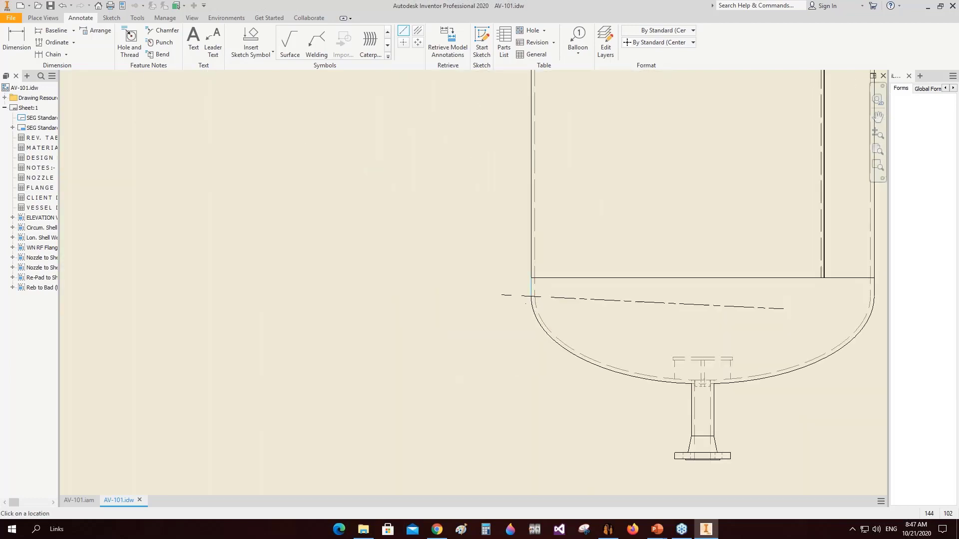
pyautogui.rightClick(781, 287)
pyautogui.click(733, 287)
# Draw a vertical centerline along the right head's tangent line in the elevation view.
pyautogui.scroll(6, 806, 286)
pyautogui.moveTo(806, 287); pyautogui.dragTo(415, 353, button='middle')
pyautogui.scroll(-3, 587, 216)
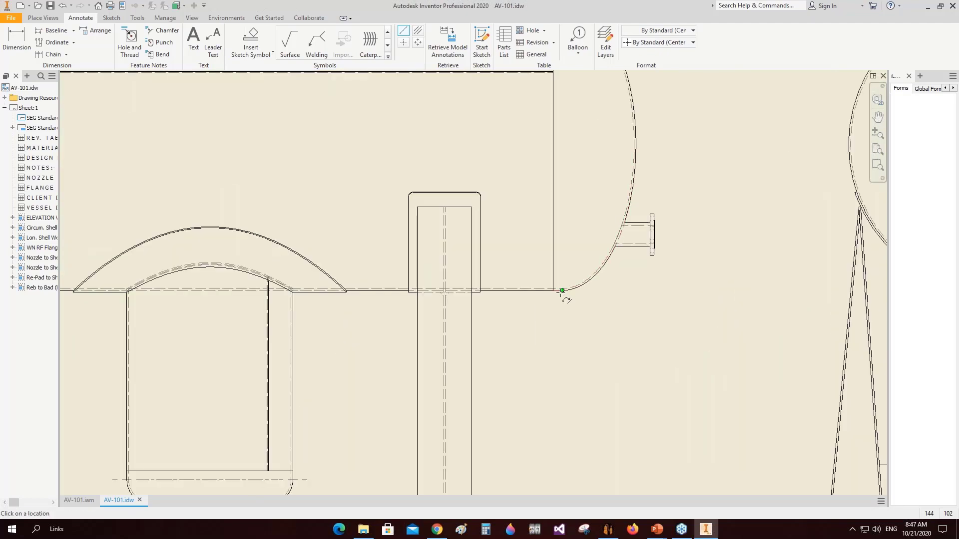
pyautogui.scroll(6, 562, 290)
pyautogui.scroll(-6, 577, 213)
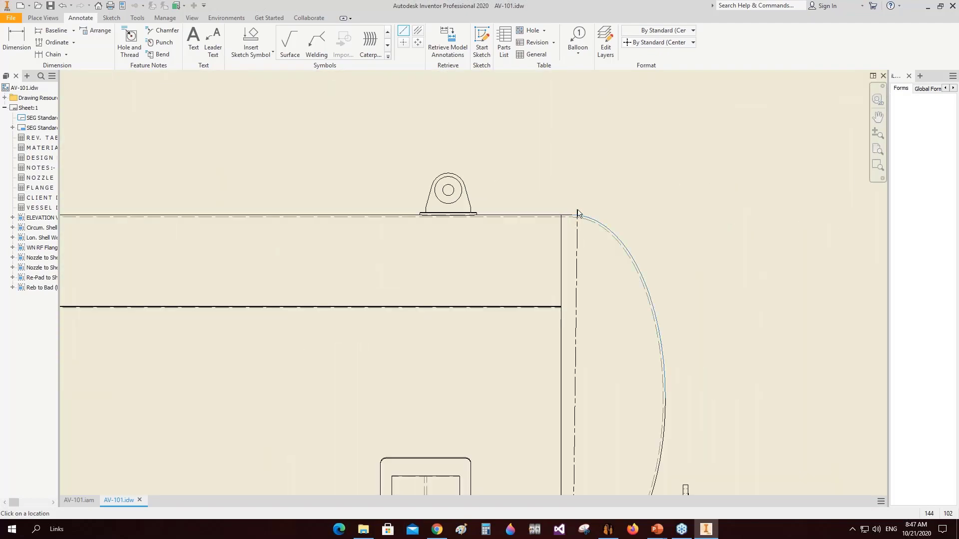
pyautogui.click(573, 215)
pyautogui.rightClick(588, 196)
pyautogui.click(619, 200)
# Draw a horizontal centerline along the boot head's tangent line in the back view.
pyautogui.scroll(5, 594, 208)
pyautogui.scroll(3, 662, 239)
pyautogui.scroll(-10, 464, 373)
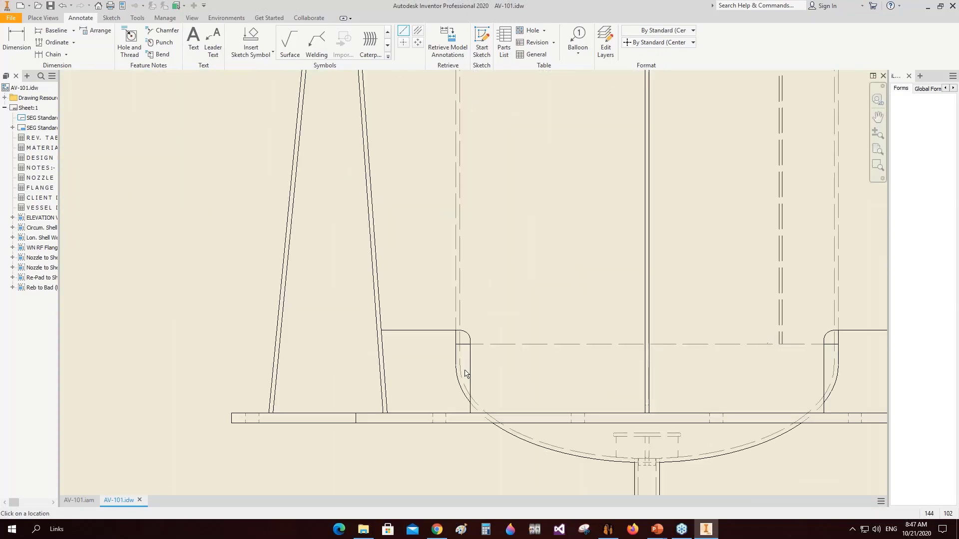
pyautogui.click(455, 365)
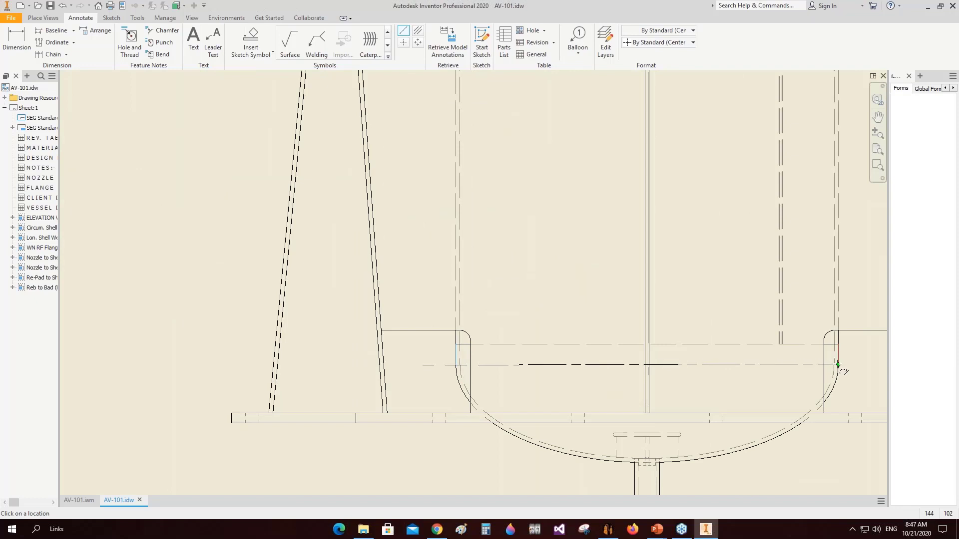
pyautogui.rightClick(798, 299)
pyautogui.click(829, 299)
# Add centerline bisectors to the boot and the right saddle in the elevation view.
pyautogui.click(416, 32)
pyautogui.scroll(5, 421, 101)
pyautogui.scroll(-3, 481, 155)
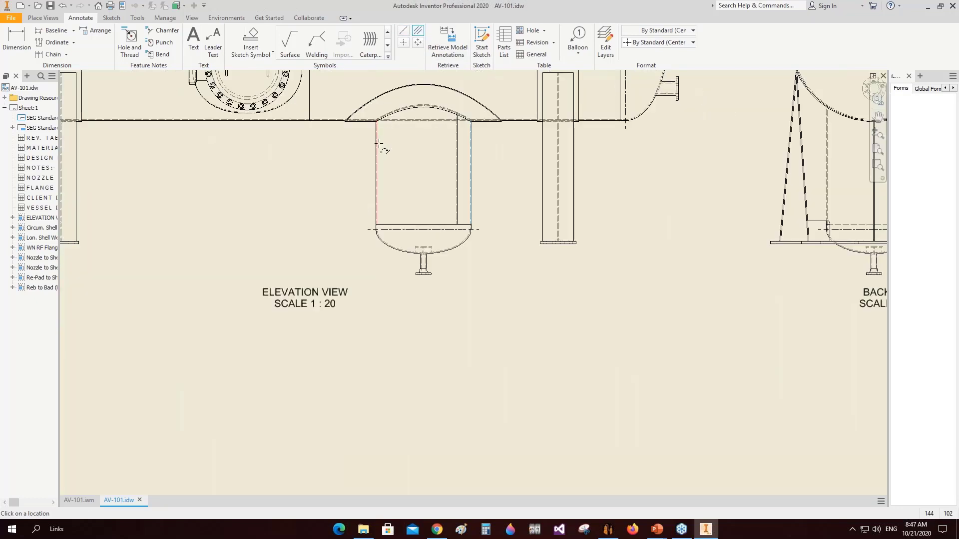
pyautogui.click(574, 165)
pyautogui.click(543, 161)
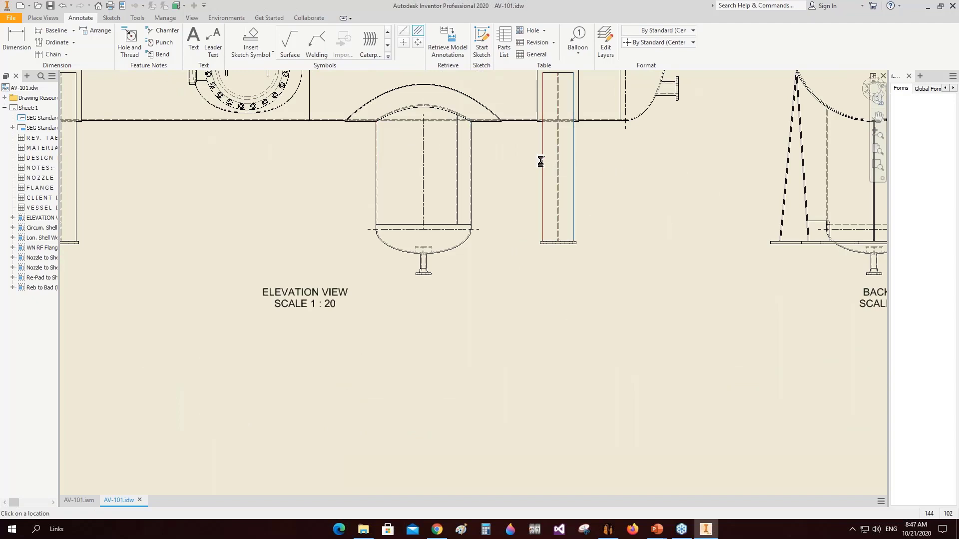
# Add centerline bisectors to the right shell course, the left saddle and the nameplate in the elevation view.
pyautogui.moveTo(657, 121); pyautogui.dragTo(677, 148, button='middle')
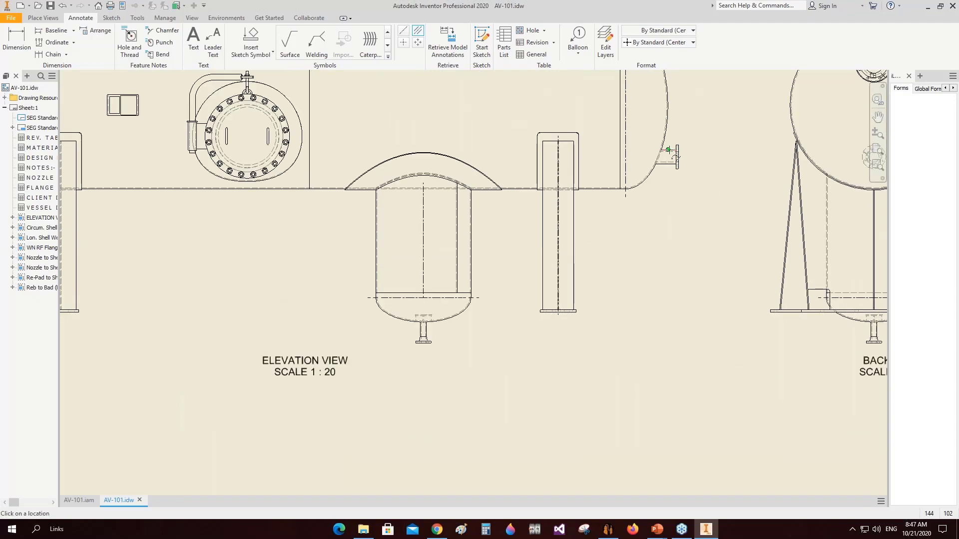
pyautogui.scroll(2, 544, 196)
pyautogui.moveTo(419, 195); pyautogui.dragTo(459, 276, button='middle')
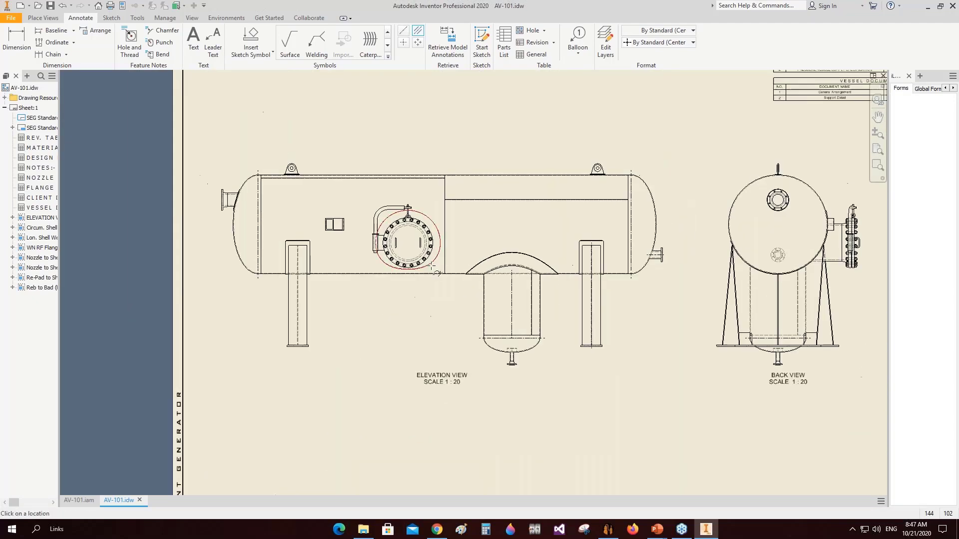
pyautogui.scroll(-4, 458, 276)
pyautogui.scroll(4, 468, 292)
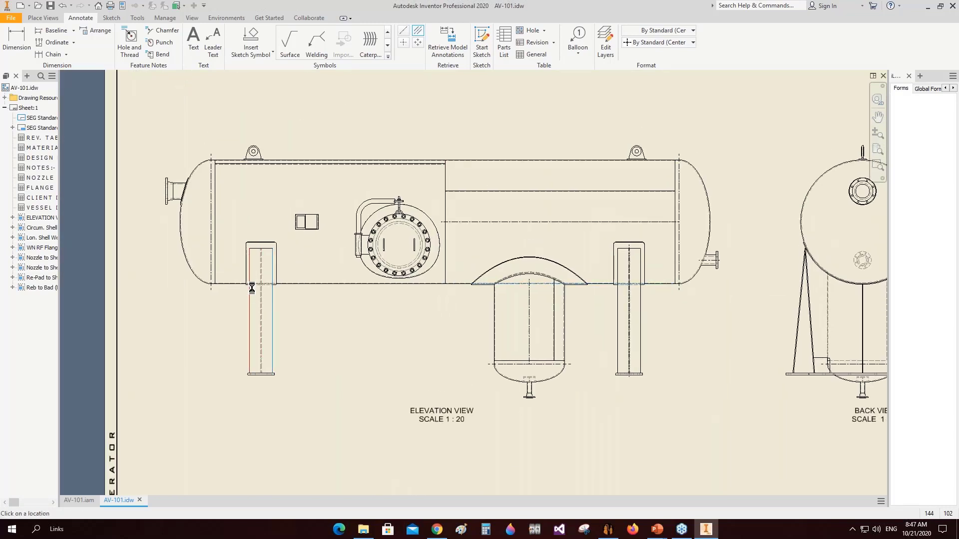
pyautogui.scroll(-5, 312, 212)
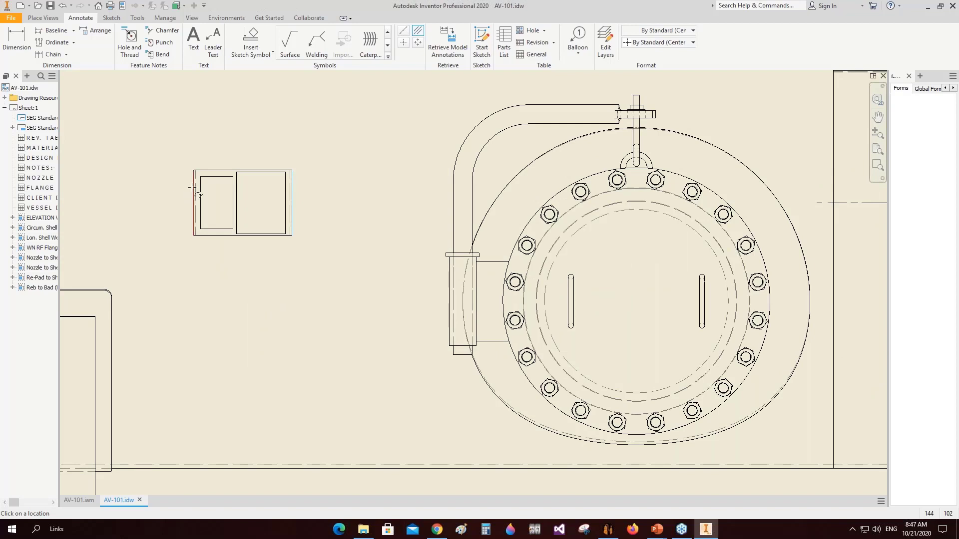
# Add center marks to the two nozzle flanges in the back view and to both lifting lugs in the elevation view.
pyautogui.scroll(3, 393, 263)
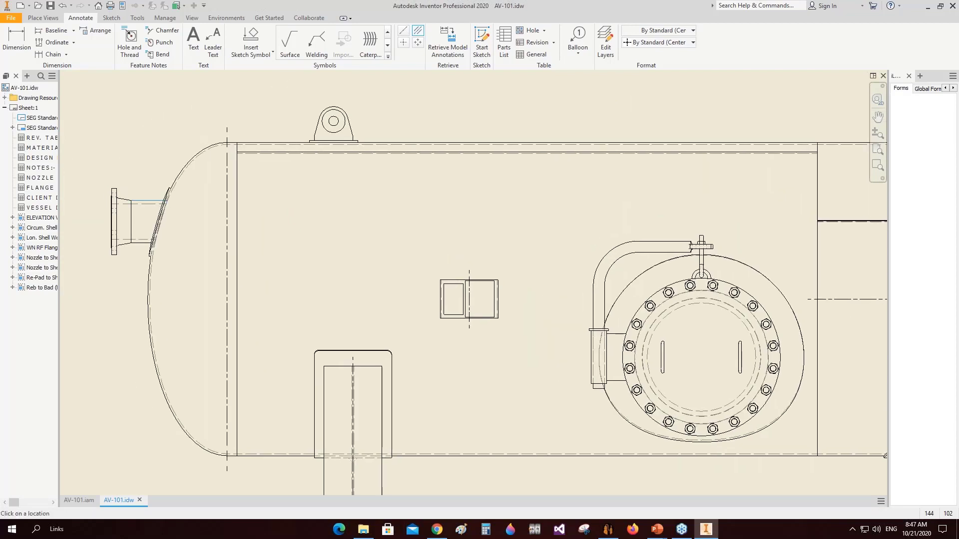
pyautogui.scroll(3, 332, 231)
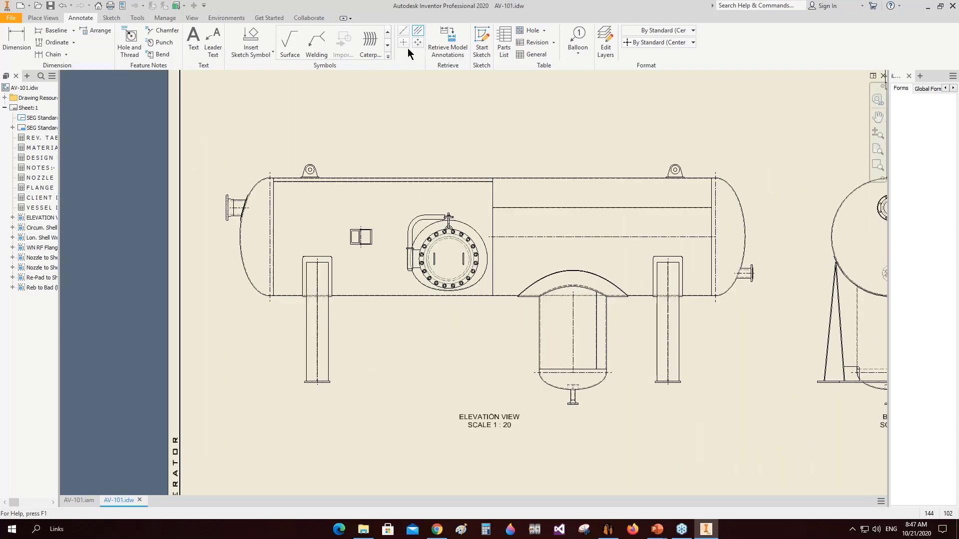
pyautogui.click(404, 43)
pyautogui.moveTo(478, 171); pyautogui.dragTo(163, 148, button='middle')
pyautogui.scroll(-4, 632, 217)
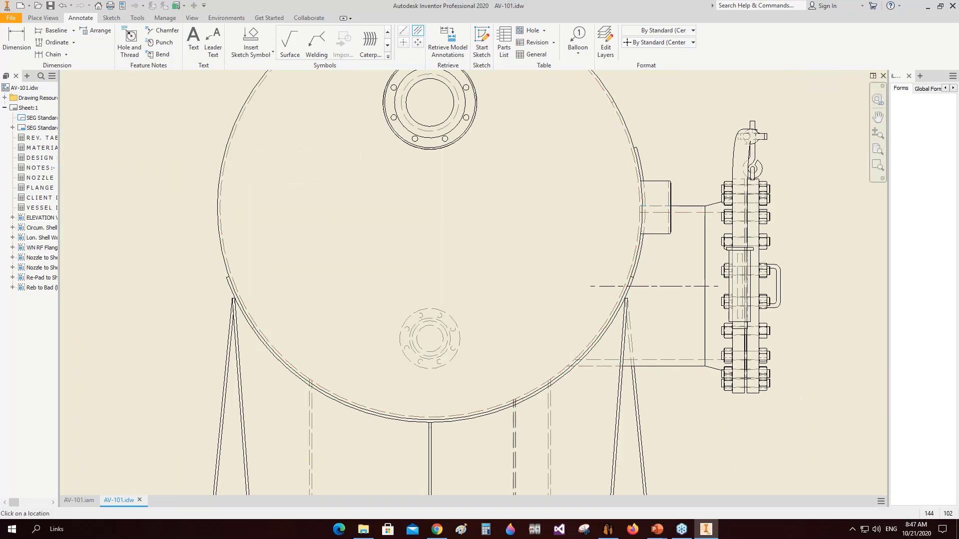
pyautogui.scroll(6, 563, 276)
pyautogui.scroll(-4, 563, 277)
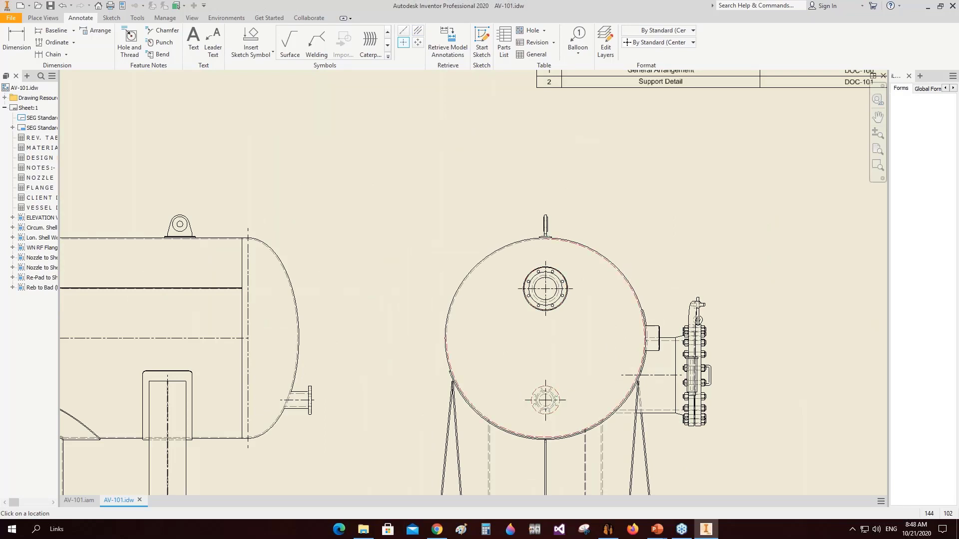
pyautogui.scroll(6, 614, 223)
pyautogui.scroll(-5, 392, 275)
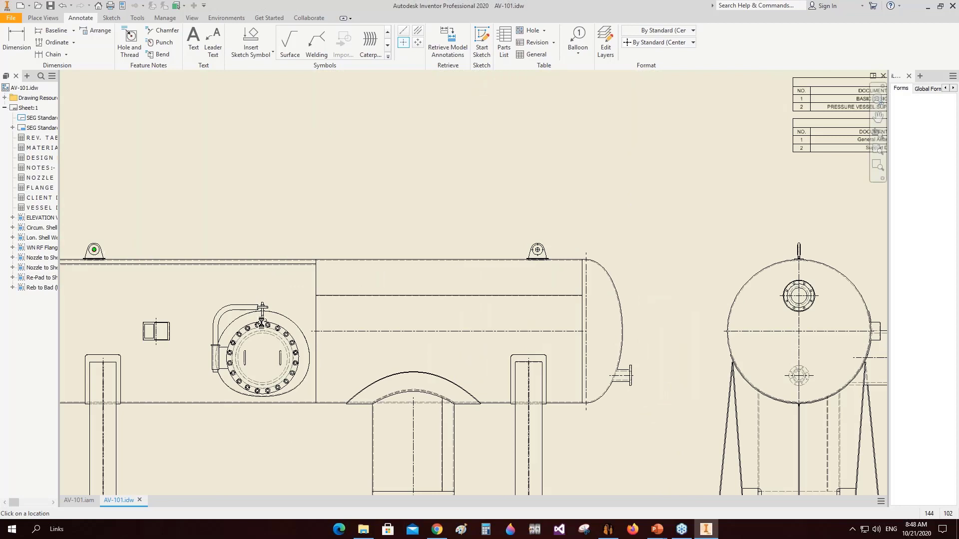
pyautogui.scroll(3, 383, 222)
pyautogui.rightClick(382, 220)
pyautogui.click(356, 223)
# Start ordinate dimensions on the elevation view with the origin where the left head's tangent line meets the shell's top edge.
pyautogui.click(48, 44)
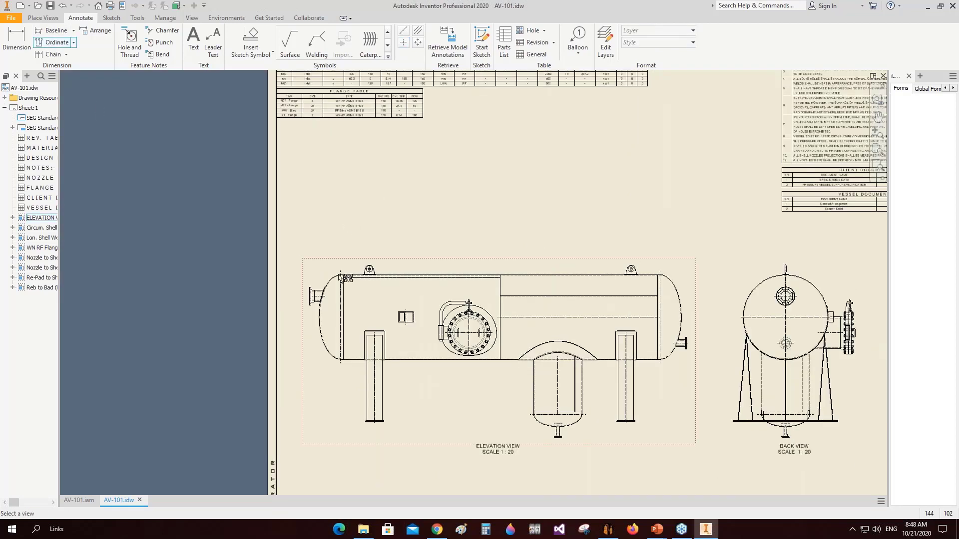
pyautogui.scroll(-8, 344, 276)
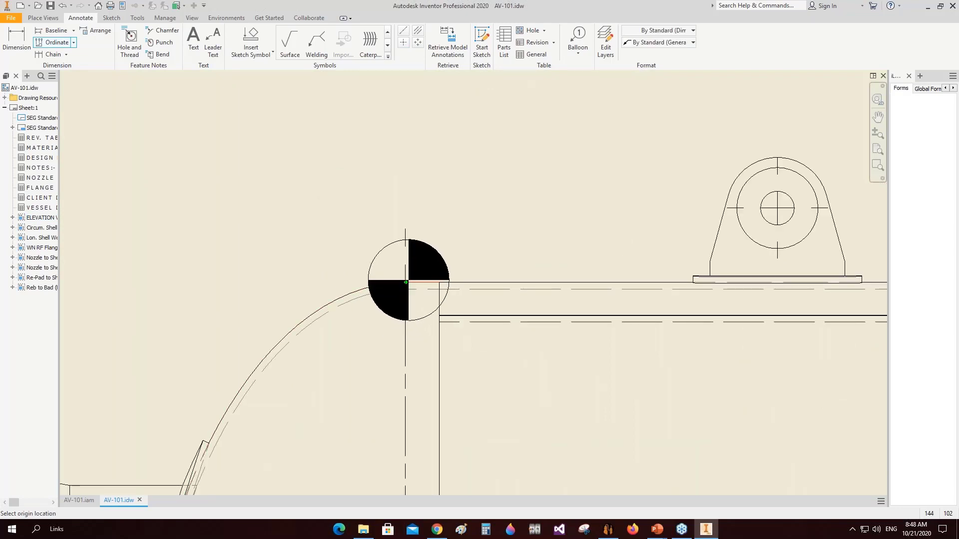
pyautogui.click(406, 282)
# Add horizontal-position ordinate dimensions above the vessel for both lifting lugs, the nameplate bracket and the manway.
pyautogui.scroll(5, 414, 272)
pyautogui.scroll(-3, 480, 266)
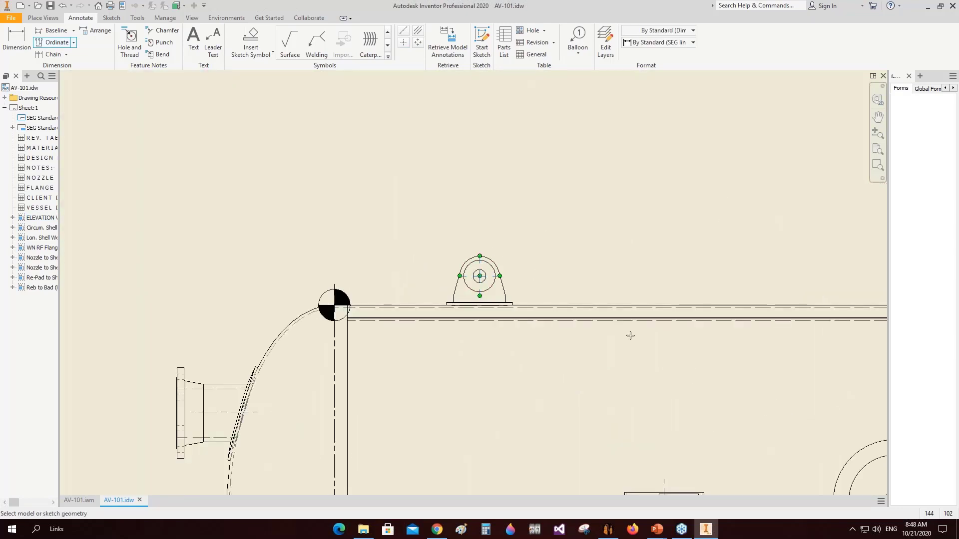
pyautogui.scroll(5, 622, 354)
pyautogui.scroll(-4, 519, 380)
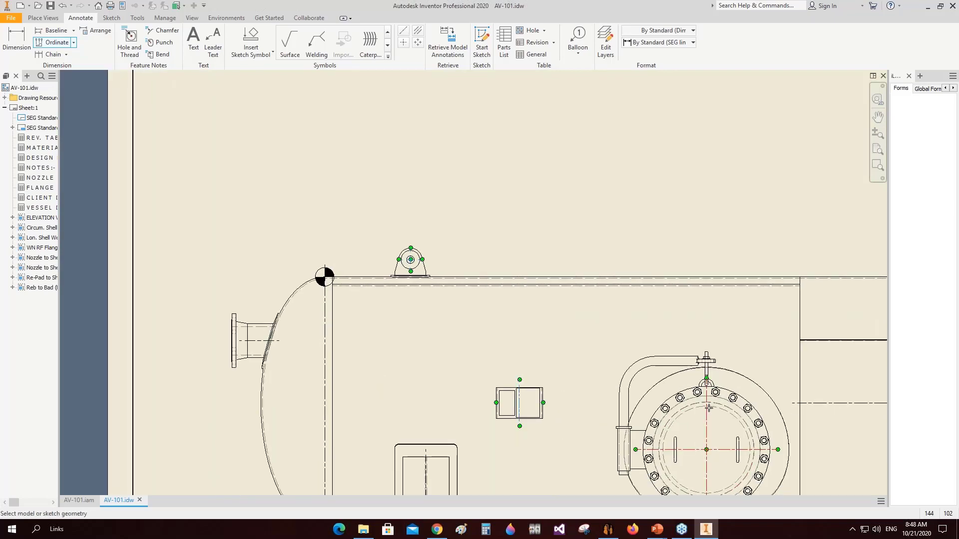
pyautogui.moveTo(773, 369); pyautogui.dragTo(435, 327, button='middle')
pyautogui.moveTo(668, 328); pyautogui.dragTo(453, 280, button='middle')
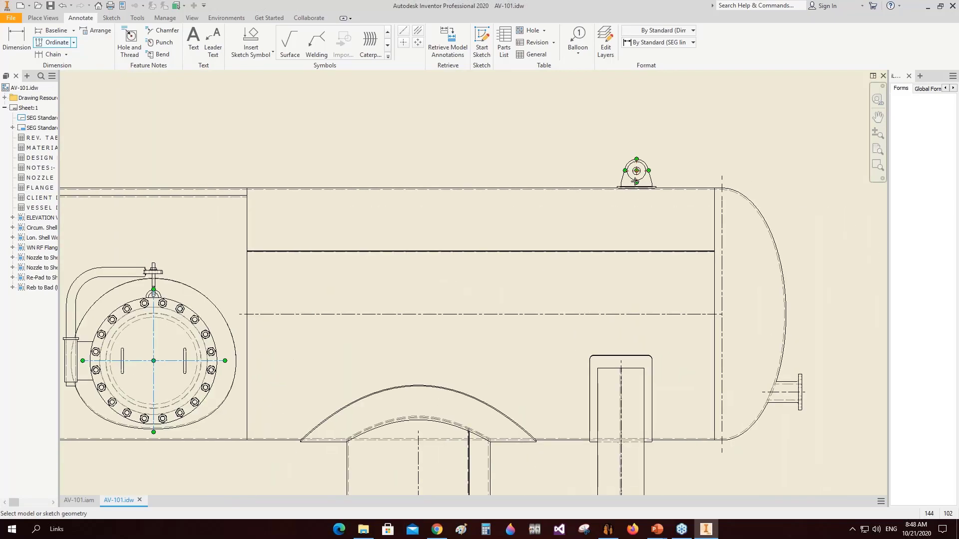
pyautogui.moveTo(278, 170); pyautogui.dragTo(565, 210, button='middle')
pyautogui.moveTo(198, 203); pyautogui.dragTo(400, 233, button='middle')
pyautogui.rightClick(367, 197)
pyautogui.click(394, 201)
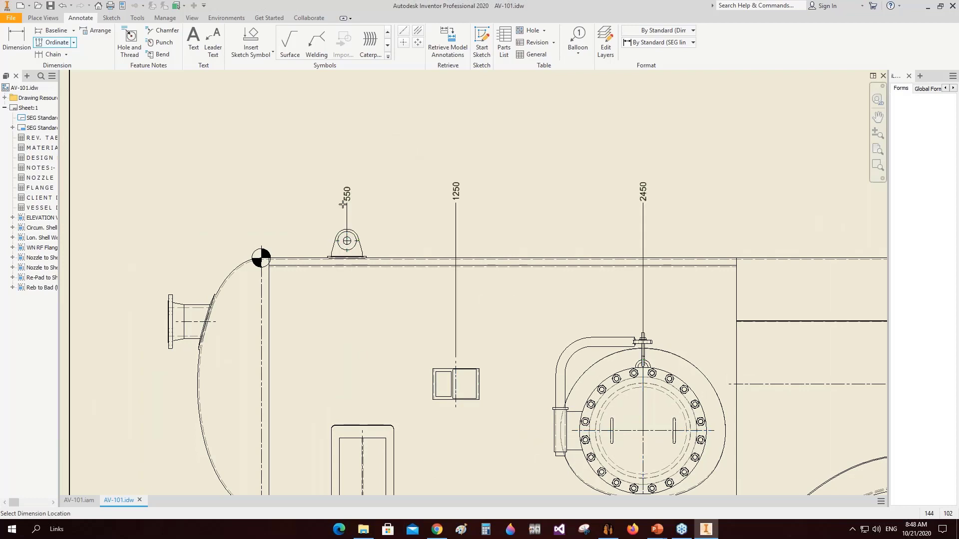
pyautogui.click(347, 212)
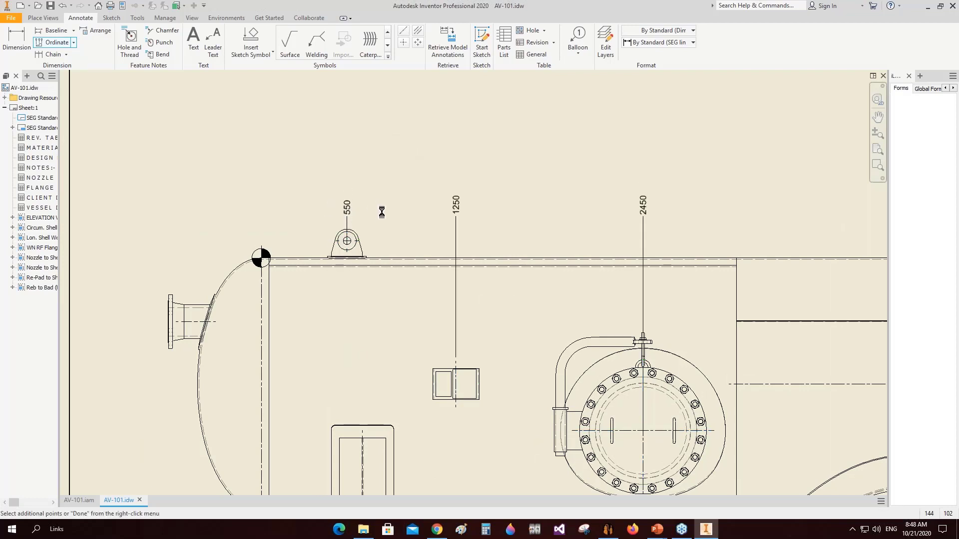
pyautogui.scroll(2, 391, 225)
pyautogui.moveTo(391, 224); pyautogui.dragTo(387, 176, button='middle')
# Add an ordinate dimension for the boot's vertical centerline in the elevation view, placed below its bottom nozzle.
pyautogui.click(46, 44)
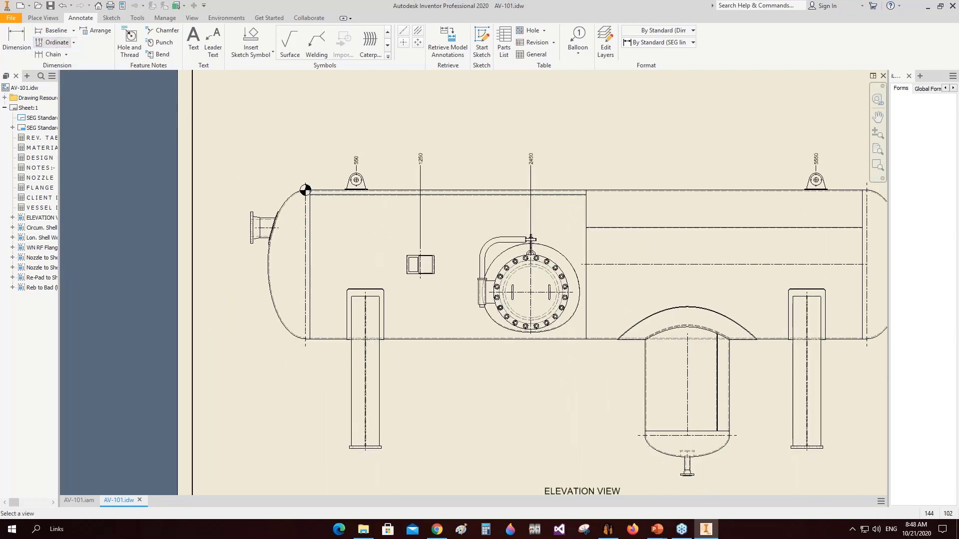
pyautogui.moveTo(706, 429); pyautogui.dragTo(629, 345, button='middle')
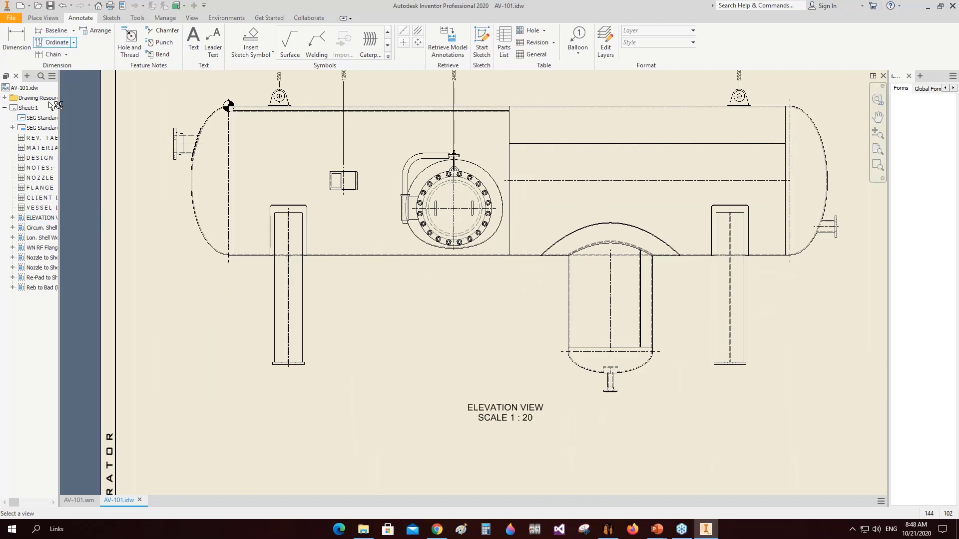
pyautogui.click(609, 320)
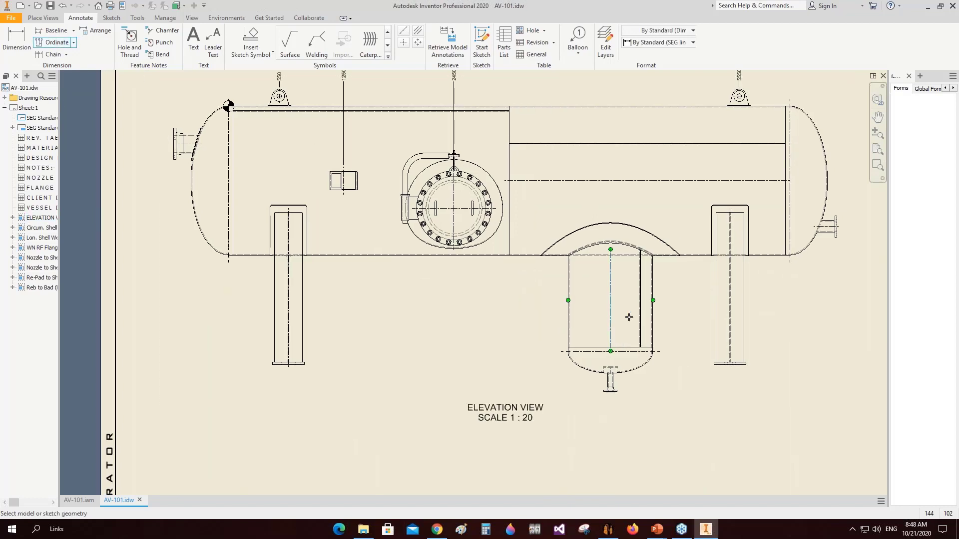
pyautogui.click(611, 392)
pyautogui.scroll(-5, 623, 398)
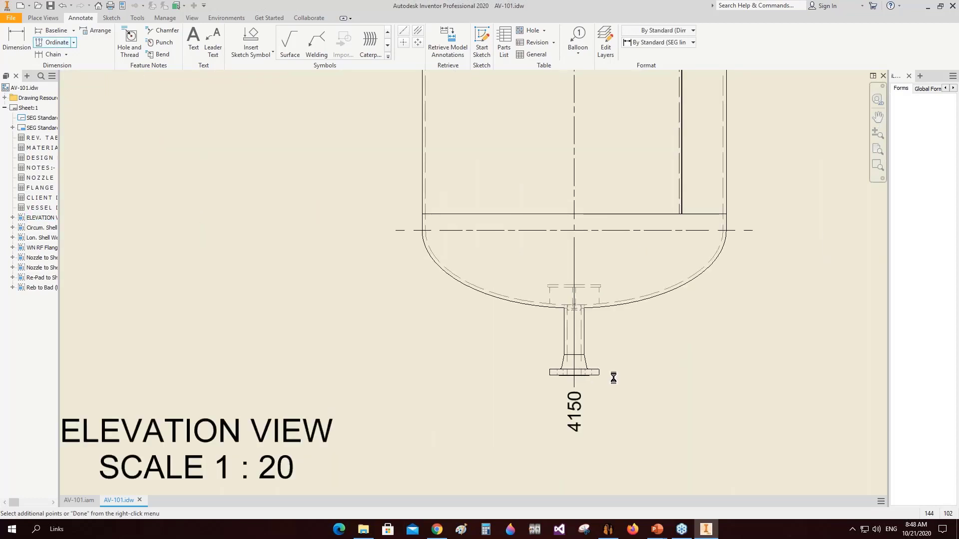
pyautogui.scroll(8, 613, 378)
pyautogui.rightClick(640, 357)
pyautogui.click(685, 359)
# Move the elevation view's label lower, clear of the boot nozzle's ordinate dimension.
pyautogui.moveTo(553, 388); pyautogui.dragTo(557, 420)
pyautogui.rightClick(451, 228)
pyautogui.click(478, 271)
# Dimension the distance between the left head's tangent line and the adjoining shell seam, placed above the vessel.
pyautogui.scroll(-3, 415, 239)
pyautogui.click(28, 46)
pyautogui.click(440, 259)
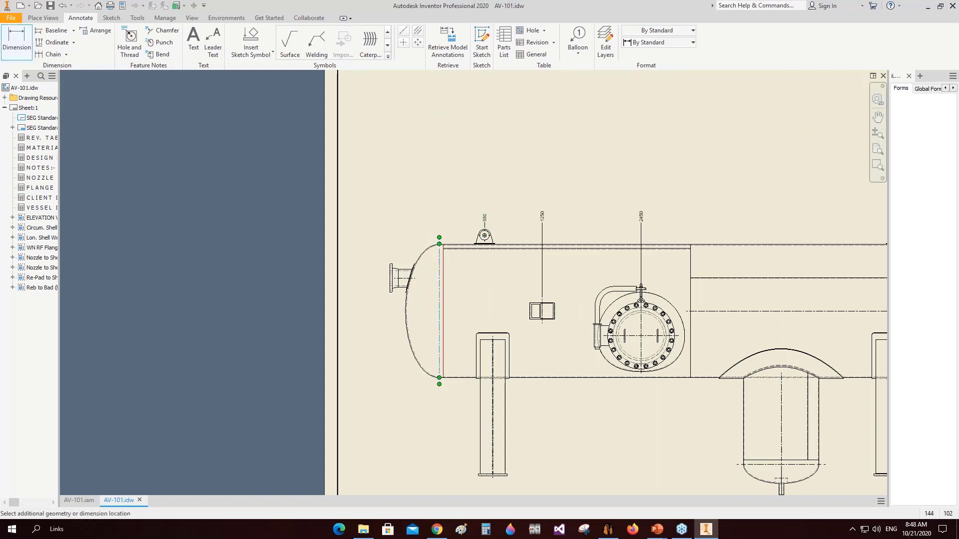
pyautogui.click(439, 192)
# Dimension the lengths of both shell courses and the distance from the right shell seam to the right head's tangent line.
pyautogui.click(574, 244)
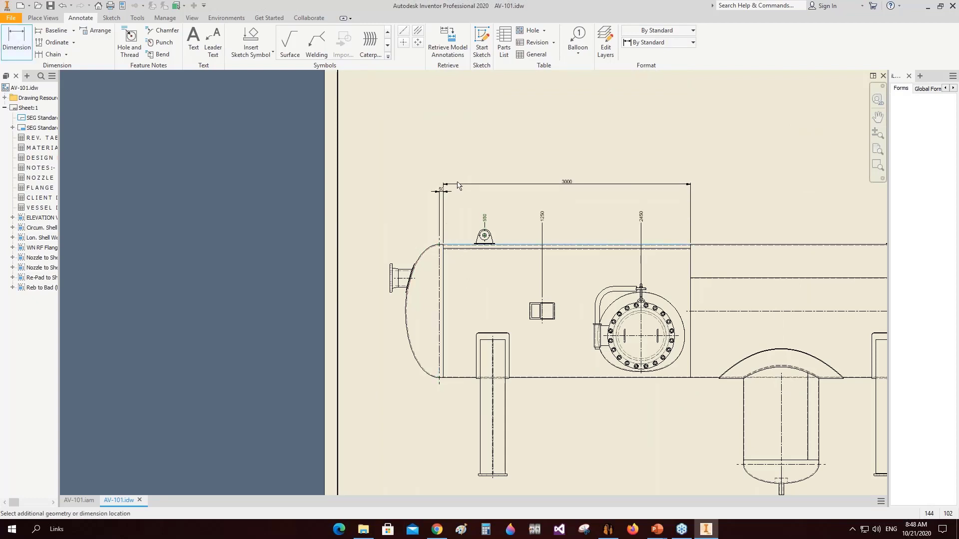
pyautogui.click(737, 245)
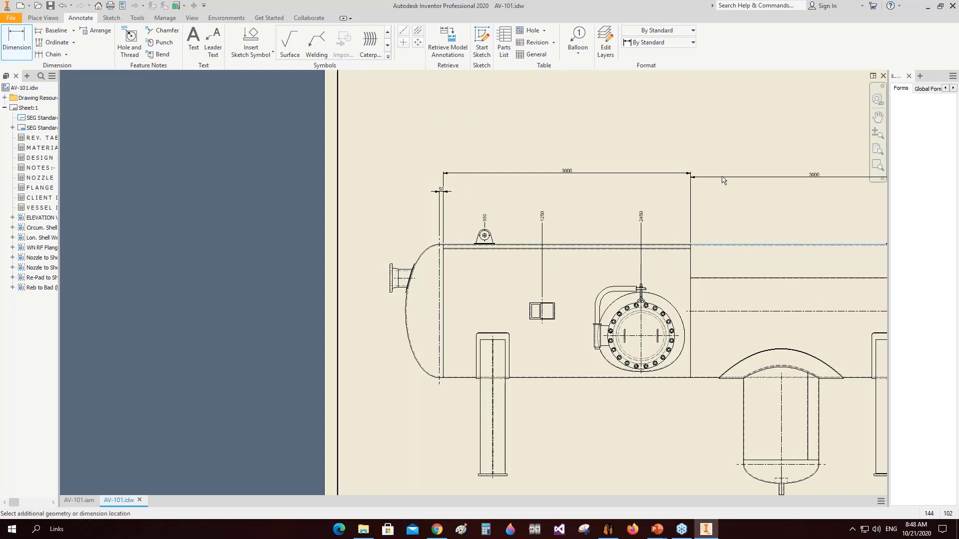
pyautogui.click(723, 176)
pyautogui.moveTo(653, 263); pyautogui.dragTo(420, 235, button='middle')
pyautogui.click(709, 233)
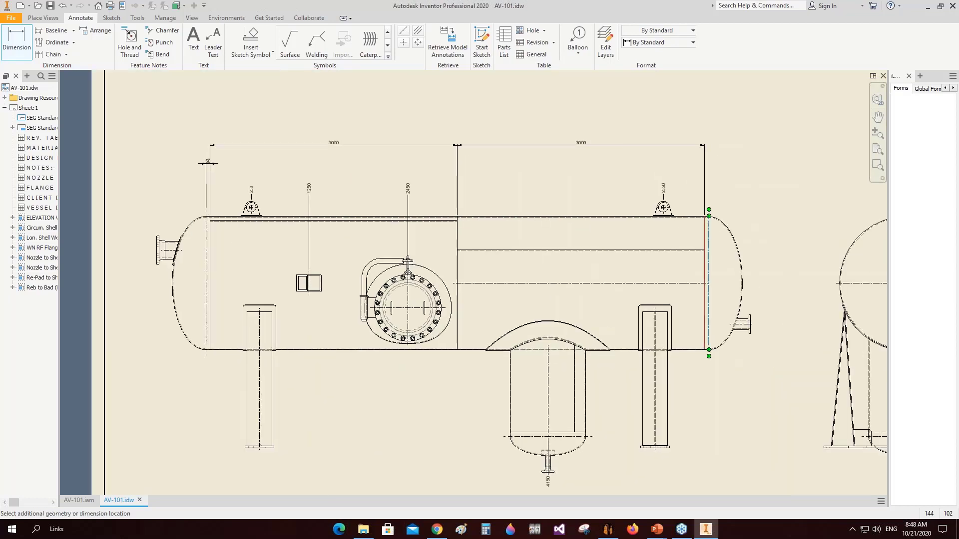
# Dimension the boot head's tangent line vertically from the boot's lower seam and from the main shell's bottom edge.
pyautogui.scroll(-6, 520, 442)
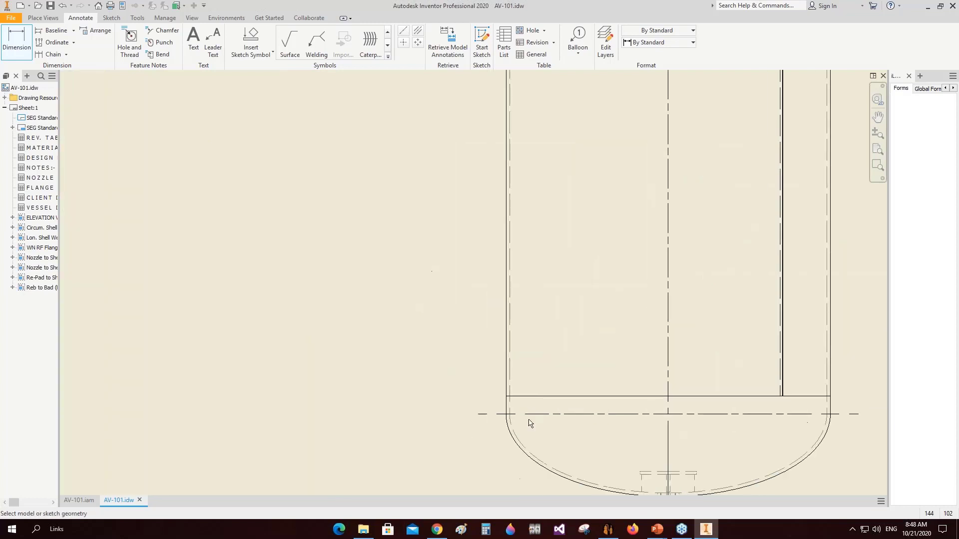
pyautogui.click(534, 414)
pyautogui.click(542, 397)
pyautogui.click(431, 409)
pyautogui.click(566, 414)
pyautogui.scroll(4, 546, 414)
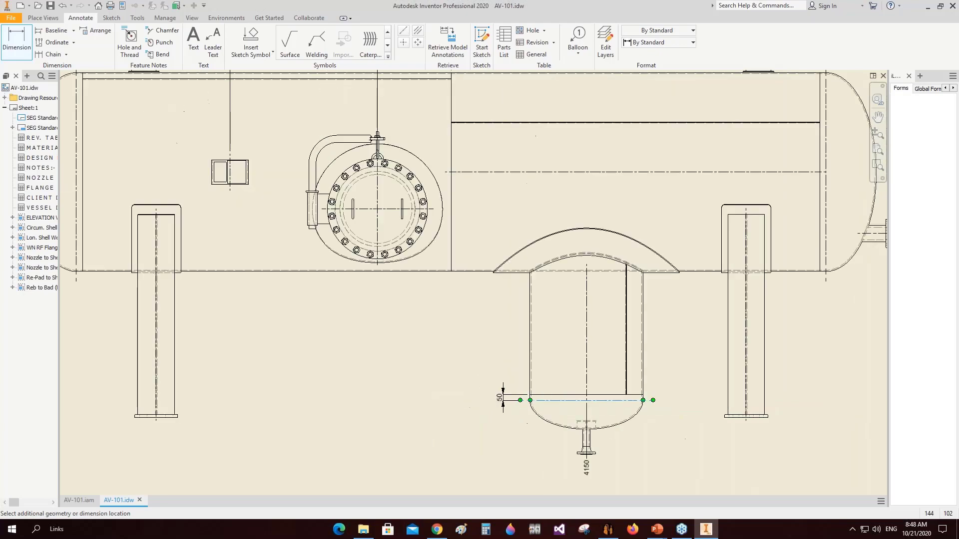
pyautogui.click(472, 286)
pyautogui.click(480, 372)
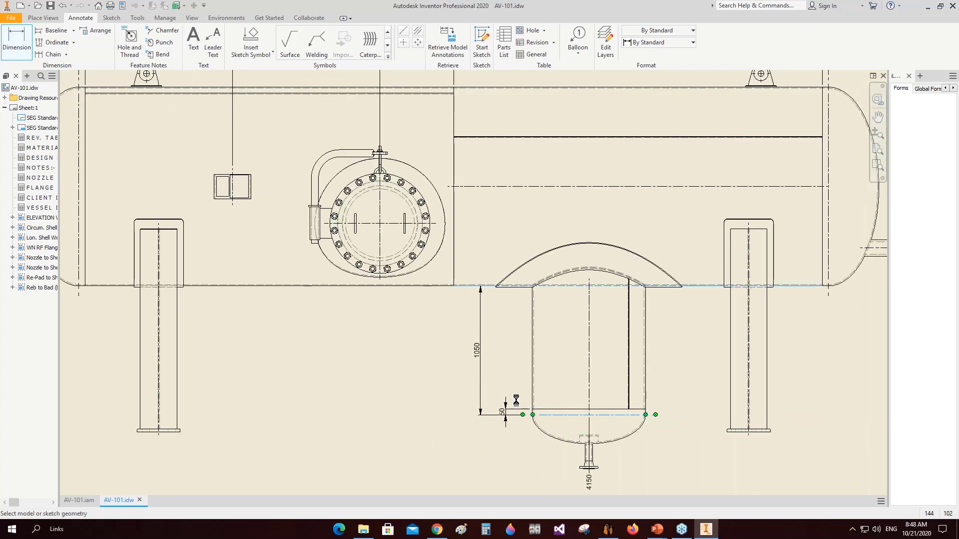
# Dimension the vertical distance from the boot's lower seam to the bottom nozzle's flange face, placed beside the boot.
pyautogui.moveTo(568, 415); pyautogui.dragTo(567, 378, button='middle')
pyautogui.click(568, 375)
pyautogui.scroll(-8, 599, 424)
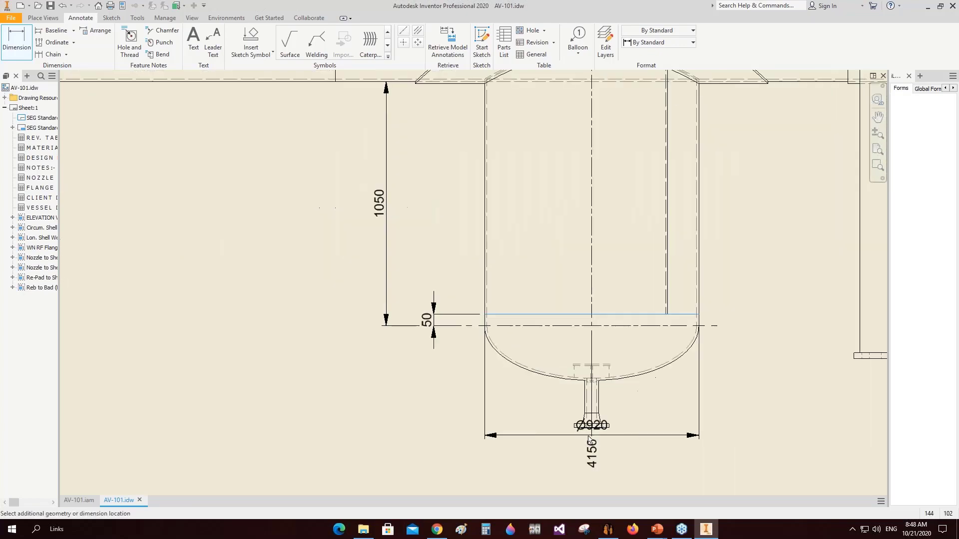
pyautogui.scroll(5, 612, 400)
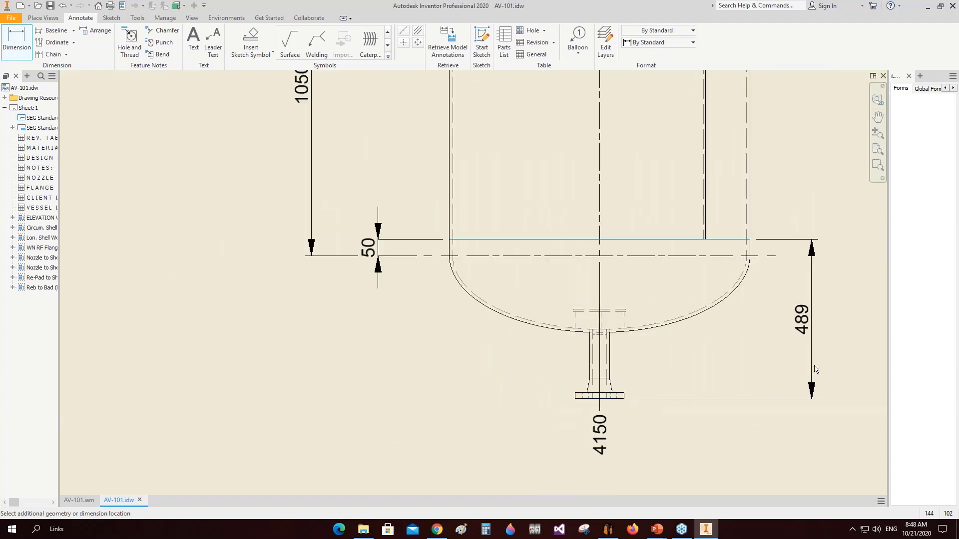
pyautogui.click(837, 362)
# Dimension the horizontal projection of the left head nozzle from its flange face to the head's tangent line.
pyautogui.scroll(3, 684, 400)
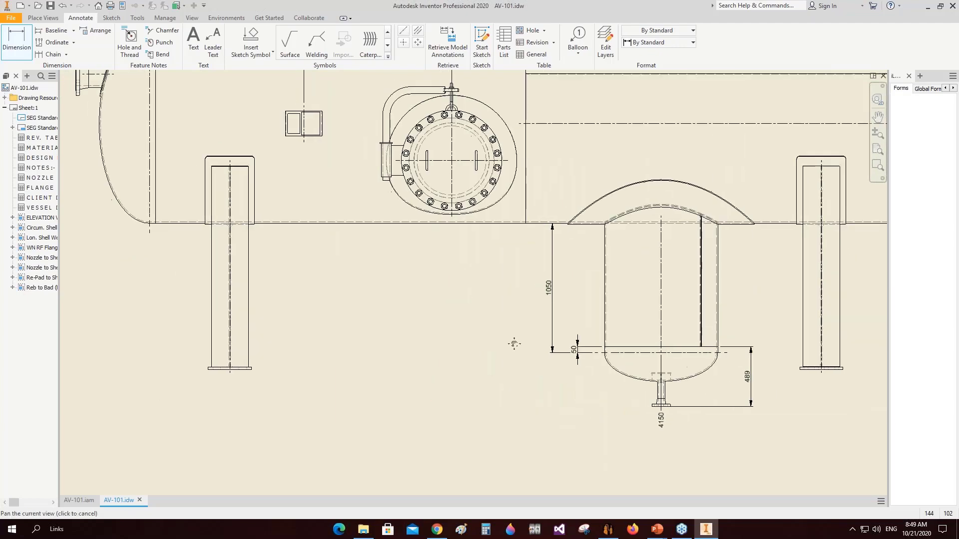
pyautogui.scroll(3, 447, 292)
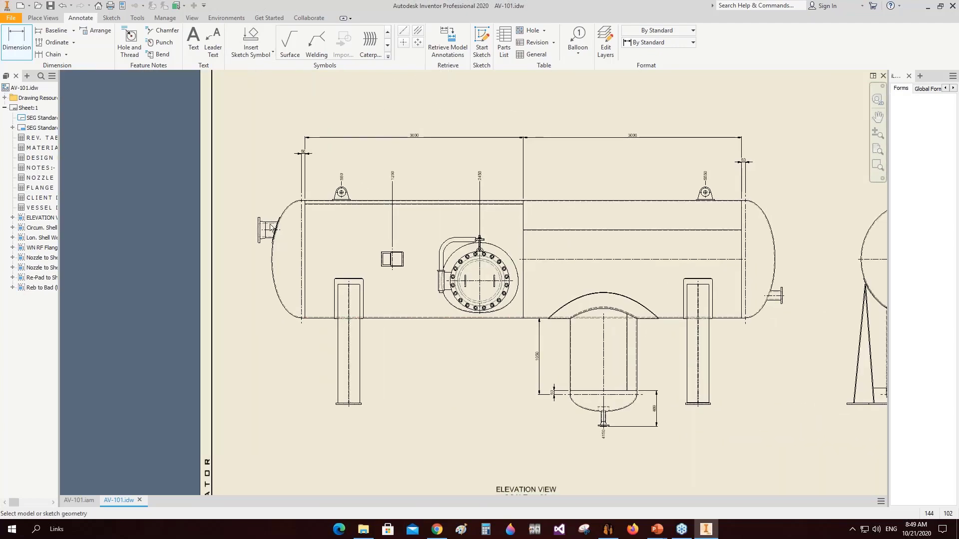
pyautogui.scroll(-5, 270, 227)
pyautogui.click(216, 213)
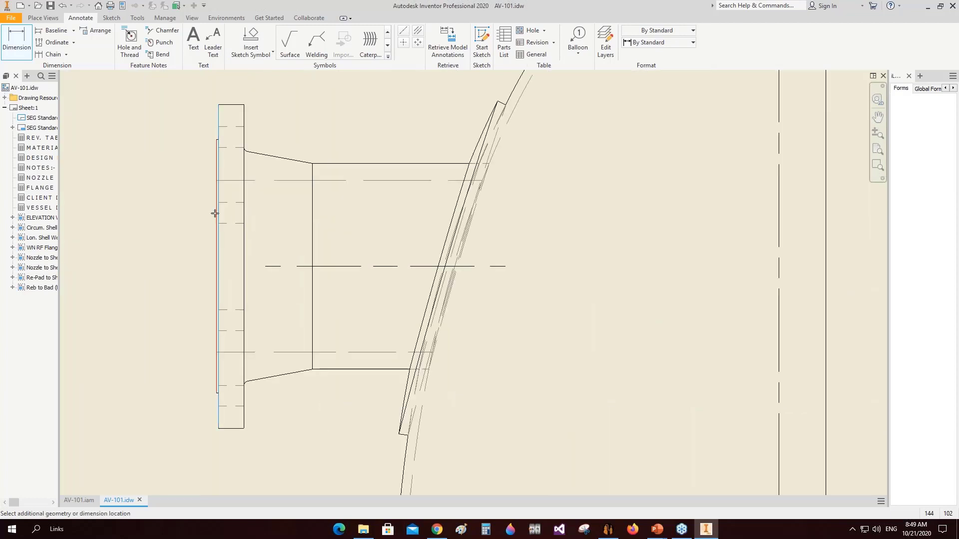
pyautogui.click(17, 56)
pyautogui.click(215, 174)
pyautogui.scroll(3, 218, 167)
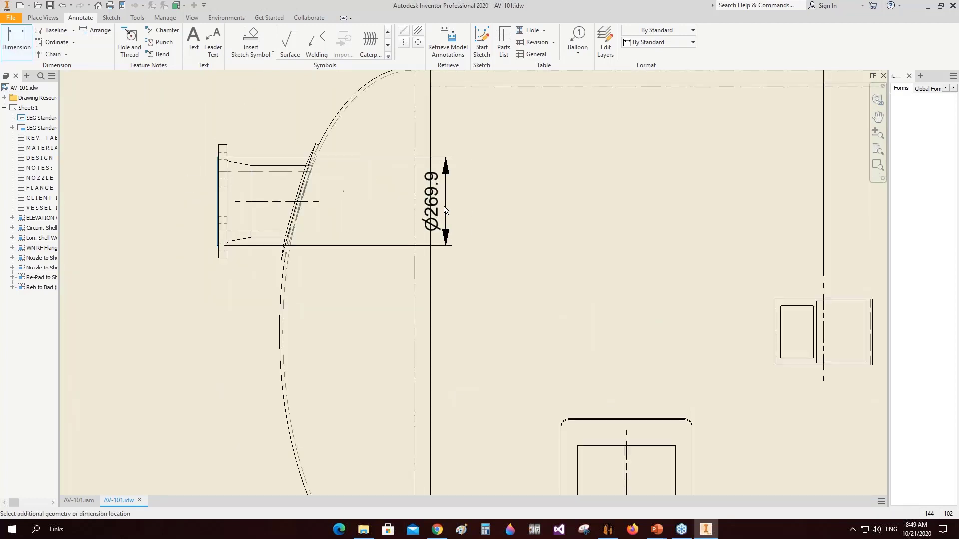
pyautogui.click(430, 205)
pyautogui.scroll(3, 368, 164)
pyautogui.moveTo(400, 273); pyautogui.dragTo(438, 437, button='middle')
pyautogui.click(392, 252)
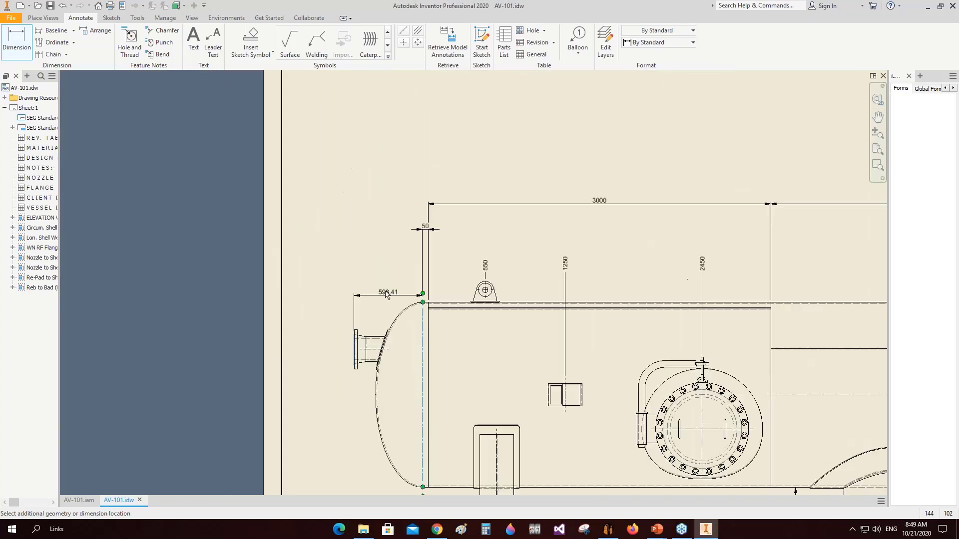
pyautogui.moveTo(434, 230); pyautogui.dragTo(447, 232, button='right')
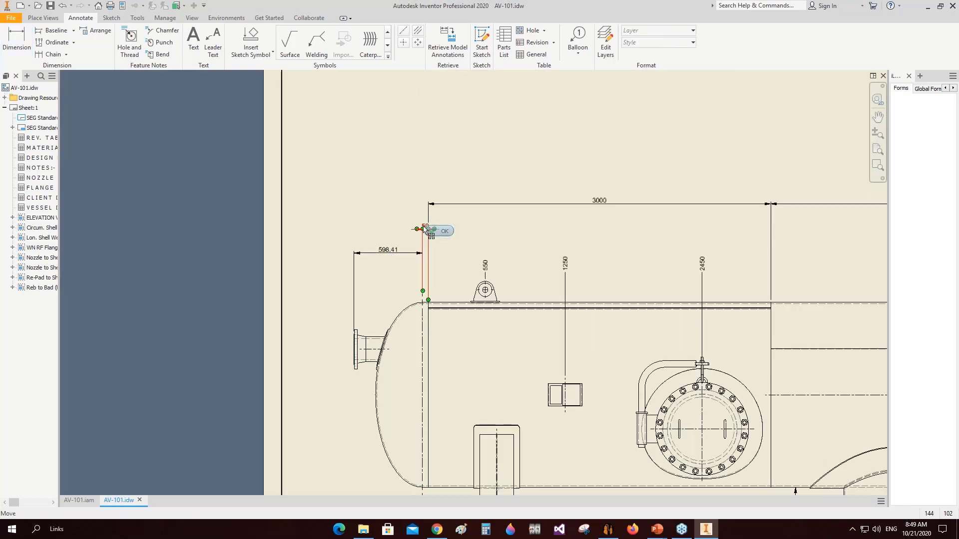
pyautogui.rightClick(421, 225)
pyautogui.press('Escape')
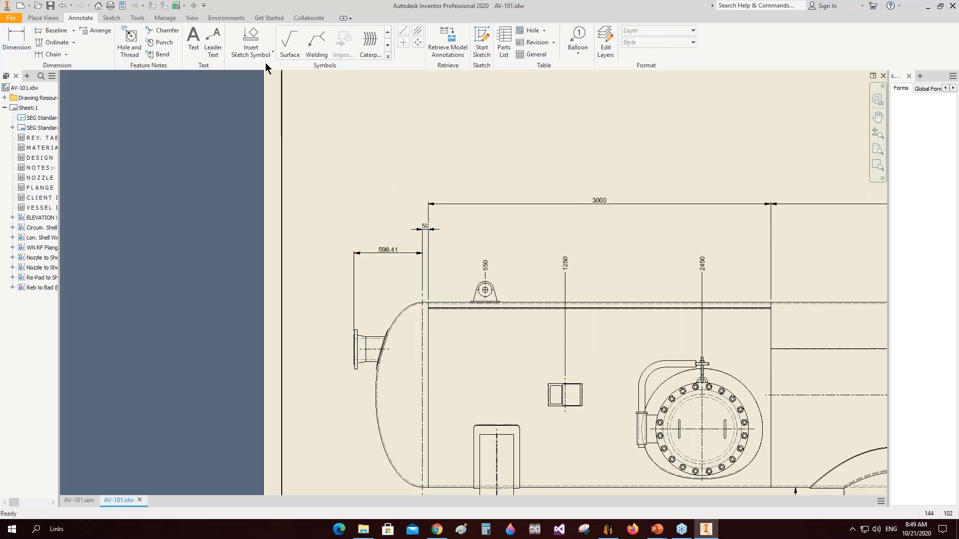
# Dimension the main shell's diameter between its top and bottom edges, placed just beyond the middle circumferential seam.
pyautogui.click(10, 46)
pyautogui.scroll(3, 215, 92)
pyautogui.scroll(-5, 542, 255)
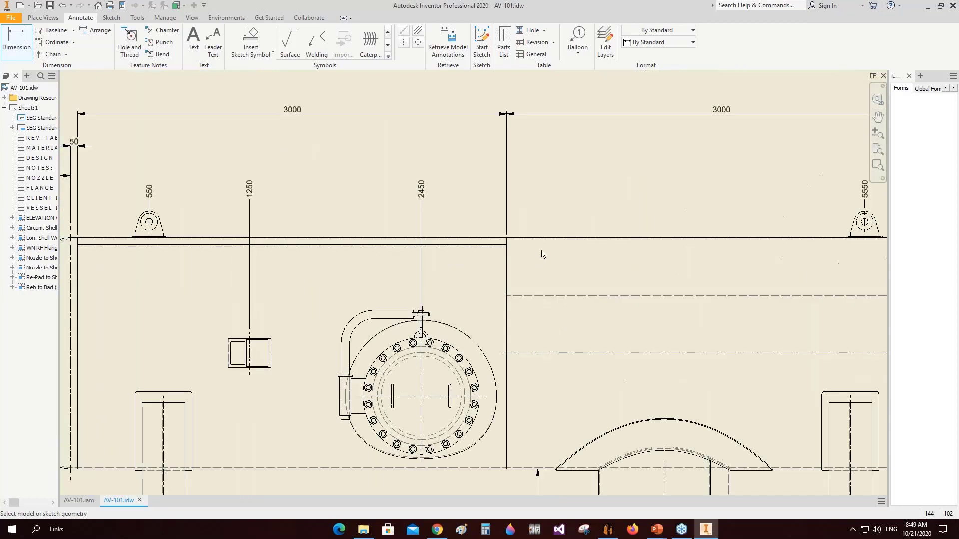
pyautogui.click(544, 243)
pyautogui.click(549, 469)
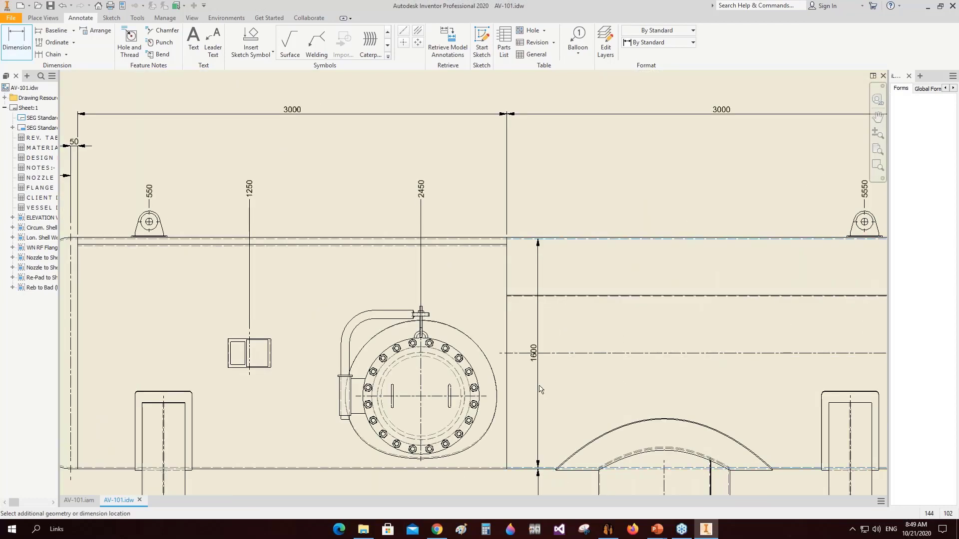
pyautogui.click(541, 375)
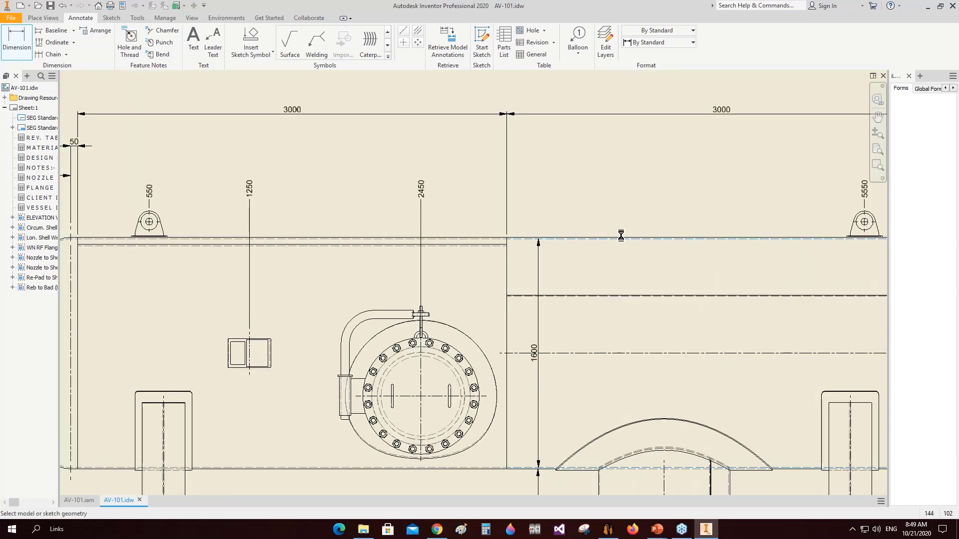
# Dimension the shell plate's thickness at the upper edge of the second shell course, placed just above the shell.
pyautogui.click(620, 238)
pyautogui.click(619, 223)
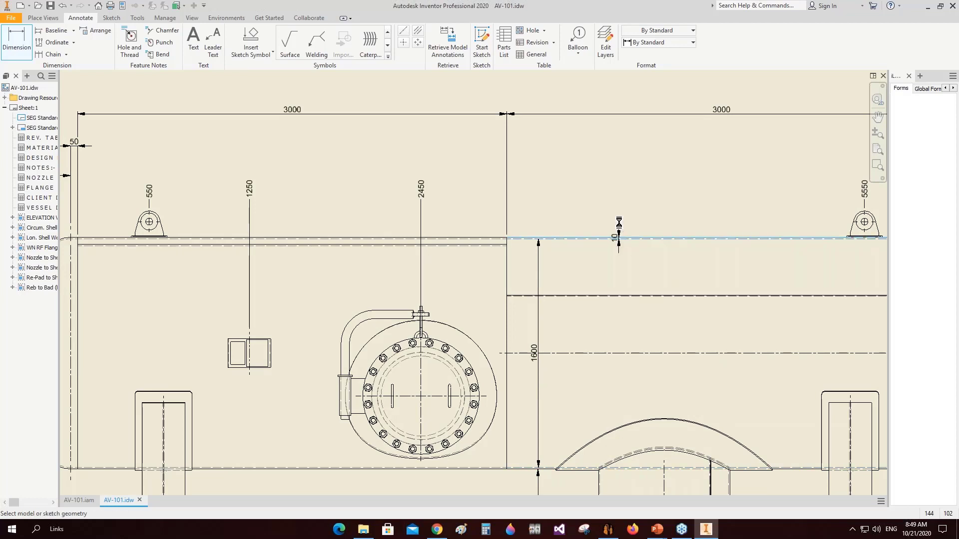
pyautogui.scroll(-3, 589, 240)
pyautogui.scroll(2, 355, 227)
# Add "S.F." on a second line under the left head's 50 mm straight-flange dimension and shift its text outside the extension lines.
pyautogui.rightClick(360, 226)
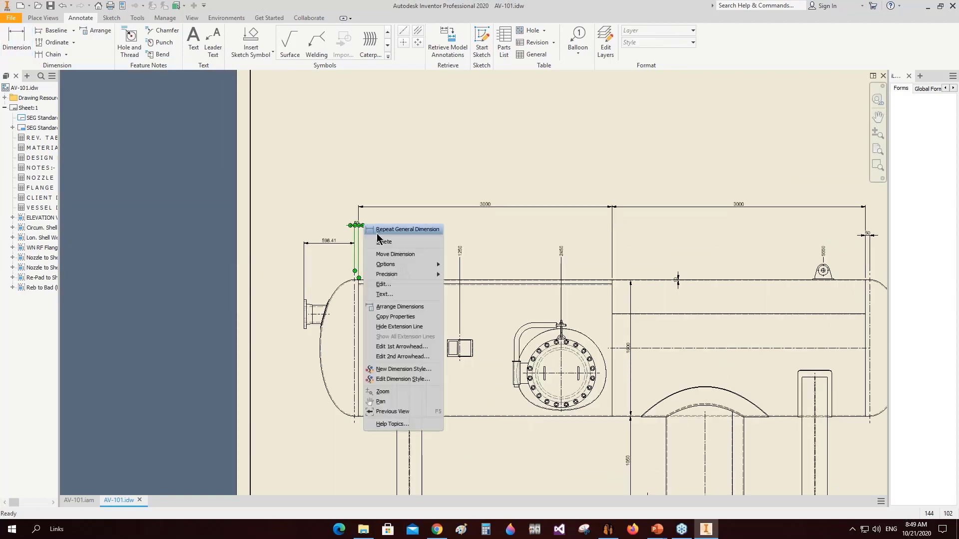
pyautogui.click(385, 294)
pyautogui.press('Return')
pyautogui.write('S.F.')
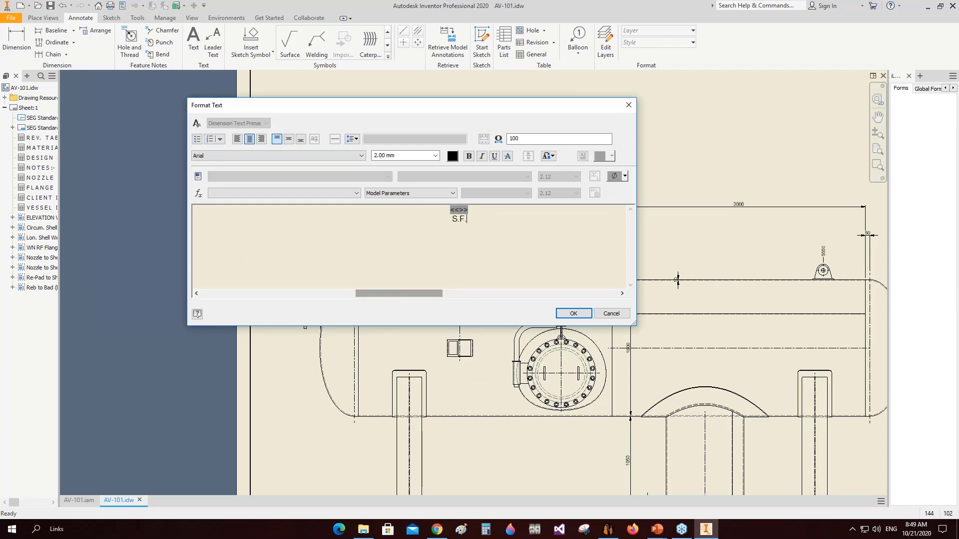
pyautogui.click(582, 314)
# Copy the S.F. dimension's properties to the 50 mm dimensions at the right head and the boot.
pyautogui.rightClick(343, 227)
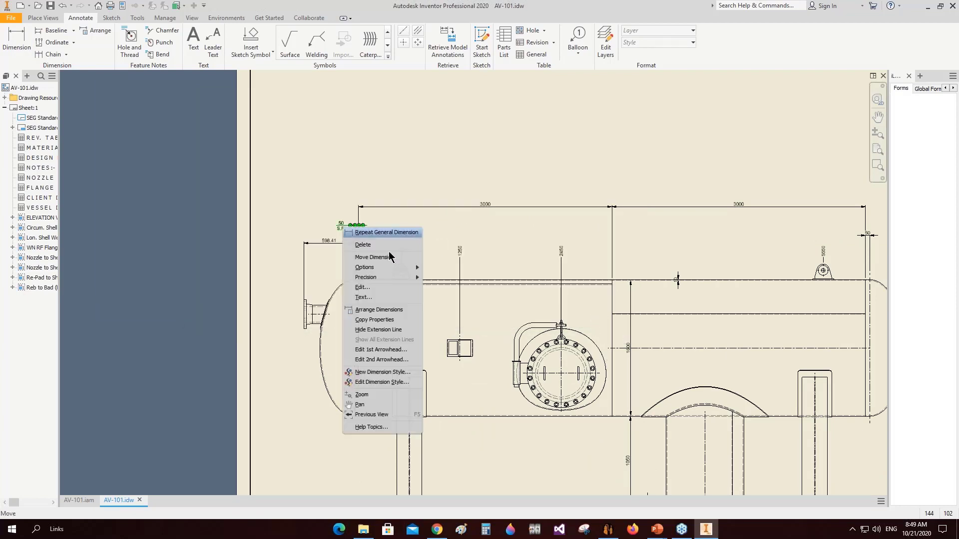
pyautogui.click(390, 320)
pyautogui.moveTo(648, 450); pyautogui.dragTo(551, 215, button='middle')
pyautogui.moveTo(595, 329); pyautogui.dragTo(402, 481, button='middle')
pyautogui.moveTo(391, 198); pyautogui.dragTo(596, 209, button='middle')
# Append "THK." to the shell thickness dimension's text.
pyautogui.rightClick(593, 200)
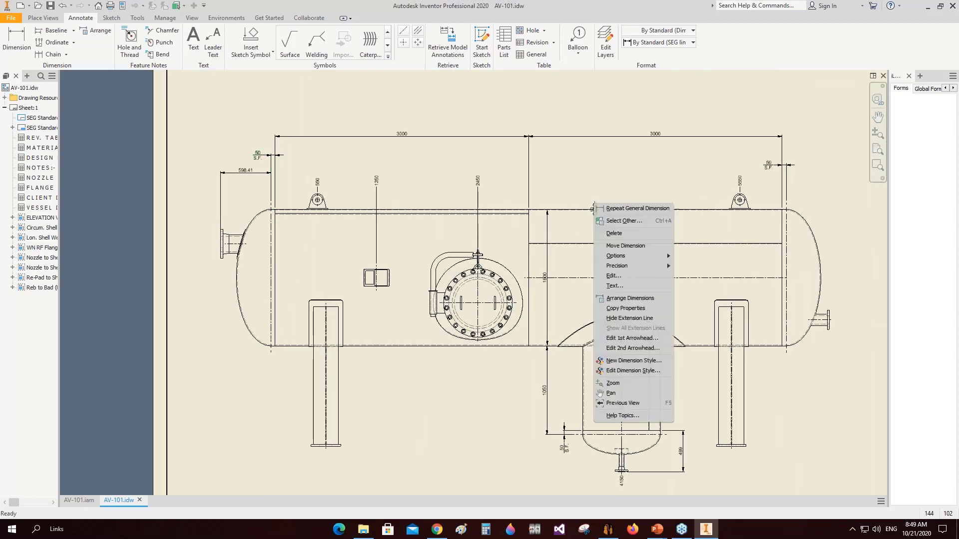
pyautogui.click(624, 284)
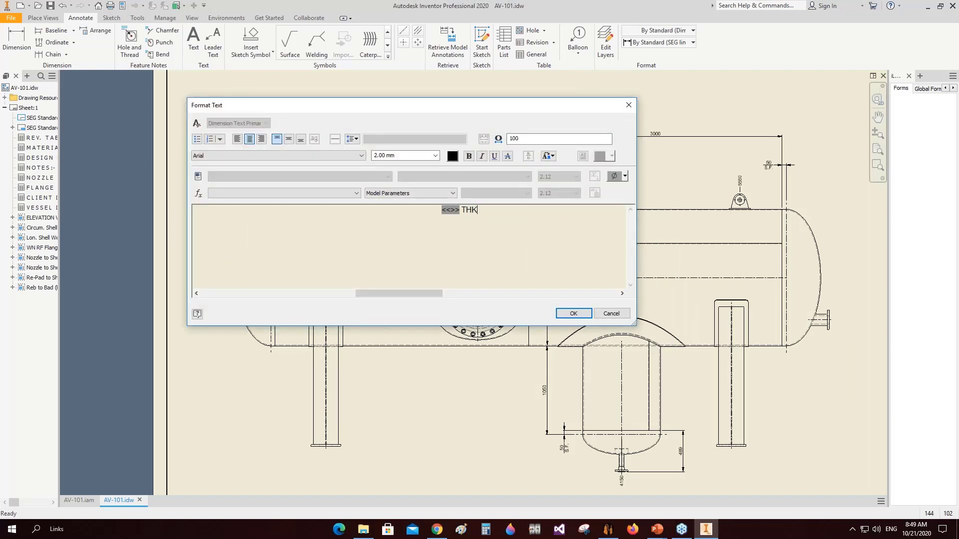
pyautogui.click(576, 315)
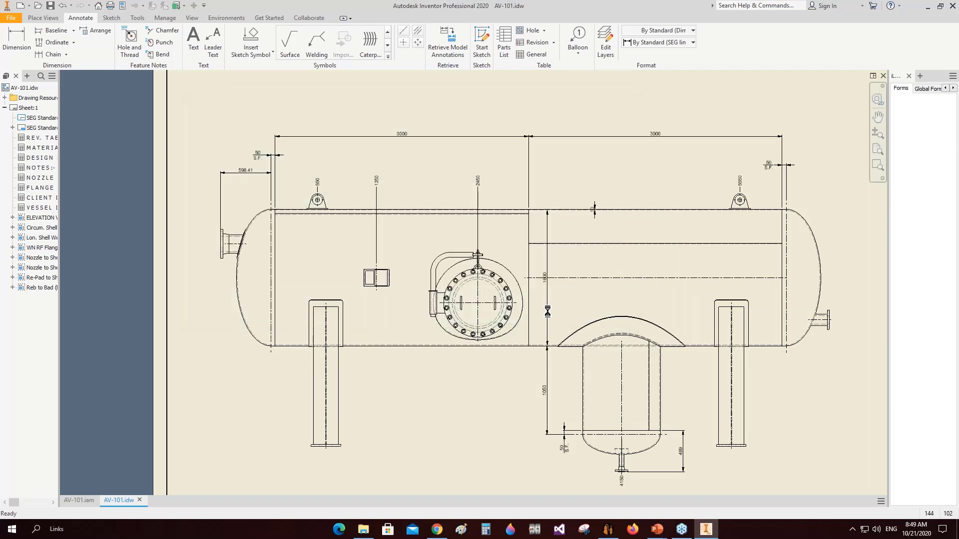
# Prefix the main shell's diameter dimension with "I.D." and move the THK. text onto a leader above the shell.
pyautogui.click(547, 307)
pyautogui.rightClick(546, 307)
pyautogui.click(572, 385)
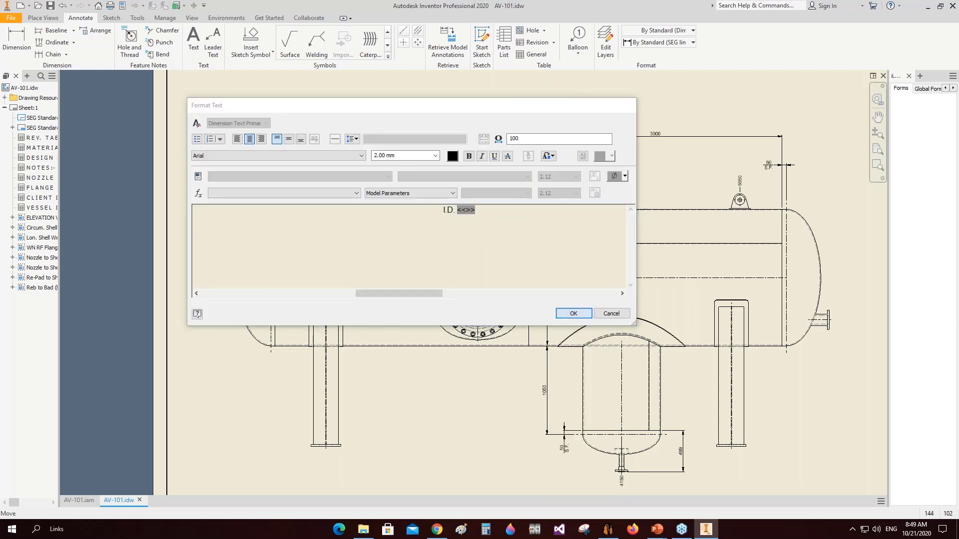
pyautogui.click(573, 313)
pyautogui.scroll(3, 593, 204)
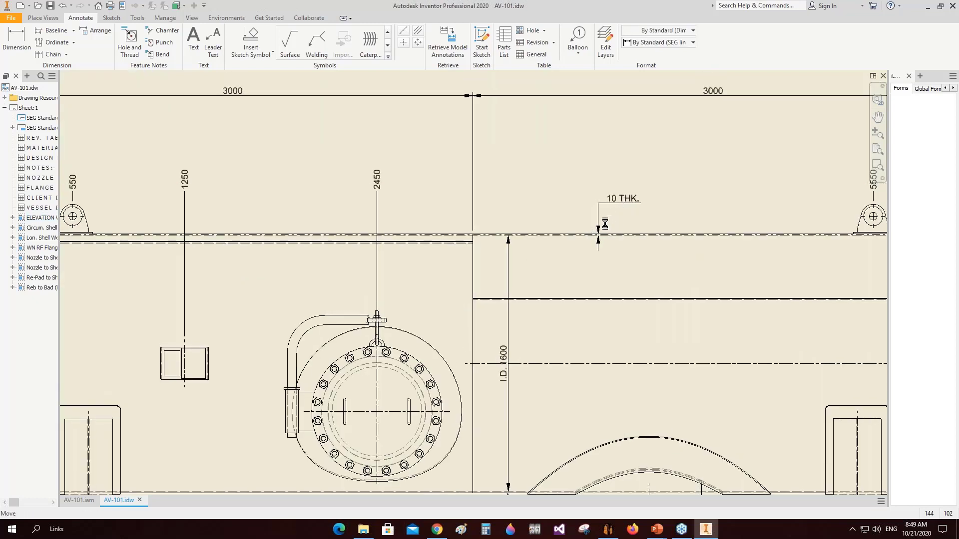
pyautogui.scroll(-5, 605, 223)
# Dimension the overall length between the left and right heads' tangent lines, placed above the shell course dimensions.
pyautogui.click(16, 42)
pyautogui.scroll(3, 458, 267)
pyautogui.scroll(3, 459, 267)
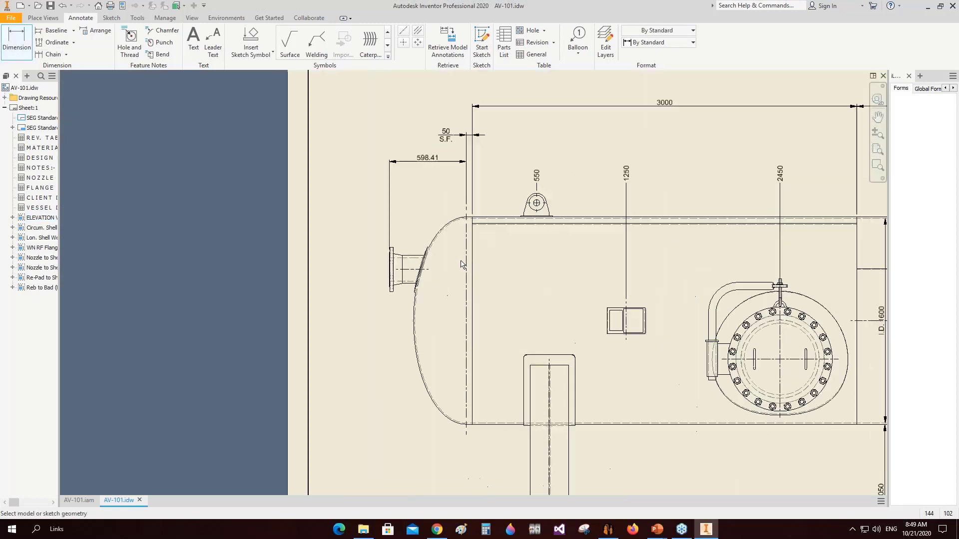
pyautogui.click(465, 232)
pyautogui.scroll(-4, 469, 231)
pyautogui.click(741, 227)
pyautogui.moveTo(741, 227); pyautogui.dragTo(732, 226, button='middle')
pyautogui.scroll(3, 733, 224)
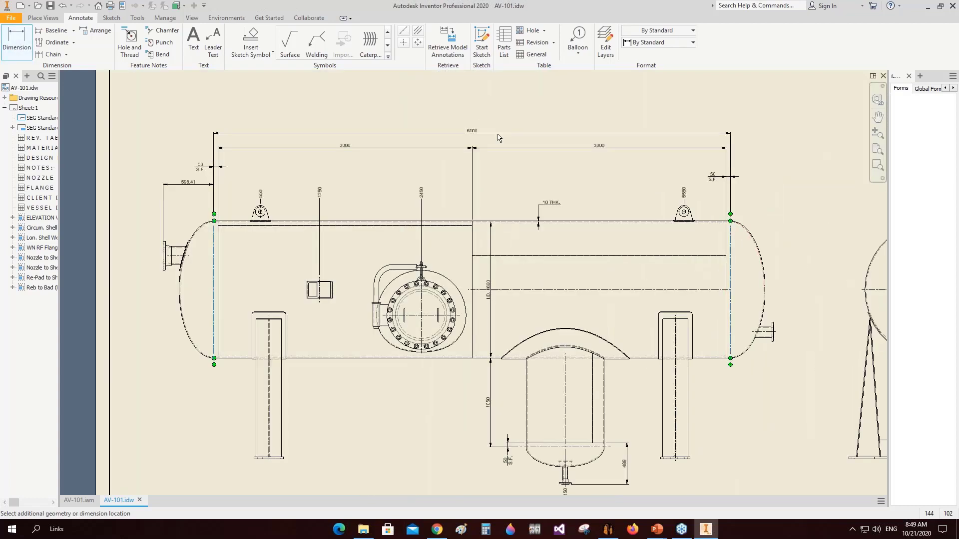
pyautogui.click(497, 137)
pyautogui.scroll(-3, 508, 183)
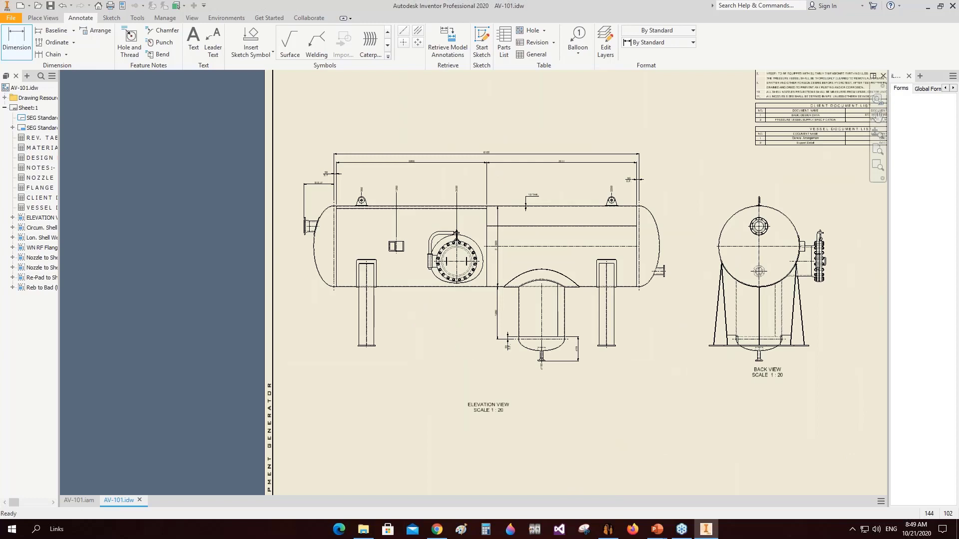
# Balloon the right head nozzle with its tag N02 in the Nozzle Tag No. style, placed beyond its flange face.
pyautogui.click(581, 36)
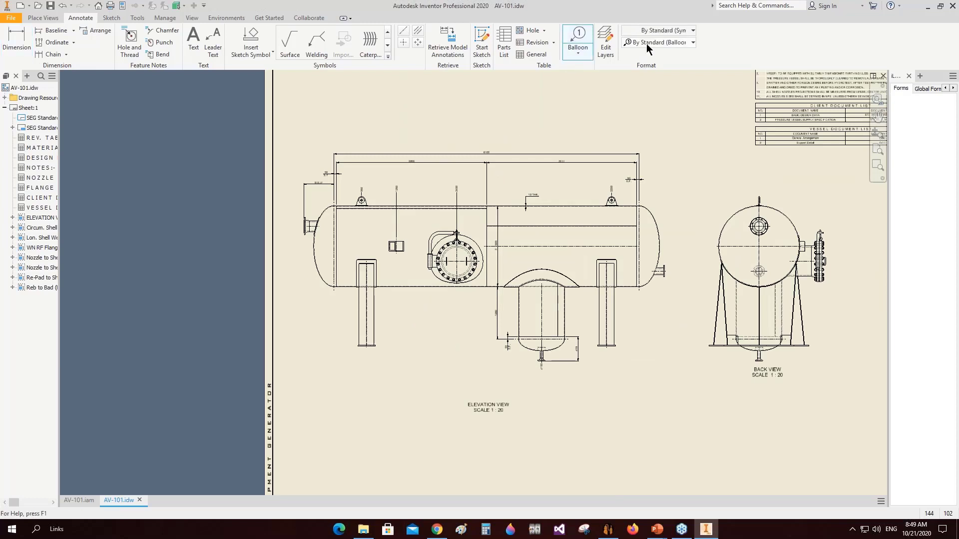
pyautogui.click(646, 44)
pyautogui.click(653, 116)
pyautogui.scroll(6, 668, 285)
pyautogui.click(672, 230)
pyautogui.click(120, 155)
pyautogui.click(109, 184)
pyautogui.click(128, 155)
pyautogui.click(122, 184)
pyautogui.click(197, 176)
pyautogui.scroll(-3, 798, 245)
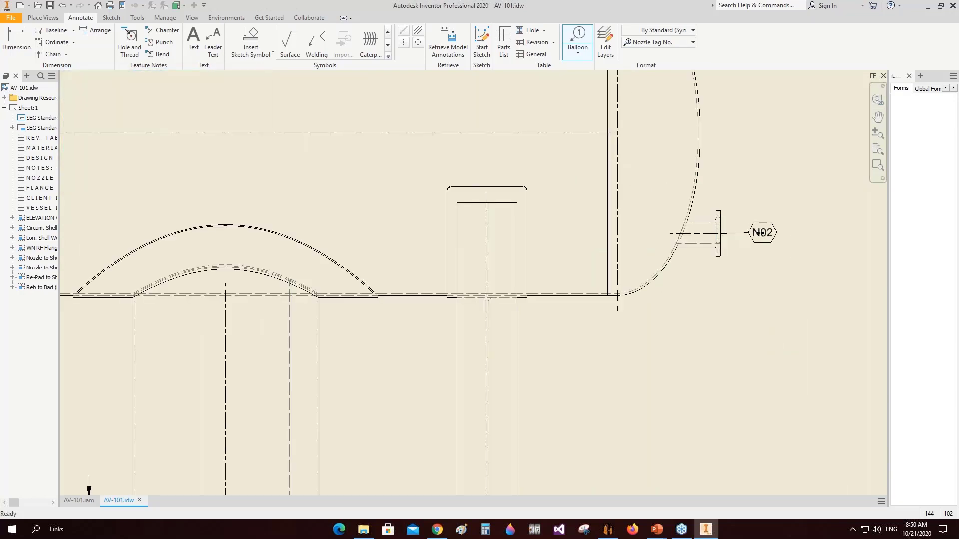
pyautogui.click(779, 234)
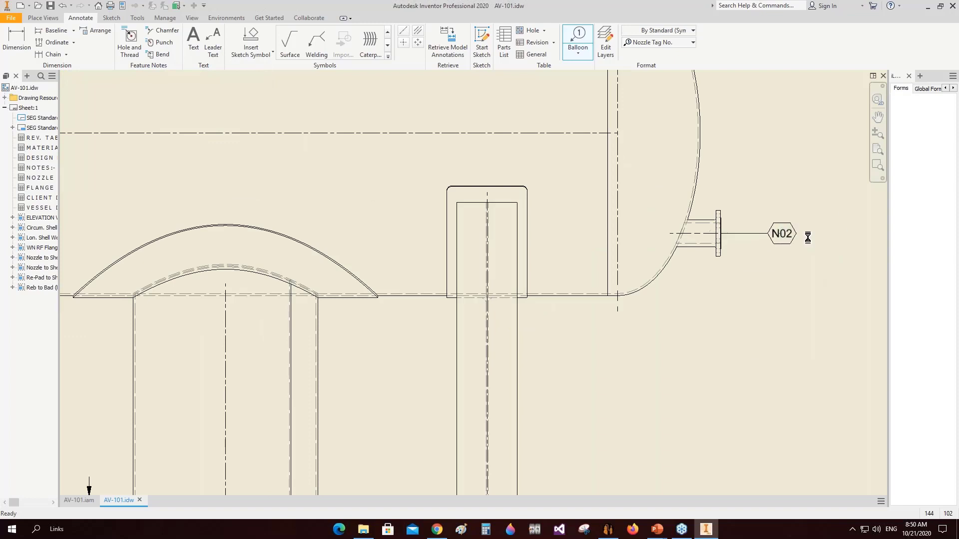
# Balloon the boot's bottom nozzle with its tag N4, placed directly below the 4150 ordinate dimension.
pyautogui.scroll(-4, 743, 216)
pyautogui.scroll(5, 545, 280)
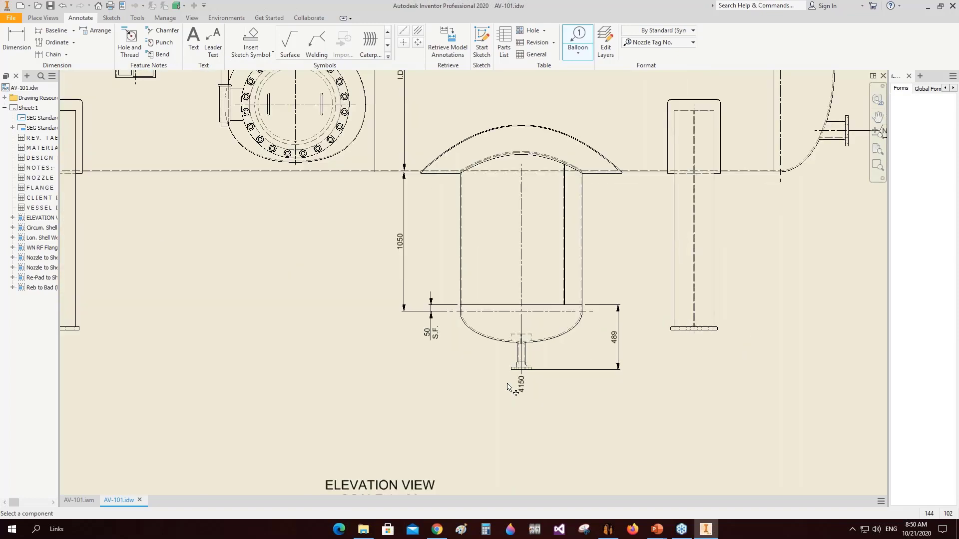
pyautogui.click(545, 281)
pyautogui.click(545, 362)
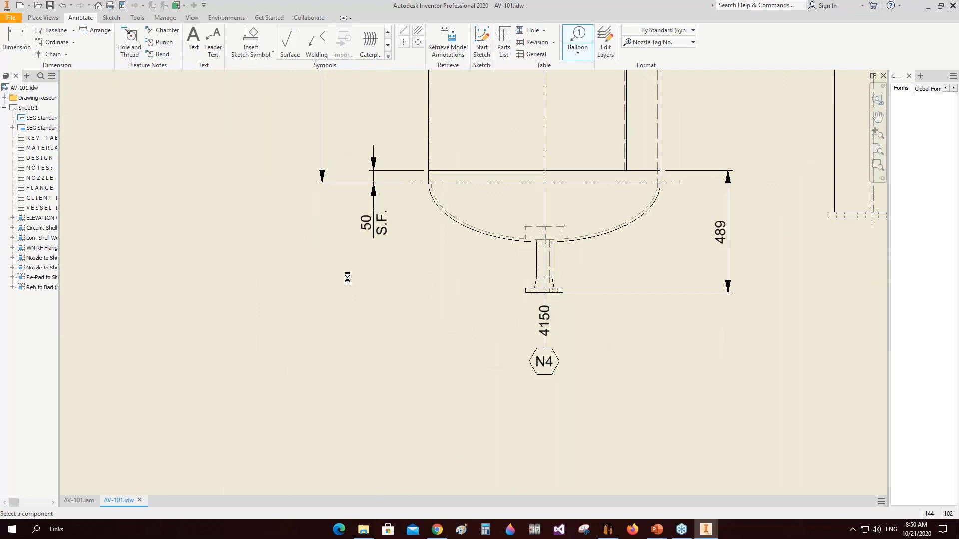
pyautogui.scroll(-3, 349, 292)
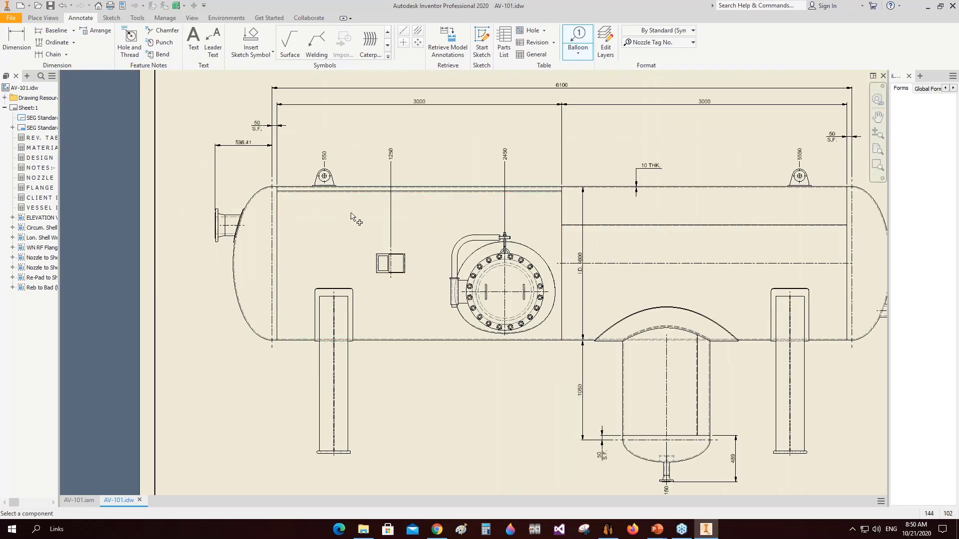
# Balloon the left lifting lug with its tag LUG-1, placed above the 550 ordinate dimension.
pyautogui.scroll(5, 325, 170)
pyautogui.click(331, 179)
pyautogui.scroll(-3, 323, 161)
pyautogui.moveTo(320, 159); pyautogui.dragTo(325, 231, button='middle')
pyautogui.rightClick(335, 181)
pyautogui.click(383, 182)
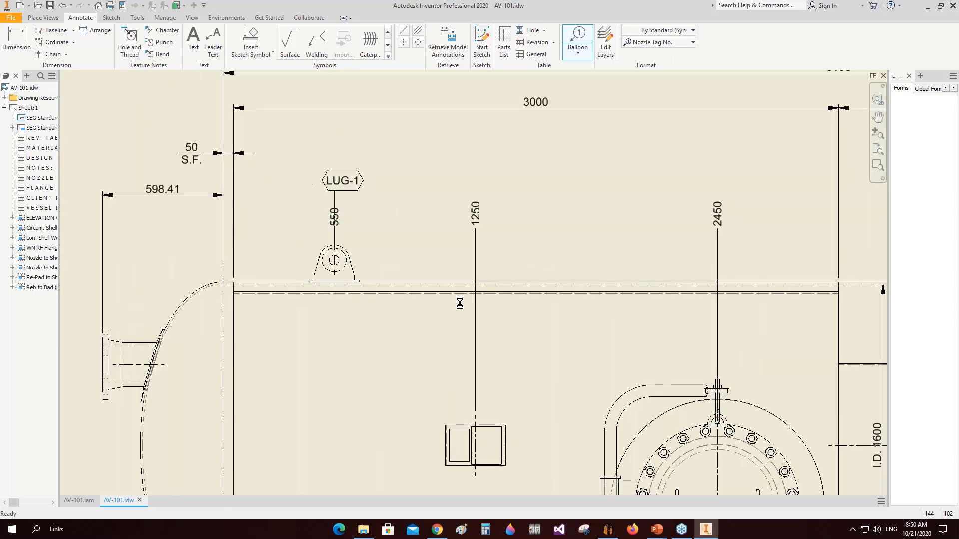
# Balloon the nameplate bracket with its tag NP above the 1250 ordinate dimension, aligned with the LUG-1 balloon, and end the tagging.
pyautogui.scroll(5, 476, 425)
pyautogui.click(475, 422)
pyautogui.scroll(-5, 468, 373)
pyautogui.moveTo(460, 280); pyautogui.dragTo(479, 402, button='middle')
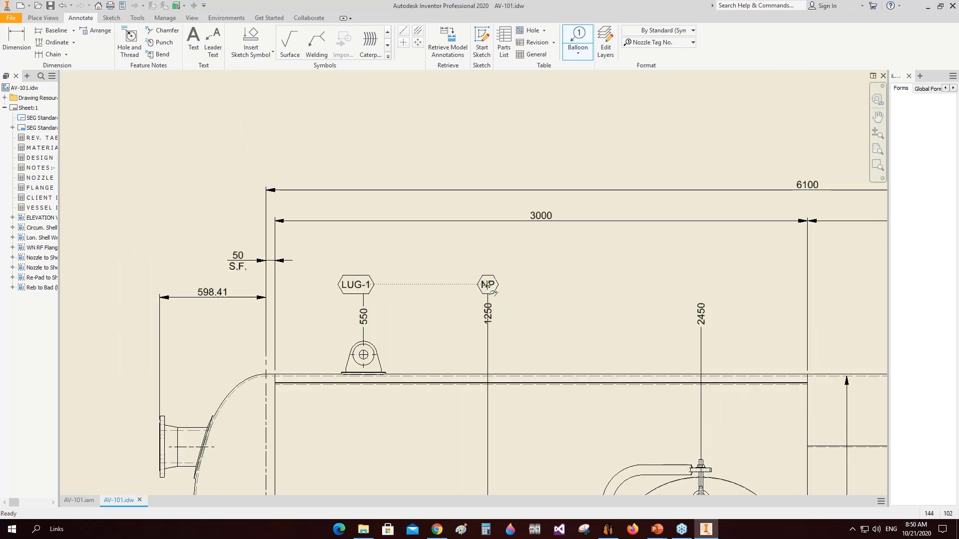
pyautogui.rightClick(486, 284)
pyautogui.click(532, 284)
pyautogui.scroll(-5, 577, 279)
pyautogui.moveTo(606, 259)
pyautogui.mouseDown(button='middle')
pyautogui.moveTo(532, 200)
pyautogui.moveTo(449, 203)
pyautogui.mouseUp(button='middle')
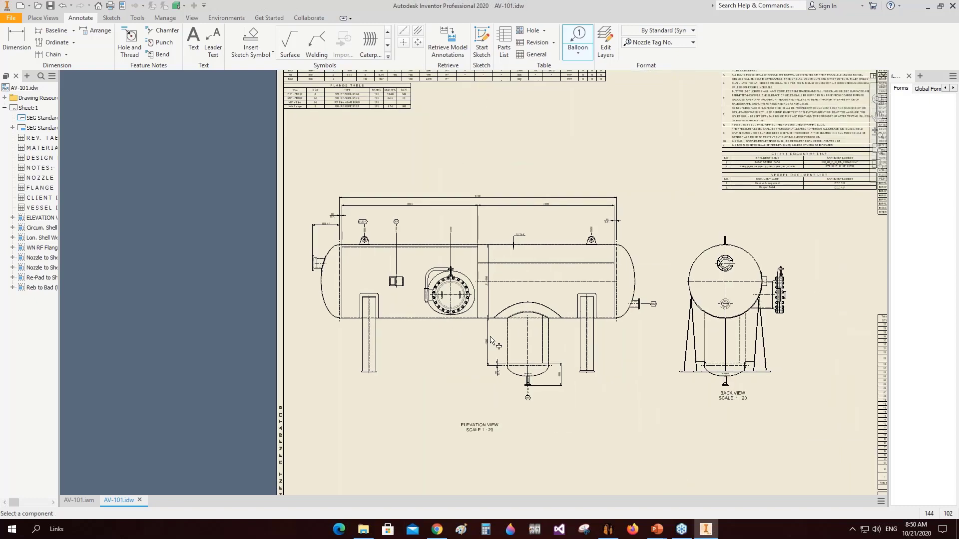
pyautogui.rightClick(469, 213)
pyautogui.click(407, 208)
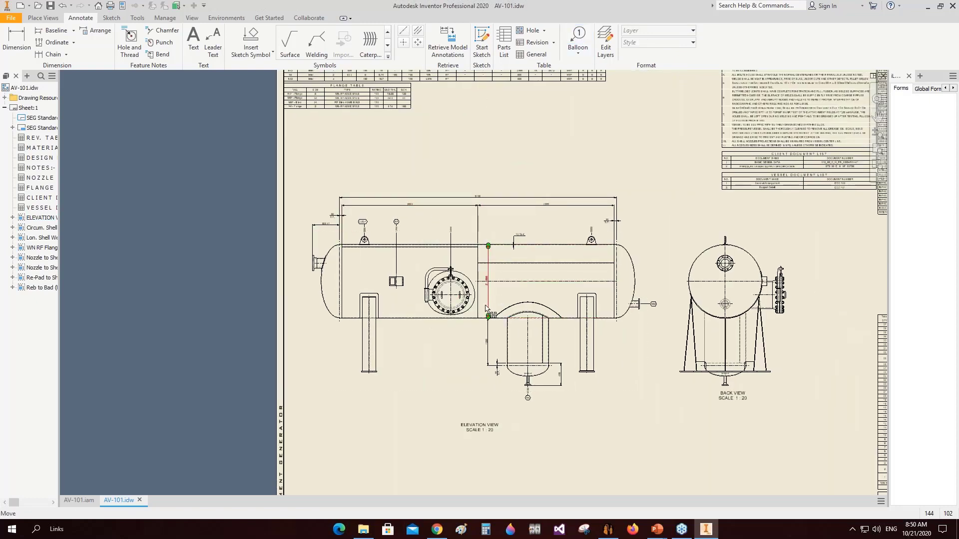
# Switch to Static Equipment Generator and update the item numbers of AV-101.
pyautogui.click(578, 38)
pyautogui.click(659, 43)
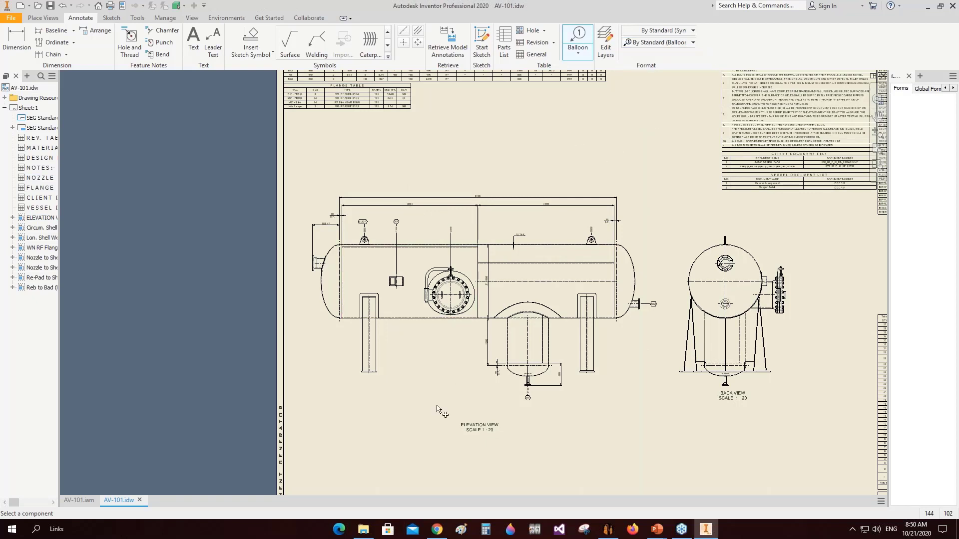
pyautogui.click(608, 528)
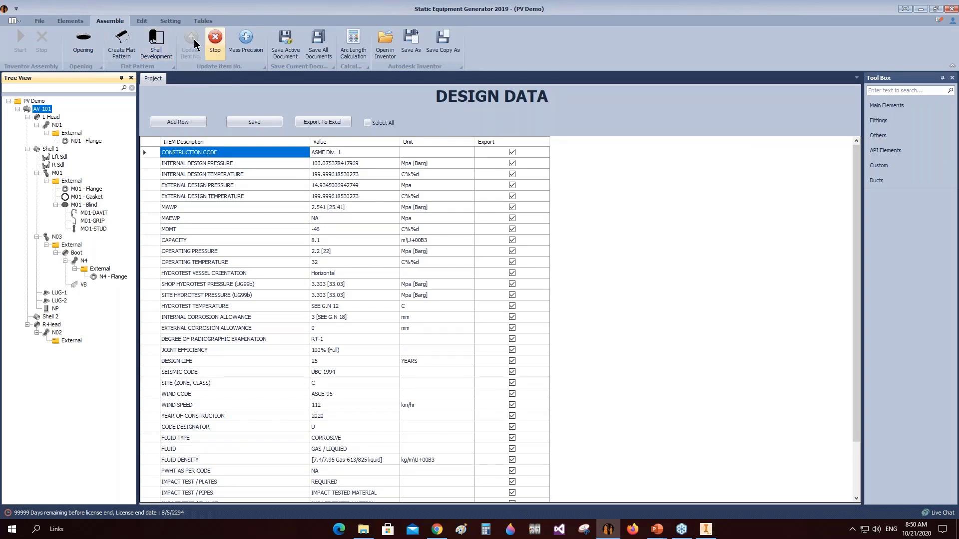
# Open the Bill of Material table, check its item numbers, and return to the AV-101 drawing in Inventor.
pyautogui.click(206, 21)
pyautogui.click(14, 41)
pyautogui.click(608, 529)
pyautogui.click(655, 488)
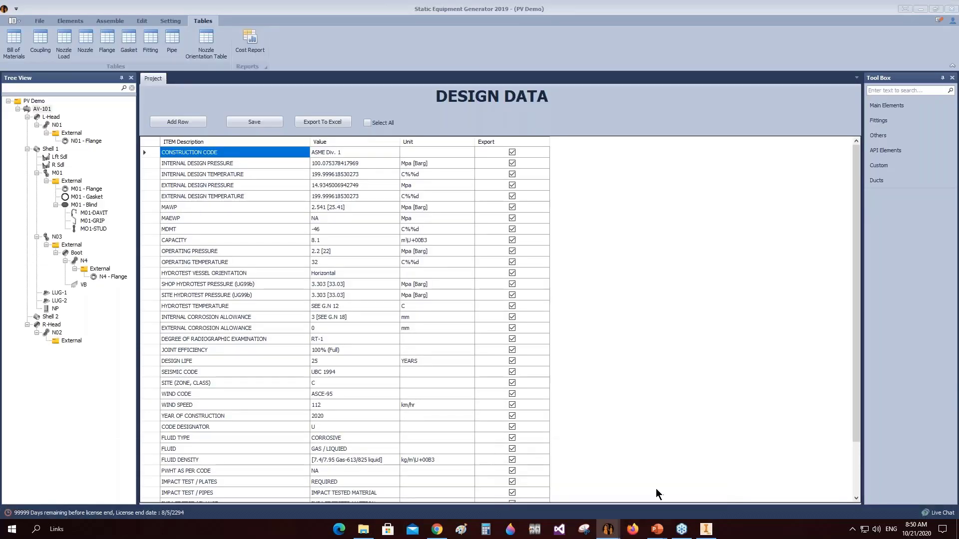
pyautogui.click(608, 529)
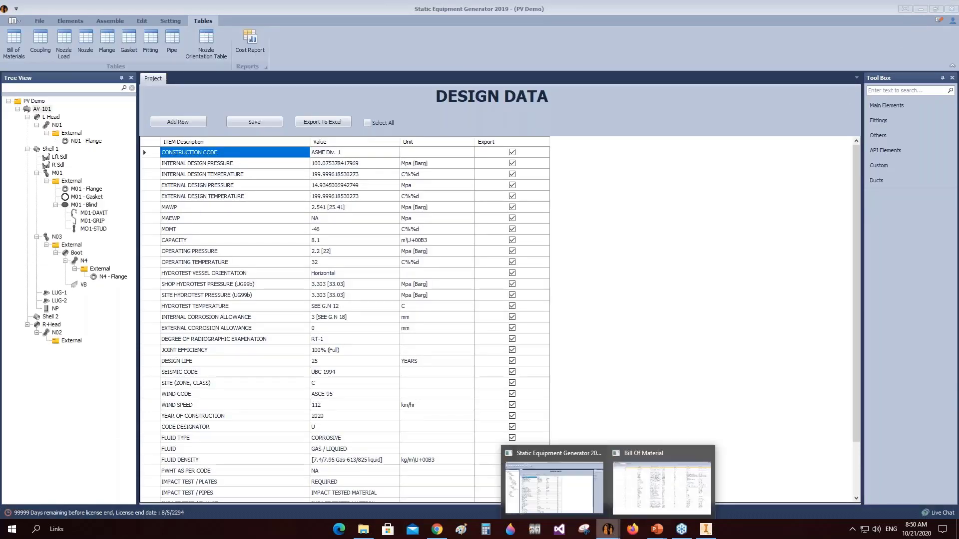
pyautogui.click(640, 493)
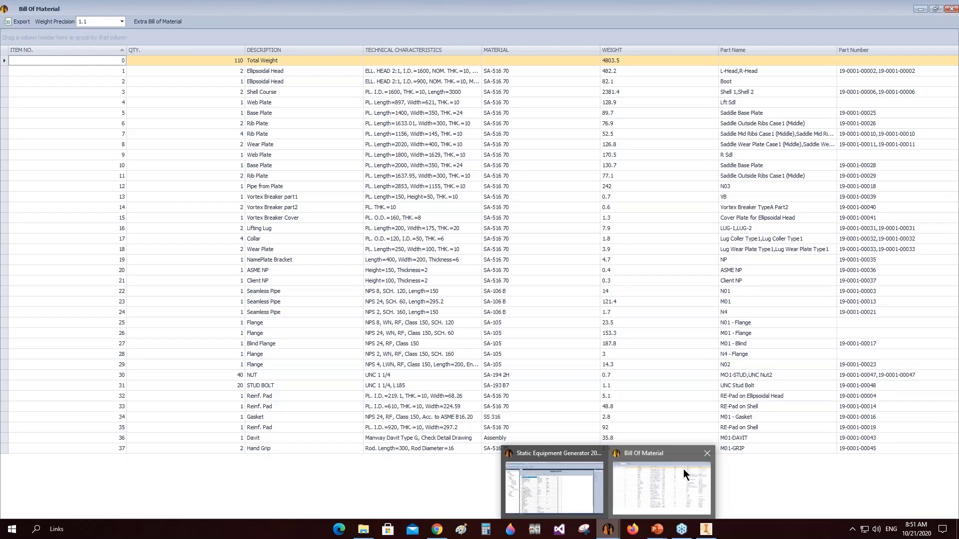
pyautogui.click(711, 454)
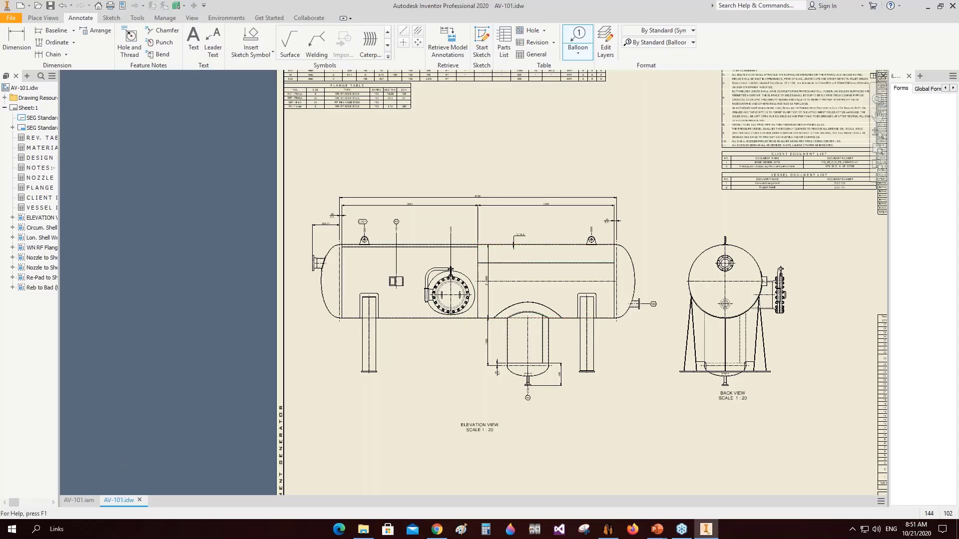
pyautogui.click(88, 500)
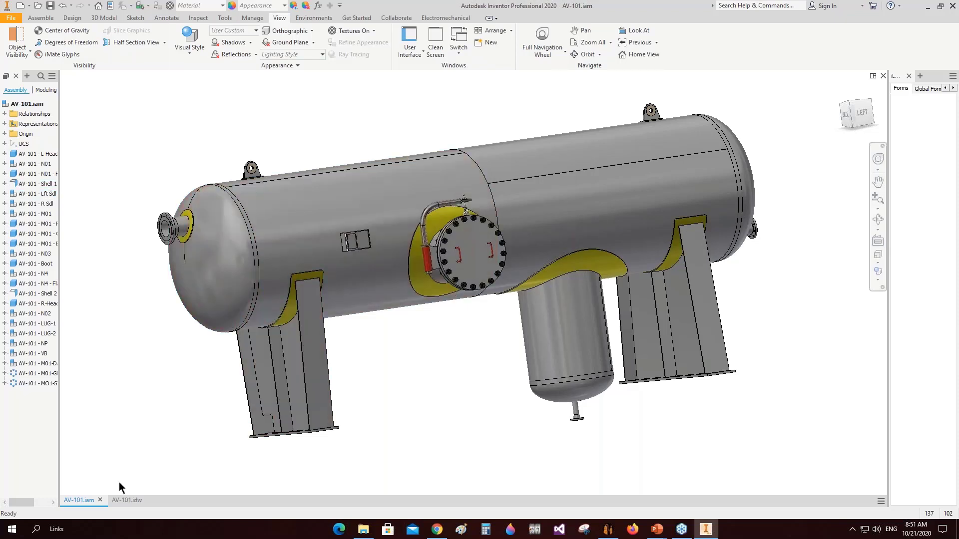
pyautogui.click(127, 500)
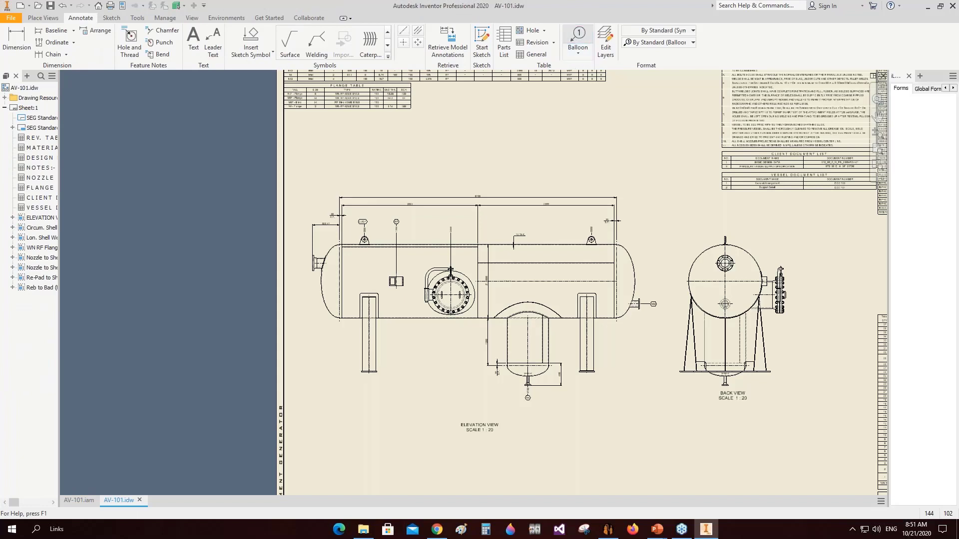
# Balloon the left ellipsoidal head in the Item No in Bill of material style, placed below and outside the head.
pyautogui.click(583, 32)
pyautogui.click(693, 43)
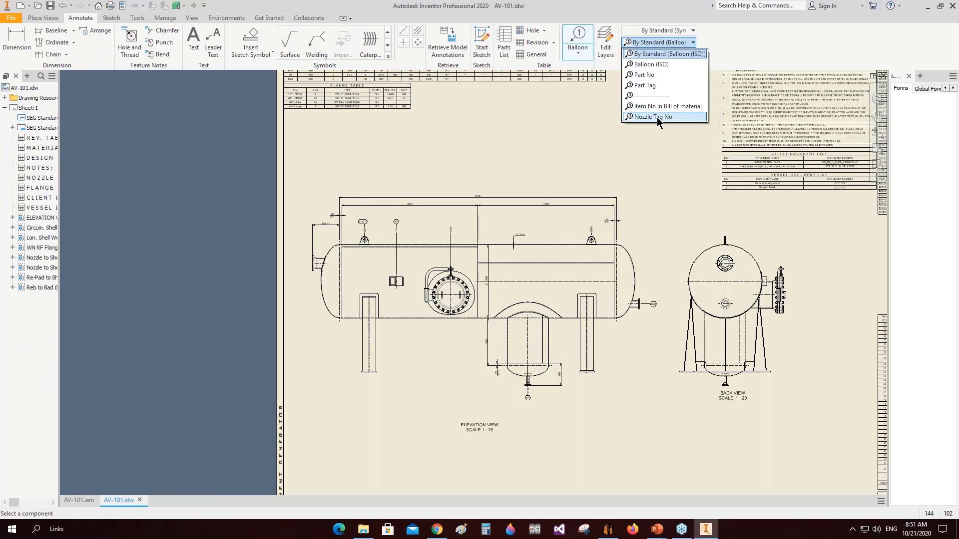
pyautogui.click(667, 106)
pyautogui.click(331, 312)
pyautogui.scroll(3, 328, 323)
pyautogui.rightClick(314, 300)
pyautogui.click(358, 300)
pyautogui.scroll(-3, 333, 325)
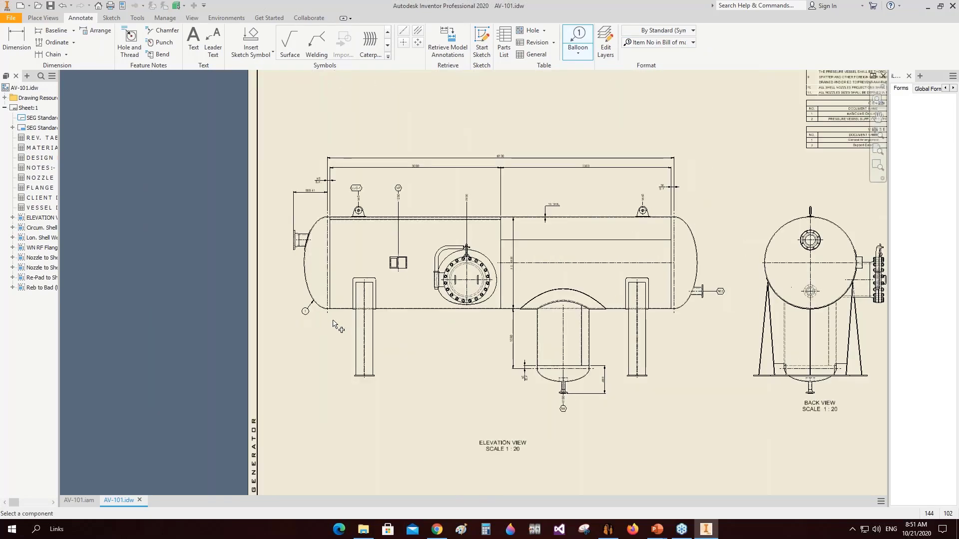
# Examine the ellipsoidal head rows of the drawing's material list for their item number and quantity.
pyautogui.scroll(-5, 333, 322)
pyautogui.scroll(6, 470, 351)
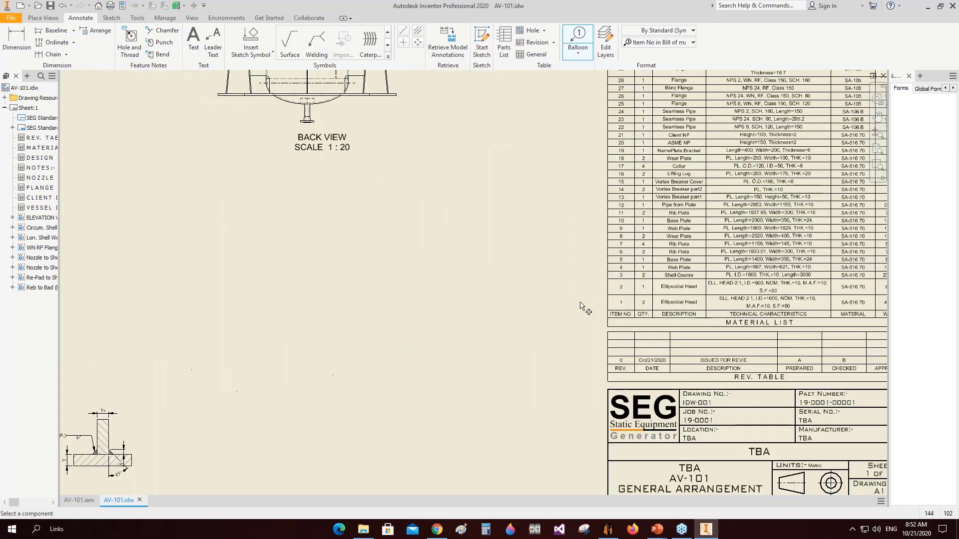
pyautogui.scroll(4, 580, 306)
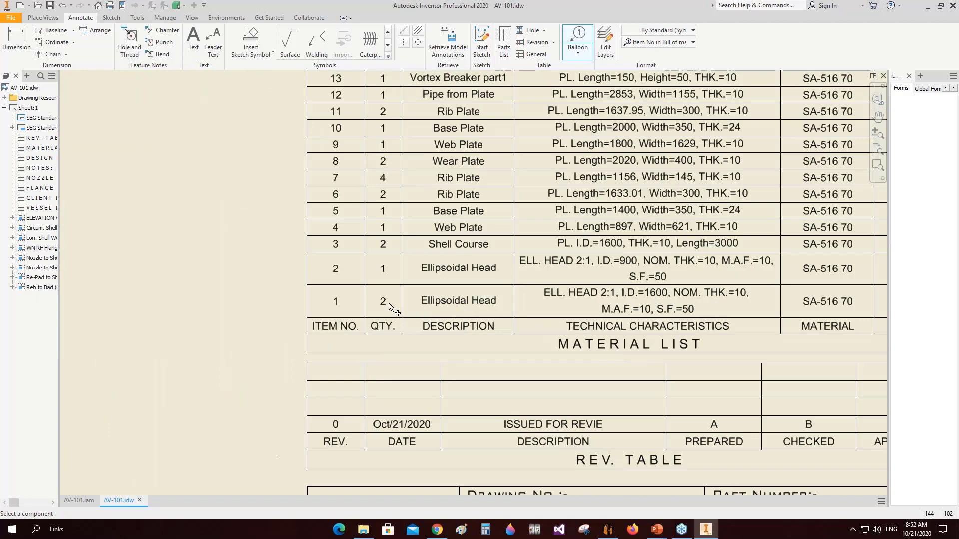
pyautogui.scroll(4, 389, 306)
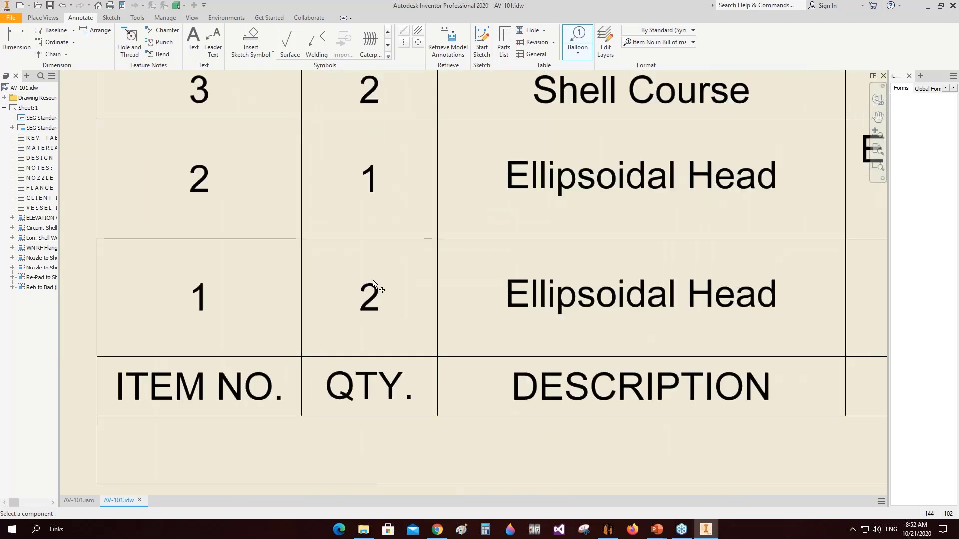
# Balloon the right ellipsoidal head in the elevation view, placing the item balloon below and outside the head near nozzle N02.
pyautogui.scroll(-6, 374, 283)
pyautogui.scroll(4, 357, 264)
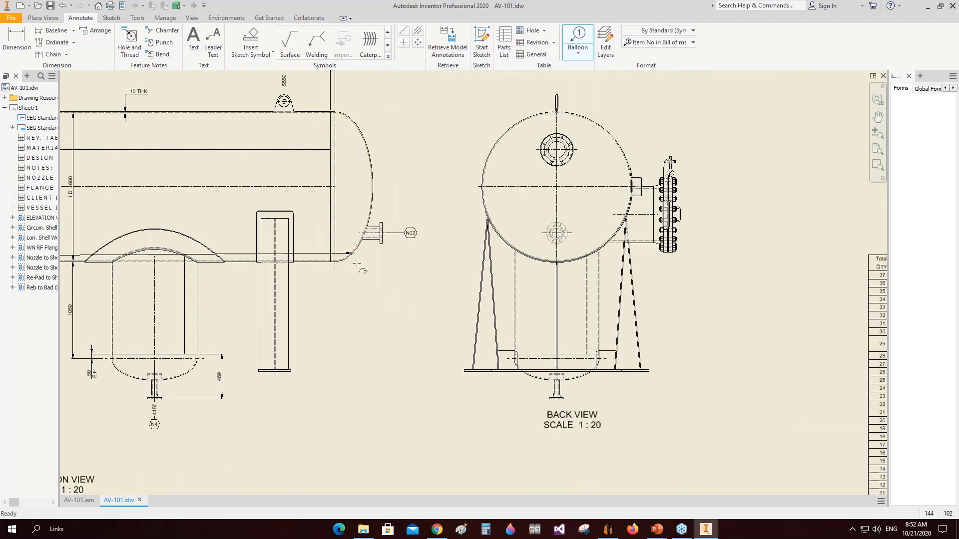
pyautogui.scroll(4, 367, 269)
pyautogui.click(368, 267)
pyautogui.rightClick(367, 267)
pyautogui.click(409, 267)
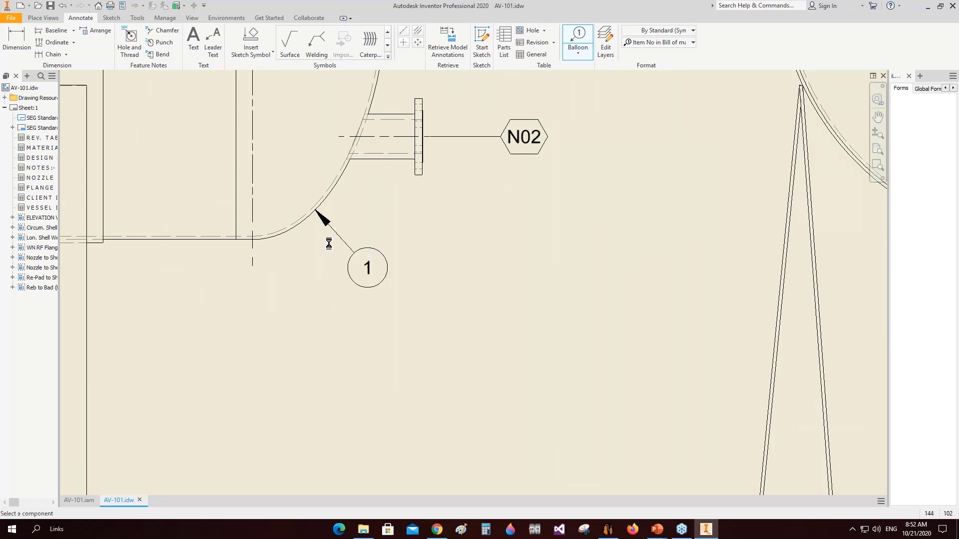
# Balloon the boot's bottom ellipsoidal head in the elevation view, placing the item balloon below and to the left of the head.
pyautogui.scroll(-5, 376, 267)
pyautogui.scroll(5, 439, 261)
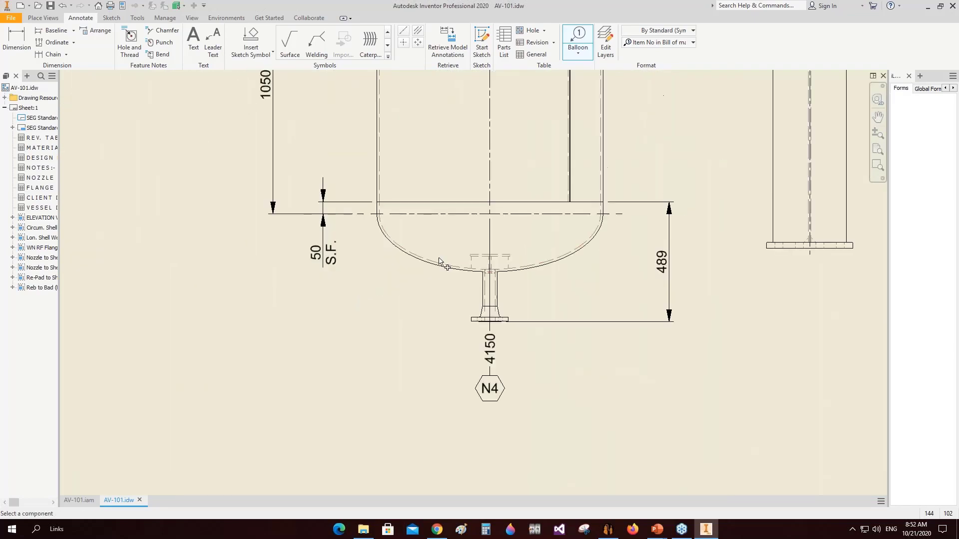
pyautogui.click(432, 265)
pyautogui.click(369, 298)
pyautogui.rightClick(370, 298)
pyautogui.click(412, 299)
# Compare the technical characteristics of items 1 and 2 in the material list with the ballooned heads, and end ballooning.
pyautogui.scroll(-5, 604, 353)
pyautogui.moveTo(604, 353); pyautogui.dragTo(411, 295, button='middle')
pyautogui.scroll(8, 719, 360)
pyautogui.moveTo(757, 380); pyautogui.dragTo(467, 342, button='middle')
pyautogui.scroll(-3, 689, 344)
pyautogui.scroll(2, 620, 325)
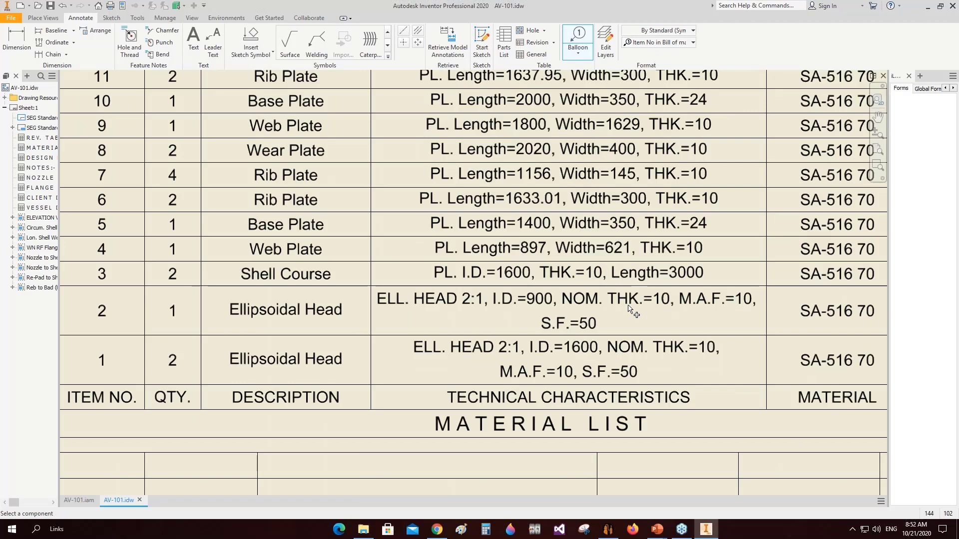
pyautogui.scroll(-5, 629, 305)
pyautogui.moveTo(170, 214); pyautogui.dragTo(572, 332, button='middle')
pyautogui.moveTo(338, 261); pyautogui.dragTo(354, 314, button='middle')
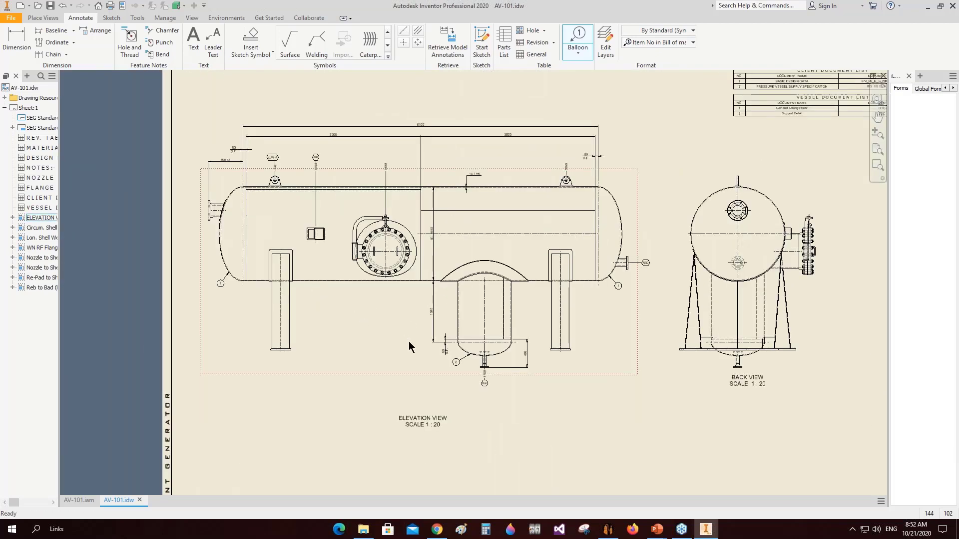
pyautogui.press('Escape')
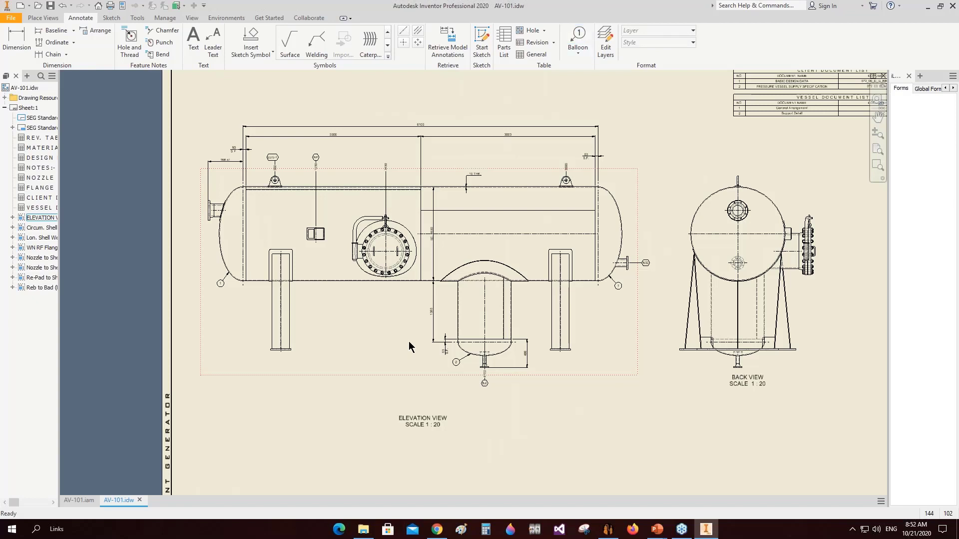
# Check the left head nozzle's projection dimension in the elevation view, and open N01's projection calculator in Static Equipment Generator.
pyautogui.scroll(8, 229, 169)
pyautogui.moveTo(343, 122); pyautogui.dragTo(414, 106, button='middle')
pyautogui.scroll(-3, 413, 106)
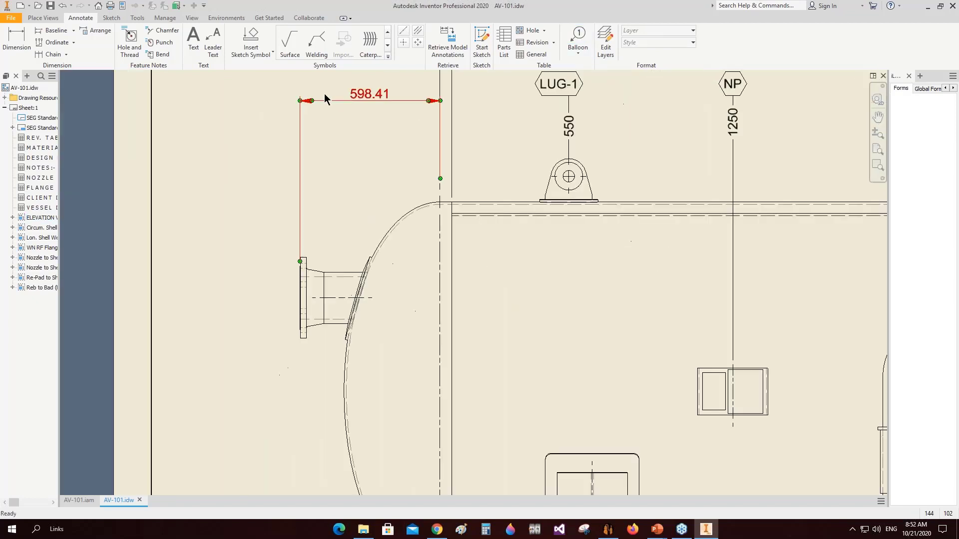
pyautogui.moveTo(376, 143); pyautogui.dragTo(371, 212, button='middle')
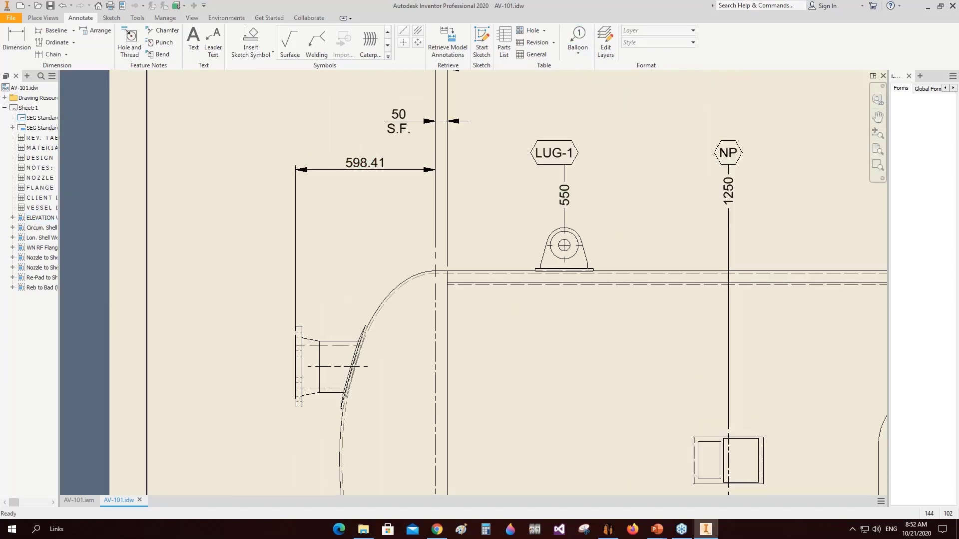
pyautogui.click(608, 529)
pyautogui.click(57, 124)
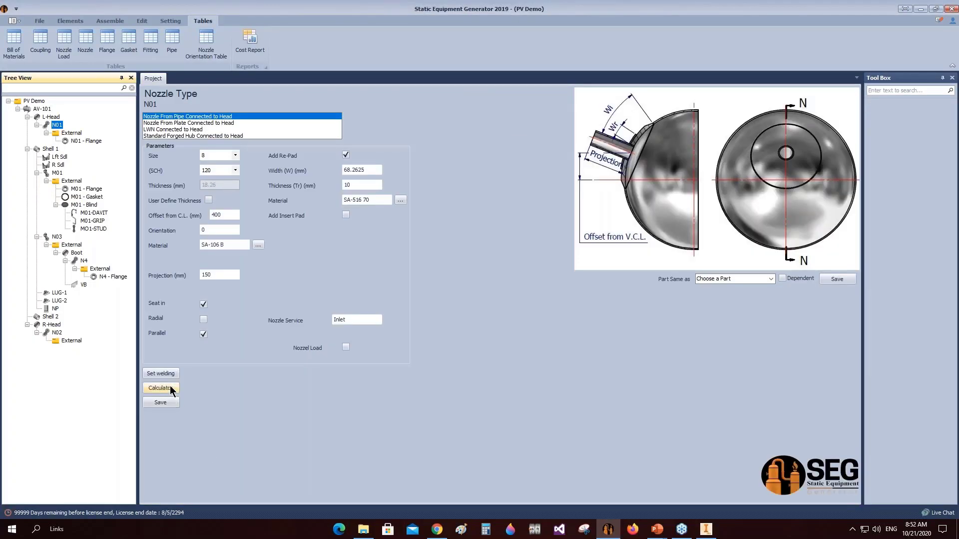
pyautogui.click(168, 388)
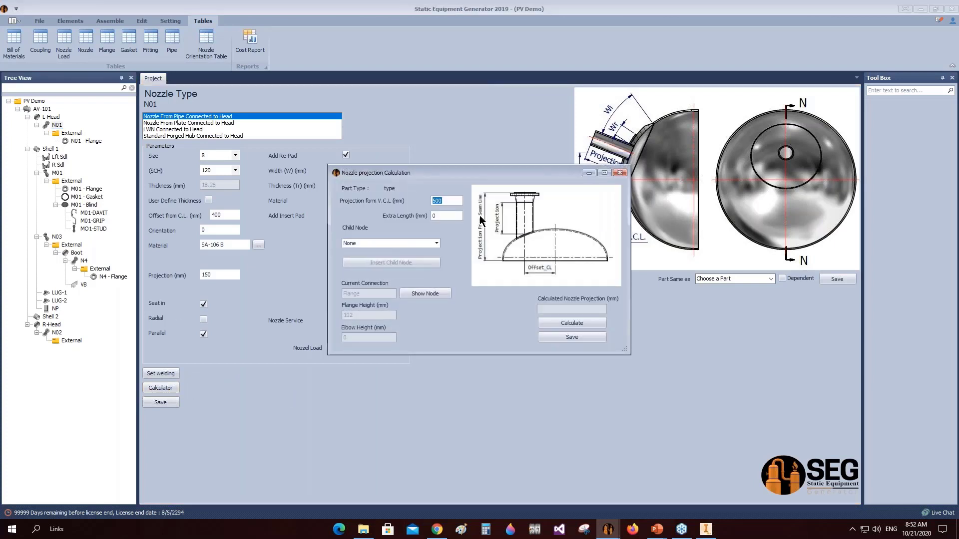
# Set N01's projection from V.C.L. to 650 mm in the calculator, comparing it with the nozzle dimension in the Inventor drawing.
pyautogui.click(707, 531)
pyautogui.click(364, 168)
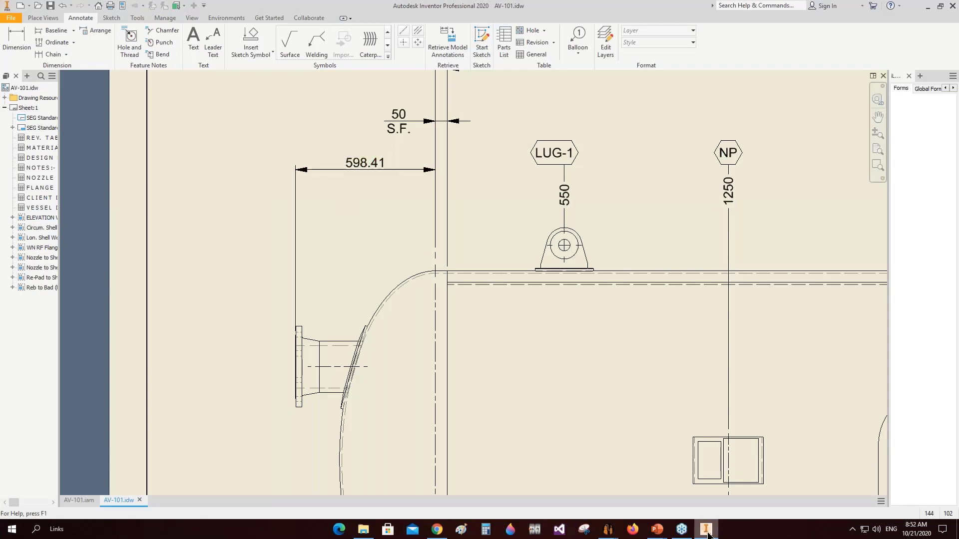
pyautogui.click(660, 481)
pyautogui.write('650')
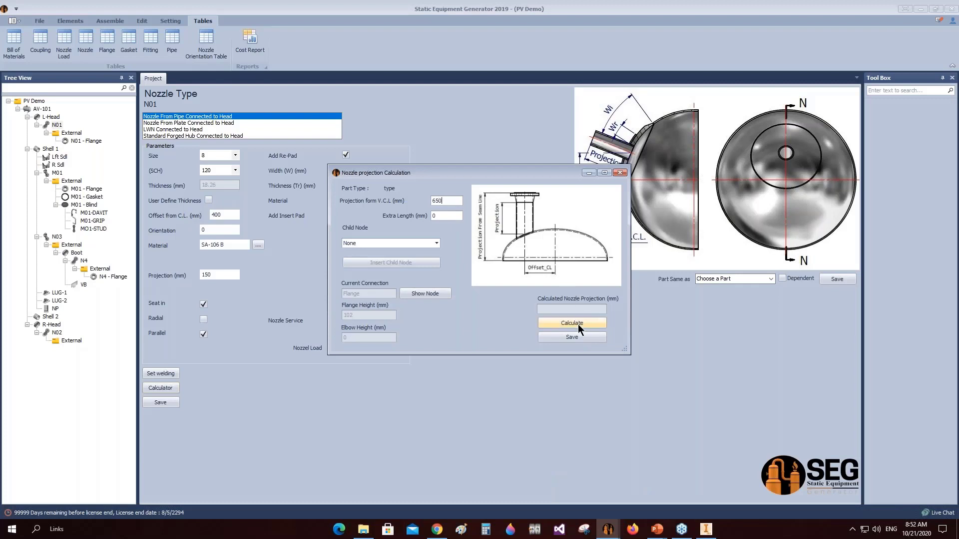
pyautogui.click(706, 529)
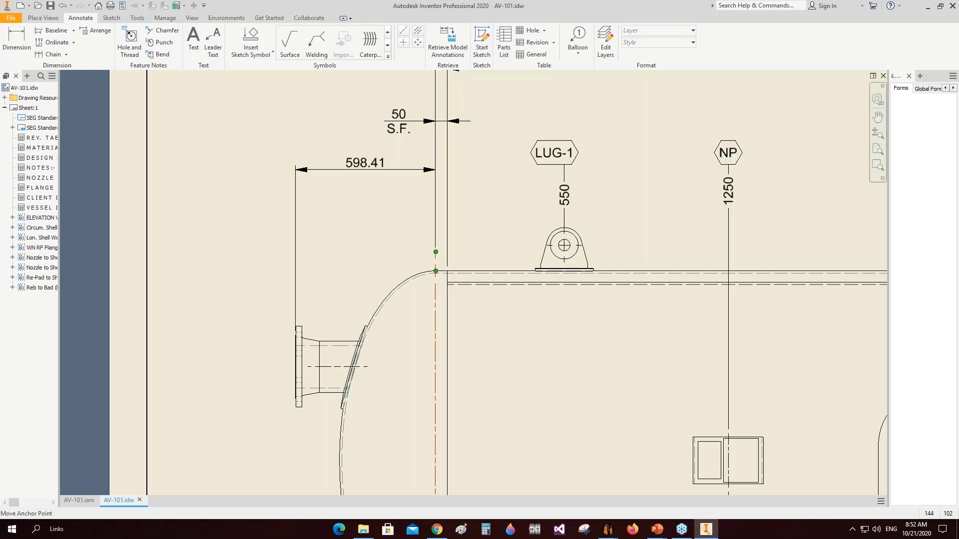
pyautogui.moveTo(608, 528)
pyautogui.click(652, 478)
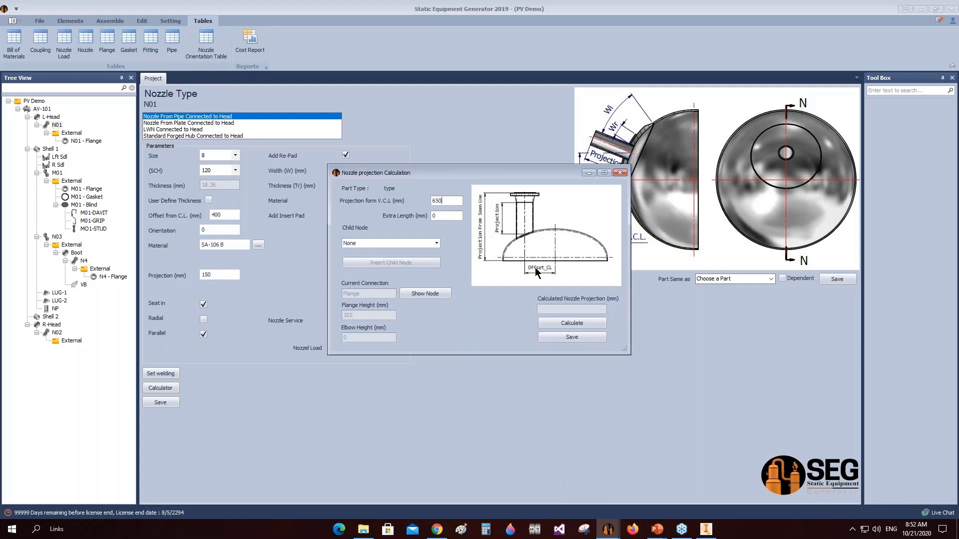
# Calculate and save N01's new projection, and update the Inventor assembly before returning to the AV-101 drawing.
pyautogui.click(448, 200)
pyautogui.doubleClick(437, 201)
pyautogui.click(564, 323)
pyautogui.click(572, 323)
pyautogui.click(600, 339)
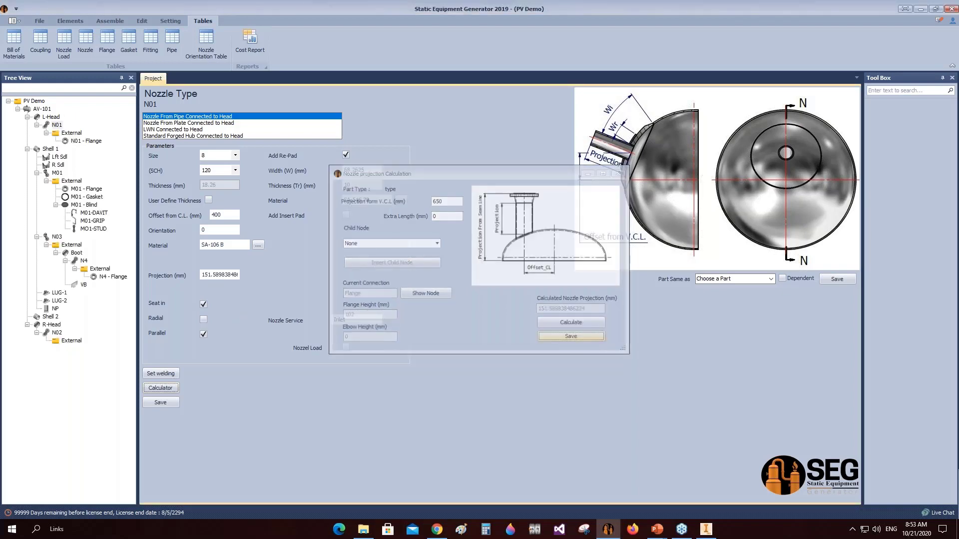
pyautogui.click(109, 20)
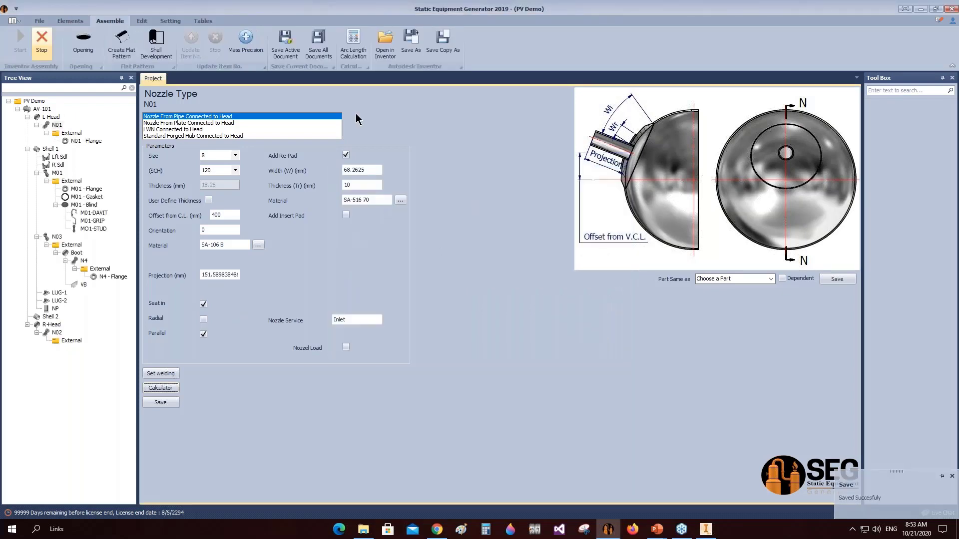
pyautogui.click(705, 529)
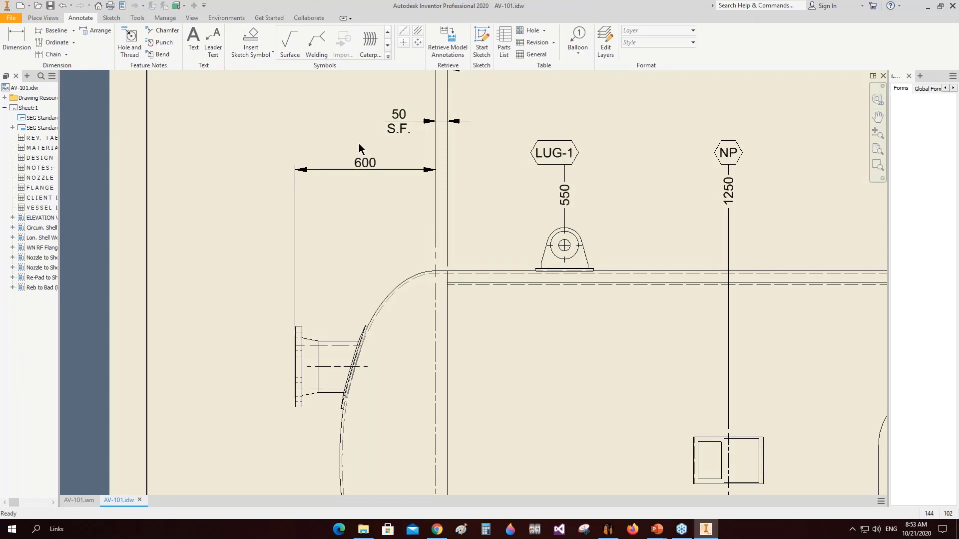
# Dimension the horizontal distance from nozzle N01's flange face to the left head-to-shell seam, placed above the nozzle.
pyautogui.press('d')
pyautogui.scroll(5, 303, 343)
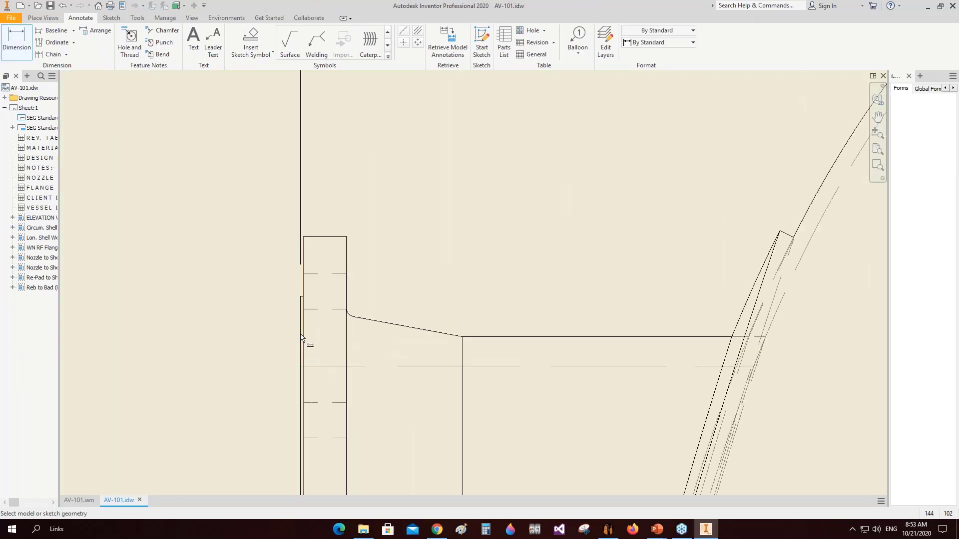
pyautogui.click(303, 344)
pyautogui.scroll(-4, 303, 343)
pyautogui.click(659, 224)
pyautogui.scroll(-2, 649, 225)
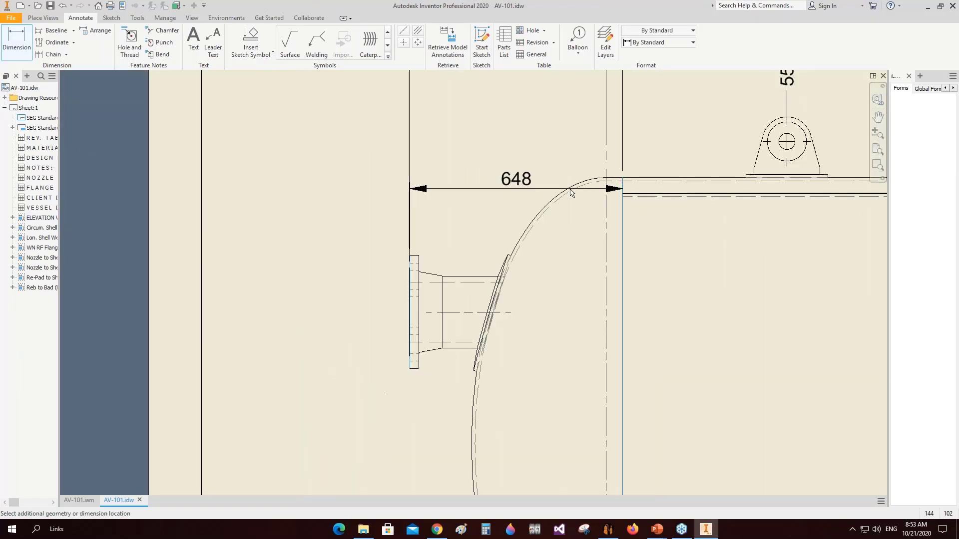
pyautogui.click(543, 159)
# Move the new dimension's anchor point from N01's flange face to the flange's raised face.
pyautogui.scroll(5, 405, 431)
pyautogui.press('Escape')
pyautogui.moveTo(449, 225); pyautogui.dragTo(443, 352)
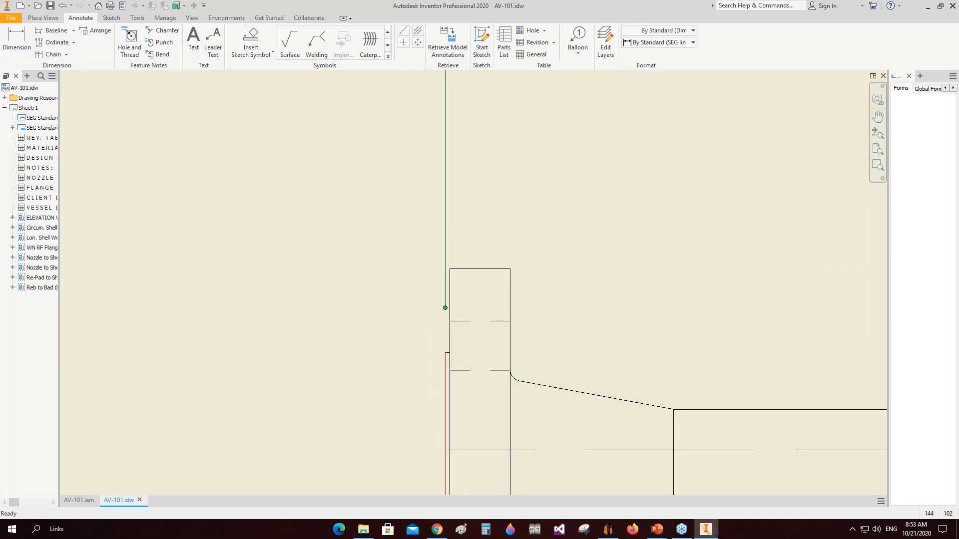
pyautogui.scroll(-4, 443, 357)
pyautogui.scroll(2, 499, 238)
pyautogui.scroll(-3, 499, 239)
pyautogui.moveTo(487, 287); pyautogui.dragTo(483, 253, button='middle')
pyautogui.press('Escape')
# Dimension the horizontal distance from the vessel's vertical centre line to the manway flange face in the back view, placed above the vessel.
pyautogui.scroll(-5, 411, 363)
pyautogui.moveTo(604, 302); pyautogui.dragTo(526, 262, button='middle')
pyautogui.scroll(10, 713, 359)
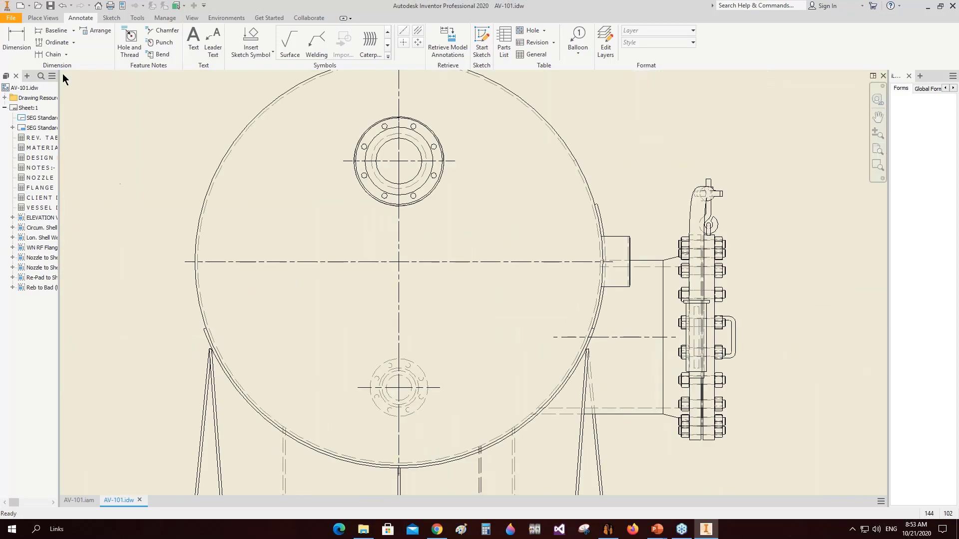
pyautogui.click(16, 42)
pyautogui.scroll(4, 765, 319)
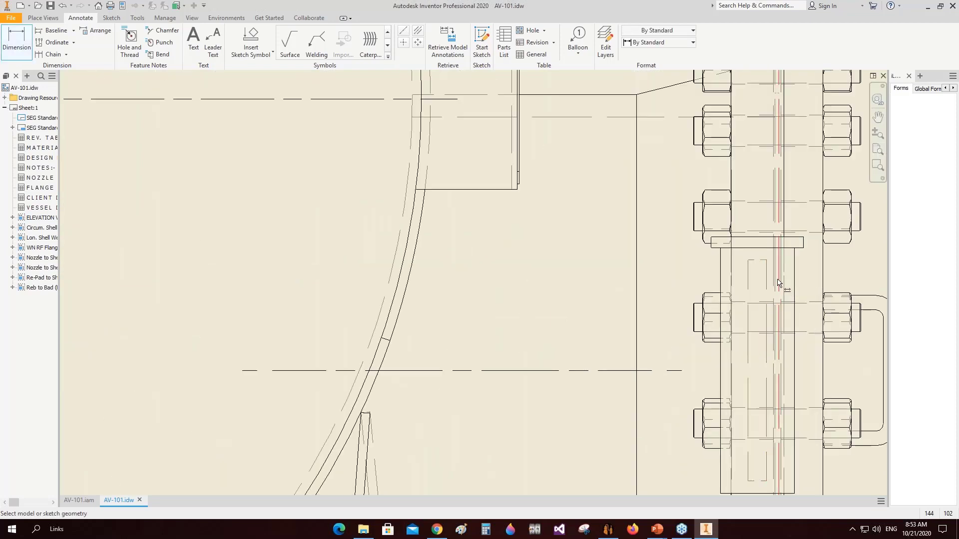
pyautogui.scroll(5, 780, 275)
pyautogui.click(774, 271)
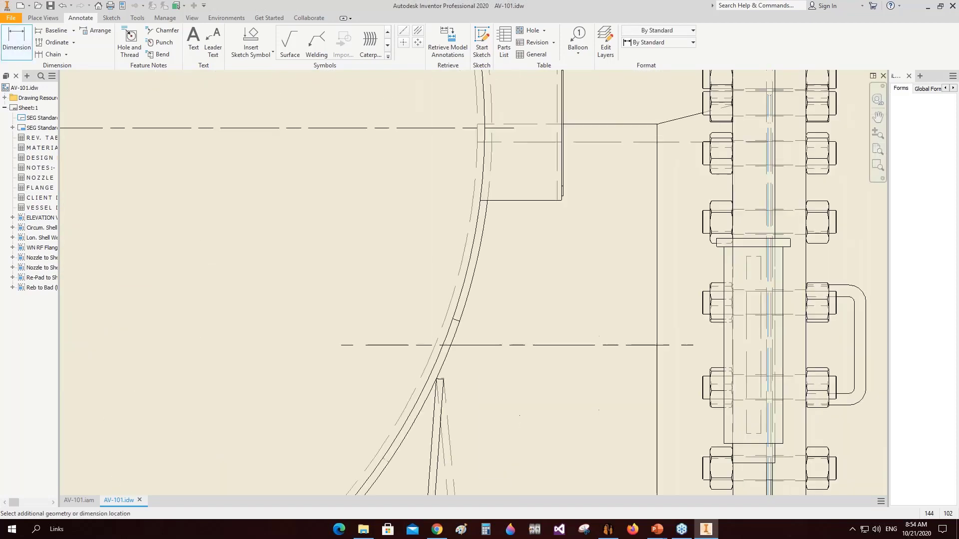
pyautogui.scroll(-6, 730, 279)
pyautogui.click(431, 271)
pyautogui.scroll(-3, 580, 205)
pyautogui.moveTo(579, 205); pyautogui.dragTo(582, 436, button='middle')
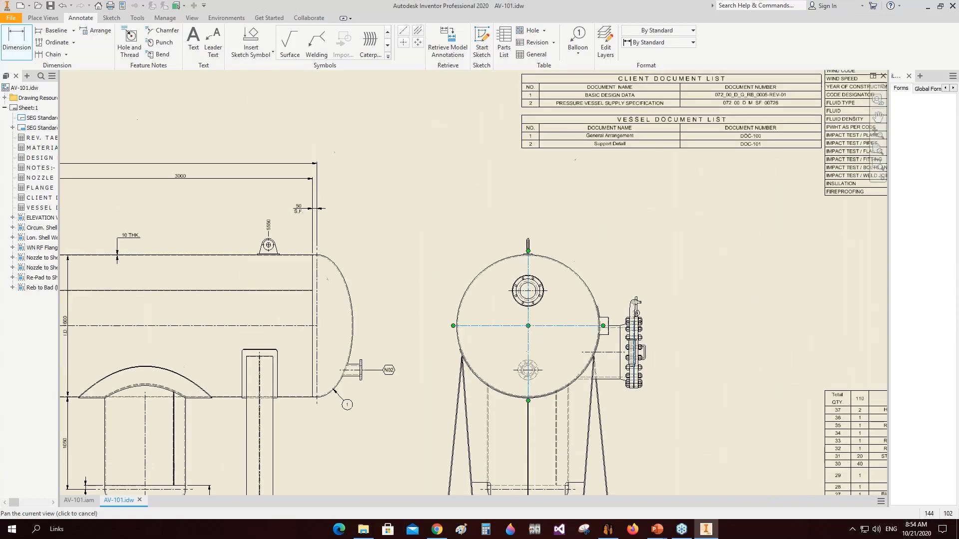
pyautogui.scroll(5, 576, 231)
pyautogui.click(599, 215)
pyautogui.press('Escape')
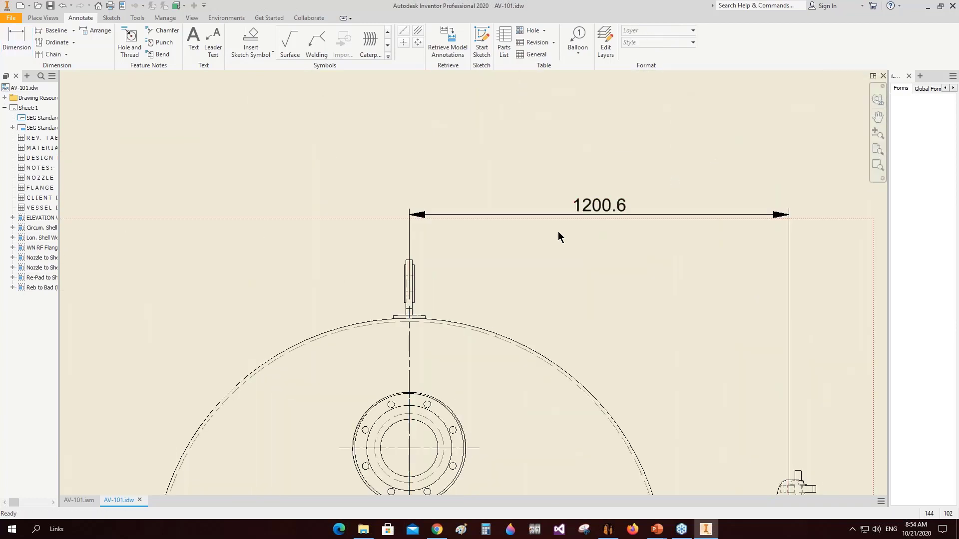
# In Static Equipment Generator, set M01's projection from V.C.L. to 1100 mm, calculate the nozzle projection and save it.
pyautogui.click(608, 529)
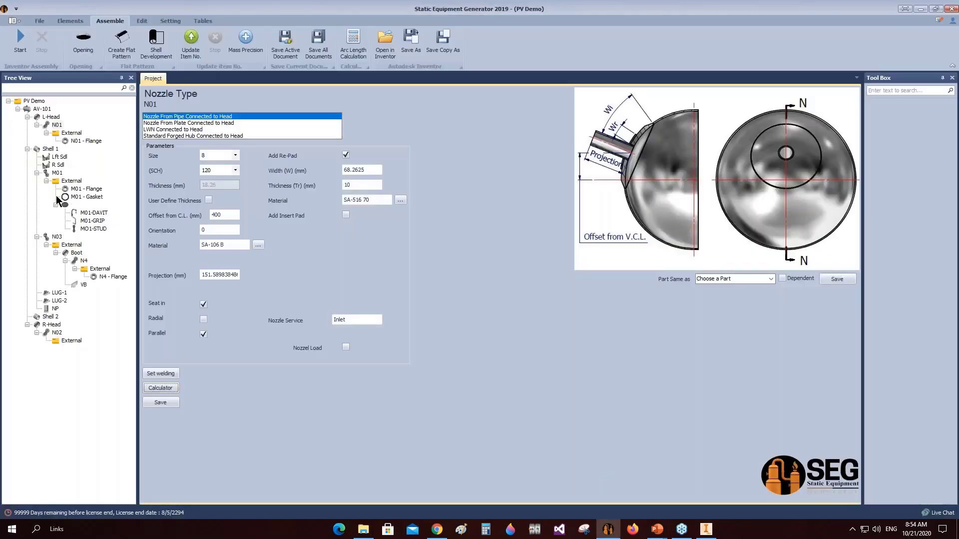
pyautogui.click(60, 173)
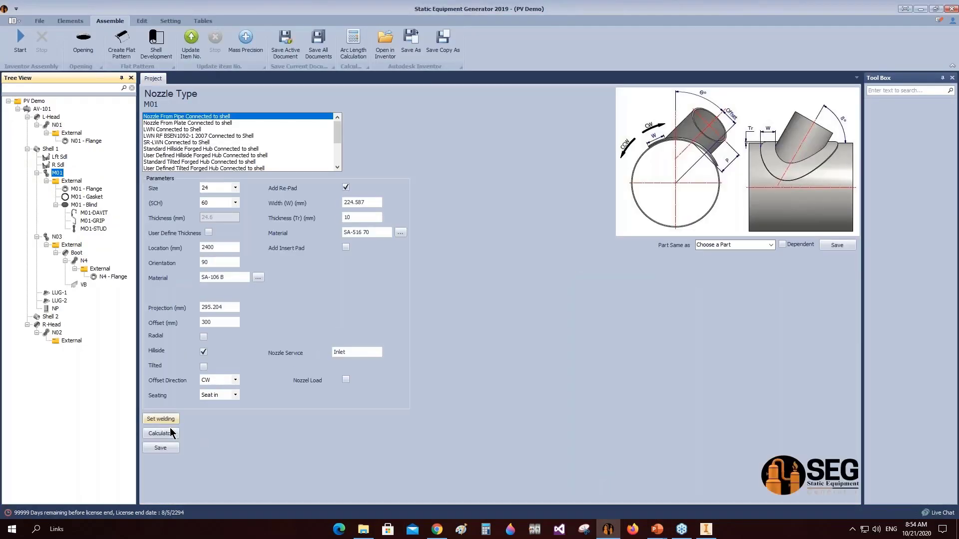
pyautogui.click(169, 435)
pyautogui.write('1100')
pyautogui.click(525, 359)
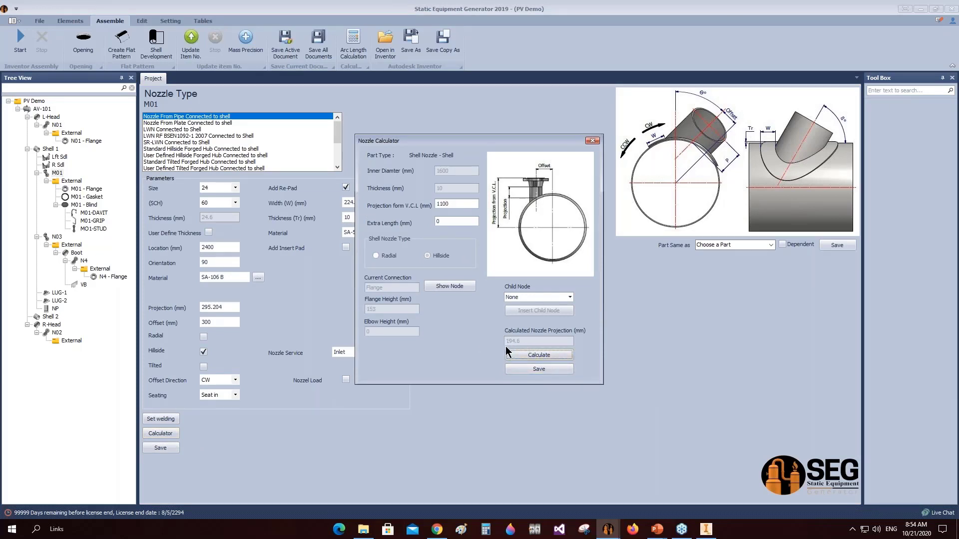
pyautogui.click(531, 369)
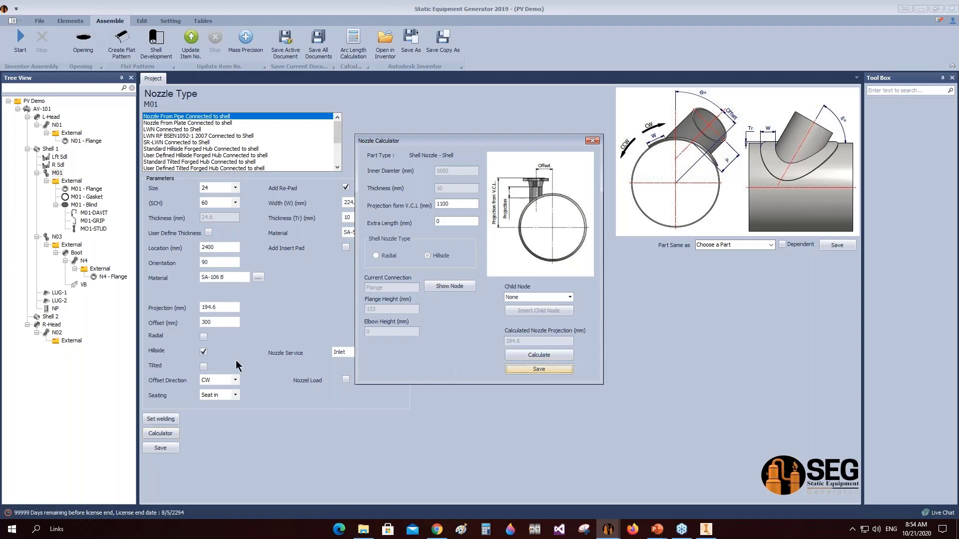
# Set M01's Single V welding detail NW3 to A = 10 mm and B = 10 mm, and save it.
pyautogui.doubleClick(366, 353)
pyautogui.click(158, 419)
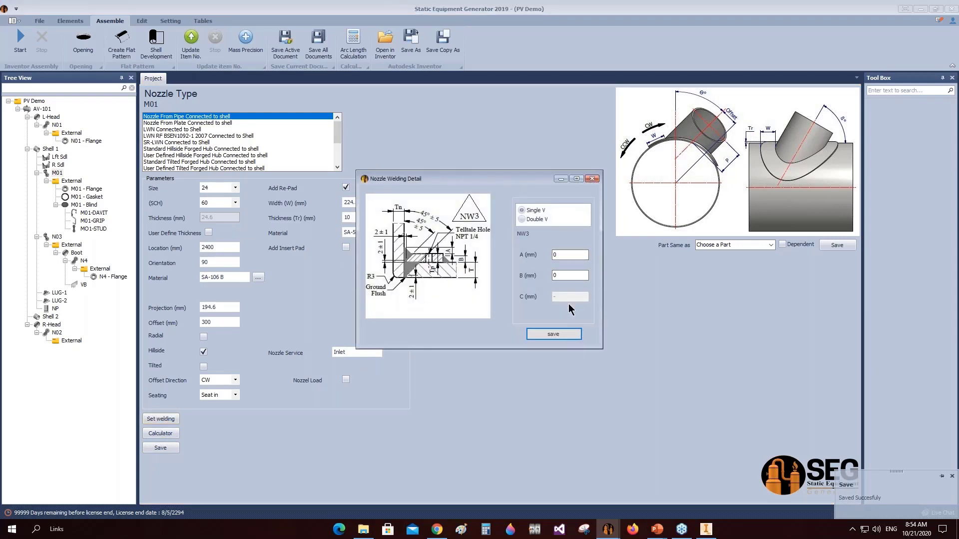
pyautogui.press('Tab')
pyautogui.write('10')
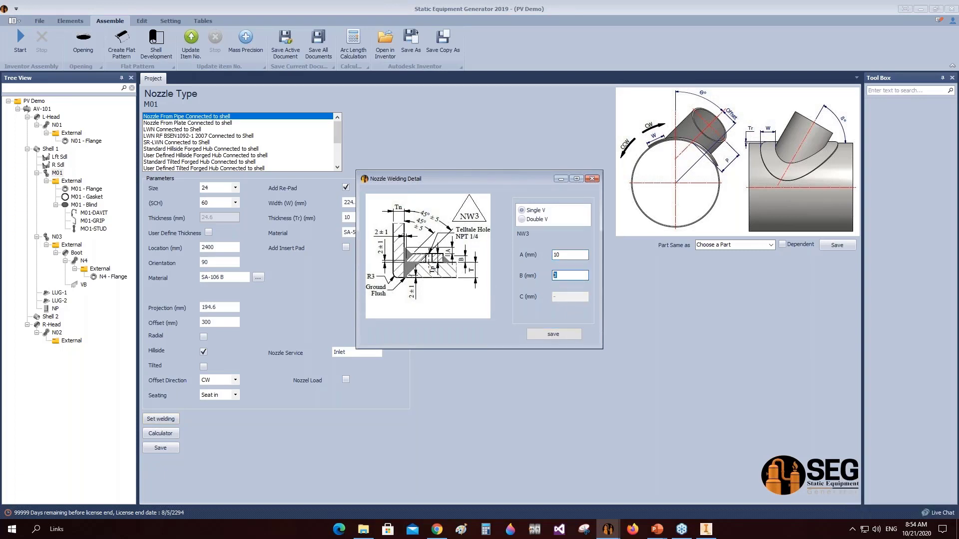
pyautogui.click(575, 334)
# Set M01's nozzle service to MANWAY and save the nozzle.
pyautogui.press('Tab')
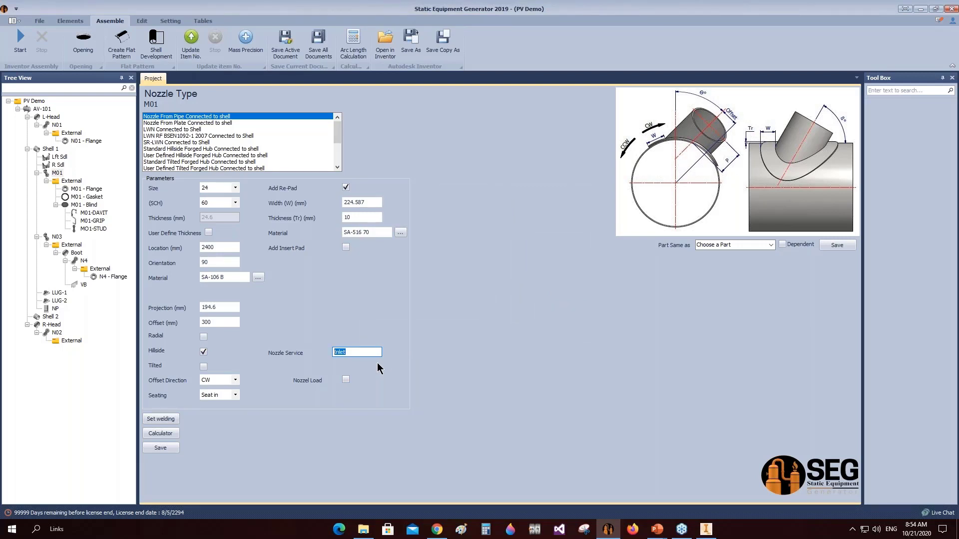
pyautogui.write('MANWAY')
pyautogui.click(160, 447)
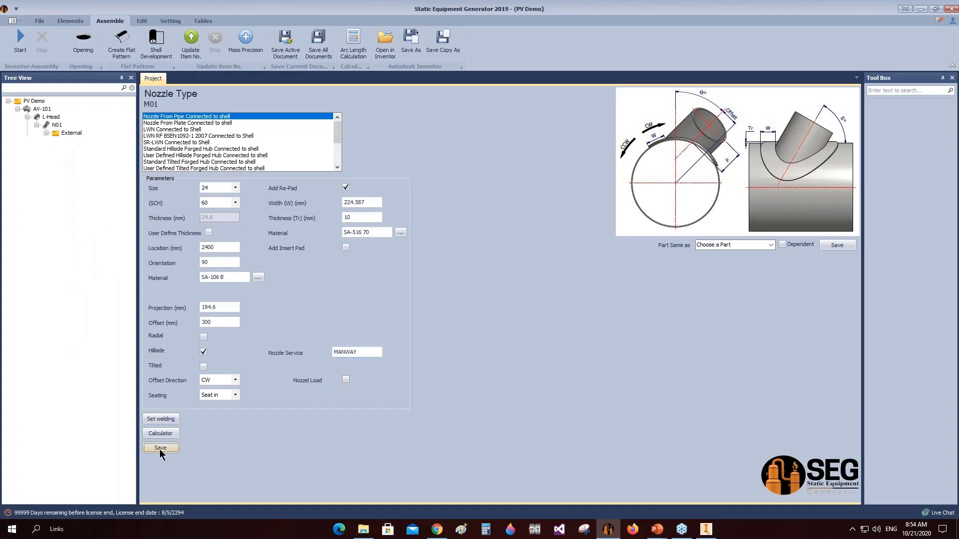
# Open the Nozzle Table and check the service, projection and weld style entries of M01.
pyautogui.click(203, 21)
pyautogui.click(86, 44)
pyautogui.click(1, 73)
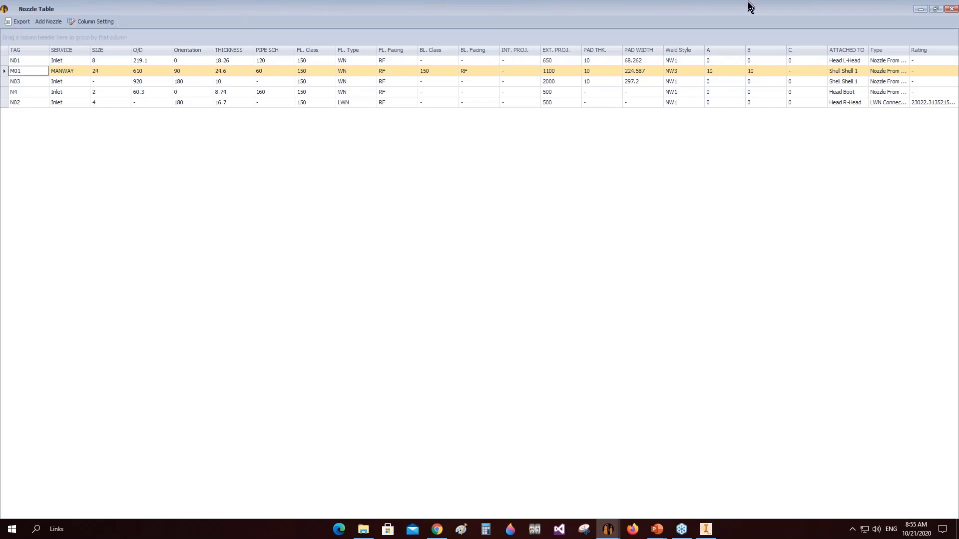
pyautogui.click(670, 71)
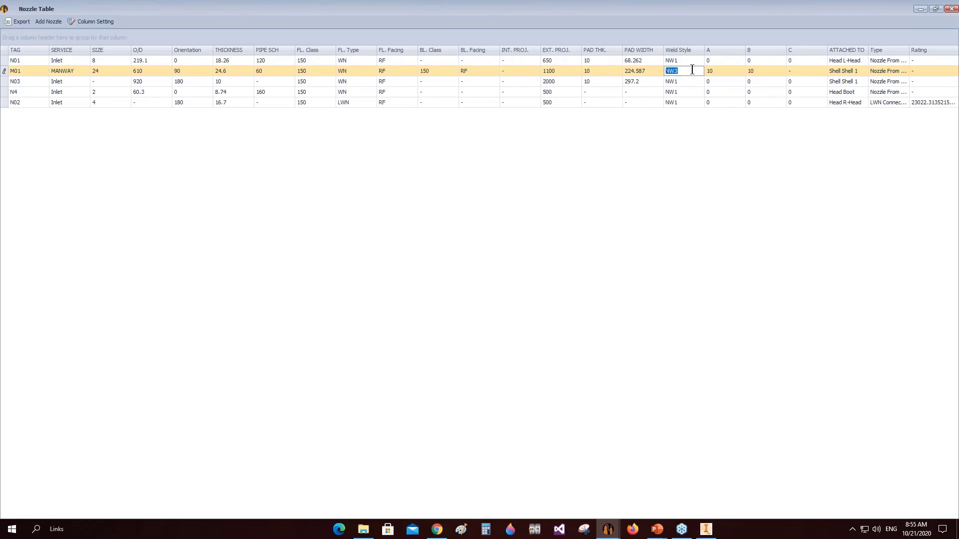
# Check M01's weld sizes and external projection in the Nozzle Table, close it, and switch to the AV-101 drawing in Inventor.
pyautogui.press('Tab')
pyautogui.press('Tab')
pyautogui.hotkey('shift', 'Tab')
pyautogui.click(547, 73)
pyautogui.click(951, 9)
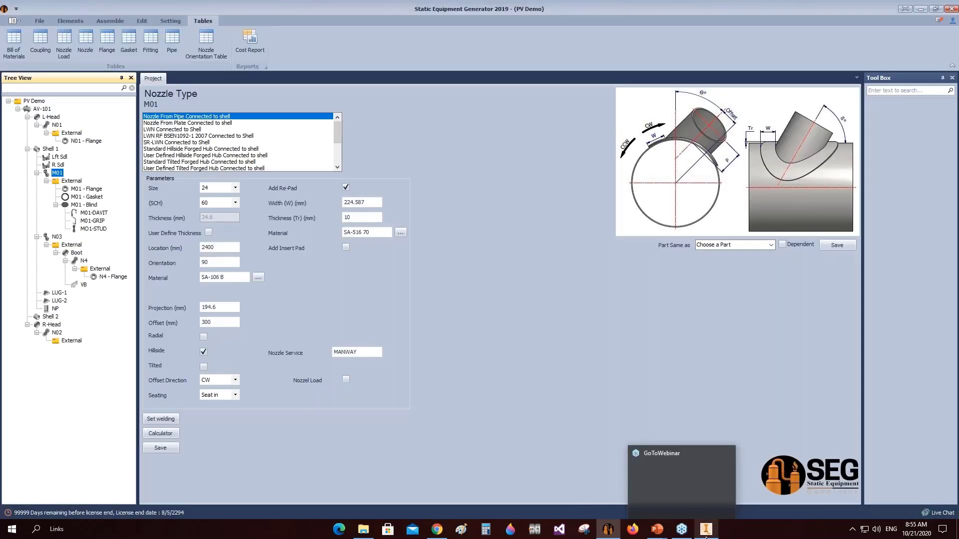
pyautogui.click(706, 537)
pyautogui.scroll(-8, 540, 215)
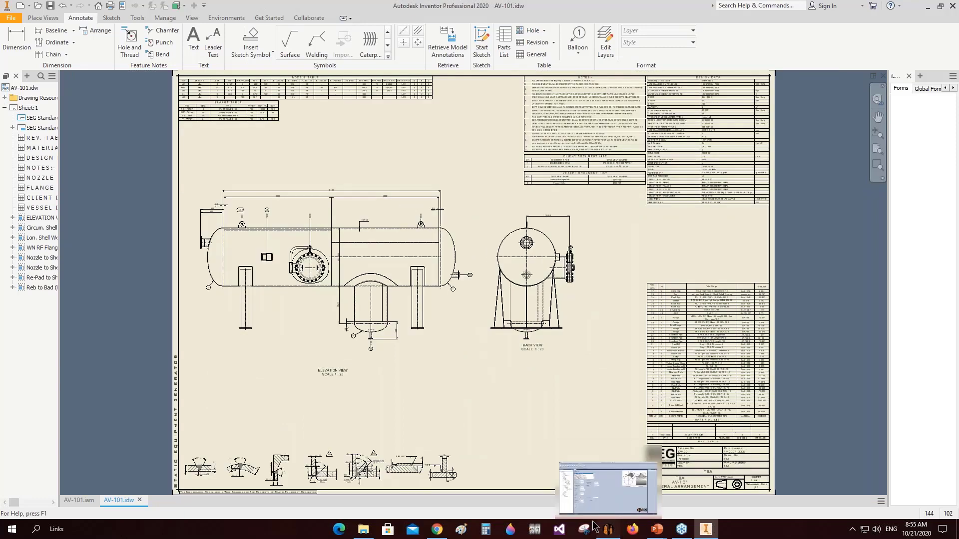
# In Static Equipment Generator, start a new drawing for the left saddle (Lft Sdl) with sheet size A3.
pyautogui.click(607, 529)
pyautogui.click(59, 157)
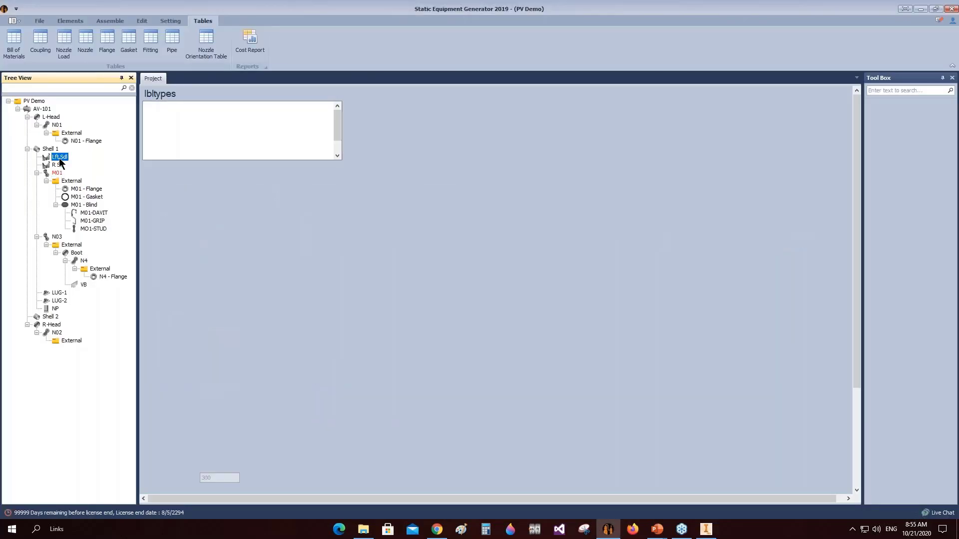
pyautogui.rightClick(60, 157)
pyautogui.moveTo(88, 186)
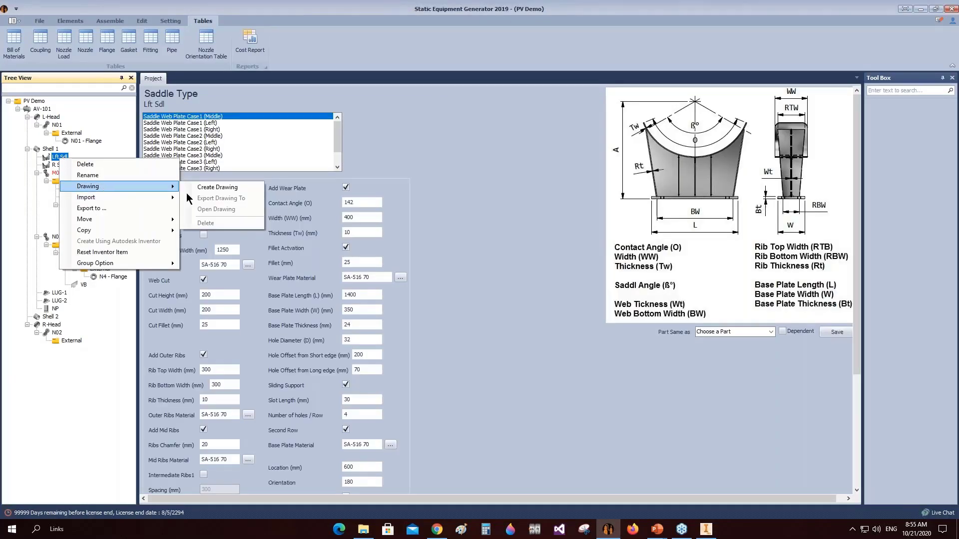
pyautogui.click(258, 187)
pyautogui.click(543, 255)
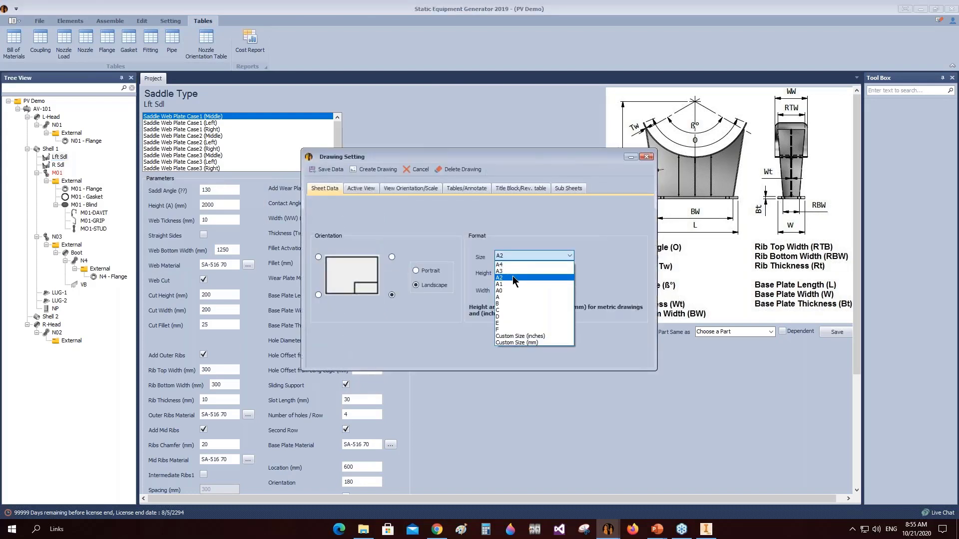
pyautogui.click(512, 278)
# Activate the Right Side view alongside the Elevation view for the saddle drawing.
pyautogui.click(361, 189)
pyautogui.doubleClick(475, 274)
pyautogui.click(596, 259)
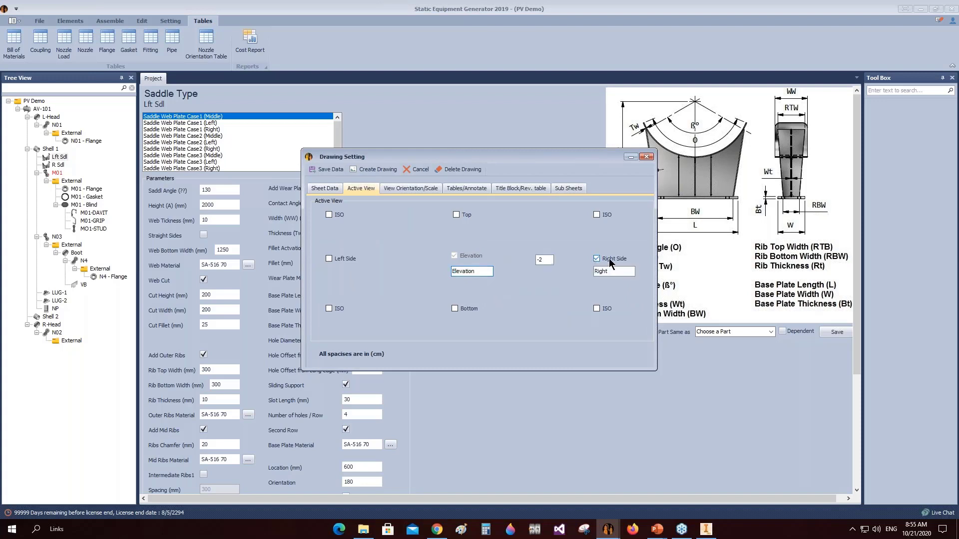
# Set the elevation view orientation to Front, its location to X 10 cm and Y 20 cm, and the scale to 1/14.
pyautogui.click(432, 189)
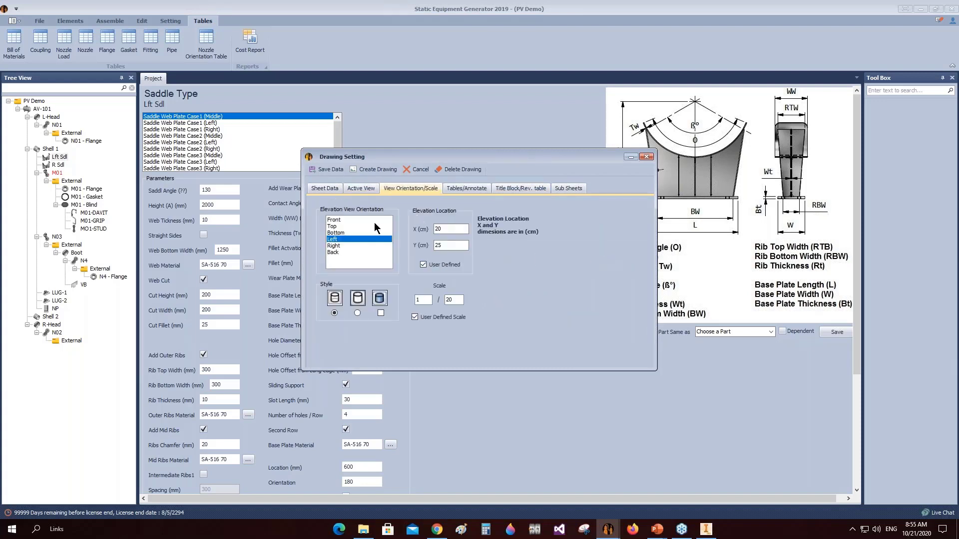
pyautogui.click(339, 220)
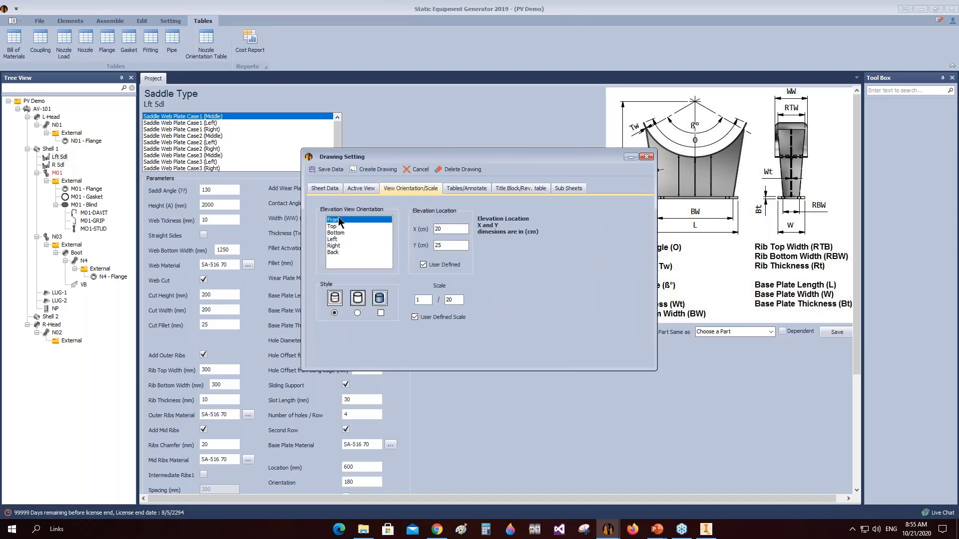
pyautogui.click(443, 229)
pyautogui.write('10')
pyautogui.press('Tab')
pyautogui.click(458, 299)
pyautogui.write('14')
# Include the Bill Of Material in the saddle drawing and enable dimensions of the Two point Distance type.
pyautogui.click(466, 188)
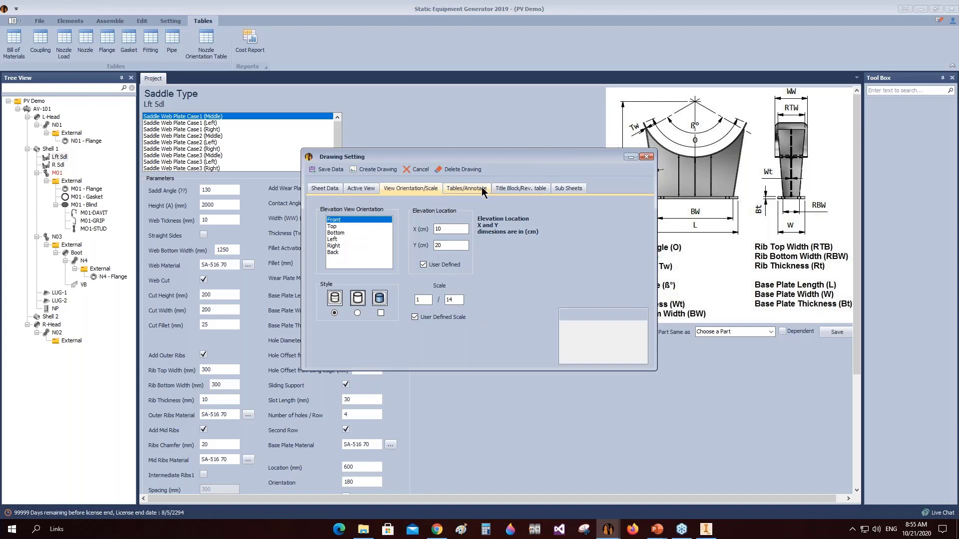
pyautogui.click(330, 210)
pyautogui.click(435, 222)
pyautogui.click(530, 189)
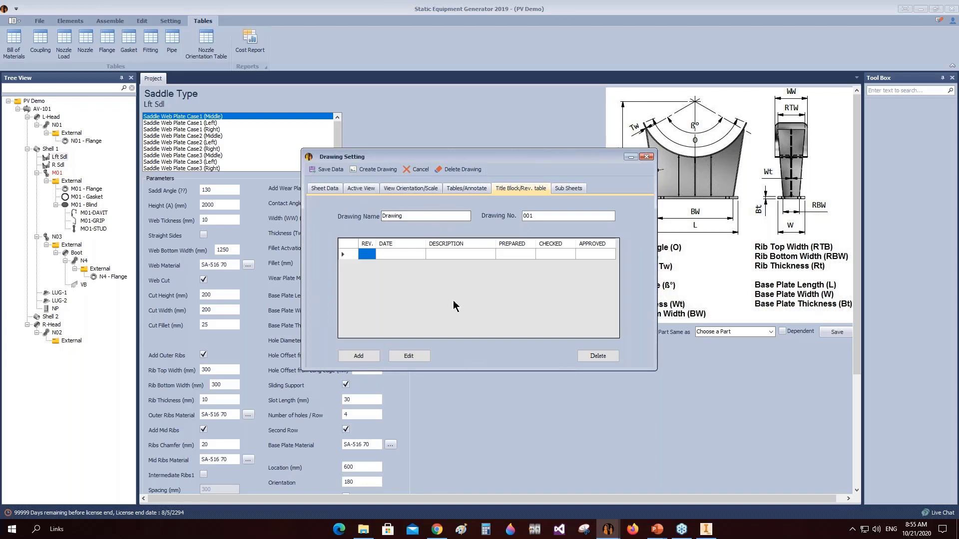
pyautogui.click(481, 189)
pyautogui.click(561, 300)
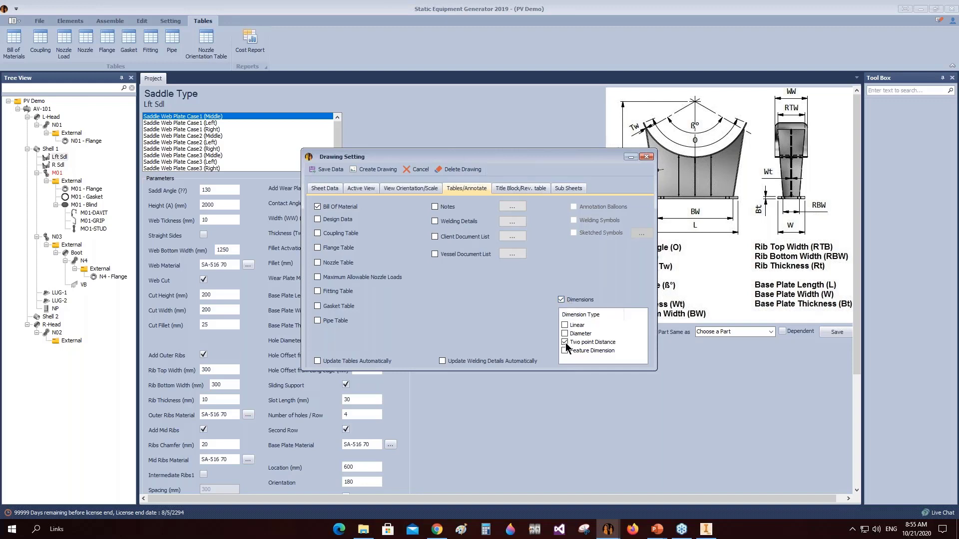
# Edit the empty revision table row to revision 0 dated 10/21/2020 and save it.
pyautogui.click(522, 189)
pyautogui.click(353, 257)
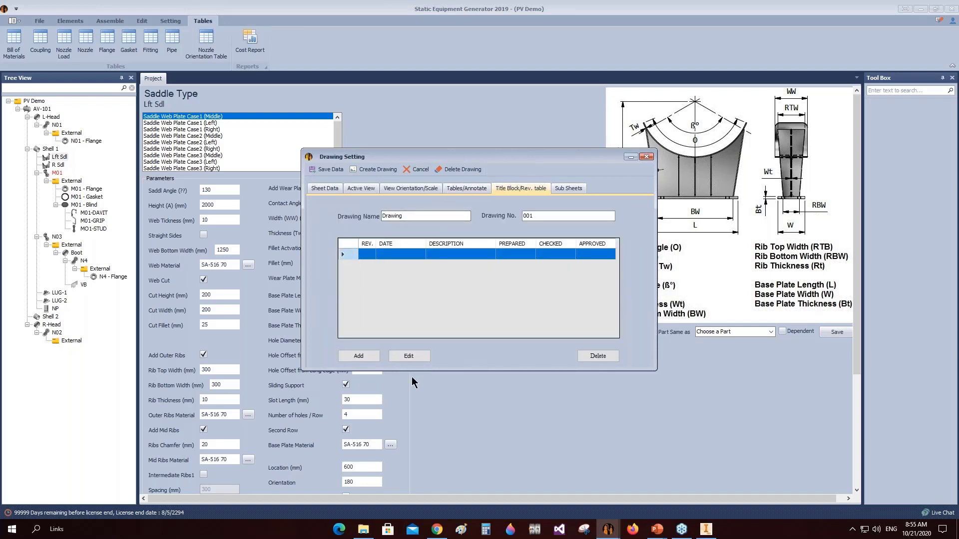
pyautogui.click(409, 356)
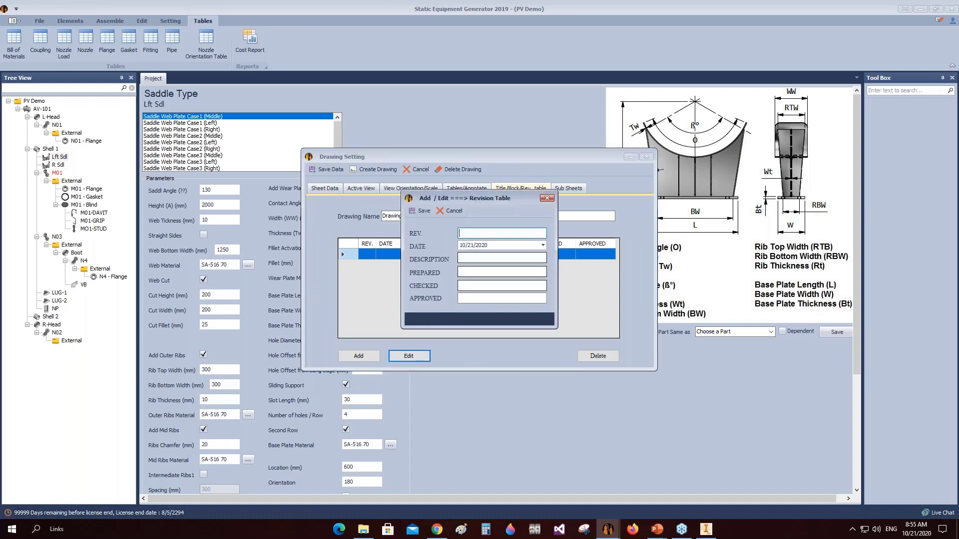
pyautogui.click(425, 212)
# Name the drawing SADDLE DETAIL with drawing number IDW-002 and create it.
pyautogui.doubleClick(425, 216)
pyautogui.write('SADDLE DETAIL')
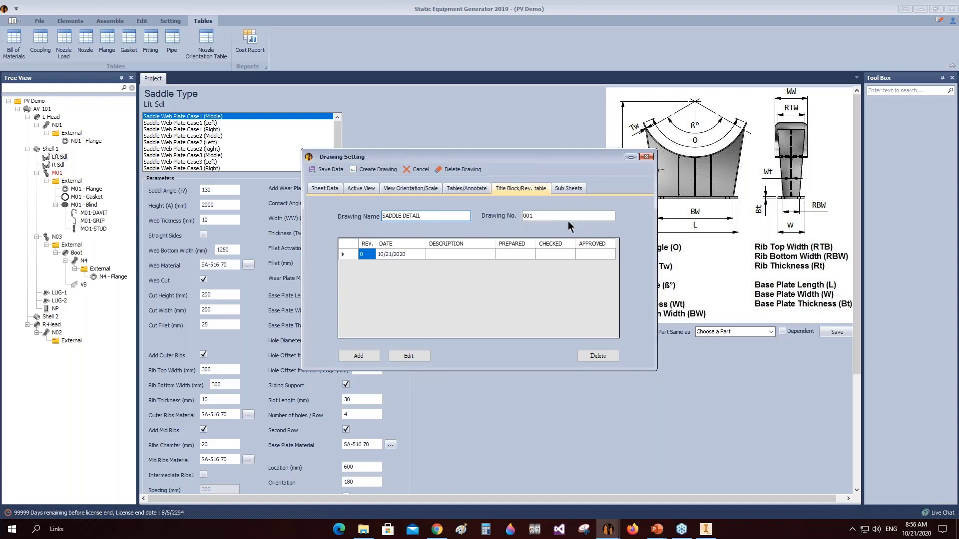
pyautogui.press('Tab')
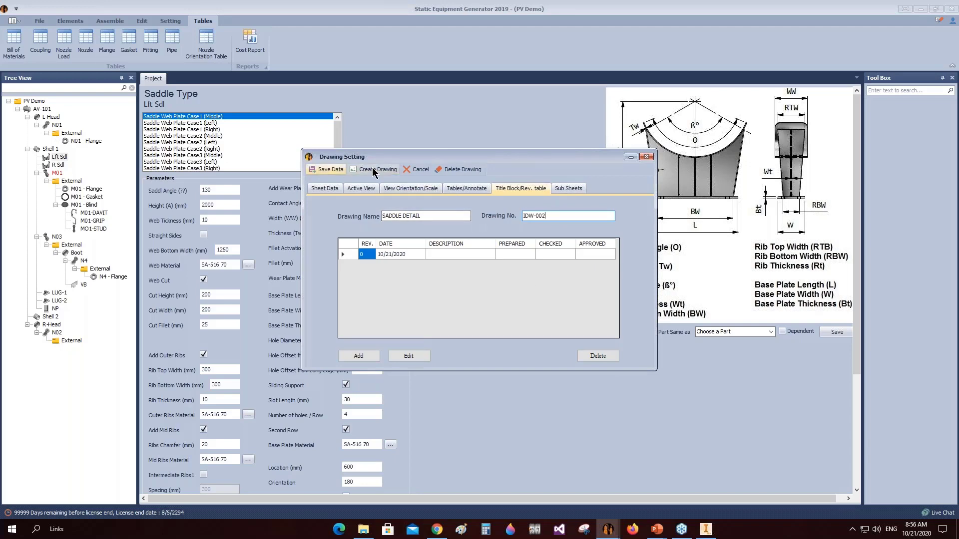
pyautogui.click(373, 170)
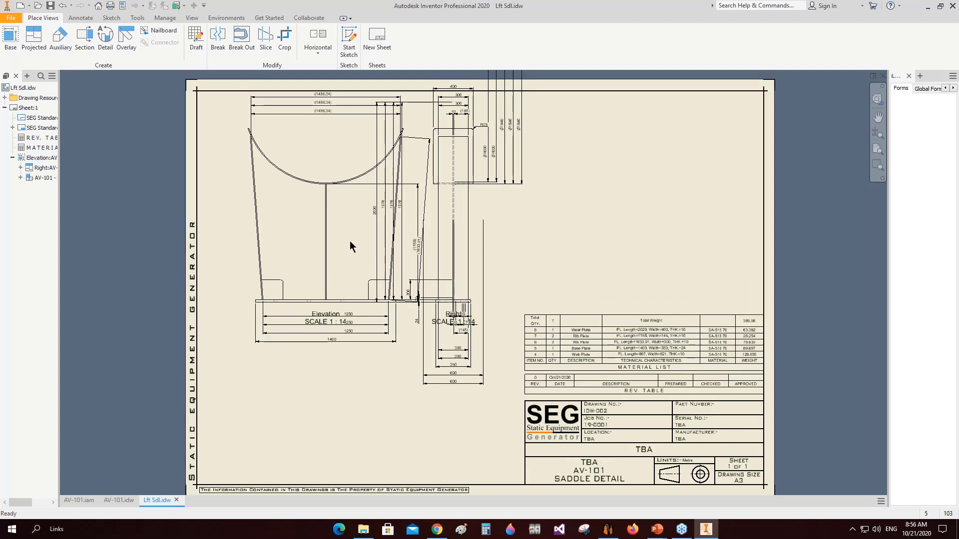
# Delete the two lower duplicate 1250 dimensions beneath the saddle's elevation view.
pyautogui.scroll(3, 342, 144)
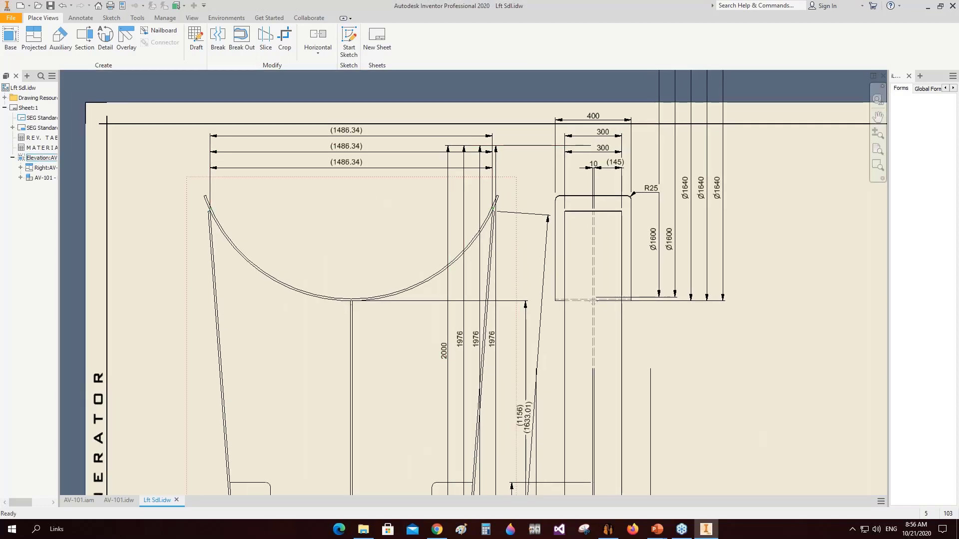
pyautogui.moveTo(634, 407); pyautogui.dragTo(602, 383, button='middle')
pyautogui.moveTo(510, 383)
pyautogui.mouseDown(button='middle')
pyautogui.moveTo(502, 340)
pyautogui.moveTo(535, 280)
pyautogui.mouseUp(button='middle')
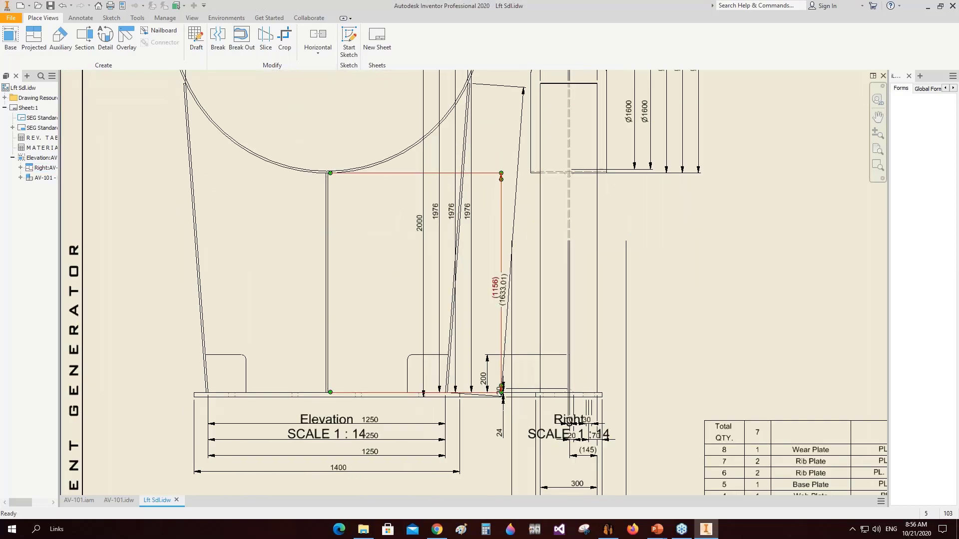
pyautogui.moveTo(394, 494)
pyautogui.mouseDown(button='middle')
pyautogui.moveTo(405, 427)
pyautogui.moveTo(420, 415)
pyautogui.mouseUp(button='middle')
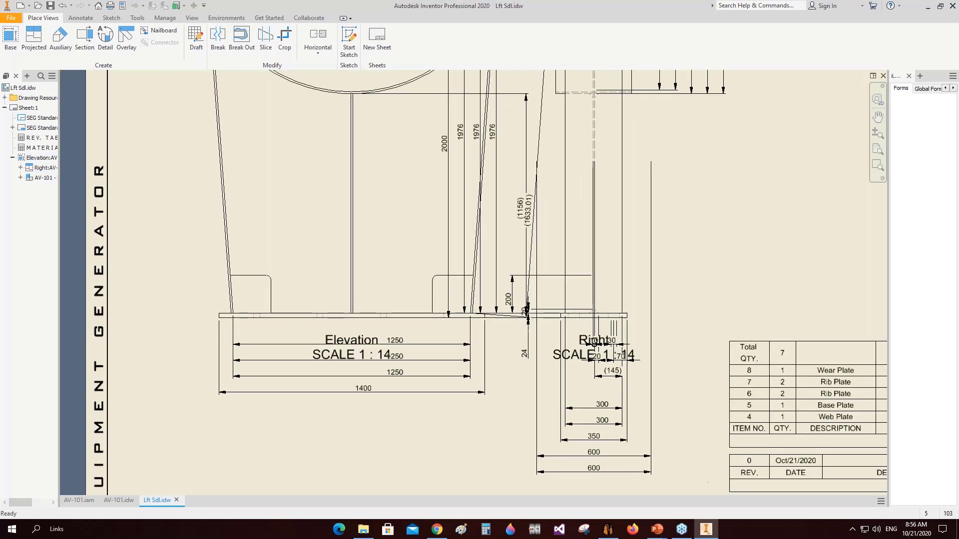
pyautogui.click(452, 376)
pyautogui.keyDown('ctrl'); pyautogui.click(455, 360); pyautogui.keyUp('ctrl')
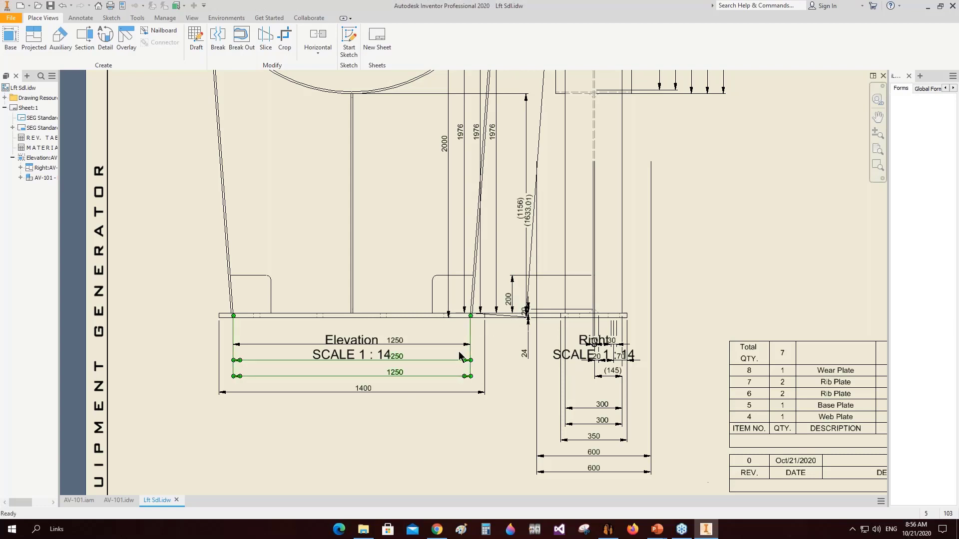
pyautogui.click(478, 404)
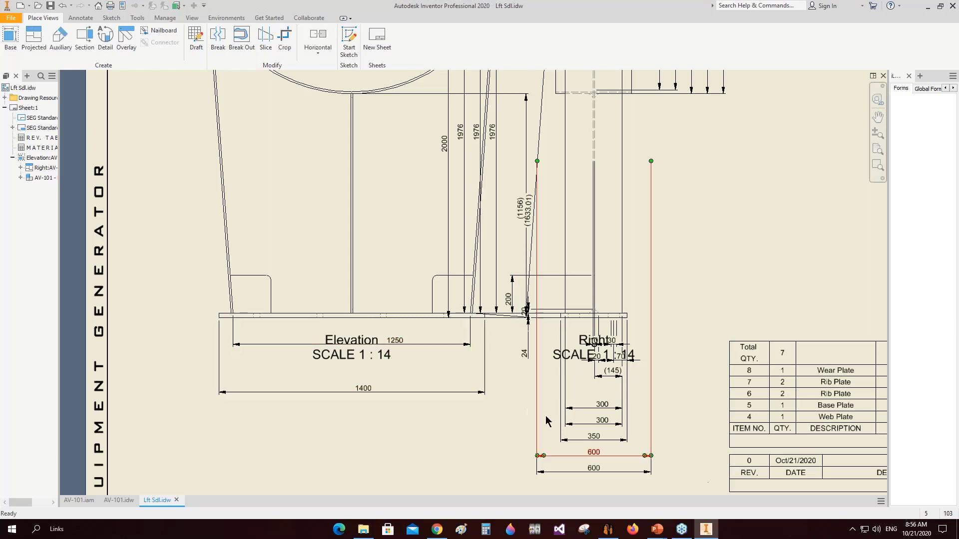
# In Static Equipment Generator, reopen the left saddle's drawing settings and delete its generated drawing.
pyautogui.scroll(-5, 606, 444)
pyautogui.moveTo(729, 391); pyautogui.dragTo(556, 368, button='middle')
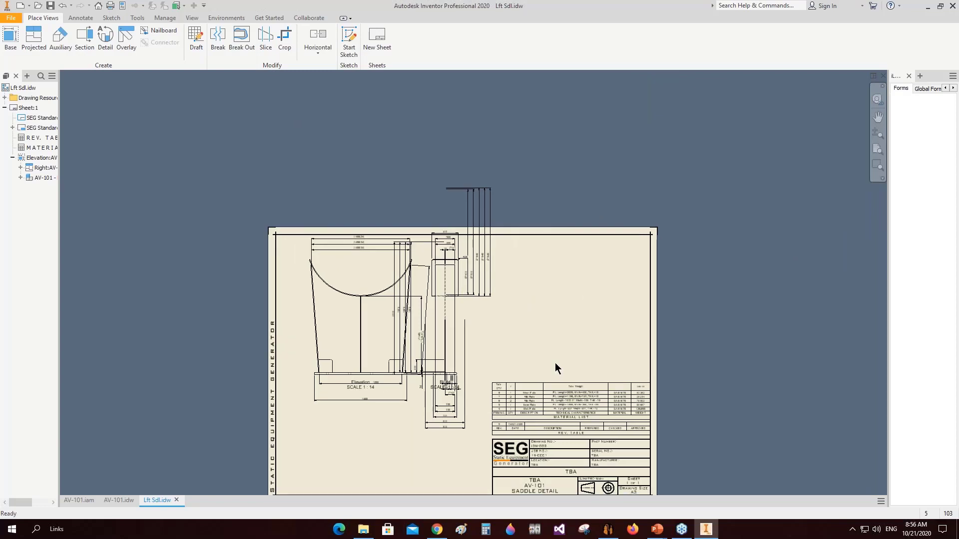
pyautogui.click(609, 530)
pyautogui.rightClick(53, 158)
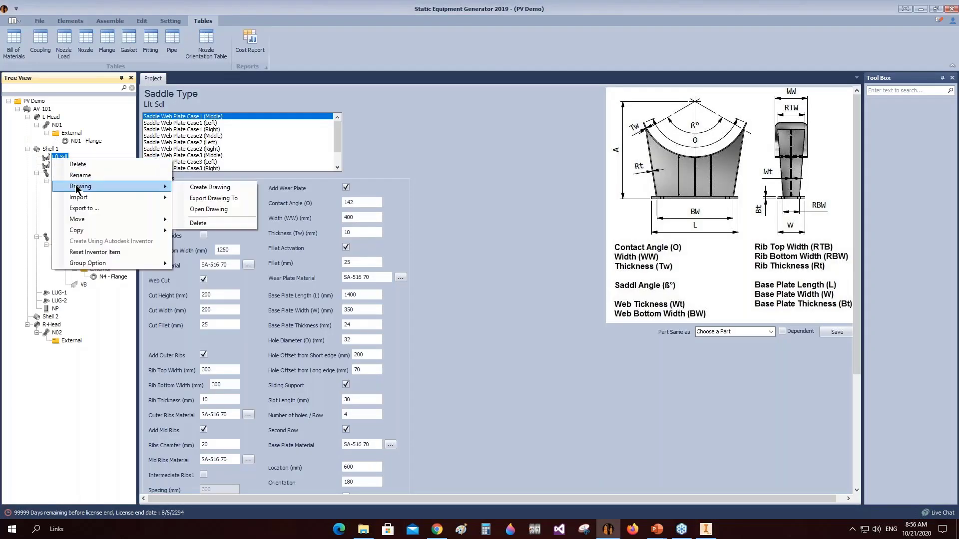
pyautogui.click(207, 189)
pyautogui.click(474, 171)
pyautogui.click(460, 271)
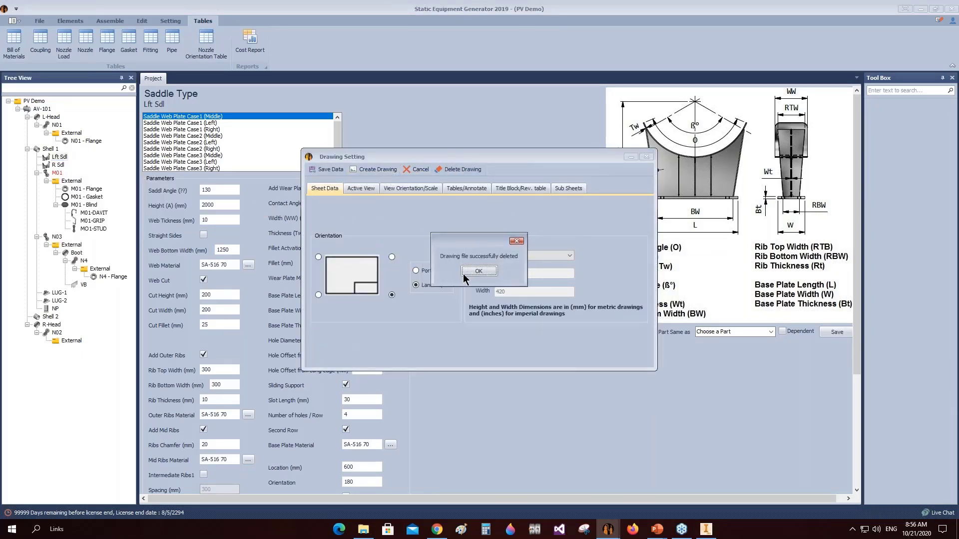
# Turn off Two point Distance and automatic dimensions, recreate the saddle drawing, and switch to Inventor.
pyautogui.click(467, 188)
pyautogui.click(565, 342)
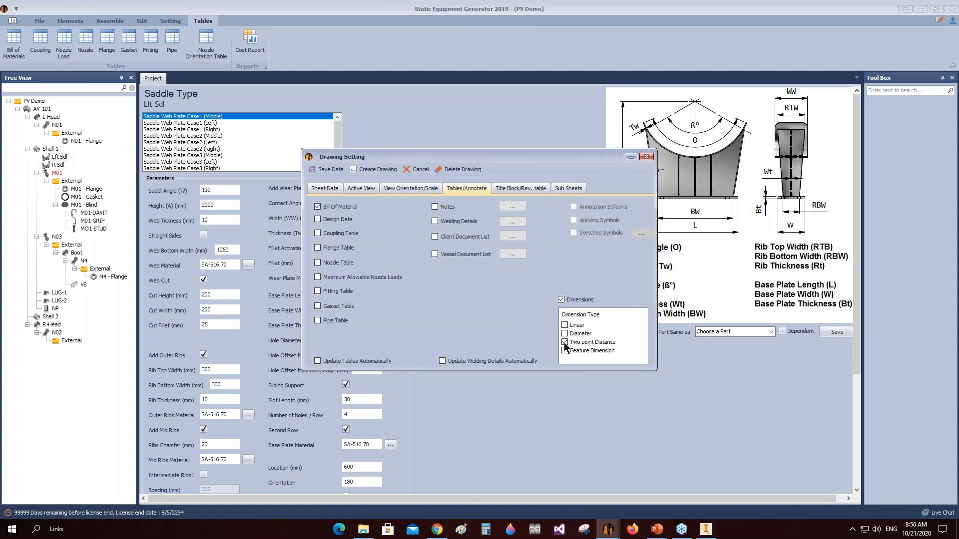
pyautogui.click(562, 300)
pyautogui.click(374, 169)
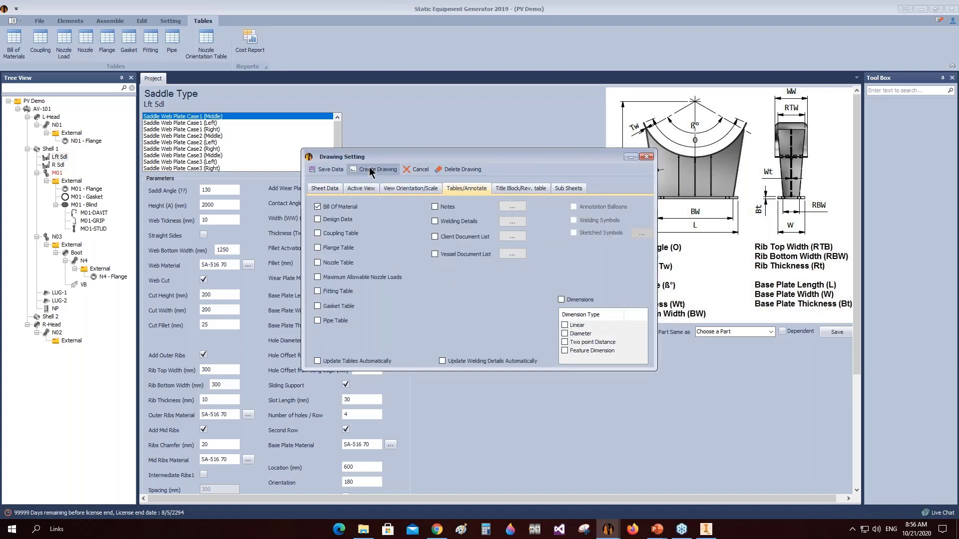
pyautogui.click(706, 532)
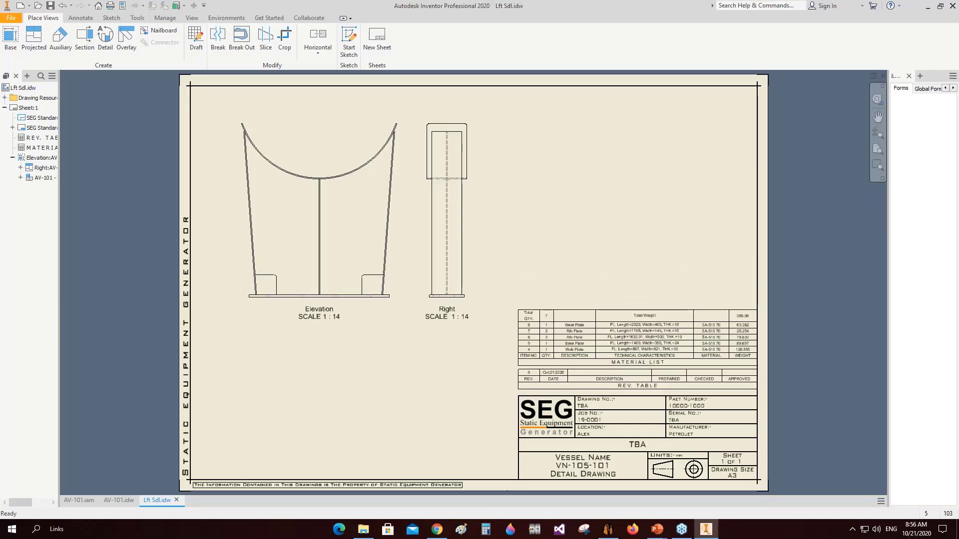
# Create section view A-A through the saddle's base plate at 1:14 and place it well below the elevation view.
pyautogui.click(81, 18)
pyautogui.click(43, 17)
pyautogui.click(84, 38)
pyautogui.scroll(3, 393, 293)
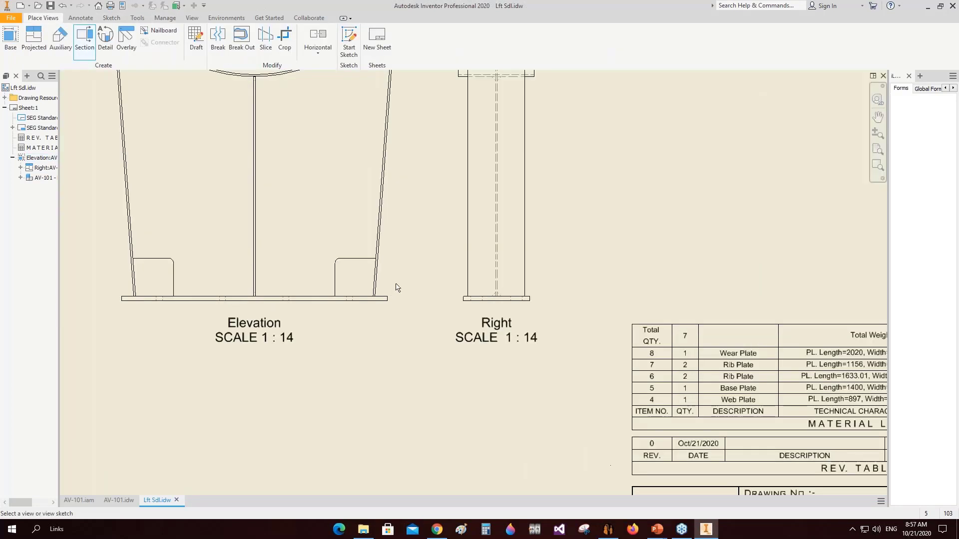
pyautogui.click(382, 293)
pyautogui.click(408, 296)
pyautogui.click(106, 296)
pyautogui.rightClick(106, 296)
pyautogui.click(154, 296)
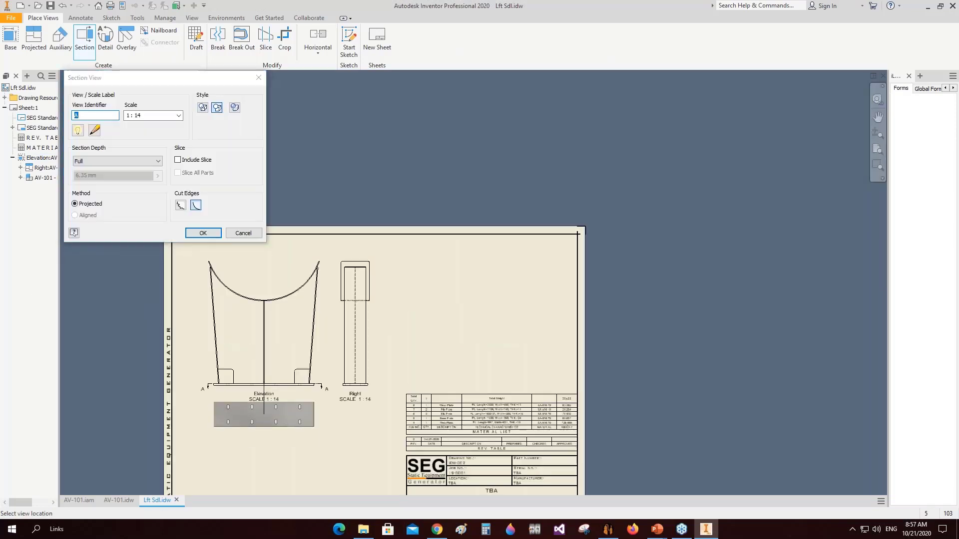
pyautogui.click(300, 415)
pyautogui.scroll(-3, 291, 426)
pyautogui.moveTo(306, 451); pyautogui.dragTo(307, 479)
# Start a detail view of section A-A with a rectangular fence, smooth cutout, full detail boundary and connection line.
pyautogui.click(105, 38)
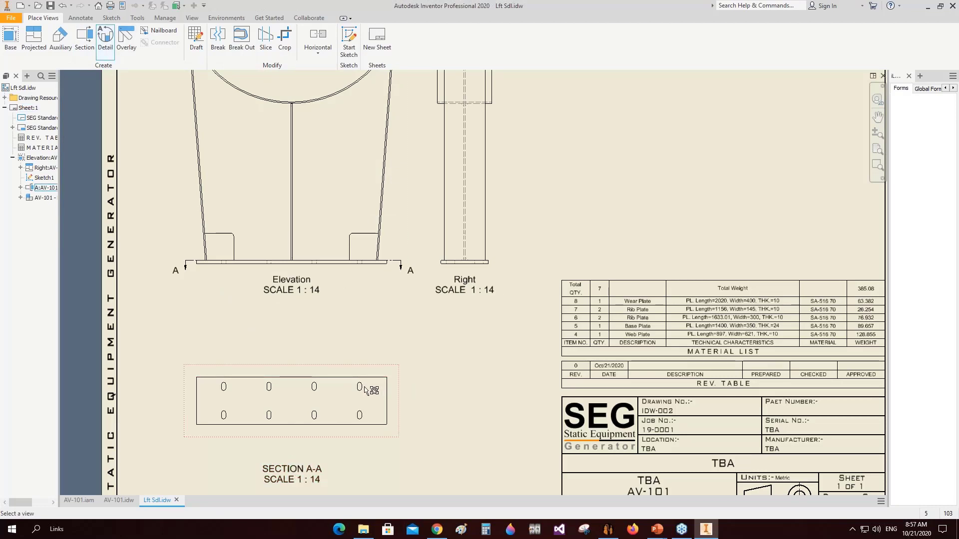
pyautogui.scroll(-5, 369, 397)
pyautogui.click(91, 161)
pyautogui.click(91, 188)
pyautogui.click(123, 189)
pyautogui.click(123, 200)
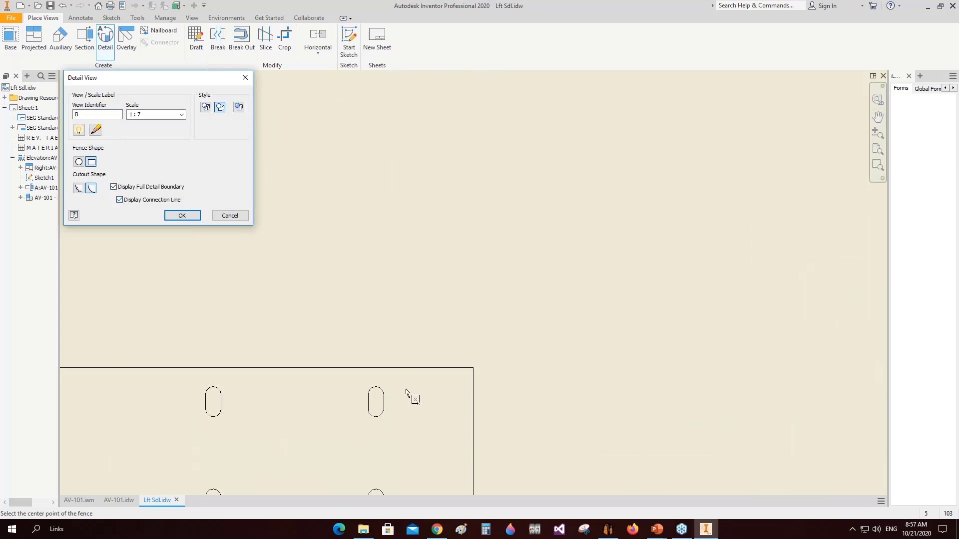
# Fence the upper-right base plate slot, set detail B's scale to 1:5, and place the view beside section A-A.
pyautogui.click(378, 397)
pyautogui.click(412, 448)
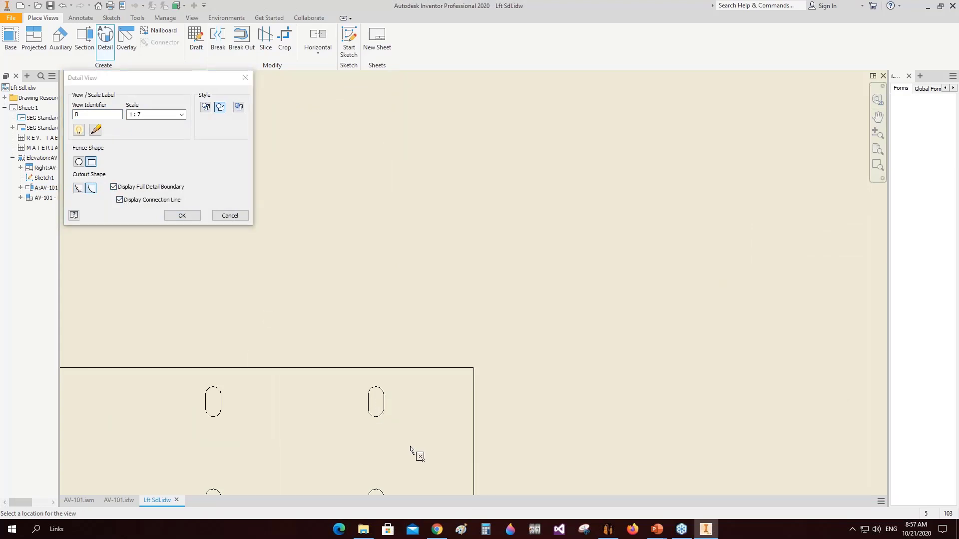
pyautogui.scroll(-5, 469, 362)
pyautogui.click(181, 114)
pyautogui.doubleClick(142, 117)
pyautogui.write('5')
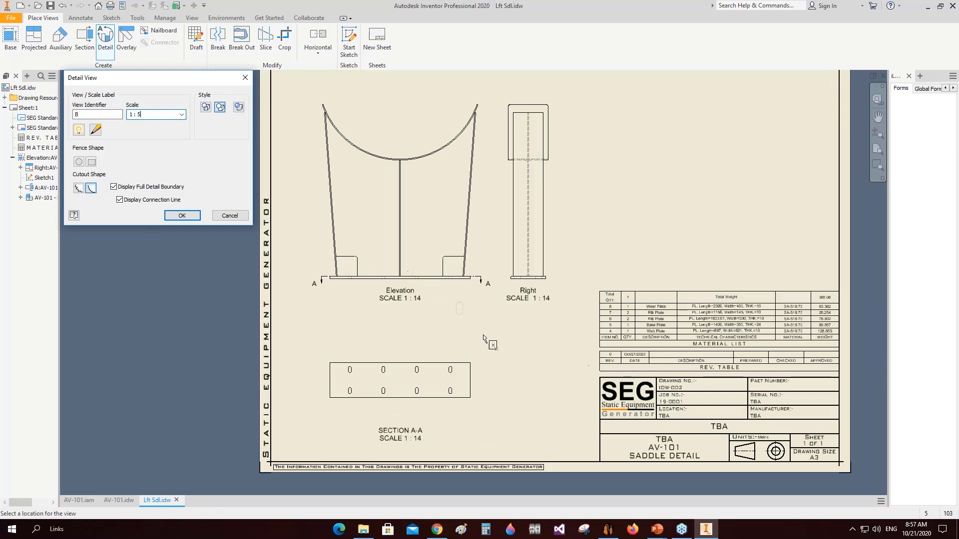
pyautogui.click(526, 374)
# Add center marks to the upper and lower arc ends of the slot in detail view B.
pyautogui.scroll(5, 525, 374)
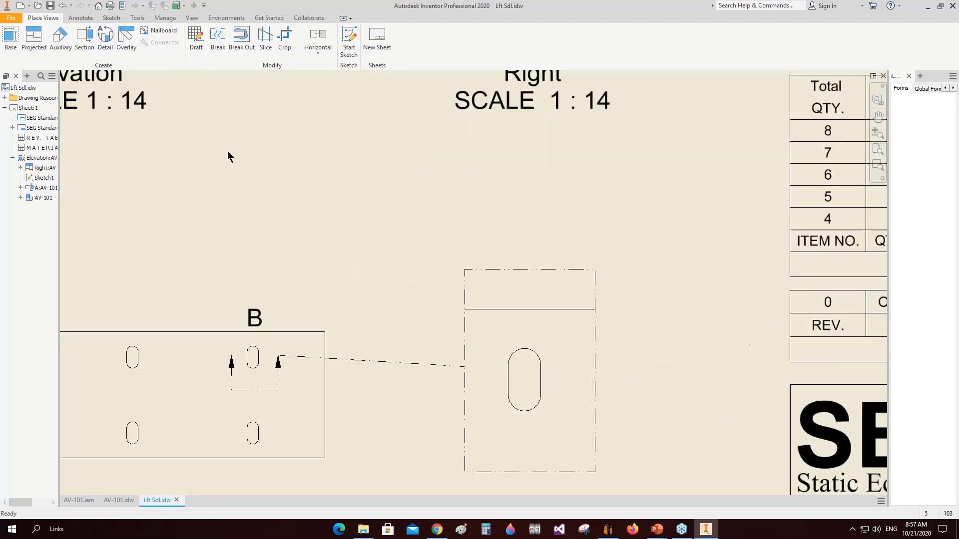
pyautogui.click(80, 17)
pyautogui.click(403, 42)
pyautogui.click(525, 356)
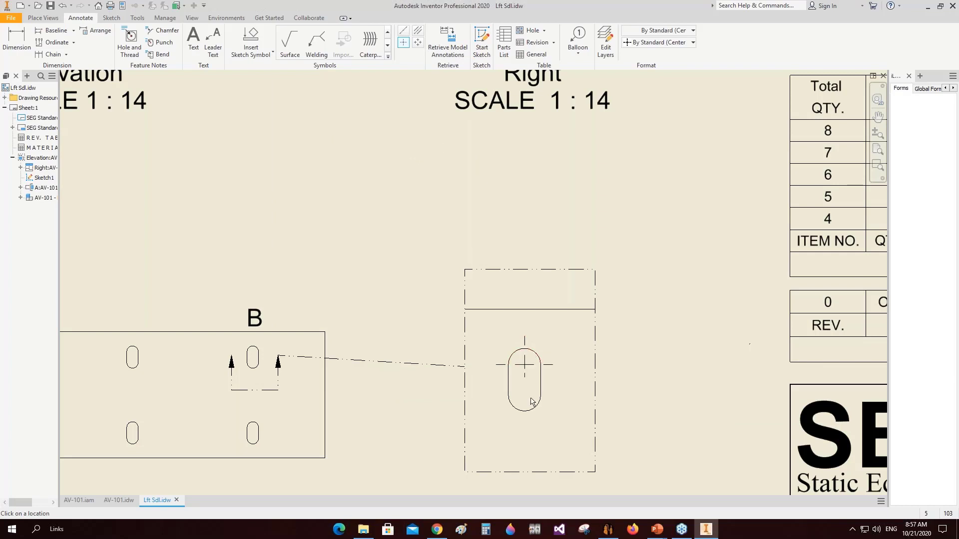
pyautogui.click(533, 408)
# Dimension the slot in detail view B with its arc center distance, overall width and end radius.
pyautogui.press('d')
pyautogui.click(546, 397)
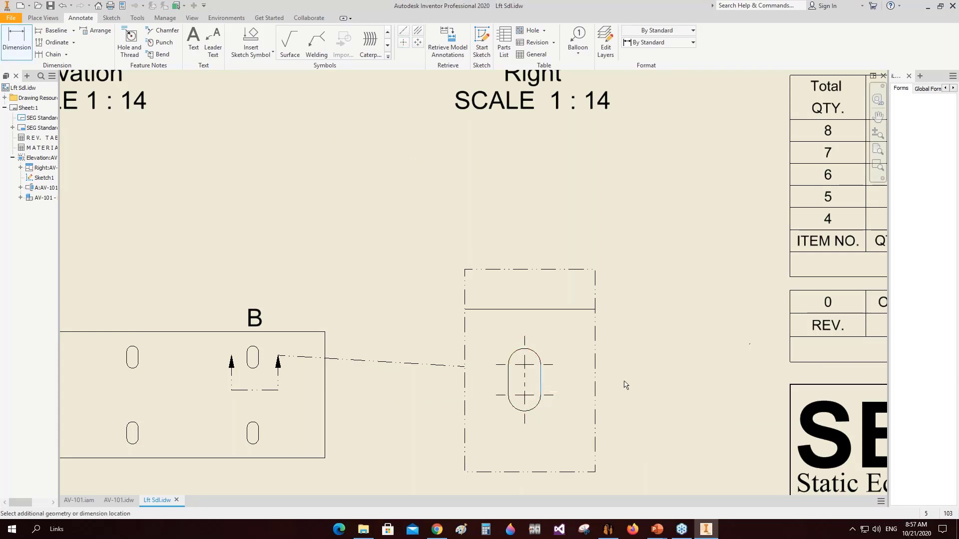
pyautogui.click(525, 365)
pyautogui.click(622, 382)
pyautogui.click(541, 380)
pyautogui.click(508, 370)
pyautogui.click(536, 354)
pyautogui.click(567, 331)
pyautogui.scroll(-3, 574, 343)
pyautogui.moveTo(581, 343); pyautogui.dragTo(591, 317, button='middle')
pyautogui.scroll(3, 563, 348)
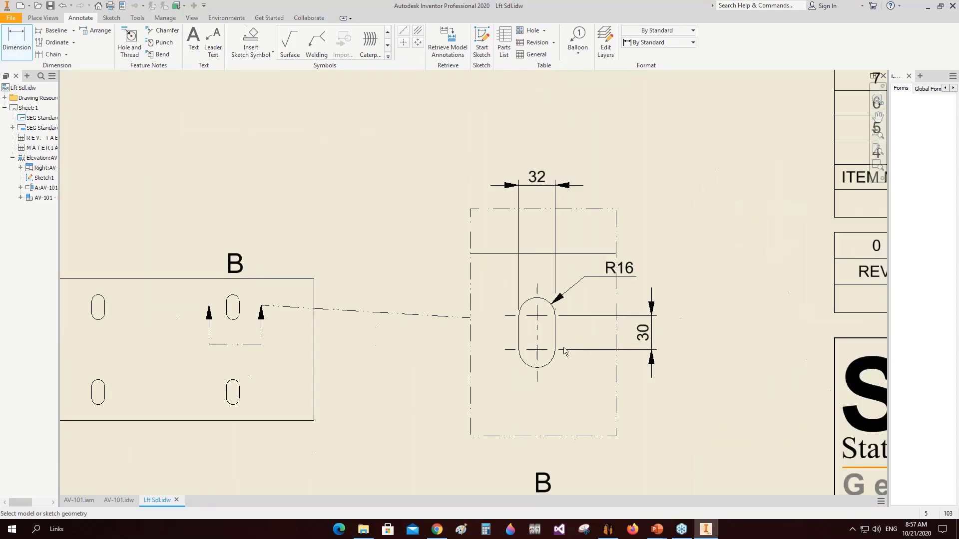
# Dimension the base plate's overall length above its upper edge in section A-A.
pyautogui.scroll(-5, 563, 349)
pyautogui.rightClick(654, 255)
pyautogui.click(687, 258)
pyautogui.moveTo(394, 329); pyautogui.dragTo(491, 286, button='middle')
pyautogui.press('d')
pyautogui.click(489, 281)
pyautogui.click(486, 270)
pyautogui.press('Escape')
# Apply automated centerlines to section A-A so that all base plate slots get center marks.
pyautogui.rightClick(477, 302)
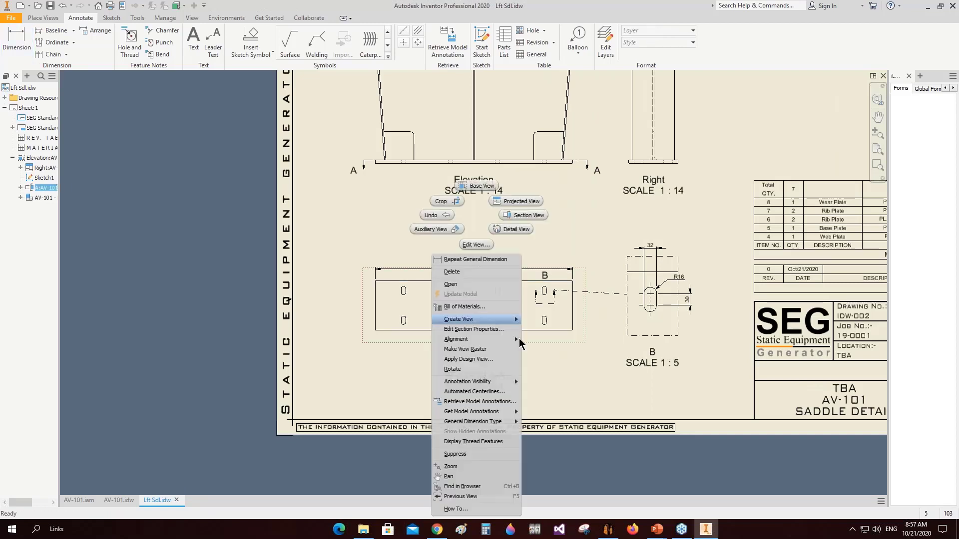
pyautogui.click(474, 380)
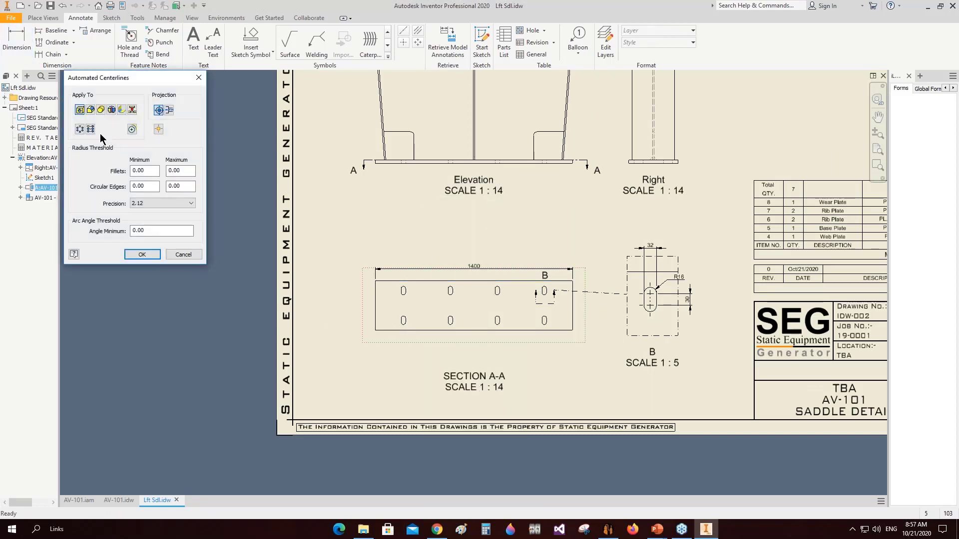
pyautogui.click(91, 129)
pyautogui.click(142, 254)
pyautogui.scroll(5, 490, 322)
pyautogui.moveTo(402, 285); pyautogui.dragTo(599, 312, button='middle')
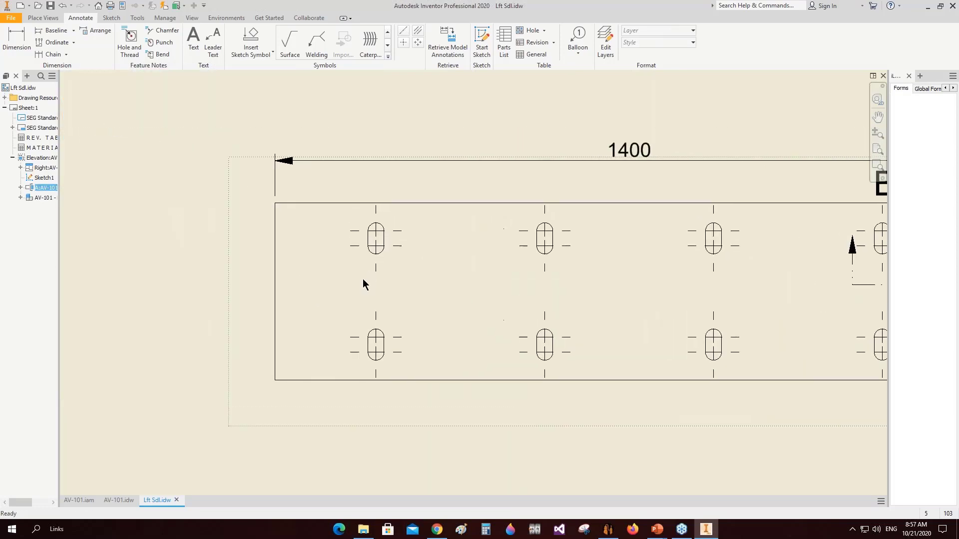
pyautogui.scroll(-2, 363, 279)
pyautogui.moveTo(359, 296); pyautogui.dragTo(373, 307, button='middle')
pyautogui.scroll(-5, 375, 304)
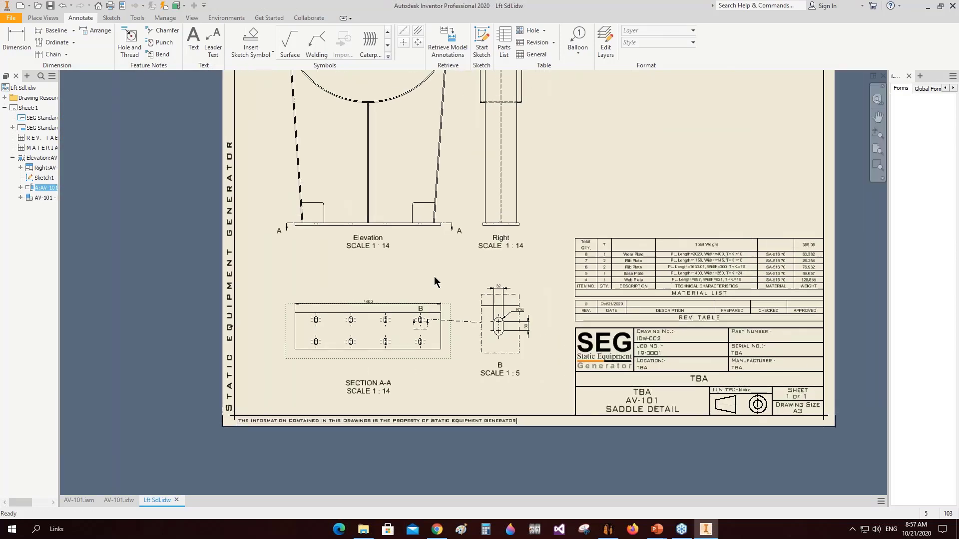
# Switch to Static Equipment Generator and review the bill of materials with its Excel export option, plus the flange table.
pyautogui.click(609, 529)
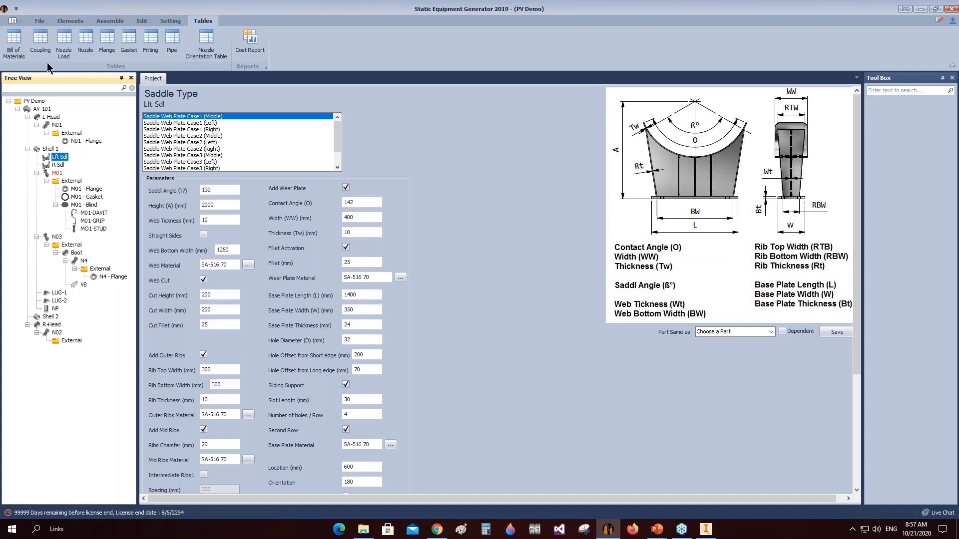
pyautogui.click(14, 46)
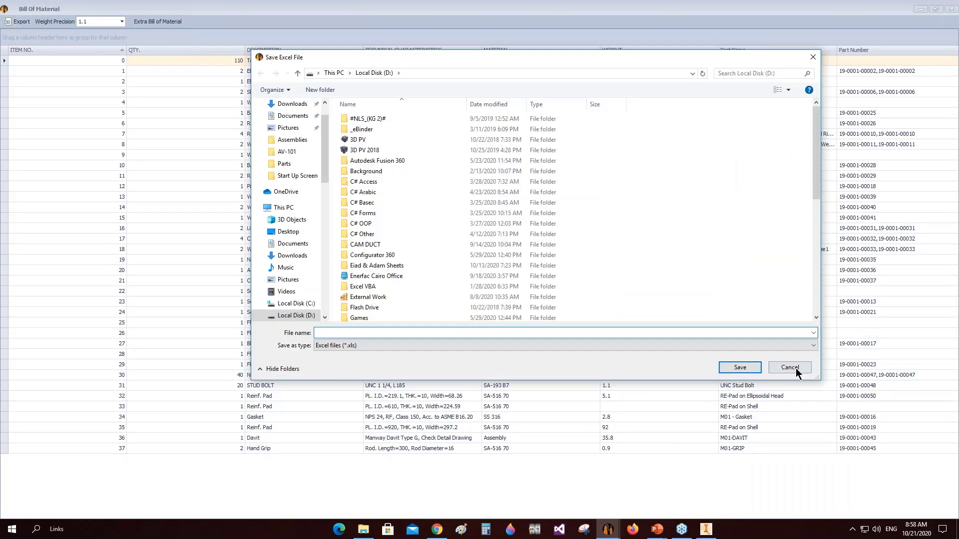
pyautogui.click(795, 367)
pyautogui.click(952, 8)
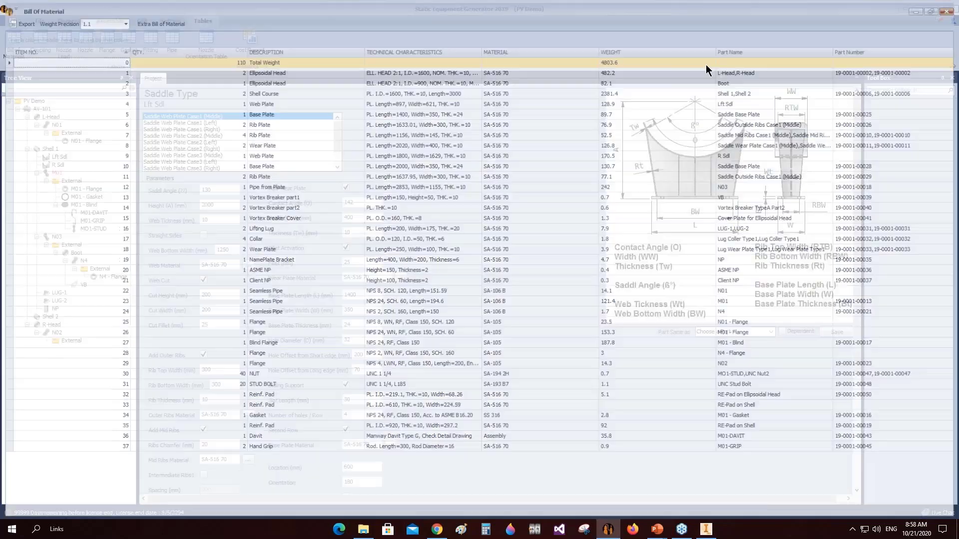
pyautogui.click(106, 54)
pyautogui.click(954, 7)
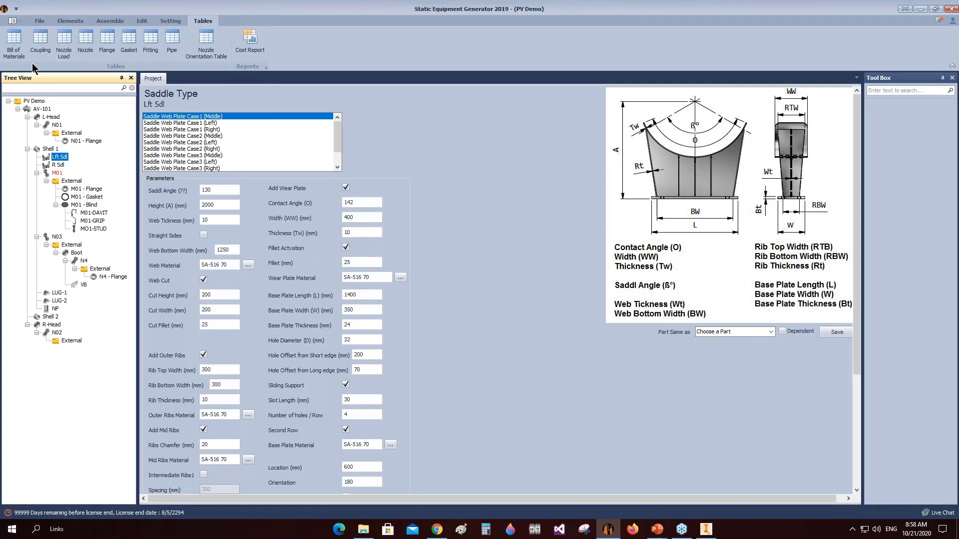
# Add a new vessel named TANK to the PV Demo project.
pyautogui.click(35, 102)
pyautogui.rightClick(36, 101)
pyautogui.click(70, 107)
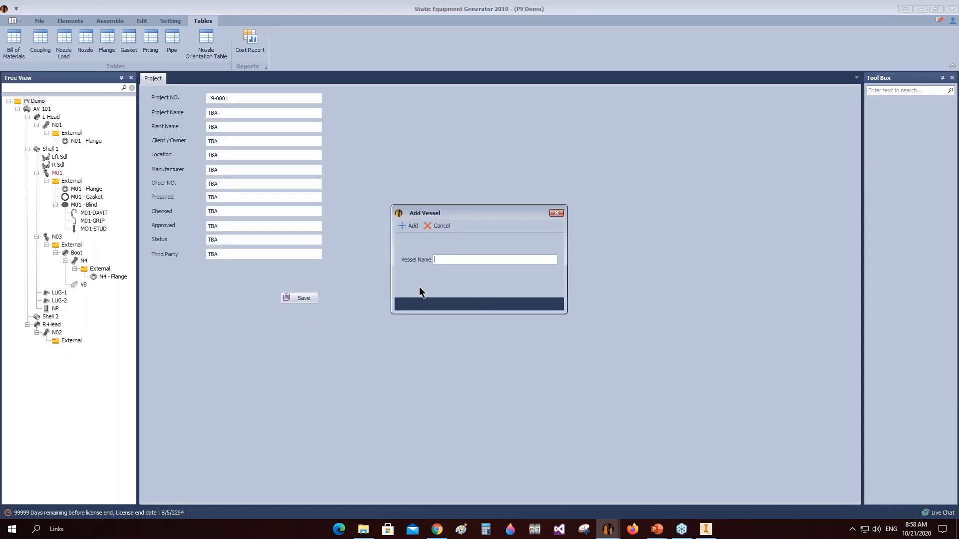
pyautogui.write('tANK')
pyautogui.moveTo(448, 259); pyautogui.dragTo(415, 260)
pyautogui.write('TANK')
pyautogui.click(411, 226)
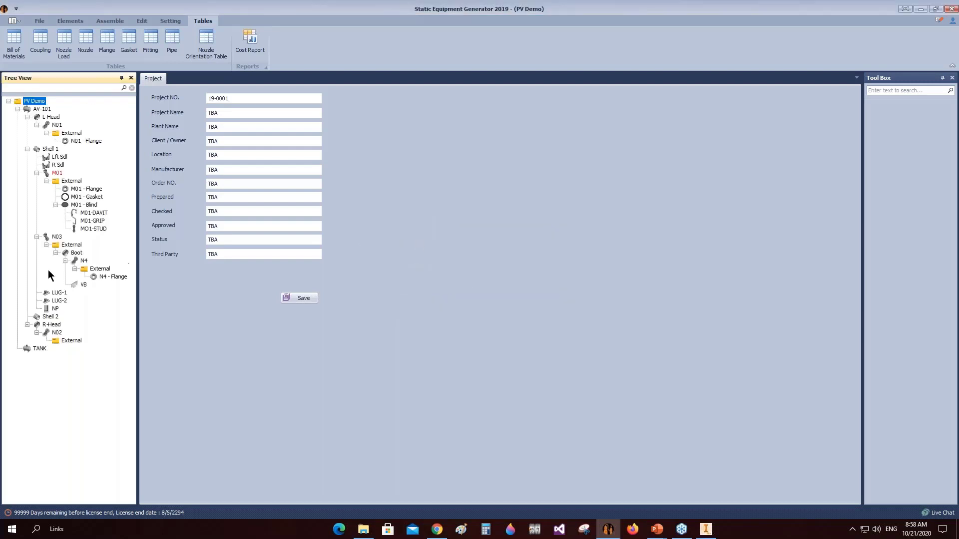
# Reset the project's changes and Inventor model state, and delete vessel AV-101 from PV Demo.
pyautogui.click(142, 21)
pyautogui.click(116, 45)
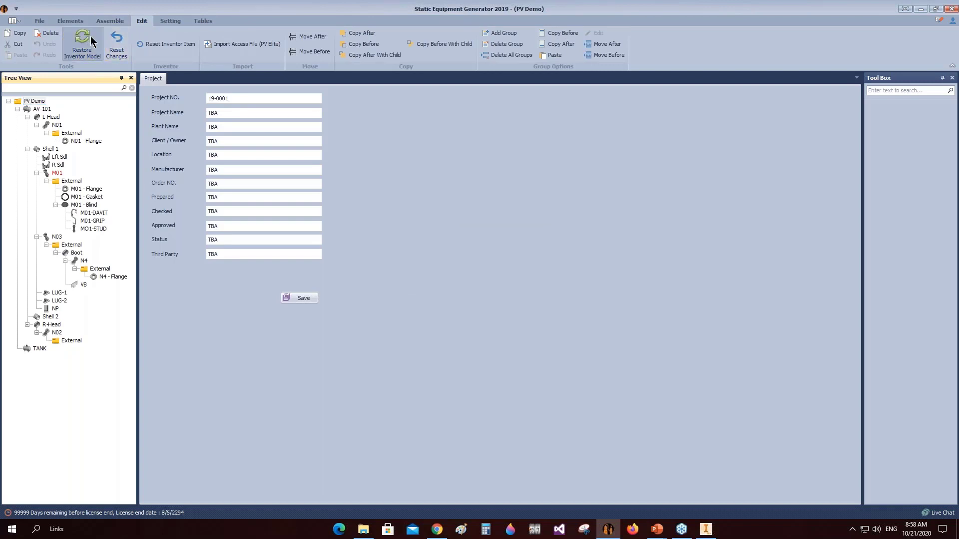
pyautogui.click(456, 270)
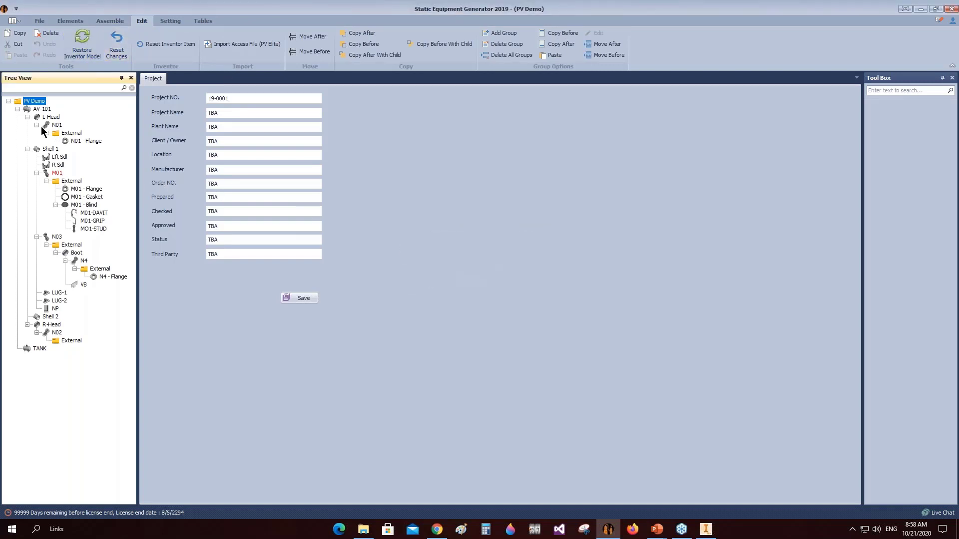
pyautogui.click(82, 53)
pyautogui.click(42, 111)
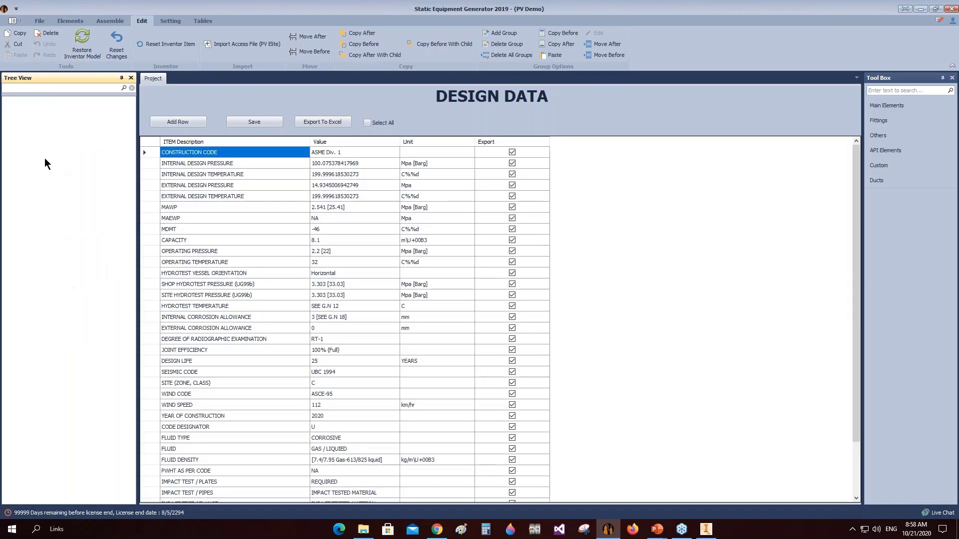
pyautogui.press('Delete')
# Set the TANK equipment's position to Vertical with direction Bottom to Top, and save the equipment settings.
pyautogui.click(39, 110)
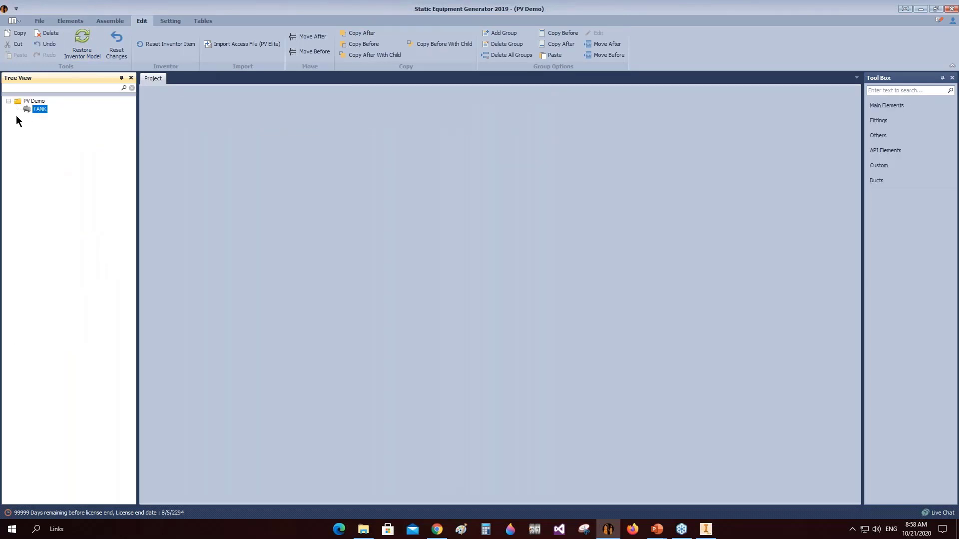
pyautogui.click(173, 21)
pyautogui.click(15, 50)
pyautogui.click(587, 240)
pyautogui.click(538, 258)
pyautogui.click(587, 255)
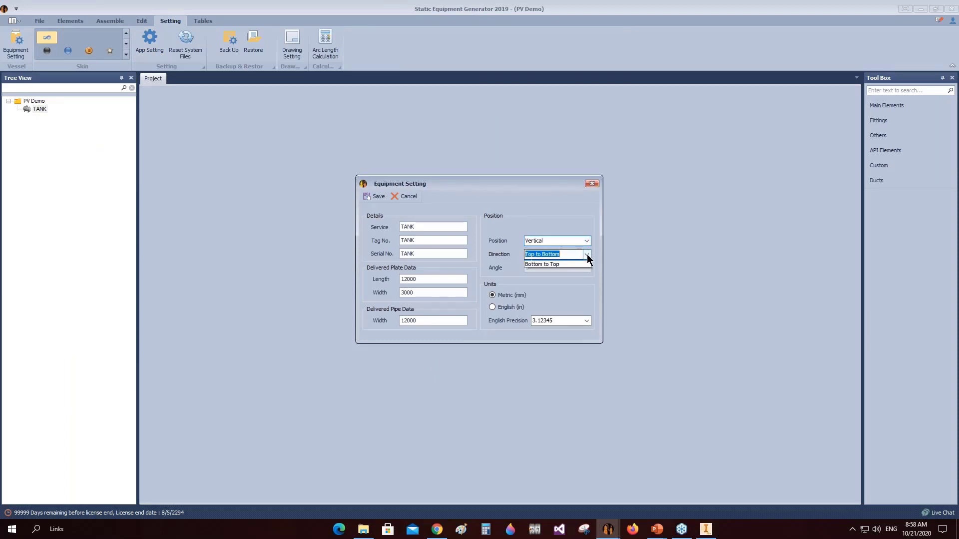
pyautogui.click(568, 265)
pyautogui.press('Tab')
pyautogui.press('Tab')
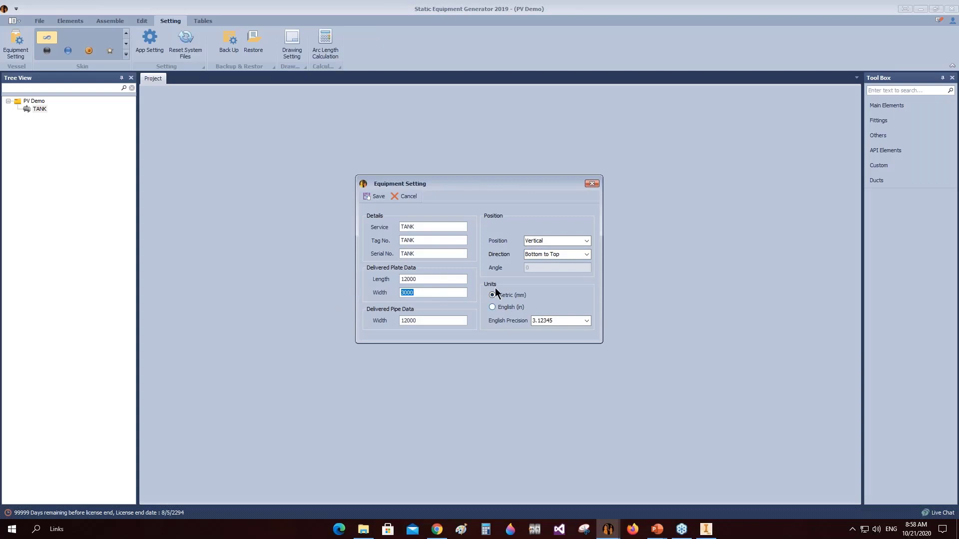
pyautogui.click(374, 196)
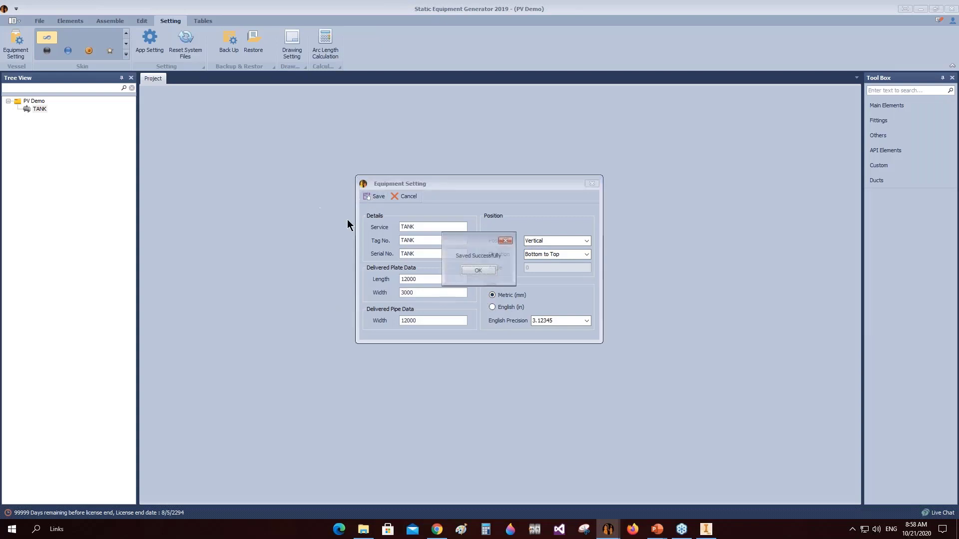
pyautogui.click(492, 271)
# Add an API annular plate named ANNULAR PLATE to TANK and open its parameters.
pyautogui.click(84, 20)
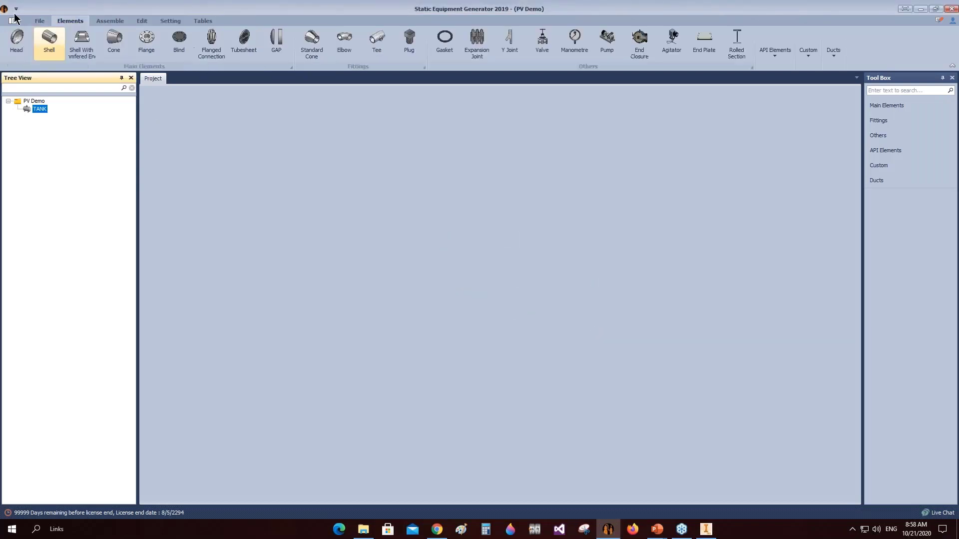
pyautogui.click(775, 53)
pyautogui.click(747, 92)
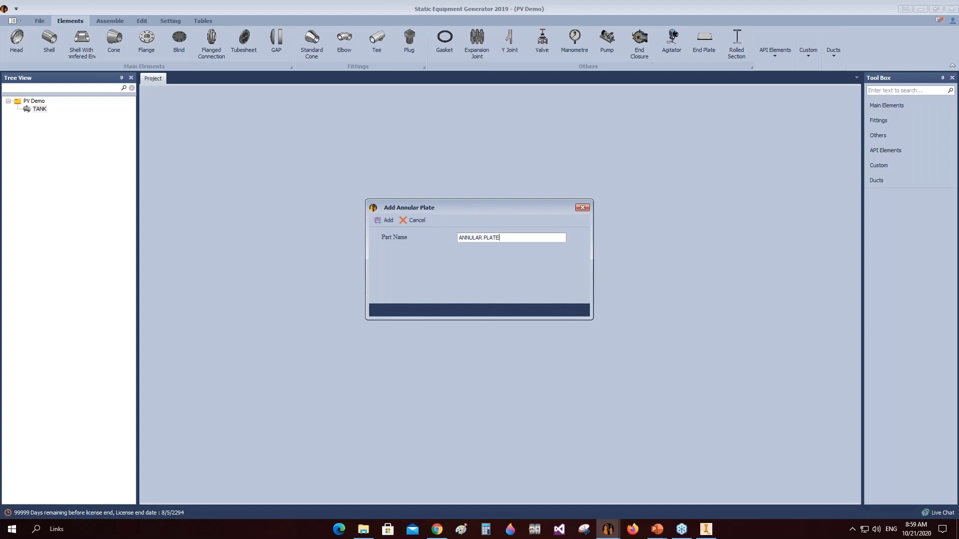
pyautogui.click(386, 221)
pyautogui.click(43, 116)
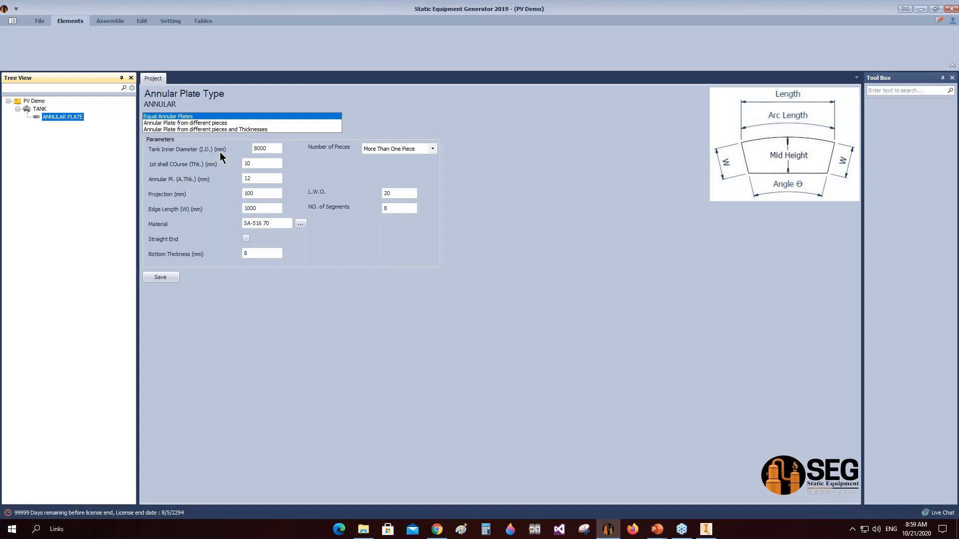
# Set the annular plate's tank inner diameter to 12500 mm, first shell course thickness to 12 mm and projection to 70 mm.
pyautogui.click(239, 147)
pyautogui.write('125')
pyautogui.press('Tab')
pyautogui.write('12')
pyautogui.press('Tab')
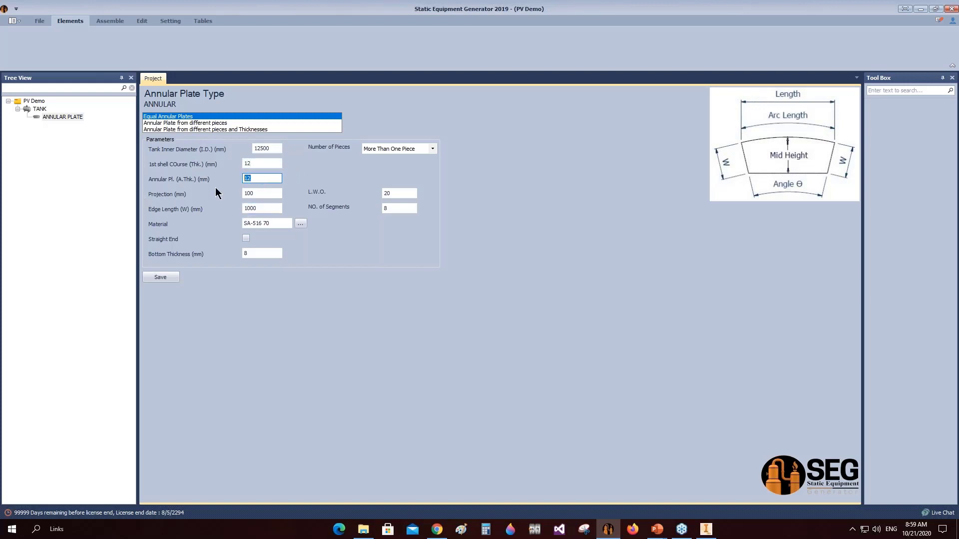
pyautogui.press('Tab')
pyautogui.write('70')
# Set the annular plate's L.W.O. to 22.5 and save its parameters.
pyautogui.doubleClick(260, 208)
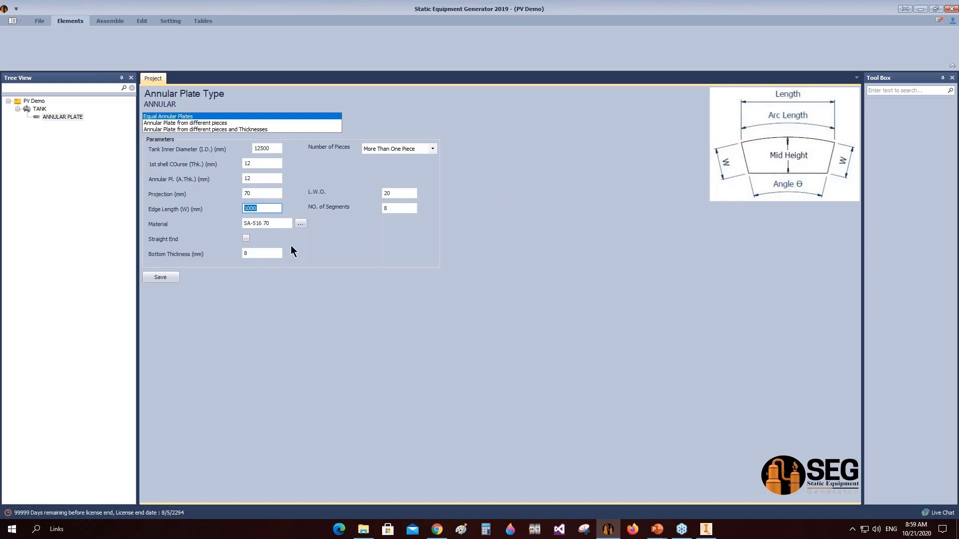
pyautogui.click(258, 254)
pyautogui.doubleClick(407, 195)
pyautogui.doubleClick(405, 208)
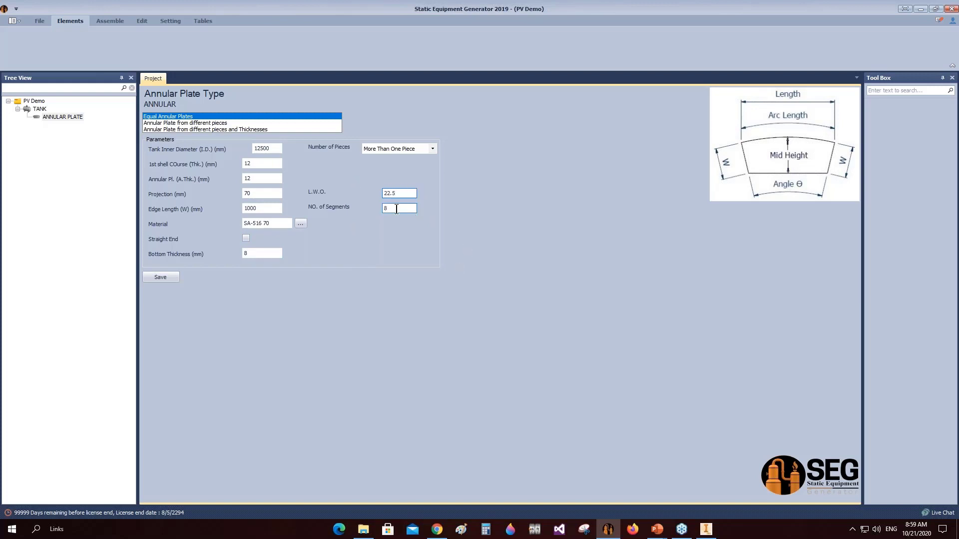
pyautogui.click(161, 278)
# Start the Inventor assembly of the tank, check the annular plate in Inventor, and return to Static Equipment Generator.
pyautogui.click(118, 23)
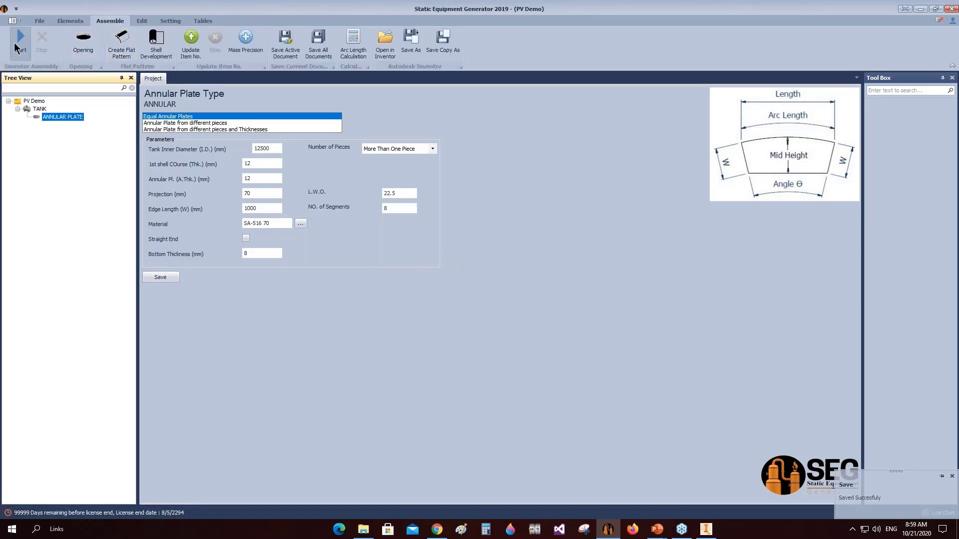
pyautogui.click(709, 529)
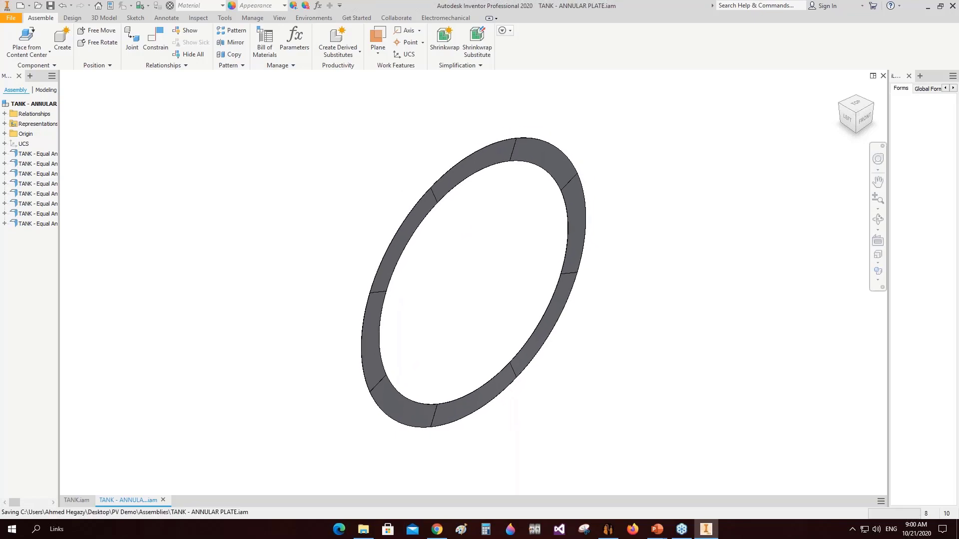
pyautogui.click(608, 530)
# Add an API arranged sloped bottom named BOTTOM to TANK and open its parameters.
pyautogui.click(40, 109)
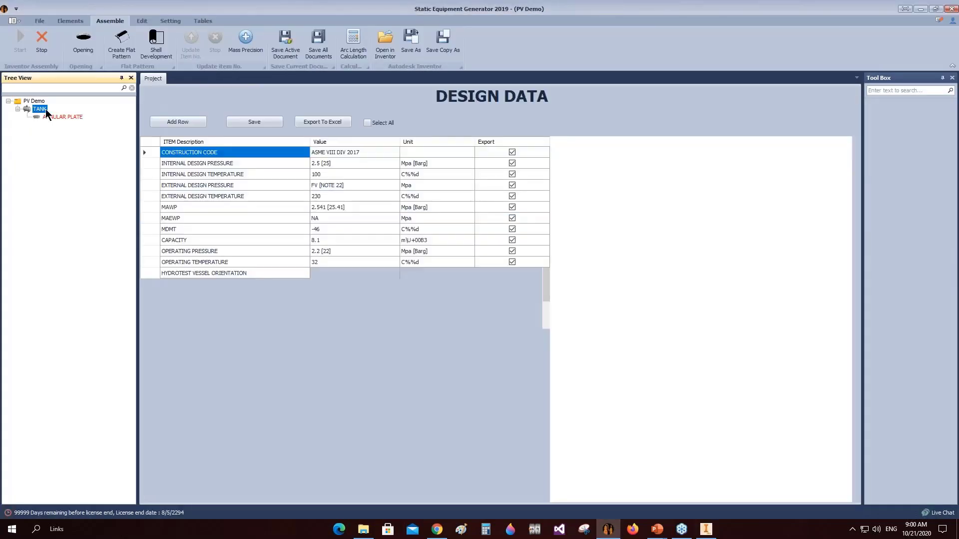
pyautogui.click(71, 21)
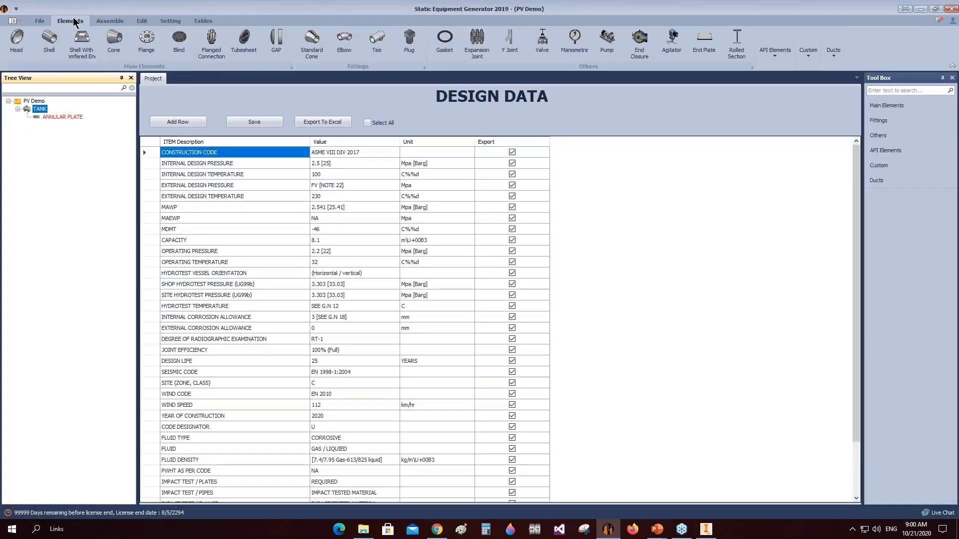
pyautogui.click(110, 21)
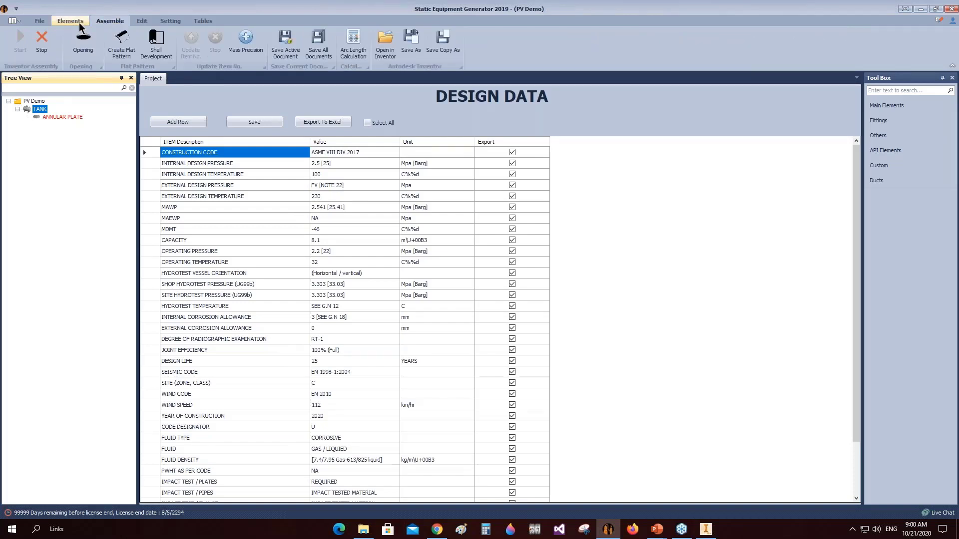
pyautogui.click(78, 23)
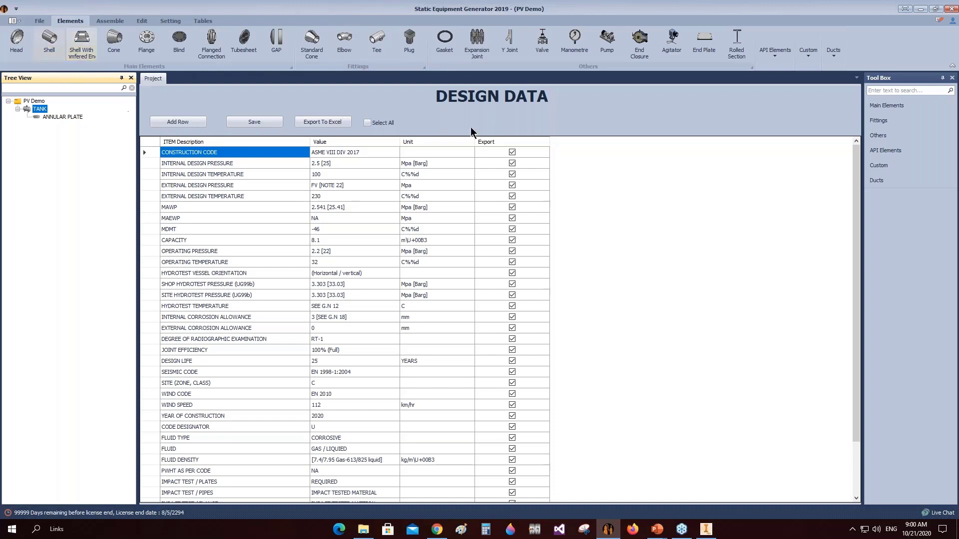
pyautogui.click(773, 54)
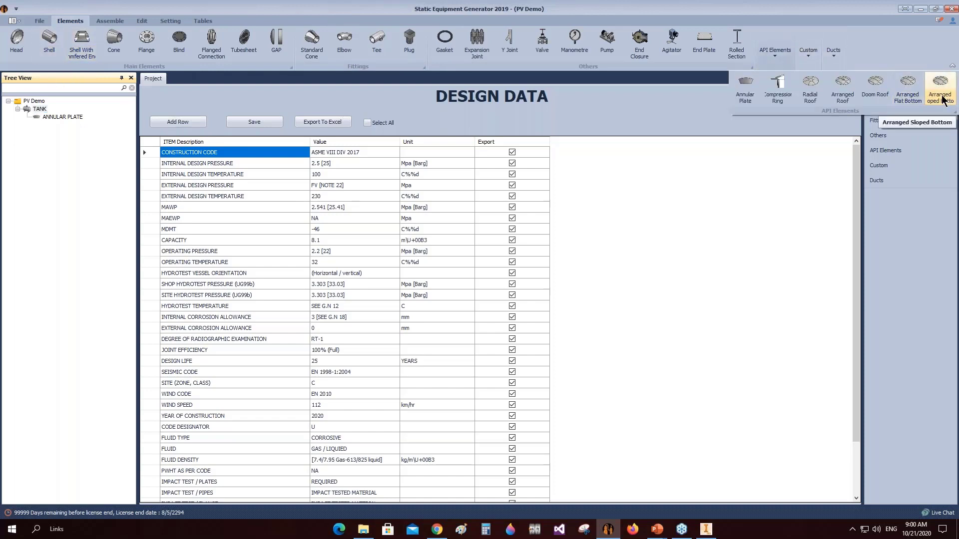
pyautogui.click(941, 93)
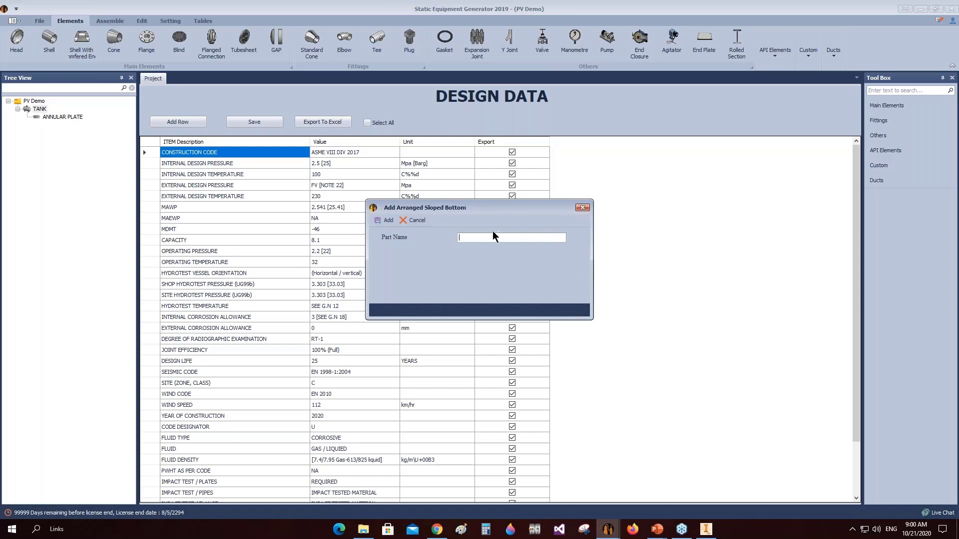
pyautogui.write('BOTTOM')
pyautogui.click(384, 221)
pyautogui.click(53, 125)
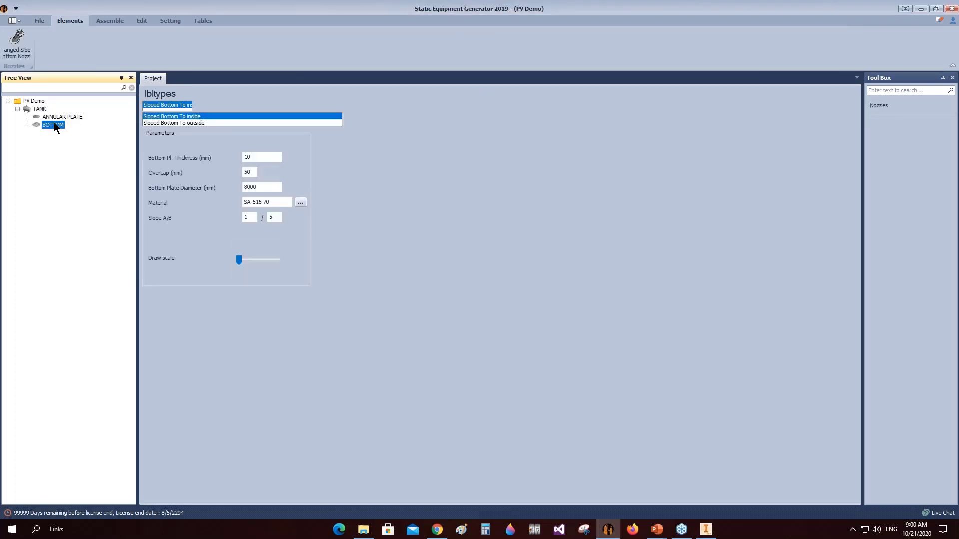
# Choose Sloped Bottom To inside as the bottom type and set plate thickness 8 mm and bottom plate diameter 10694 mm.
pyautogui.click(198, 123)
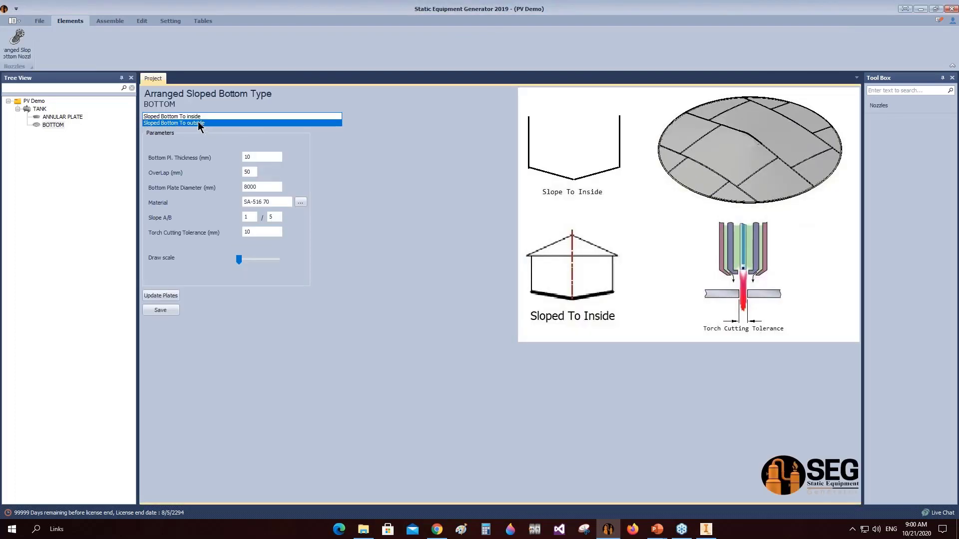
pyautogui.click(187, 117)
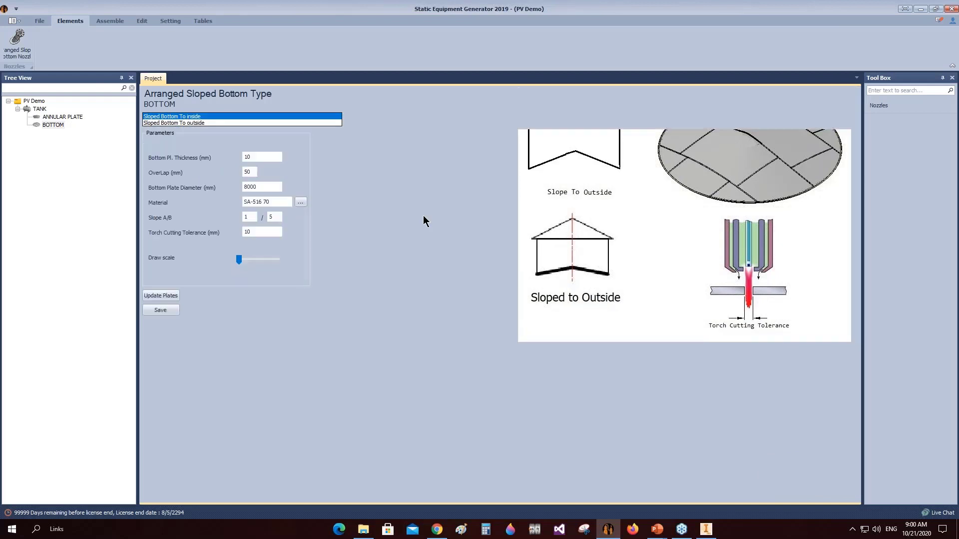
pyautogui.doubleClick(275, 157)
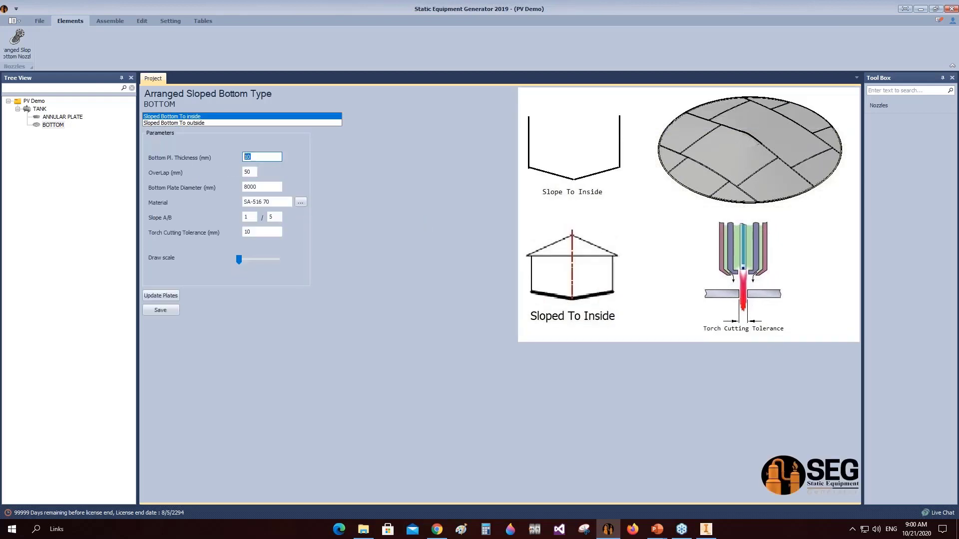
pyautogui.write('8')
pyautogui.press('Tab')
pyautogui.press('Tab')
pyautogui.write('10694')
# Set the bottom's slope to 1/50, increase the draw scale, and save the parameters.
pyautogui.moveTo(274, 217); pyautogui.dragTo(262, 216)
pyautogui.write('50')
pyautogui.moveTo(256, 233)
pyautogui.mouseDown()
pyautogui.moveTo(206, 245)
pyautogui.moveTo(266, 261)
pyautogui.mouseUp()
pyautogui.click(169, 309)
pyautogui.press('Return')
# Open the plate arrangement of the bottom and draw the plates with MidRow enabled.
pyautogui.click(161, 296)
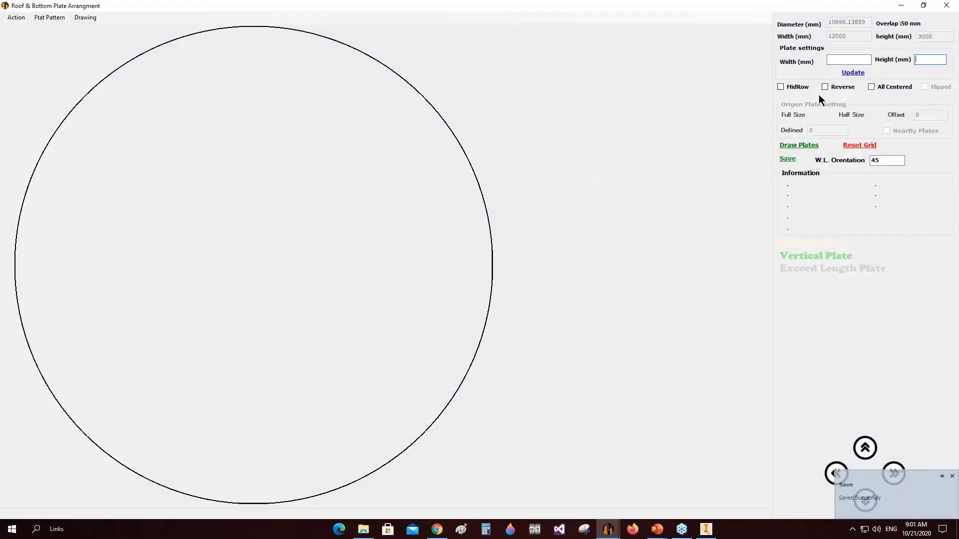
pyautogui.click(795, 89)
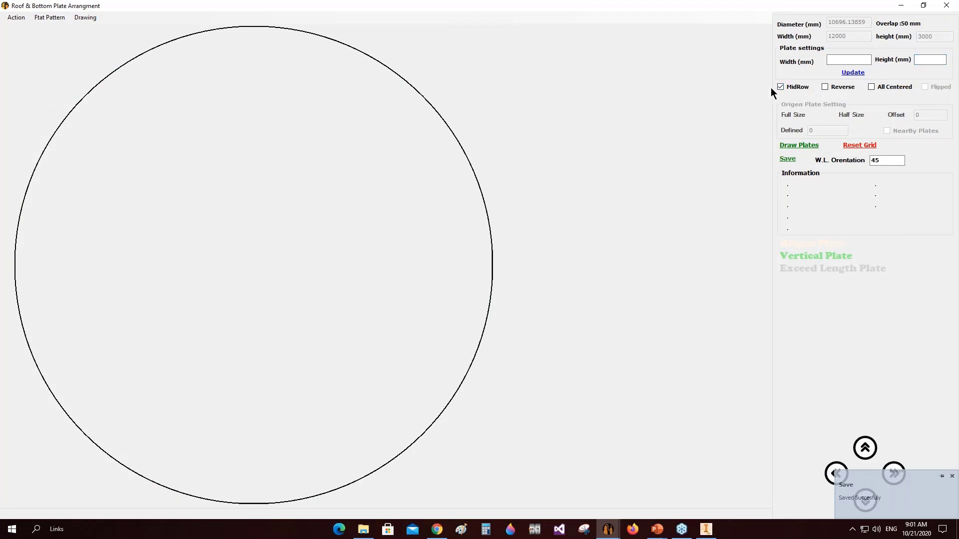
pyautogui.click(792, 145)
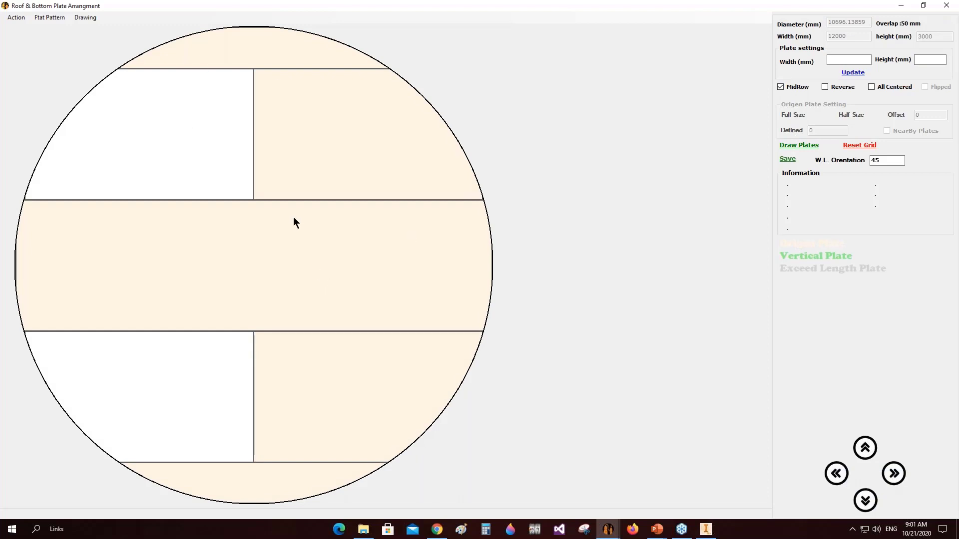
# Try a plate layout without MidRow and with the second row offset by 1000, then reset the grid.
pyautogui.click(872, 146)
pyautogui.click(797, 89)
pyautogui.click(805, 146)
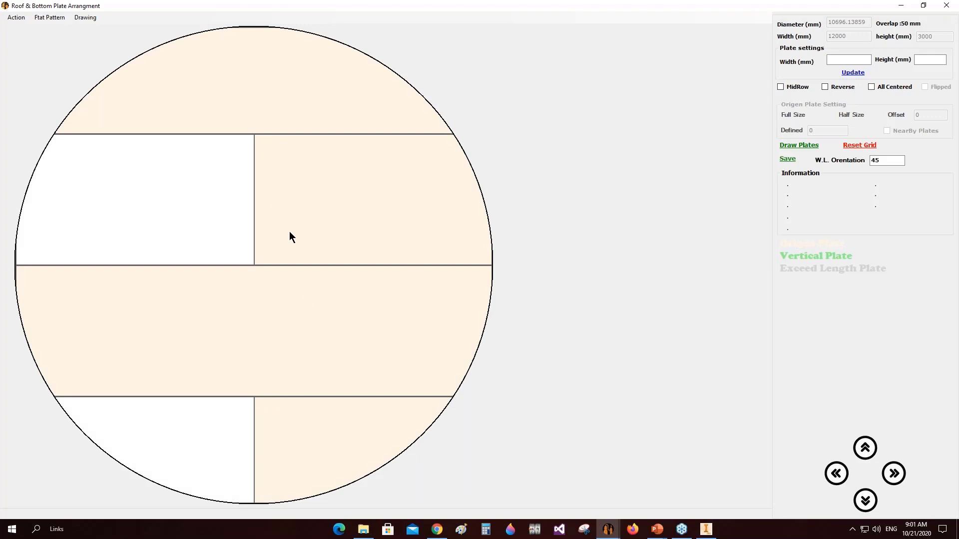
pyautogui.click(301, 205)
pyautogui.write('1000')
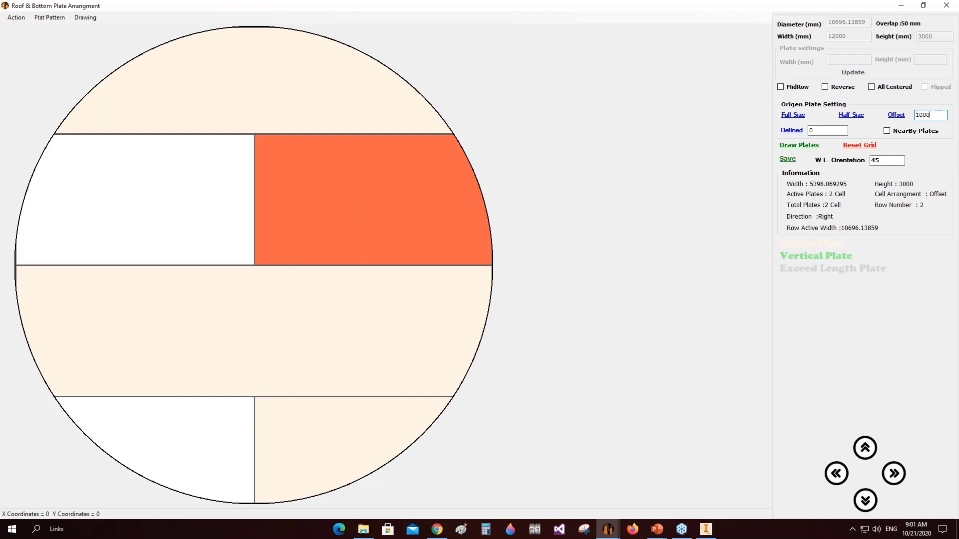
pyautogui.click(896, 115)
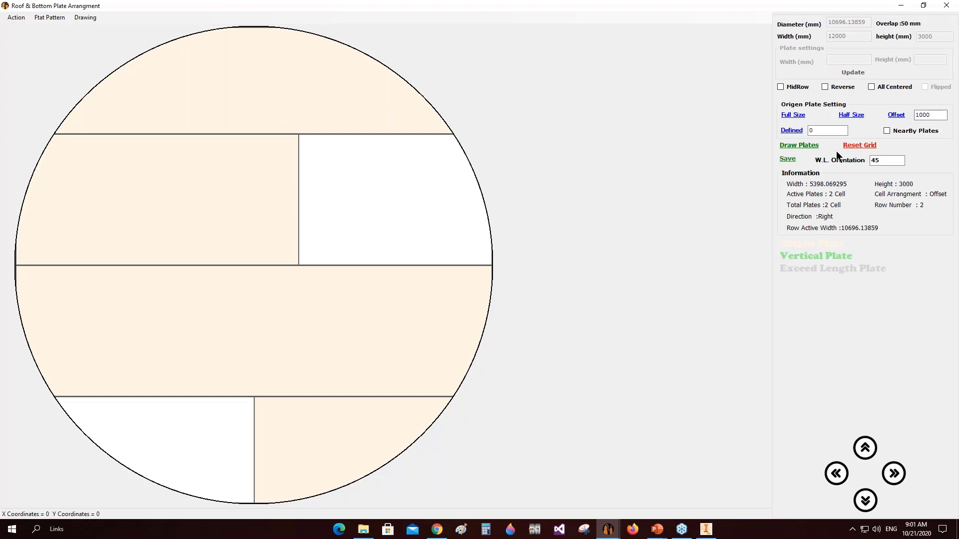
pyautogui.click(854, 146)
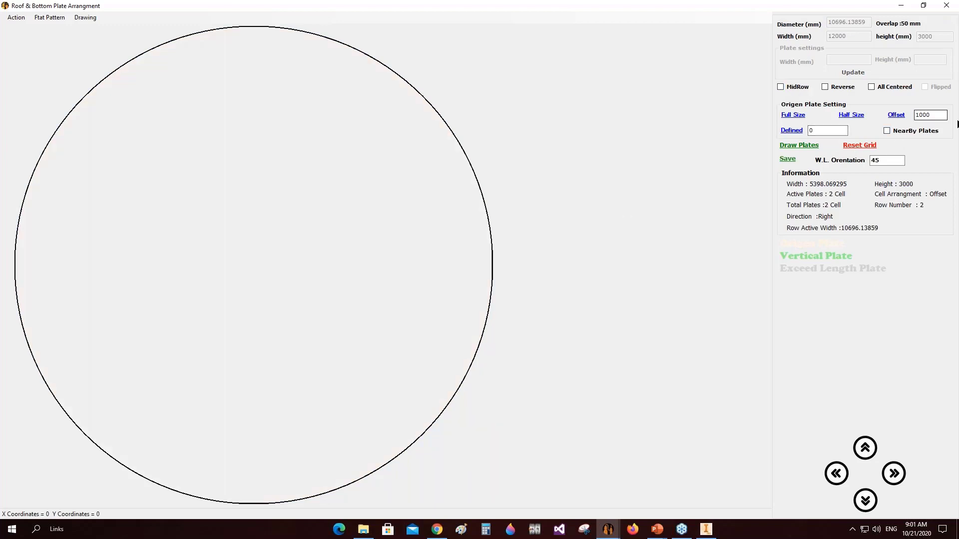
# Clear the offset, redraw the plates with MidRow enabled, and save the arrangement with a W.L. orientation of 0.
pyautogui.doubleClick(927, 114)
pyautogui.press('BackSpace')
pyautogui.click(797, 88)
pyautogui.click(799, 145)
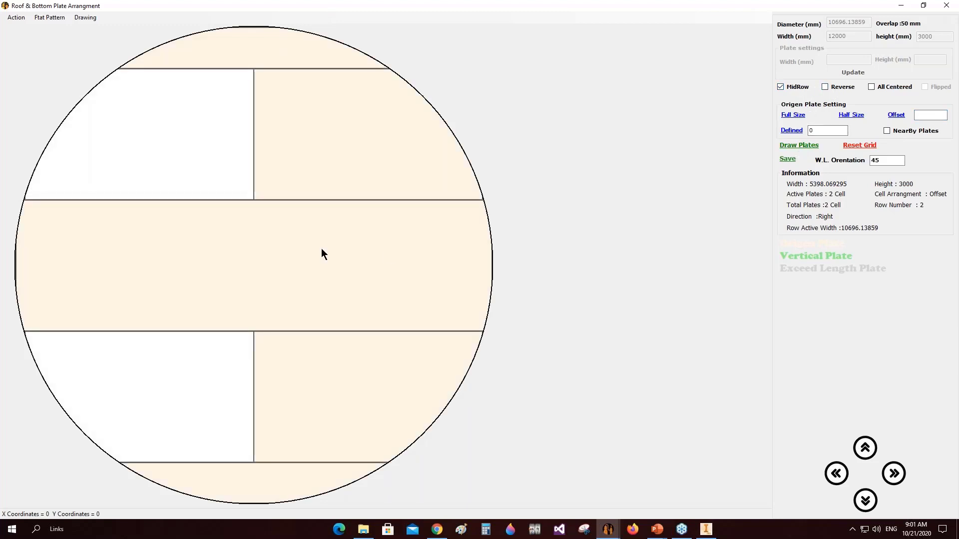
pyautogui.doubleClick(880, 161)
pyautogui.write('0')
pyautogui.click(788, 160)
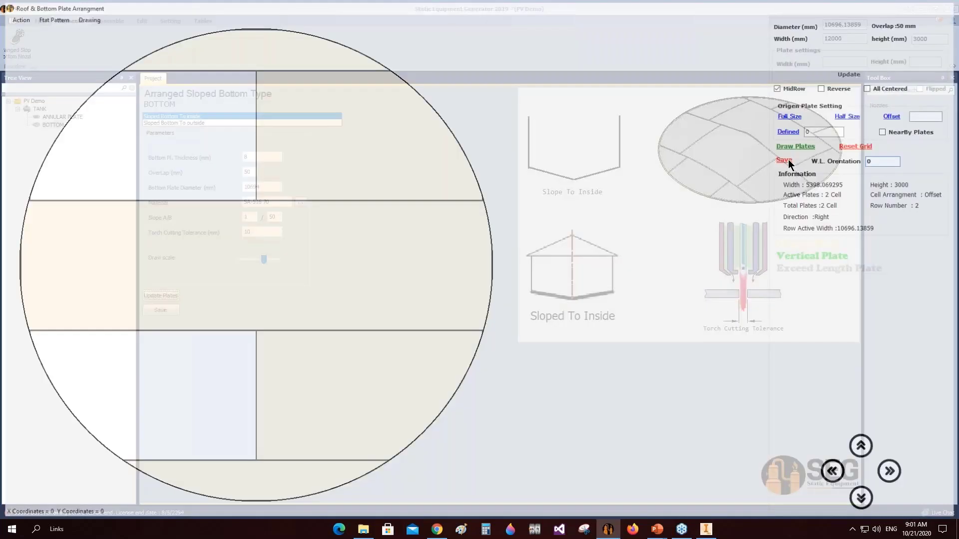
# Check the sloped bottom and the tank assembly in Inventor, and return to Static Equipment Generator.
pyautogui.click(706, 529)
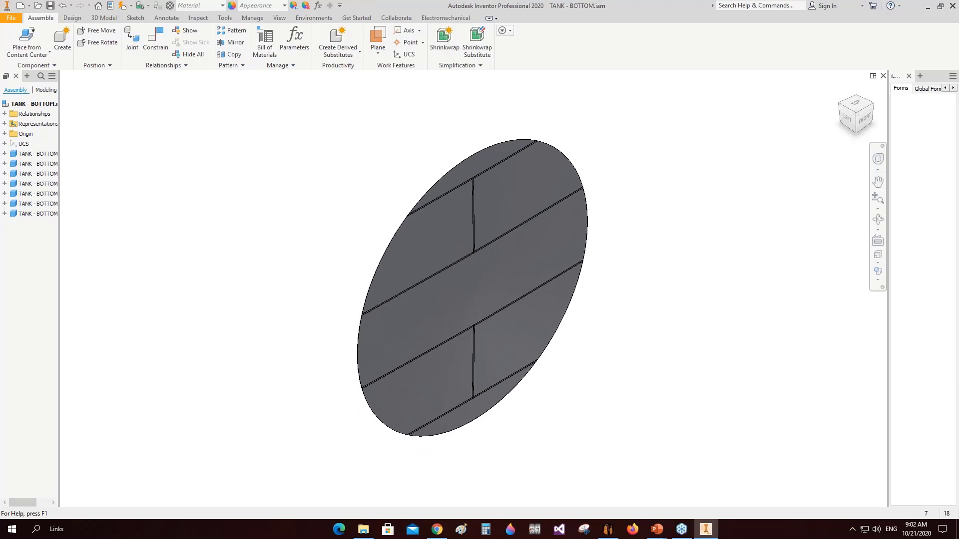
pyautogui.hotkey('ctrl', 's')
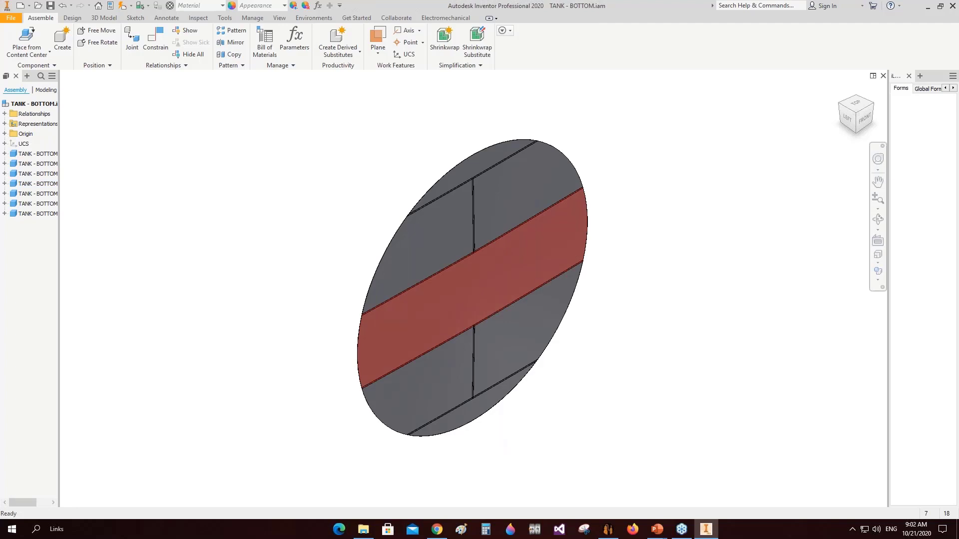
pyautogui.hotkey('ctrl', 's')
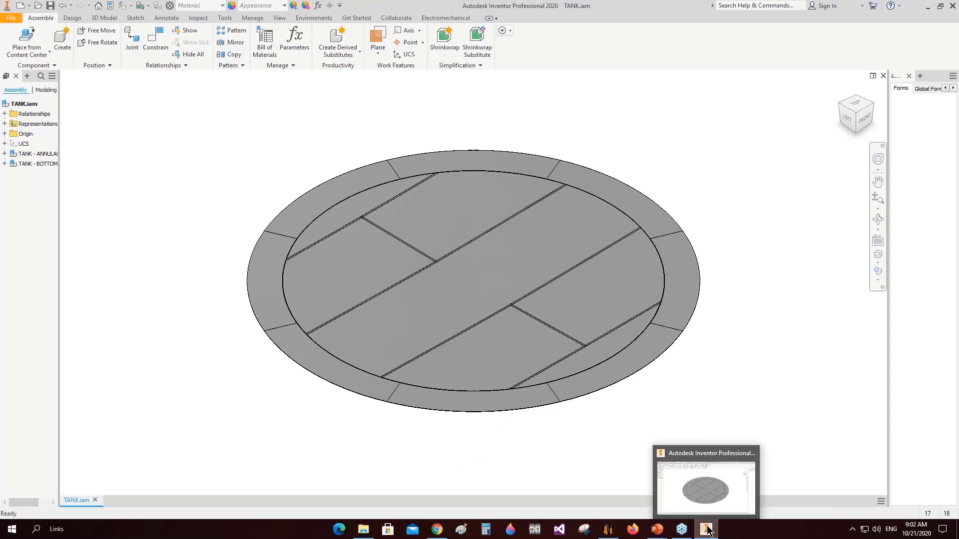
pyautogui.click(608, 529)
# Add a shell named CAN-1 to TANK and open its parameters.
pyautogui.click(41, 115)
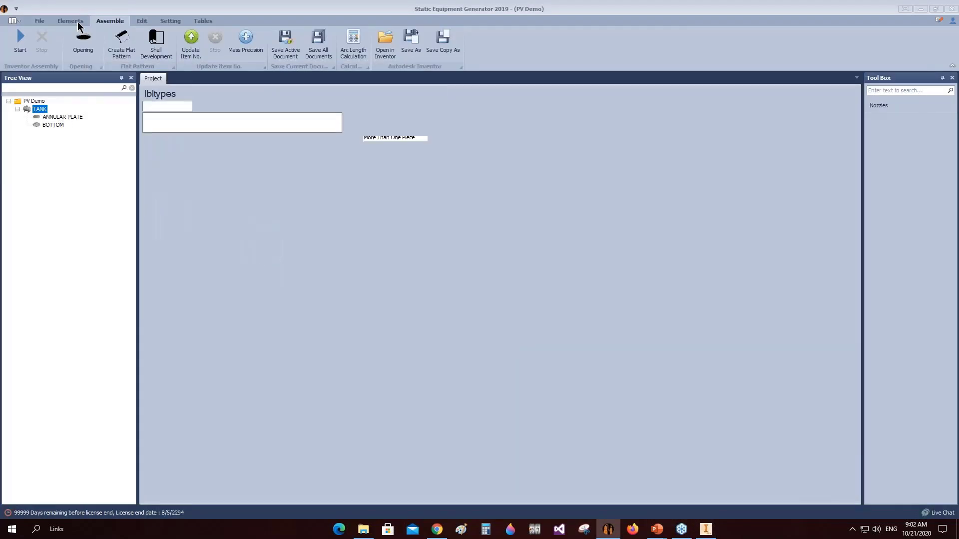
pyautogui.click(70, 20)
pyautogui.click(49, 40)
pyautogui.write('CAN-1')
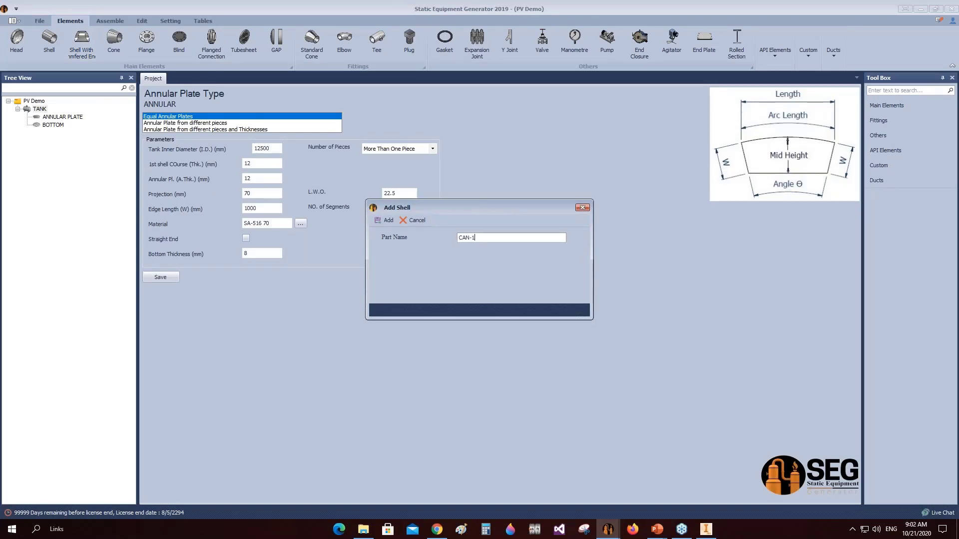
pyautogui.click(390, 220)
pyautogui.click(45, 132)
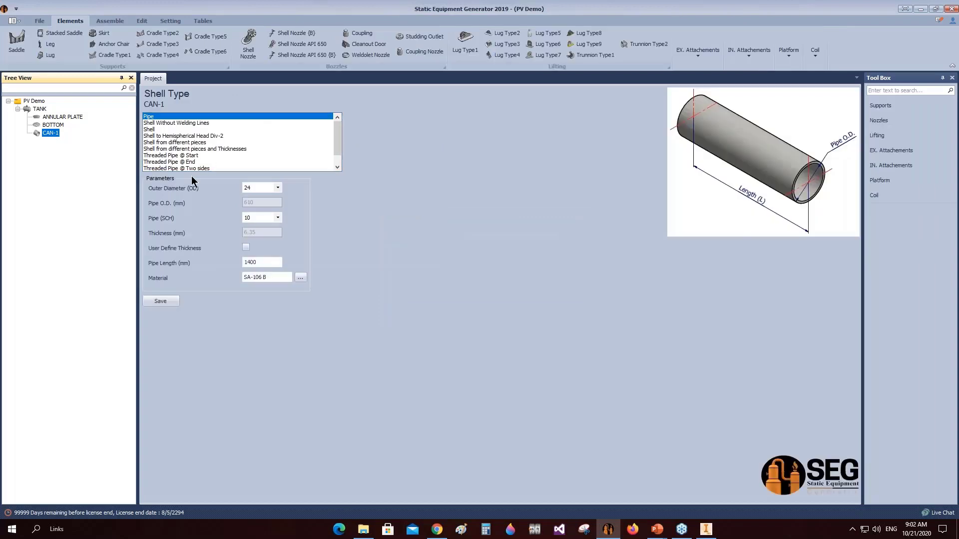
# Make CAN-1 a shell from different pieces and thicknesses with inner diameter 12500 mm and main course thickness 12 mm.
pyautogui.click(194, 149)
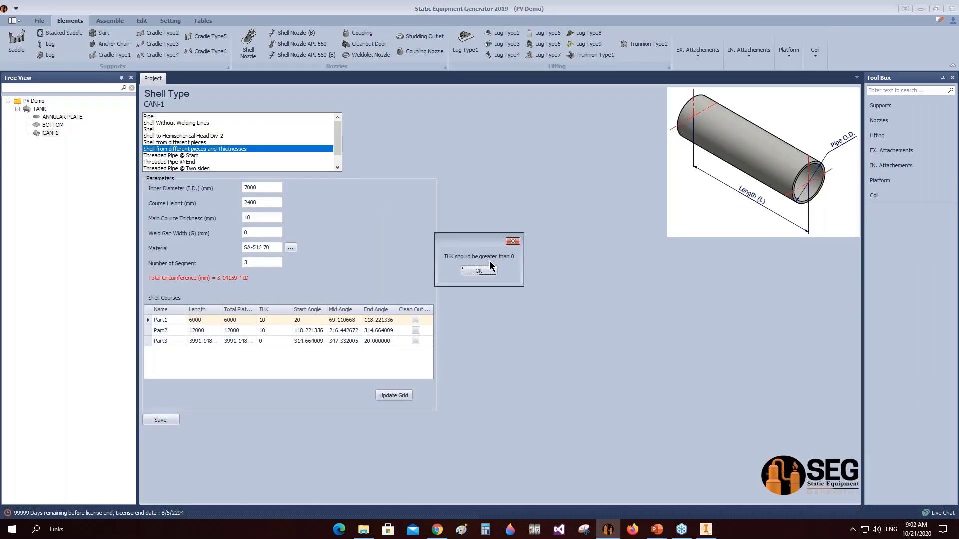
pyautogui.click(491, 270)
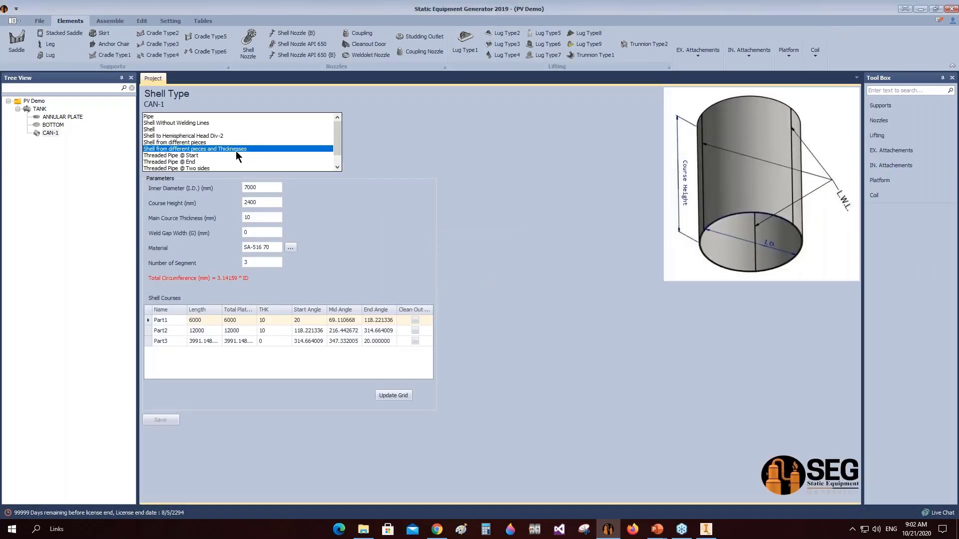
pyautogui.doubleClick(259, 187)
pyautogui.write('12500')
pyautogui.press('Tab')
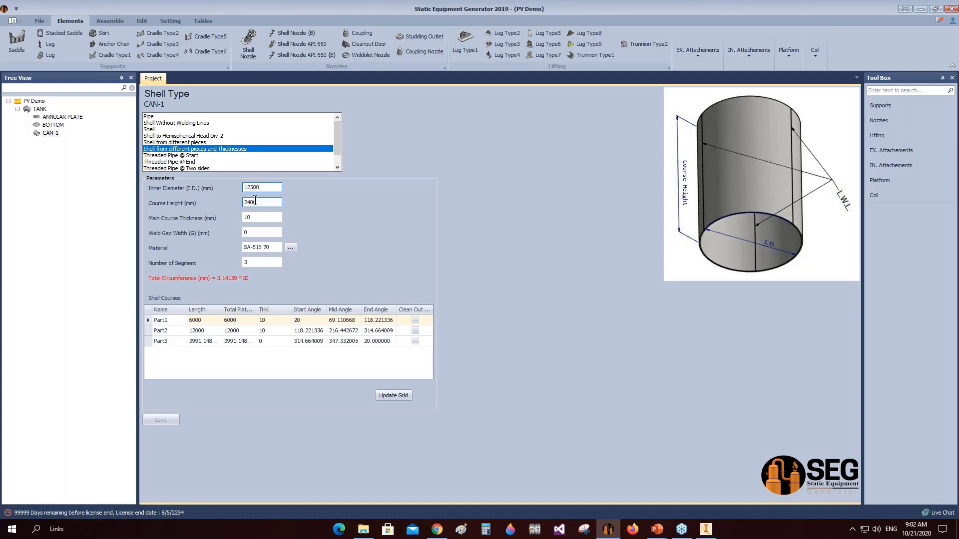
pyautogui.write('12')
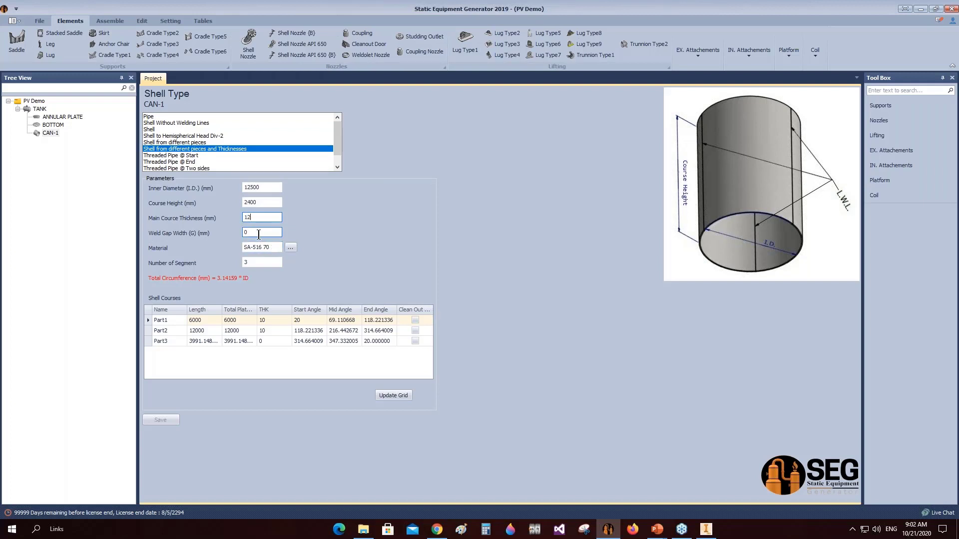
# Set CAN-1 to 4 segments, give Part1 a length of 12000 mm and start angle of 22.5, and update the grid.
pyautogui.doubleClick(260, 262)
pyautogui.write('4')
pyautogui.press('Tab')
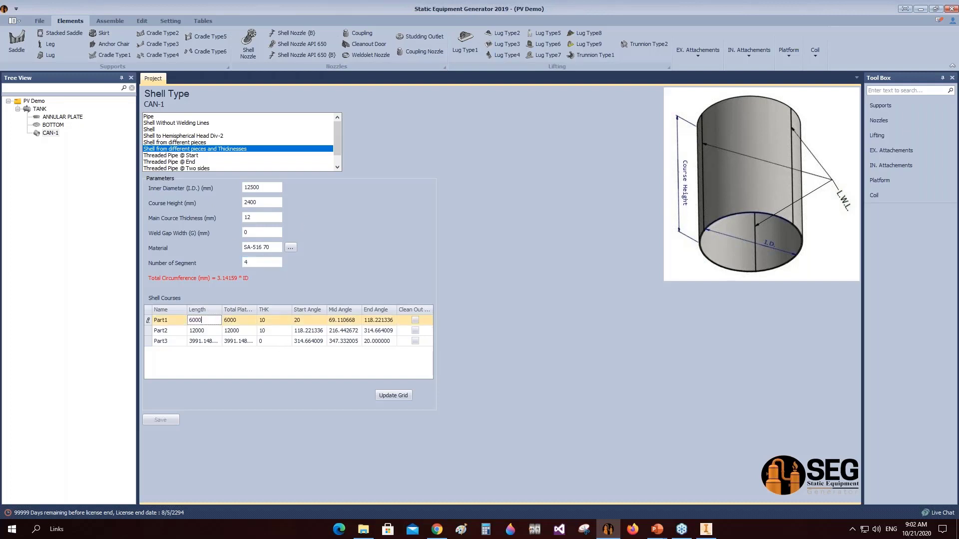
pyautogui.write('1200')
pyautogui.click(307, 321)
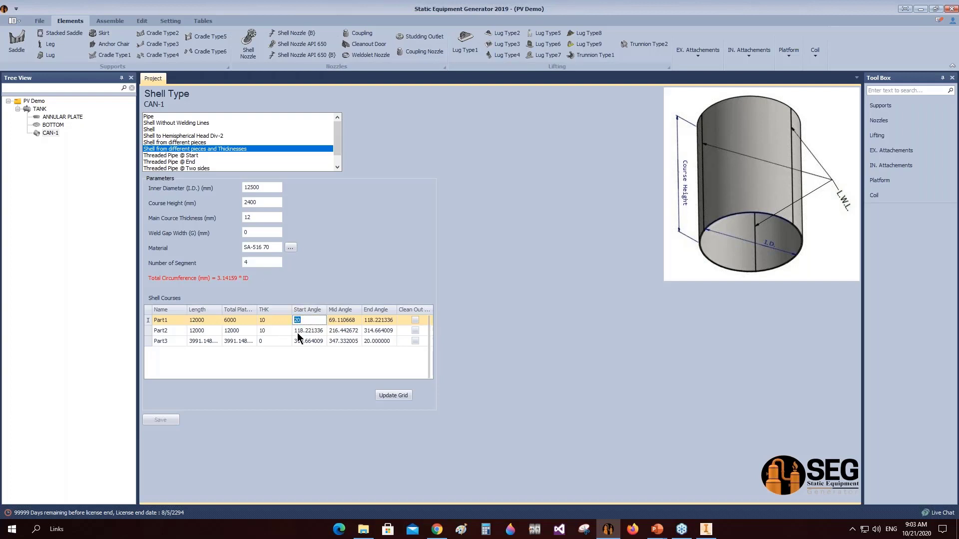
pyautogui.write('22.5')
pyautogui.click(390, 395)
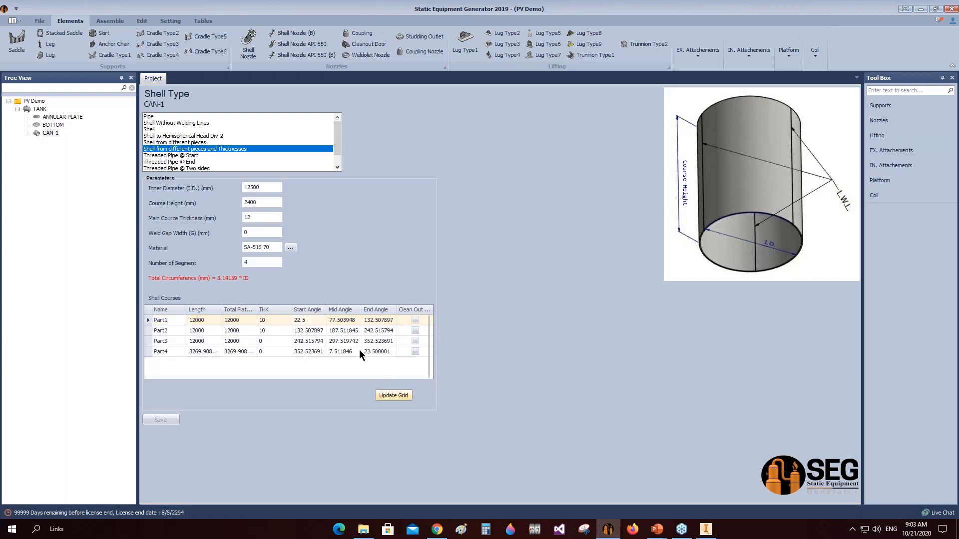
pyautogui.click(490, 270)
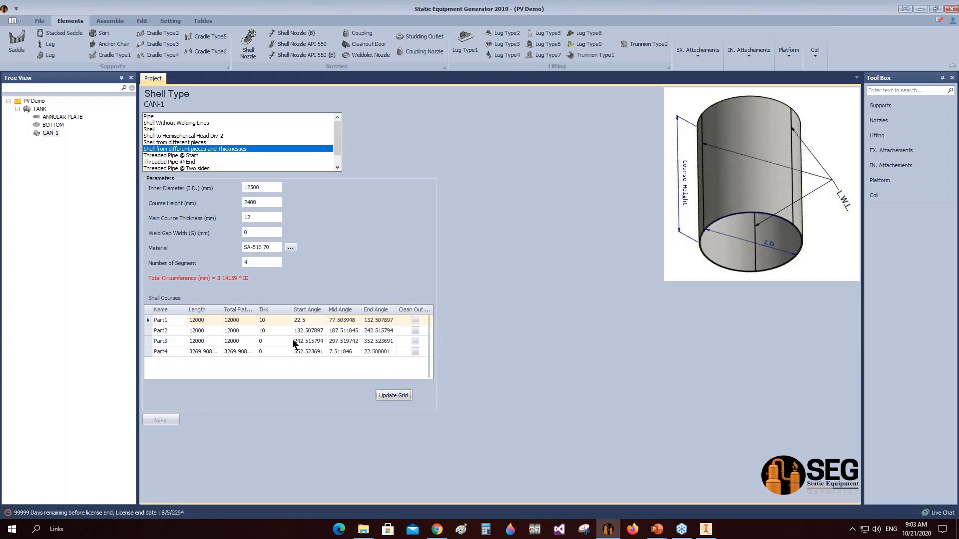
# Set the thickness of CAN-1's Part1 and Part2 to 12 mm.
pyautogui.click(268, 340)
pyautogui.click(261, 320)
pyautogui.click(262, 320)
pyautogui.write('12')
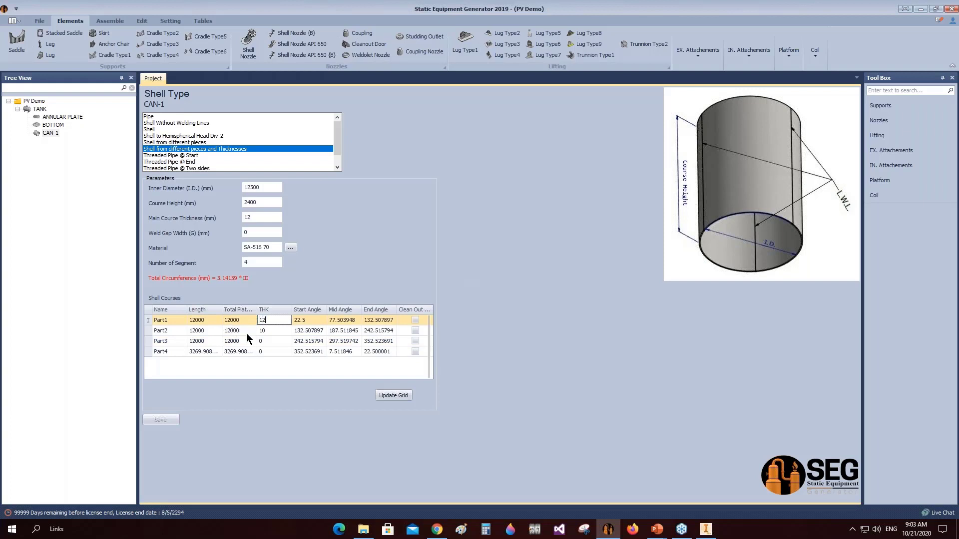
pyautogui.press('Down')
pyautogui.write('12')
# Set CAN-1's Part3 thickness to 16 mm and Part4 to 12 mm, then update the grid and save the shell.
pyautogui.click(264, 344)
pyautogui.write('16')
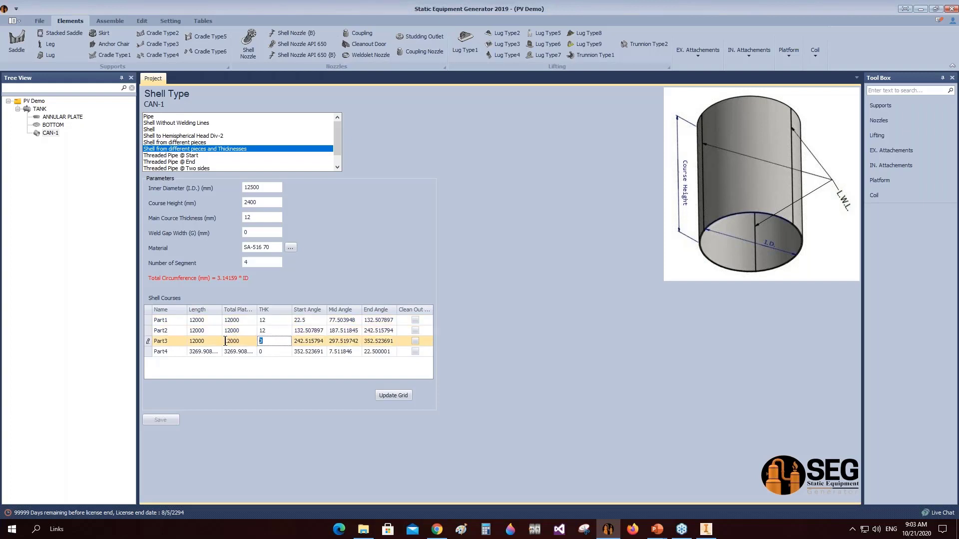
pyautogui.click(263, 353)
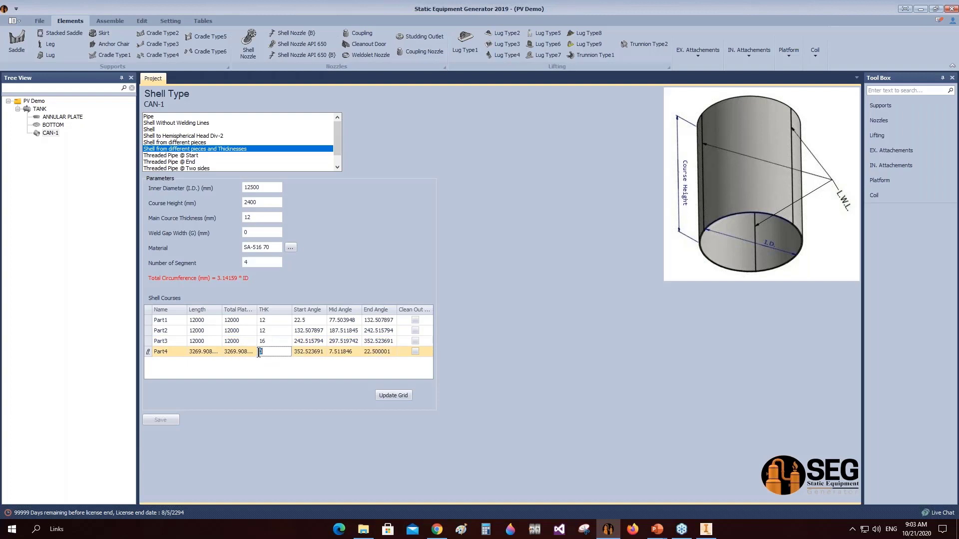
pyautogui.write('12')
pyautogui.click(277, 342)
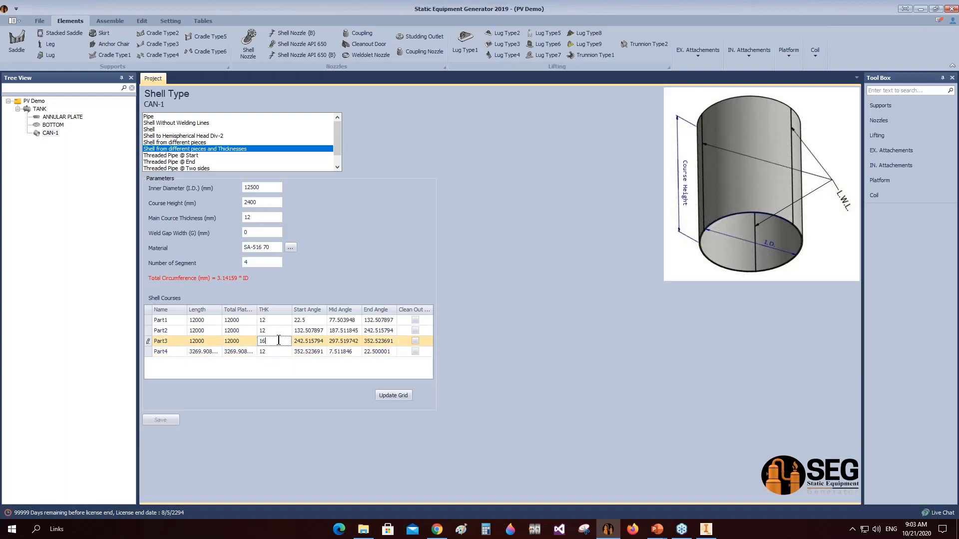
pyautogui.click(395, 396)
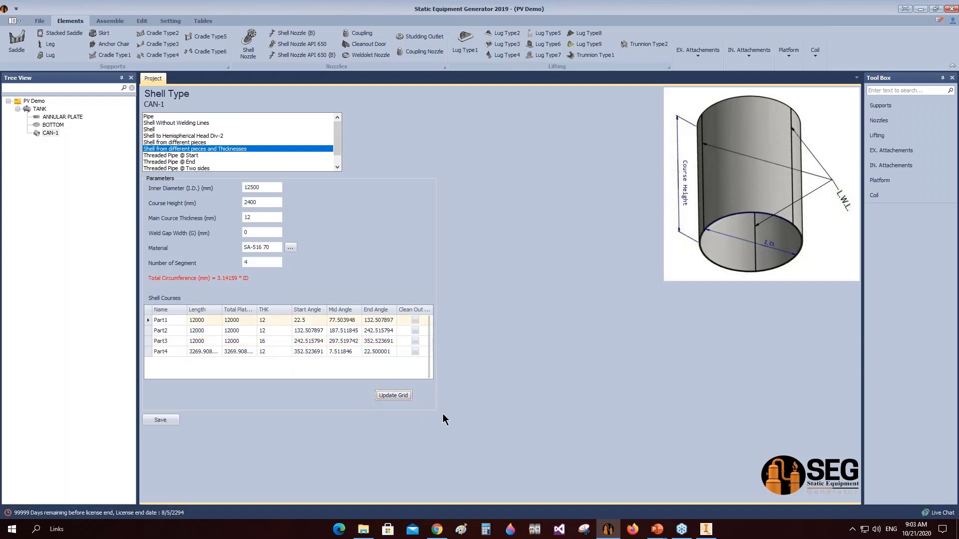
pyautogui.click(166, 422)
# Add a shell named CAN-2 to TANK and open its parameters.
pyautogui.click(40, 109)
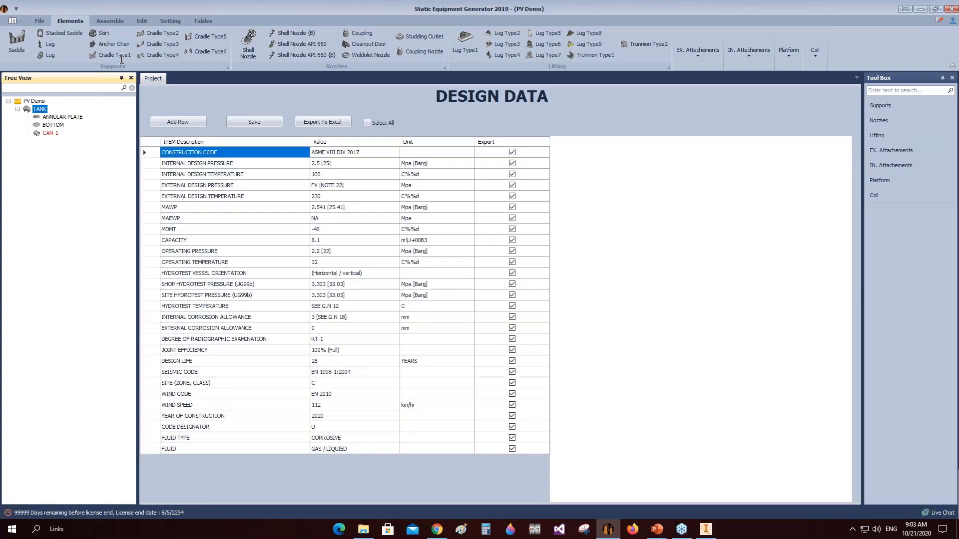
pyautogui.click(27, 55)
pyautogui.click(583, 208)
pyautogui.click(53, 46)
pyautogui.write('CAN-2')
pyautogui.click(385, 220)
pyautogui.click(50, 141)
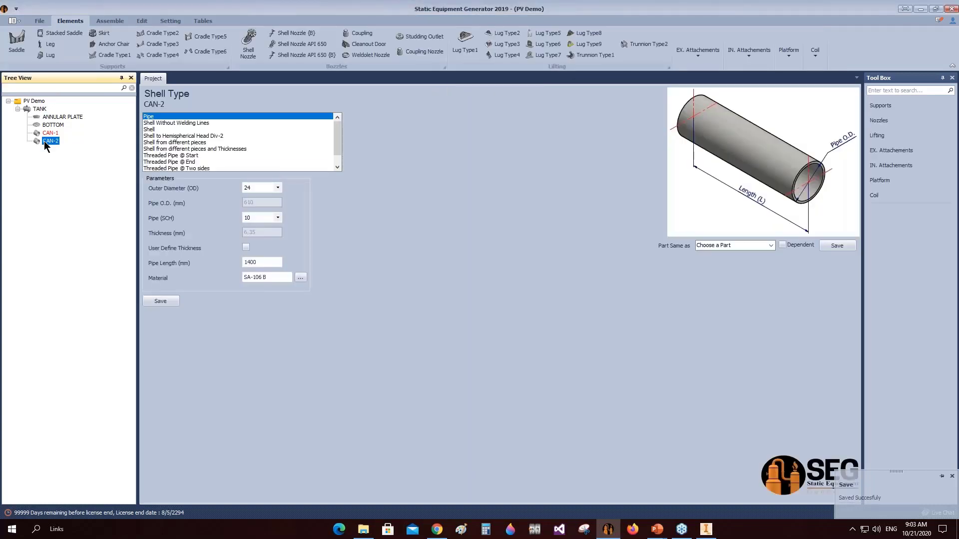
# Make CAN-2 a shell from different pieces with inner diameter 12500 mm, thickness 10 mm and 4 segments.
pyautogui.click(187, 142)
pyautogui.moveTo(262, 187); pyautogui.dragTo(234, 188)
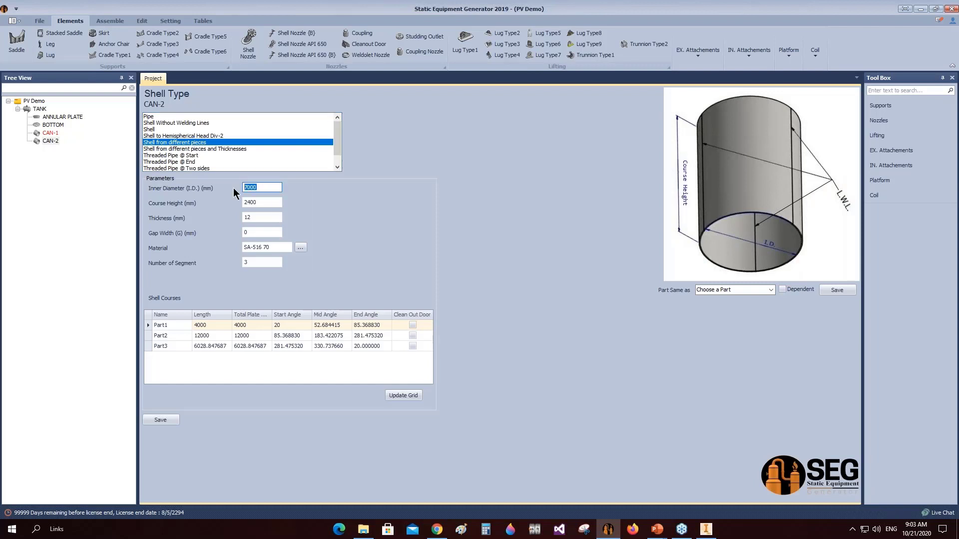
pyautogui.write('12500')
pyautogui.doubleClick(261, 217)
pyautogui.write('10')
pyautogui.doubleClick(261, 262)
pyautogui.write('4')
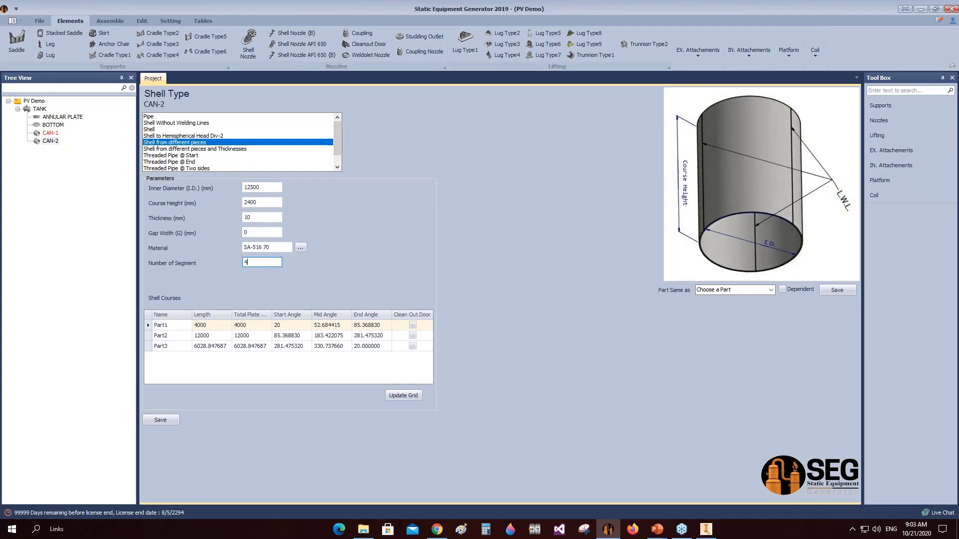
# Give CAN-2's Part1 a length of 3500 mm and a start angle of 0, update the grid and save.
pyautogui.click(210, 325)
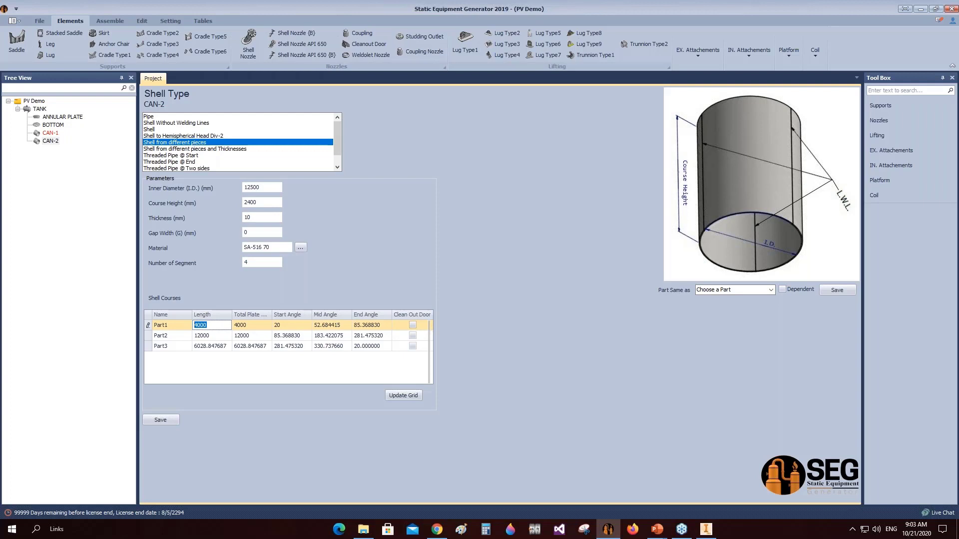
pyautogui.write('3500')
pyautogui.click(273, 326)
pyautogui.write('0')
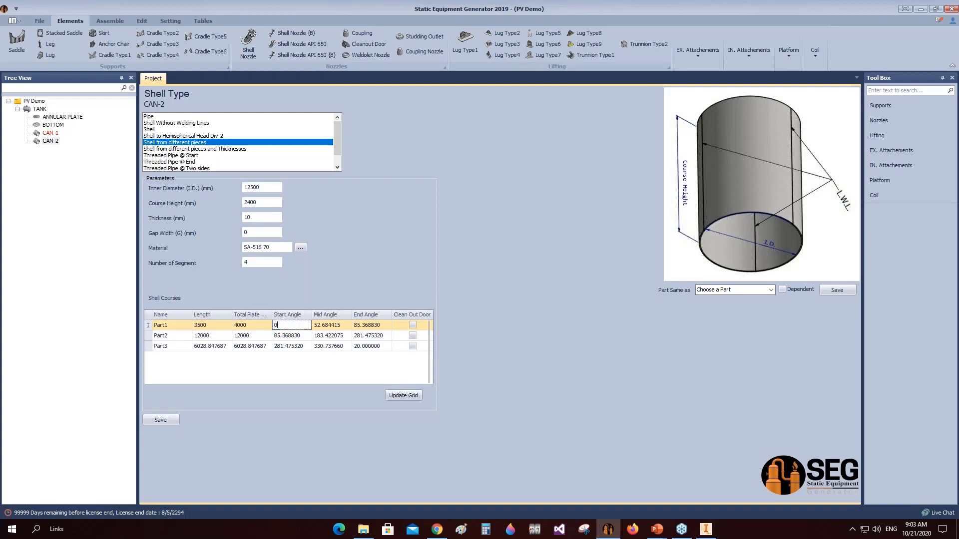
pyautogui.click(402, 395)
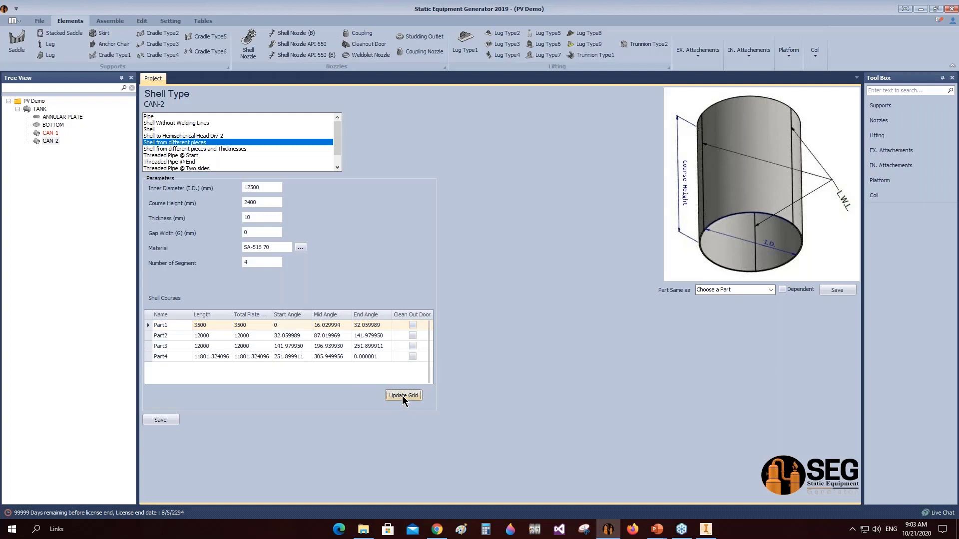
pyautogui.click(160, 420)
# Add a shell named CAN-3 to TANK using CAN-2 as the same part, and open its parameters.
pyautogui.click(39, 109)
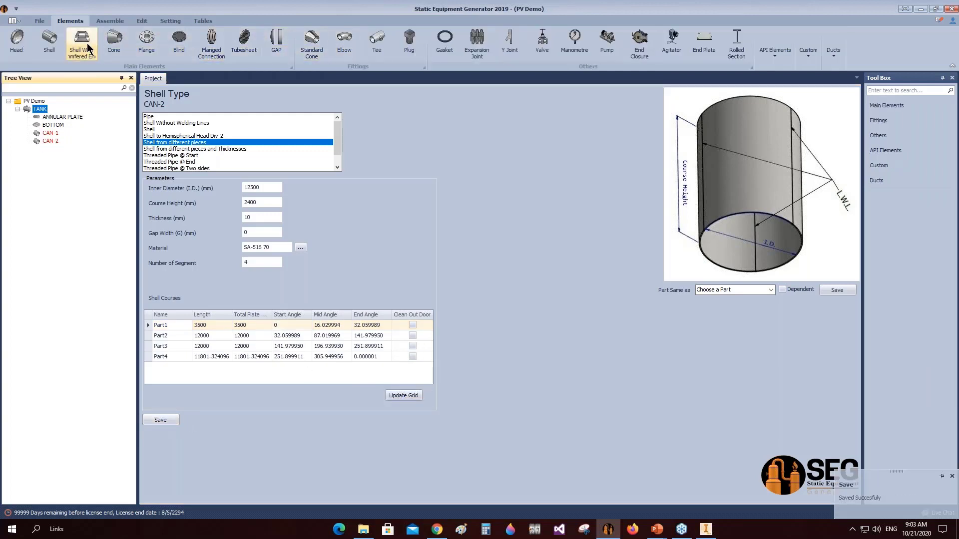
pyautogui.click(49, 41)
pyautogui.write('CAN-3')
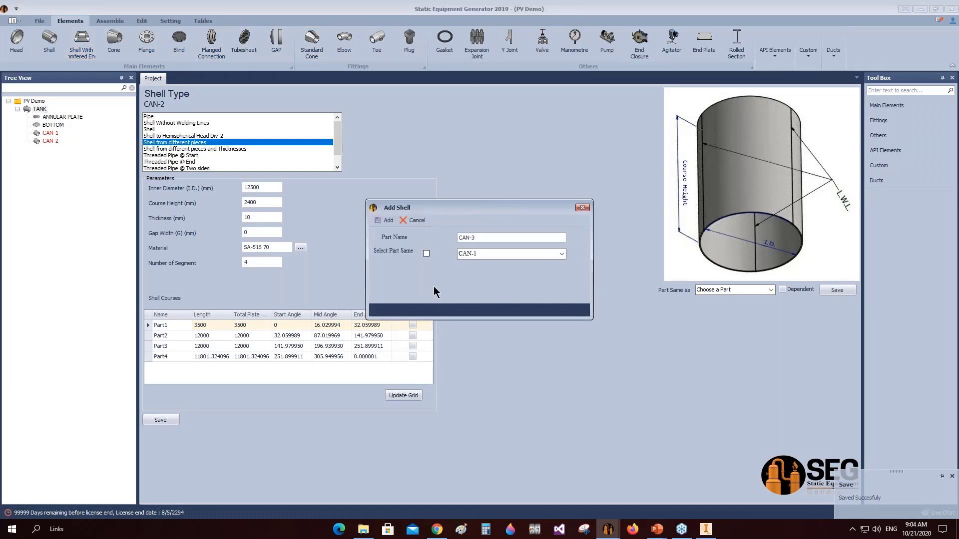
pyautogui.click(426, 253)
pyautogui.click(561, 253)
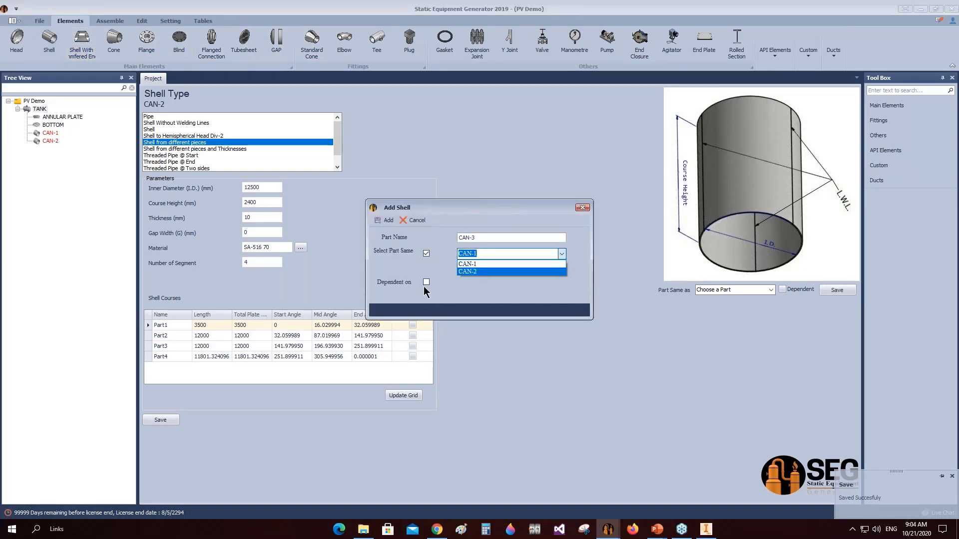
pyautogui.click(477, 272)
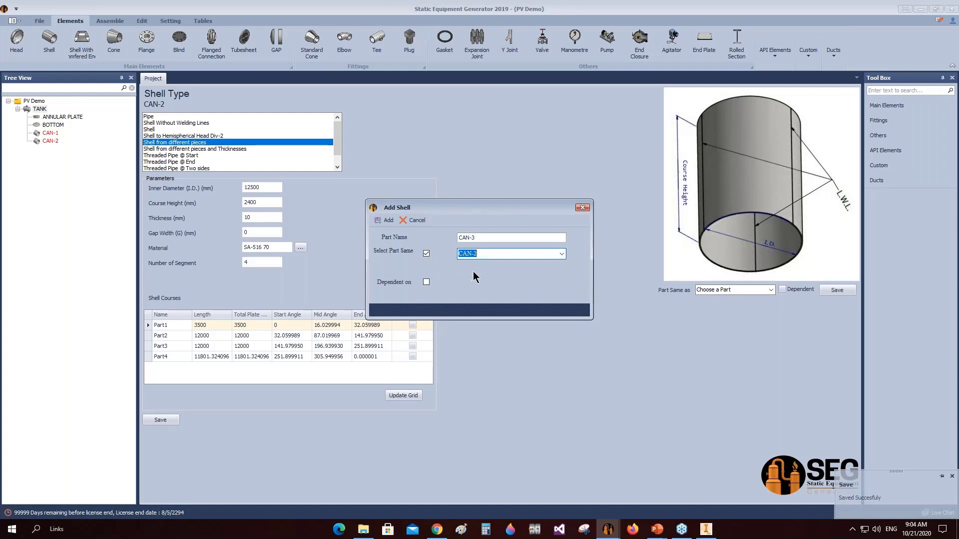
pyautogui.click(386, 220)
pyautogui.click(35, 148)
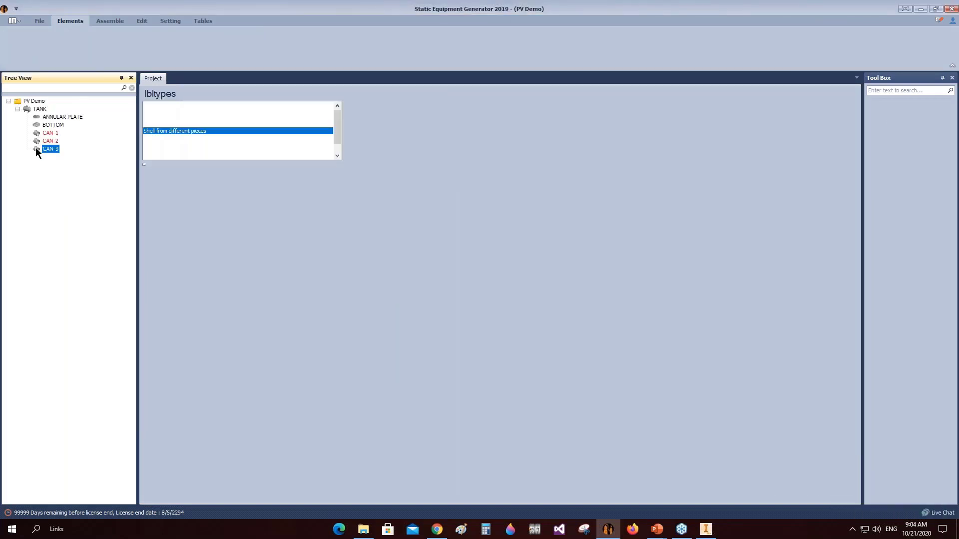
# Set CAN-3's thickness to 8 mm and Part1's start angle to 22.5, update the grid and save.
pyautogui.doubleClick(252, 218)
pyautogui.write('8')
pyautogui.click(281, 325)
pyautogui.write('22.5')
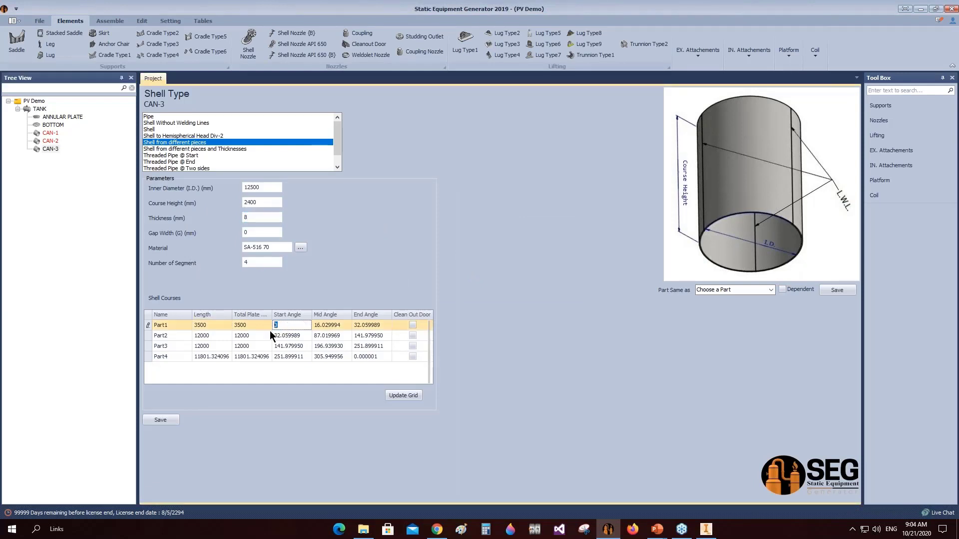
pyautogui.click(397, 395)
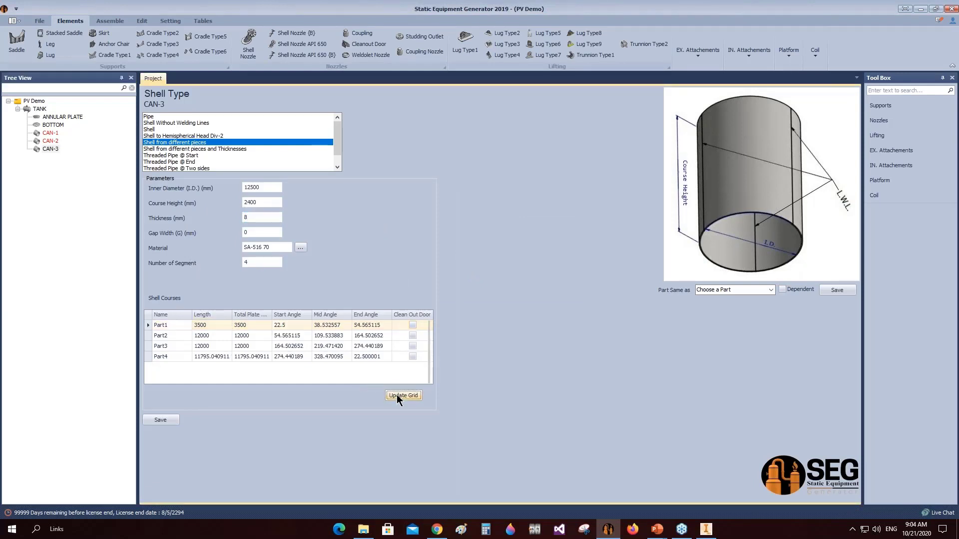
pyautogui.click(162, 420)
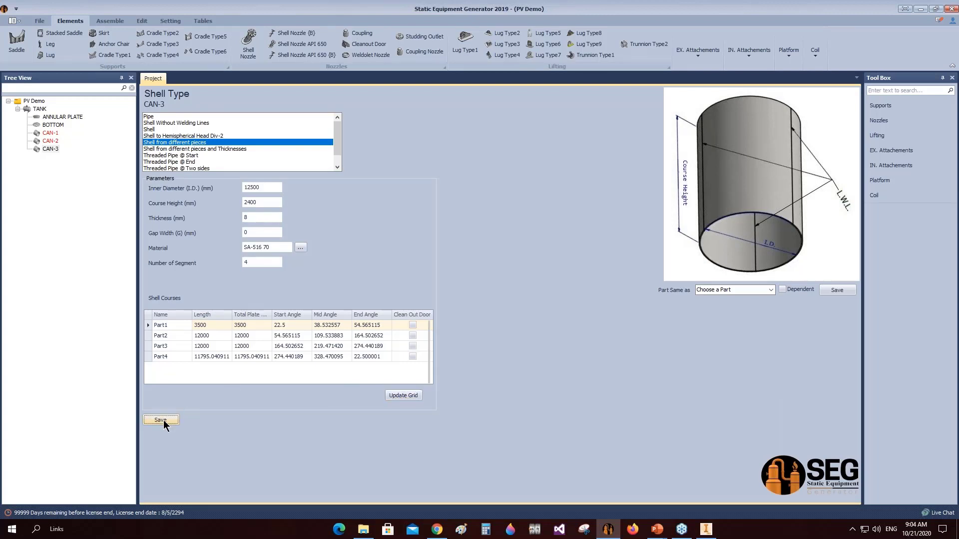
# Add a shell named CAN-4 to TANK using CAN-3 as the same part, and open its parameters.
pyautogui.click(35, 109)
pyautogui.click(49, 40)
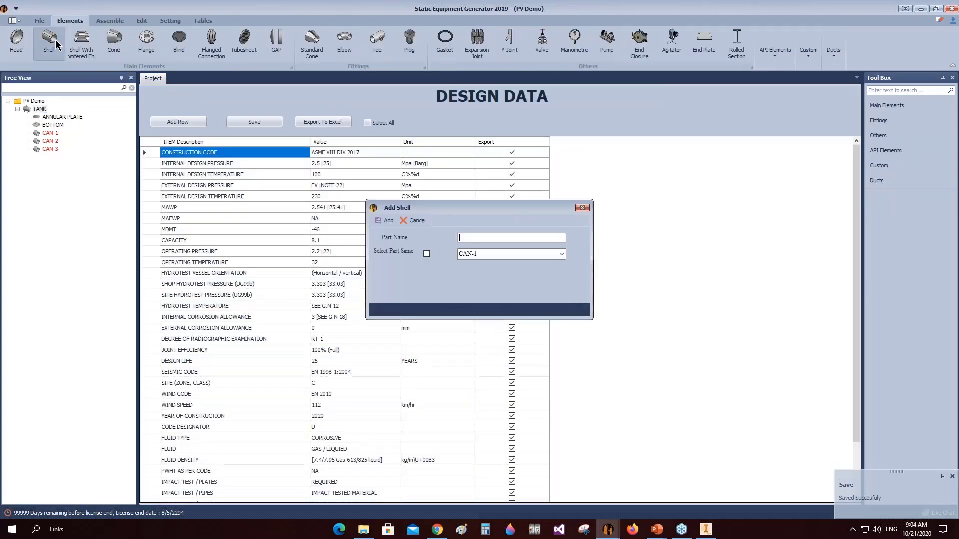
pyautogui.write('CS')
pyautogui.press('BackSpace')
pyautogui.press('BackSpace')
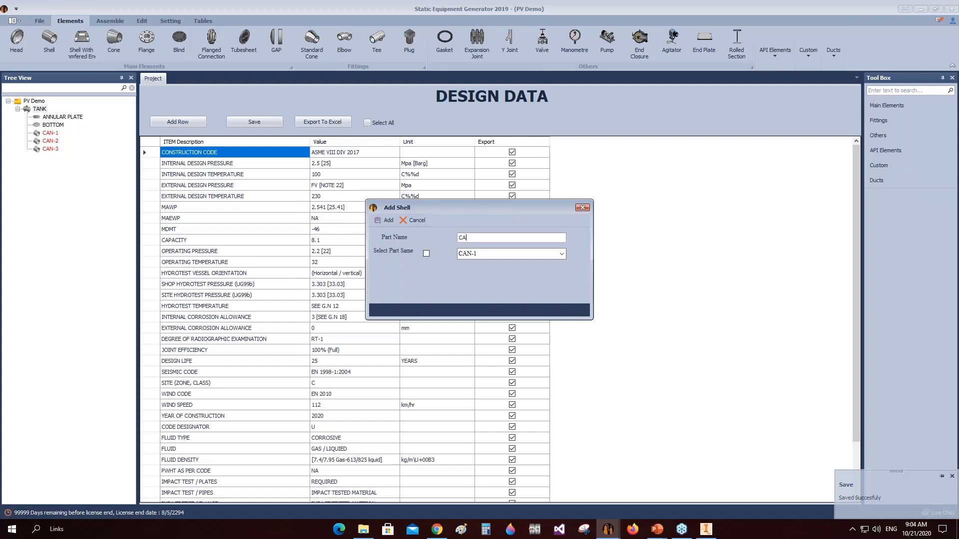
pyautogui.write('AN-4')
pyautogui.click(562, 253)
pyautogui.click(467, 279)
pyautogui.click(426, 253)
pyautogui.click(388, 220)
pyautogui.click(49, 157)
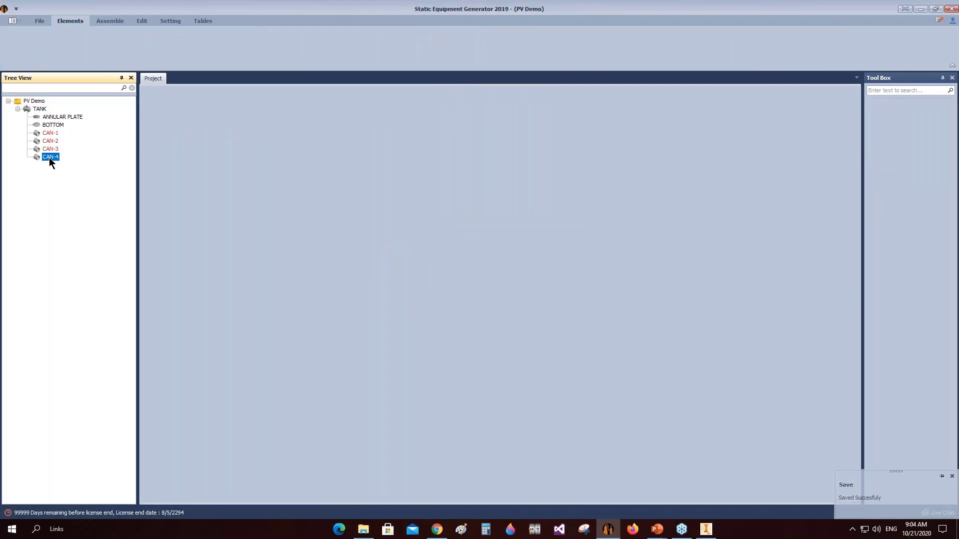
# Set CAN-4's thickness to 6 mm and Part1's start angle to 0, update the grid and save.
pyautogui.doubleClick(245, 217)
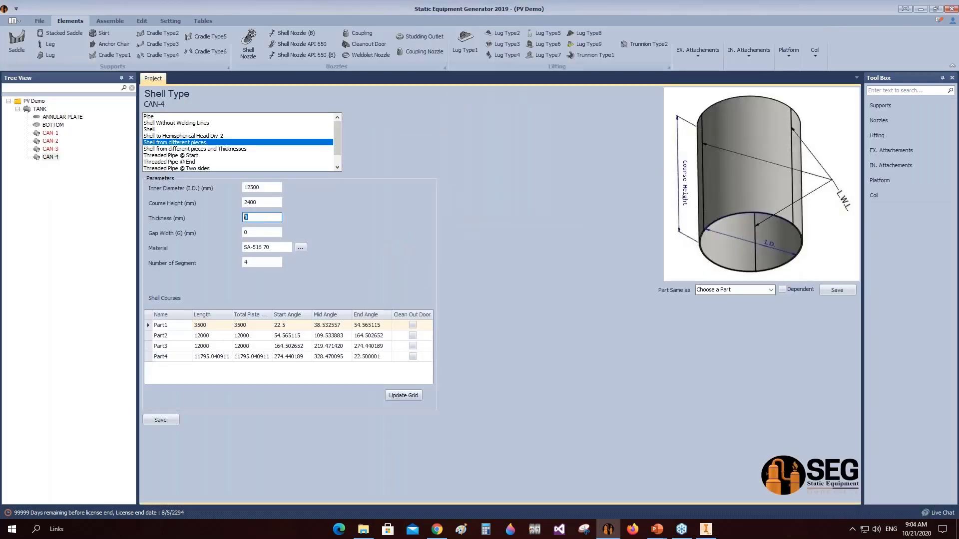
pyautogui.write('6')
pyautogui.click(286, 325)
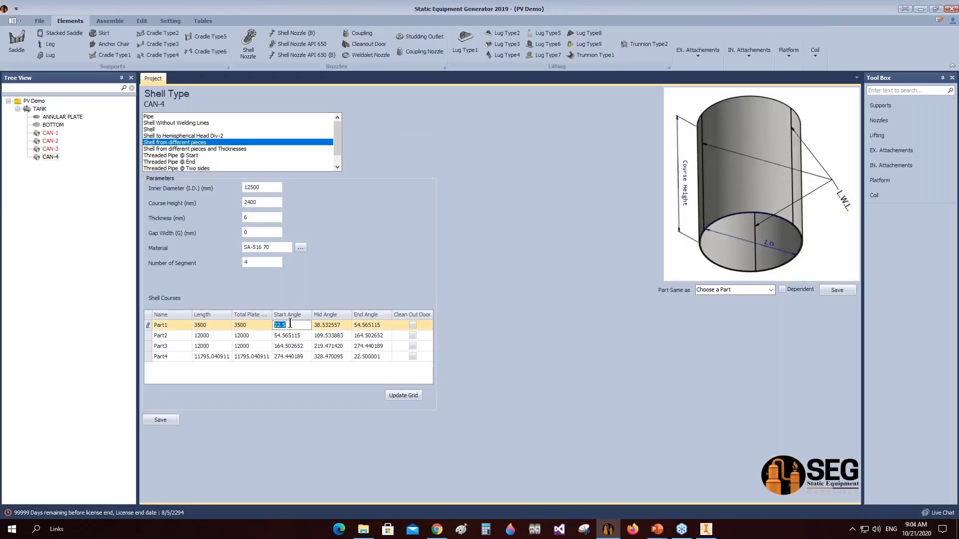
pyautogui.write('0')
pyautogui.click(393, 394)
pyautogui.click(170, 422)
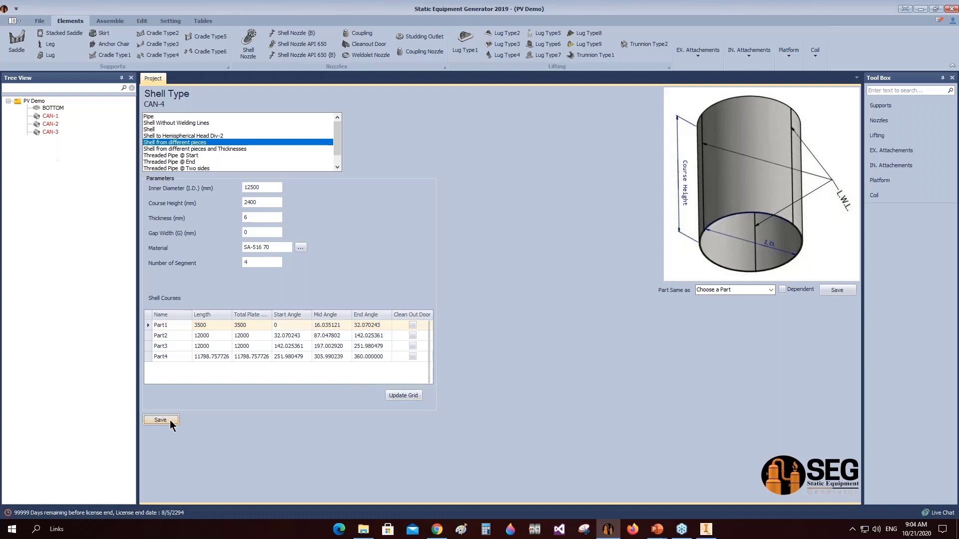
# Start the Inventor assembly generation for the new shell courses and check the tank in Inventor.
pyautogui.click(108, 21)
pyautogui.click(19, 41)
pyautogui.click(707, 532)
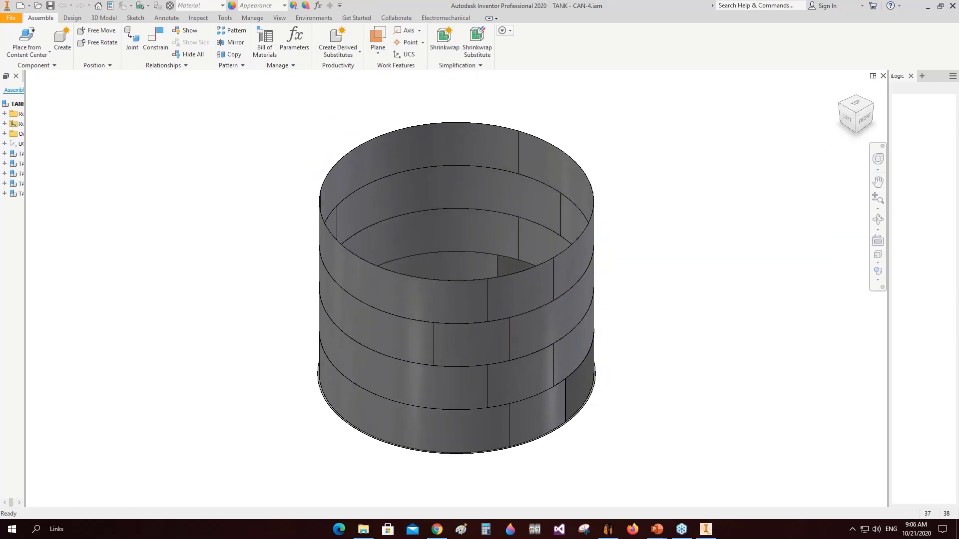
# Return to Static Equipment Generator, add an API compression ring named CR to TANK and open its parameters.
pyautogui.click(601, 524)
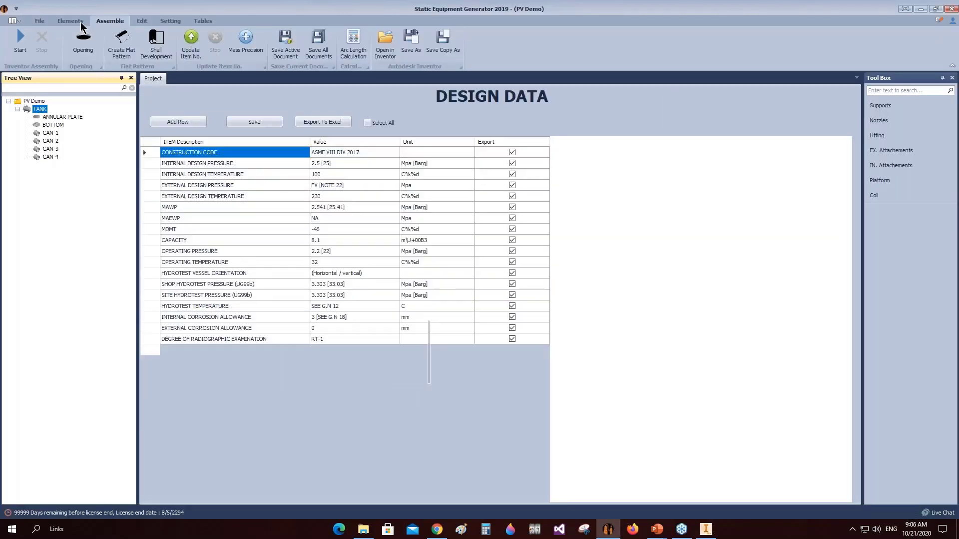
pyautogui.click(80, 22)
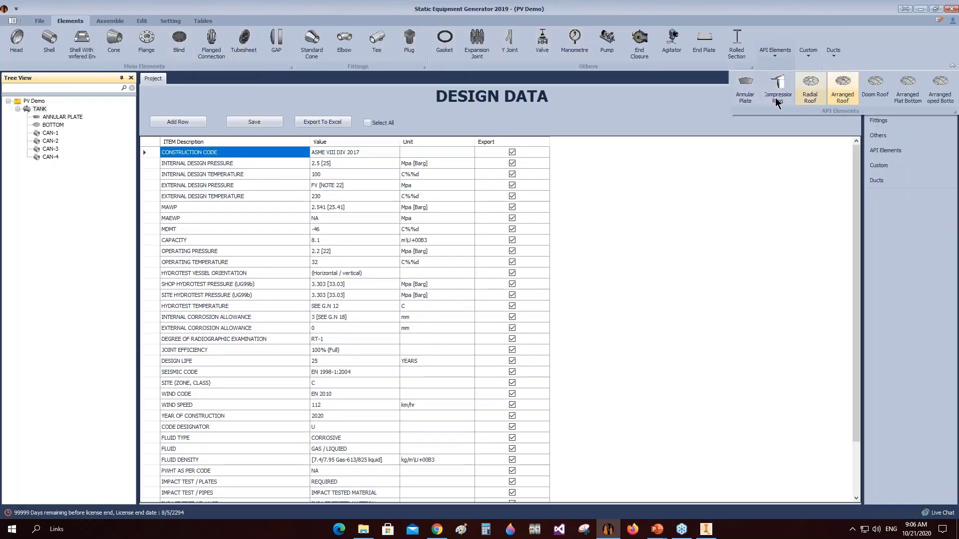
pyautogui.write('CR')
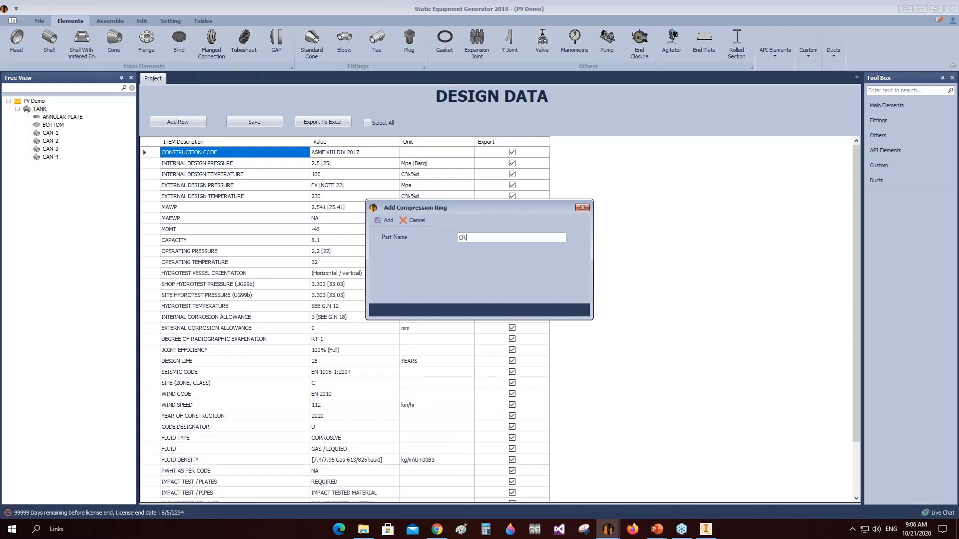
pyautogui.click(388, 220)
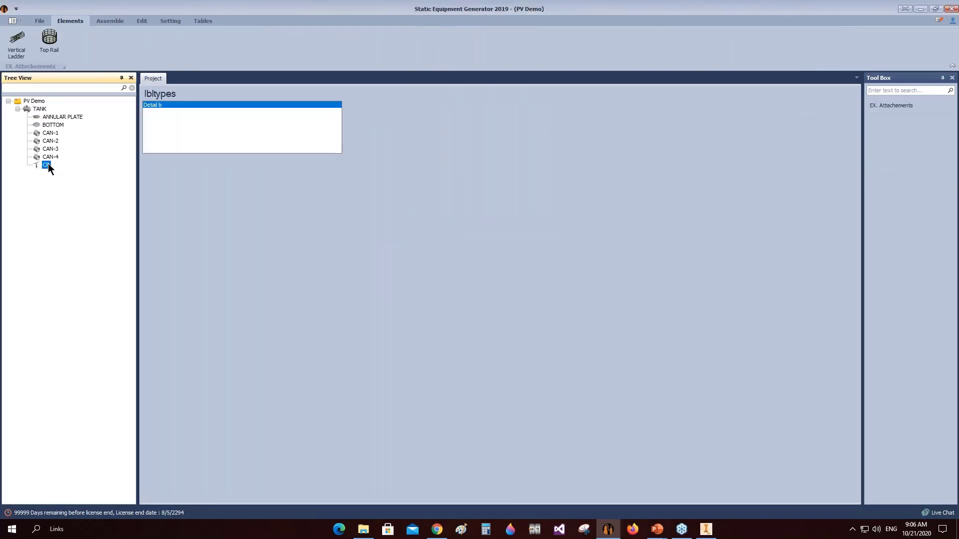
pyautogui.click(156, 123)
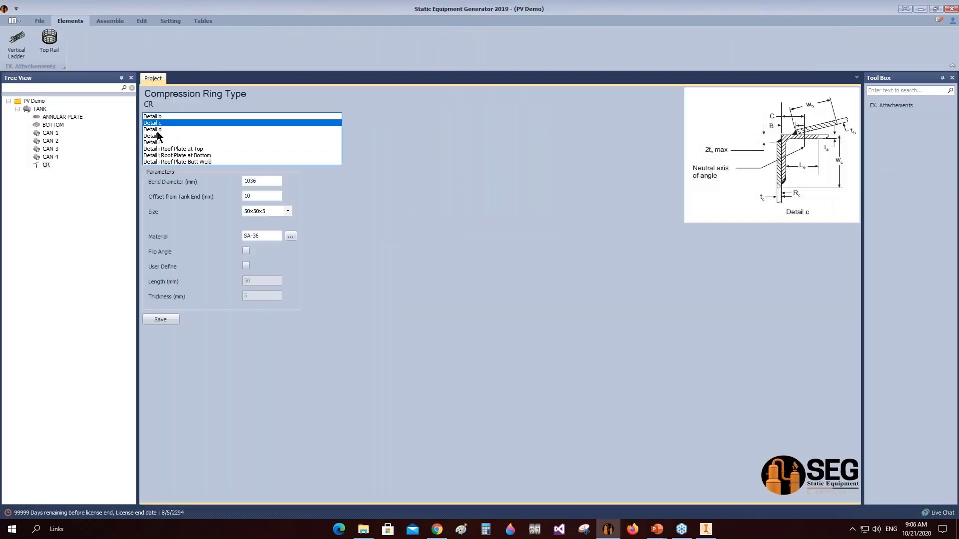
pyautogui.click(157, 130)
pyautogui.click(159, 143)
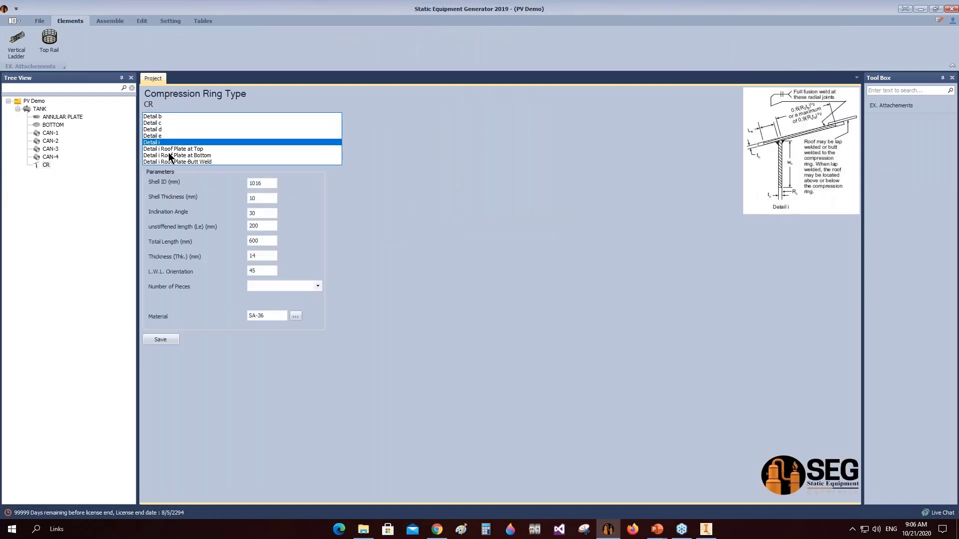
# Make the compression ring Detail b with a bend diameter of 12512 mm and angle size 200x200x20.
pyautogui.click(157, 117)
pyautogui.moveTo(277, 180); pyautogui.dragTo(223, 187)
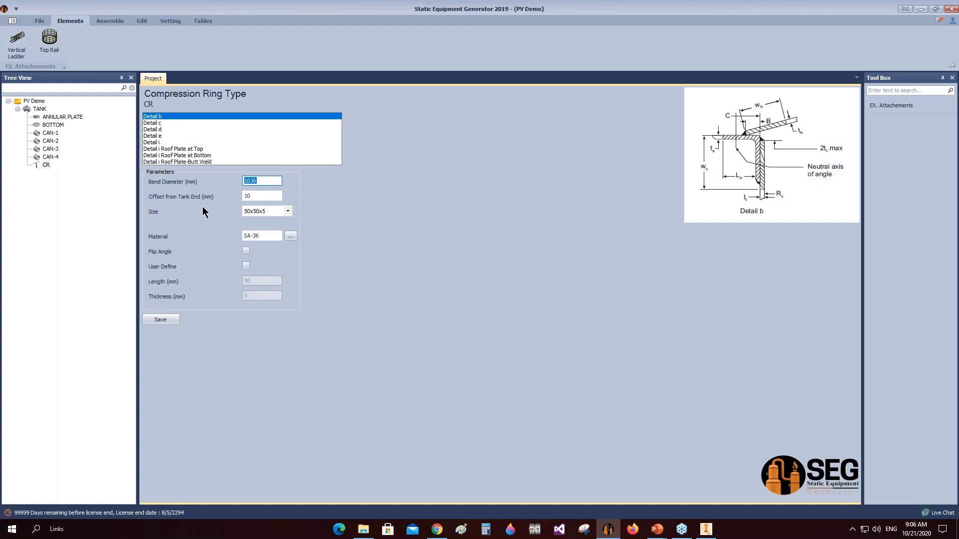
pyautogui.write('12512')
pyautogui.click(287, 211)
pyautogui.scroll(-1, 271, 332)
pyautogui.click(274, 402)
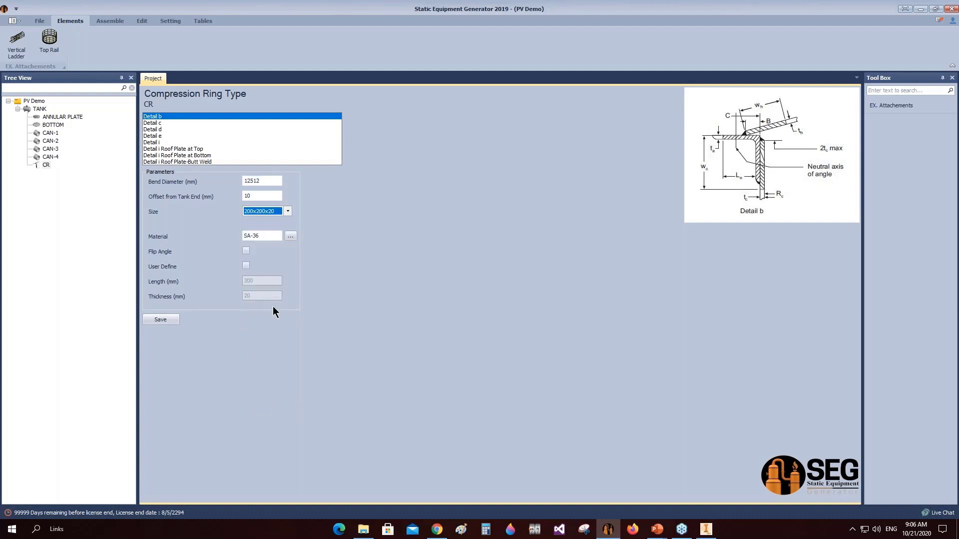
# Save the compression ring, add an arranged roof named ROOF to TANK and open its parameters.
pyautogui.click(167, 324)
pyautogui.click(40, 108)
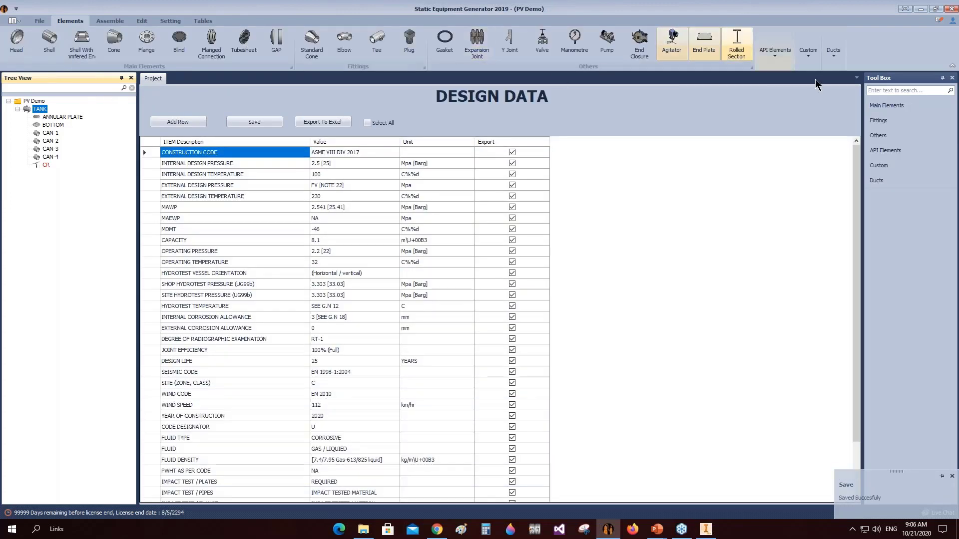
pyautogui.click(775, 52)
pyautogui.click(843, 99)
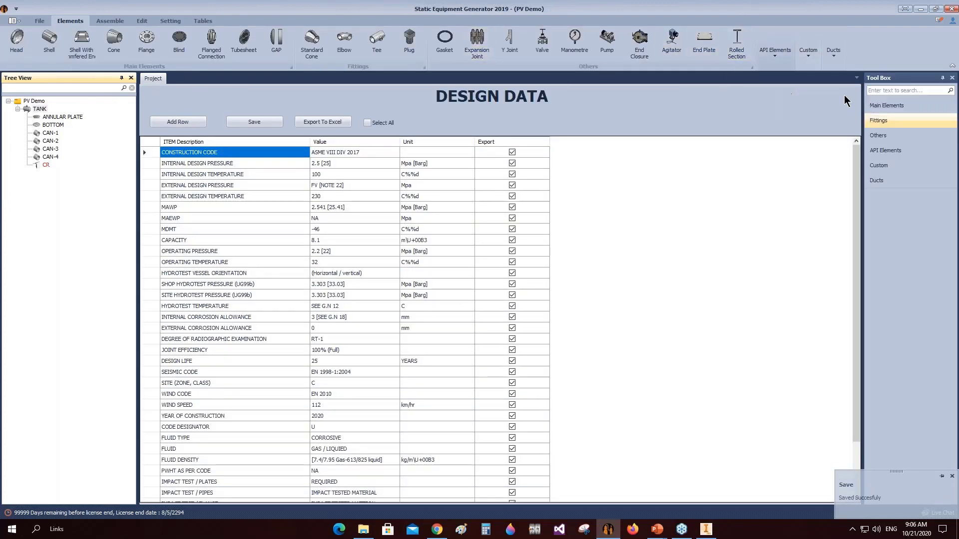
pyautogui.write('ROOF')
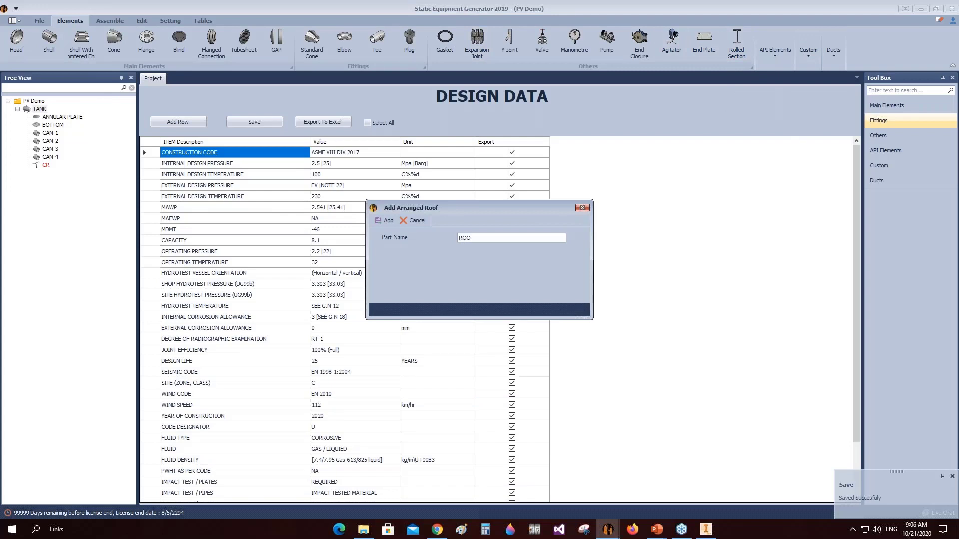
pyautogui.click(385, 220)
pyautogui.click(49, 173)
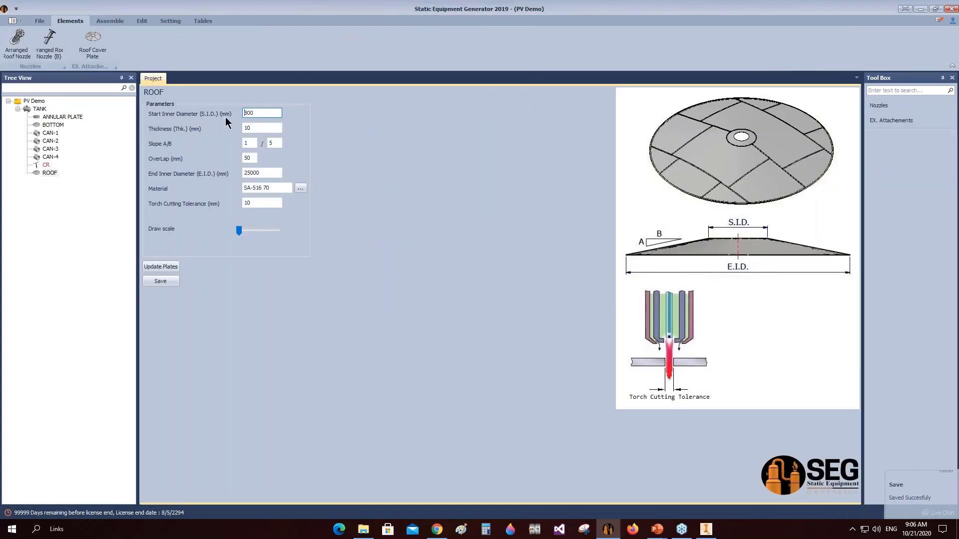
# Set the roof's start inner diameter to 600 mm, thickness to 6 mm, slope to 1/4 and end inner diameter to 12712 mm.
pyautogui.doubleClick(265, 113)
pyautogui.write('600')
pyautogui.moveTo(275, 144); pyautogui.dragTo(209, 129)
pyautogui.write('4')
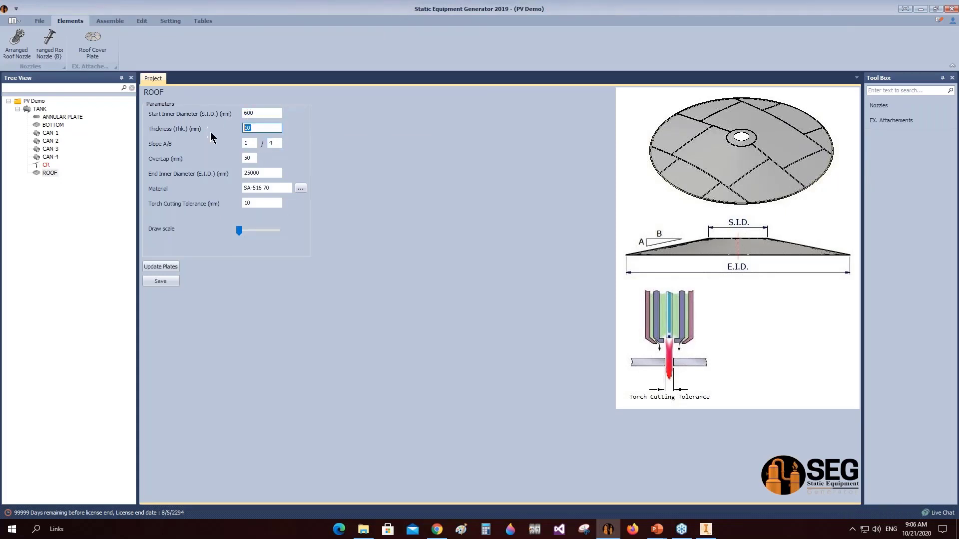
pyautogui.write('6')
pyautogui.moveTo(253, 158); pyautogui.dragTo(230, 178)
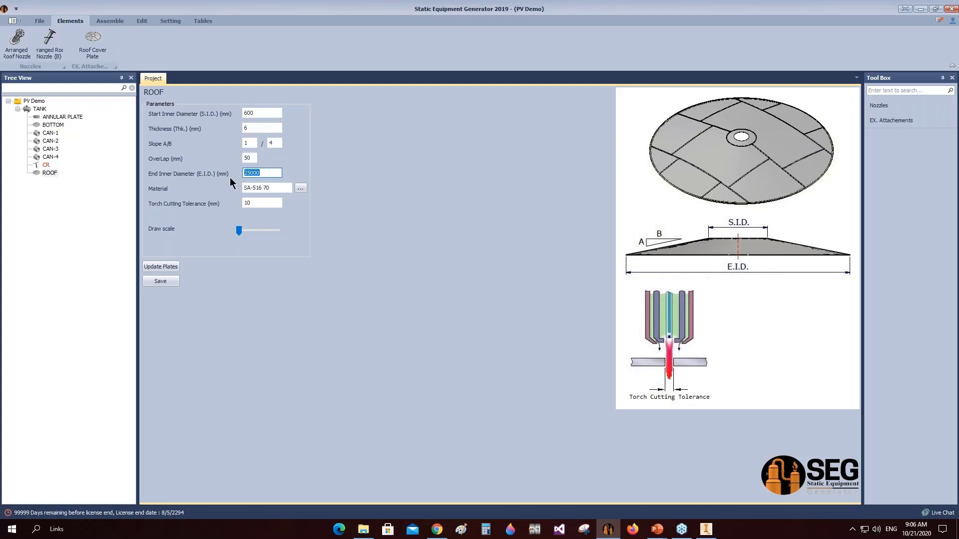
pyautogui.write('12712')
# Increase the roof's draw scale and save its parameters, accepting the reset of all plates.
pyautogui.click(256, 202)
pyautogui.moveTo(241, 236); pyautogui.dragTo(251, 233)
pyautogui.click(173, 281)
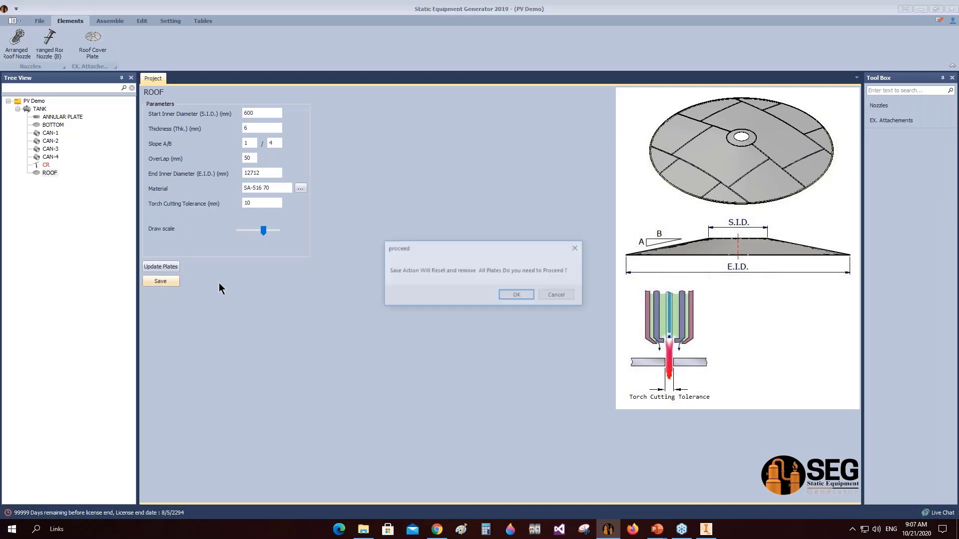
pyautogui.press('Return')
# Open the roof's plate arrangement, draw the plates with MidRow enabled and offset the middle row's plate by 2000.
pyautogui.click(175, 266)
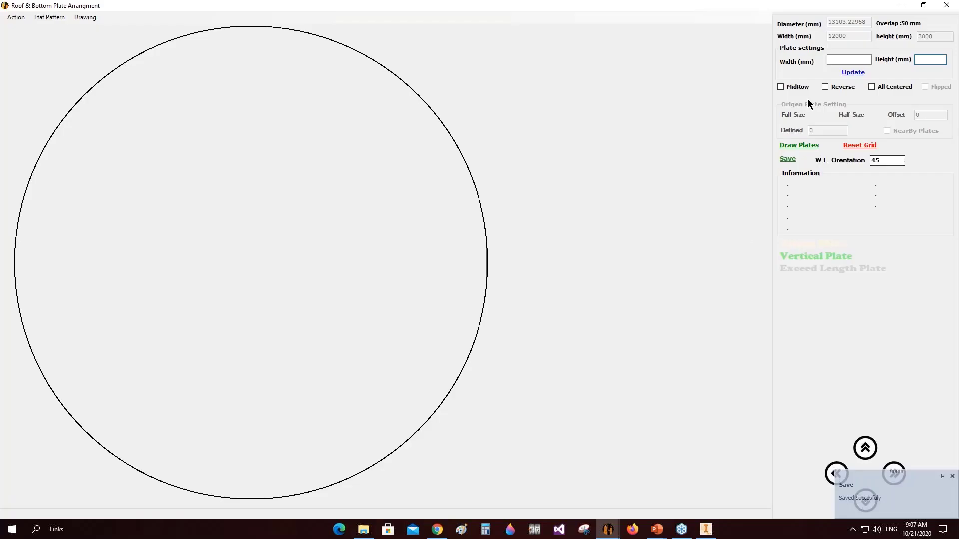
pyautogui.click(799, 146)
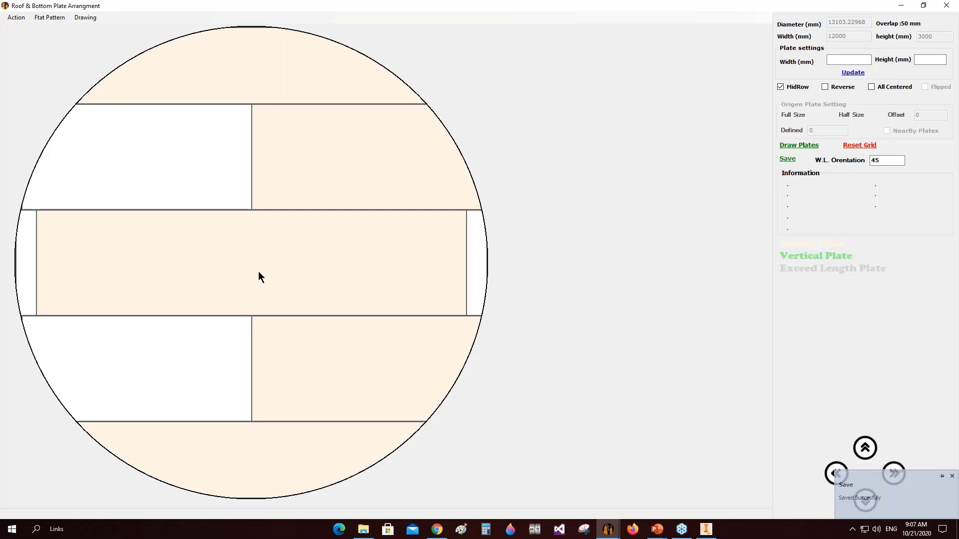
pyautogui.click(359, 255)
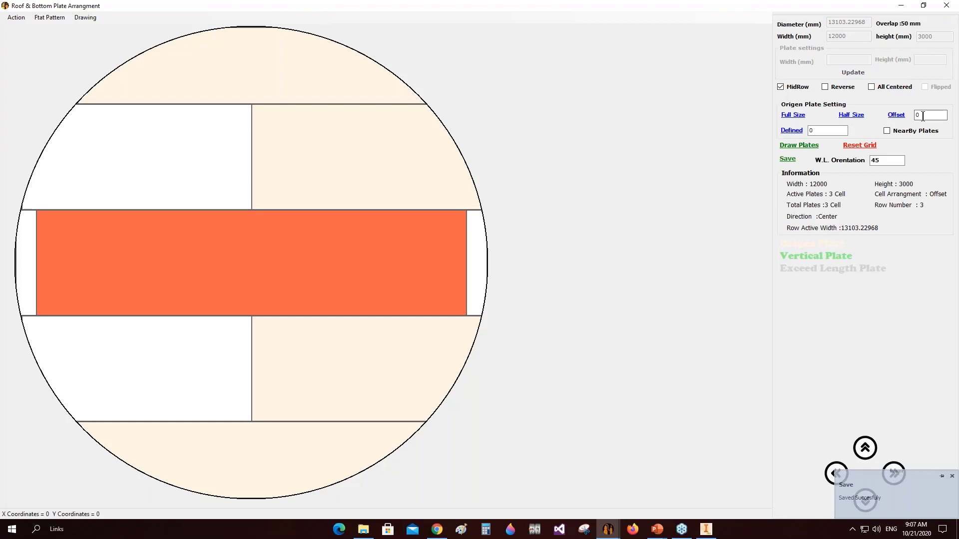
pyautogui.write('200')
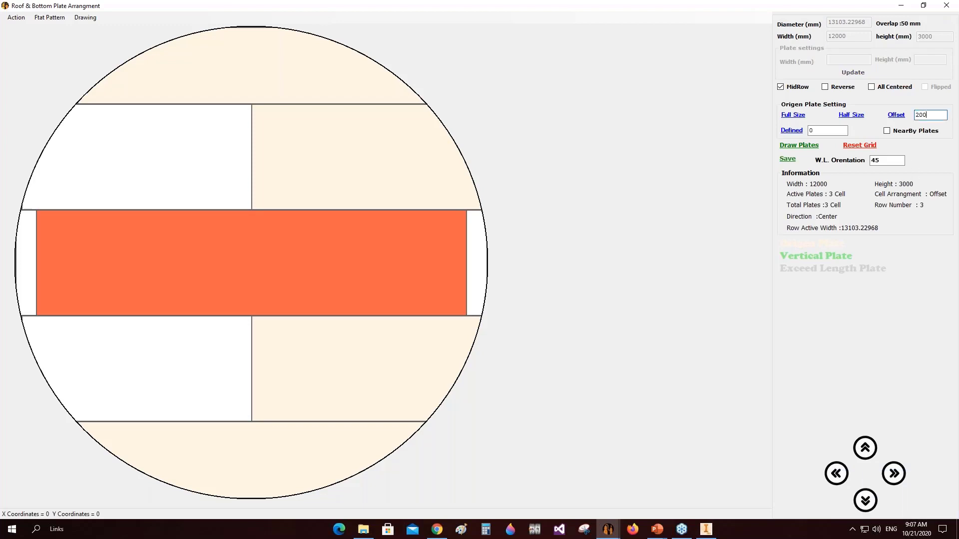
pyautogui.write('0')
pyautogui.press('Return')
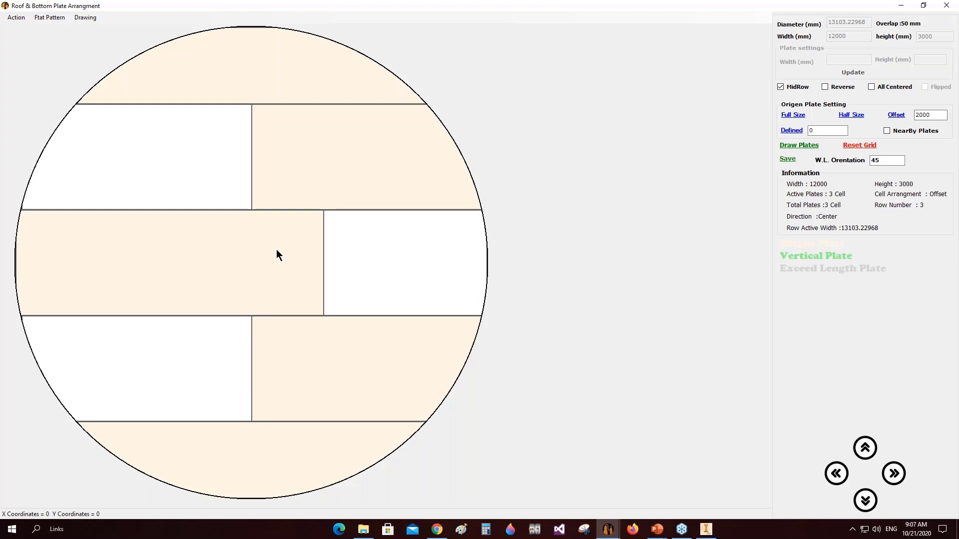
# Try splitting the lowest row's plate to the left and centering it, and reset the plate grid.
pyautogui.click(287, 443)
pyautogui.rightClick(287, 443)
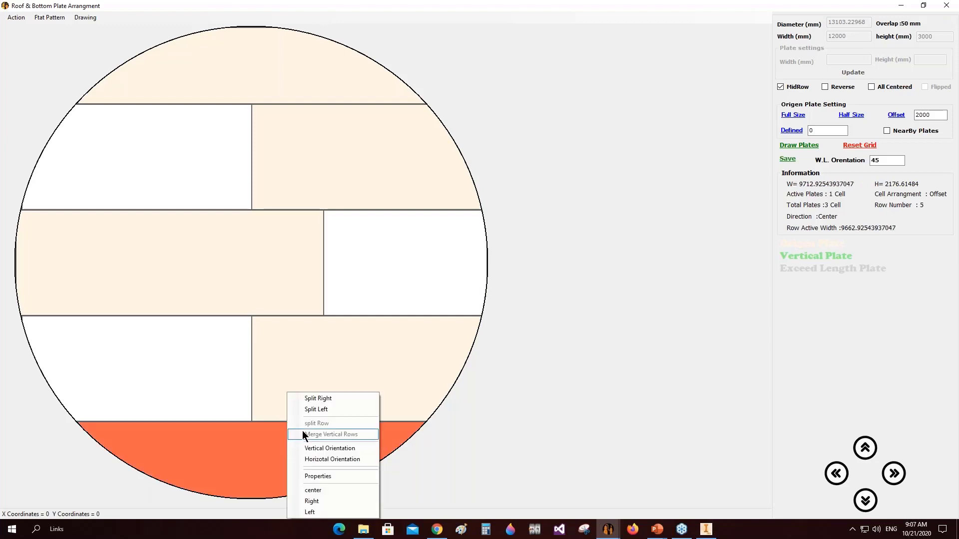
pyautogui.click(337, 408)
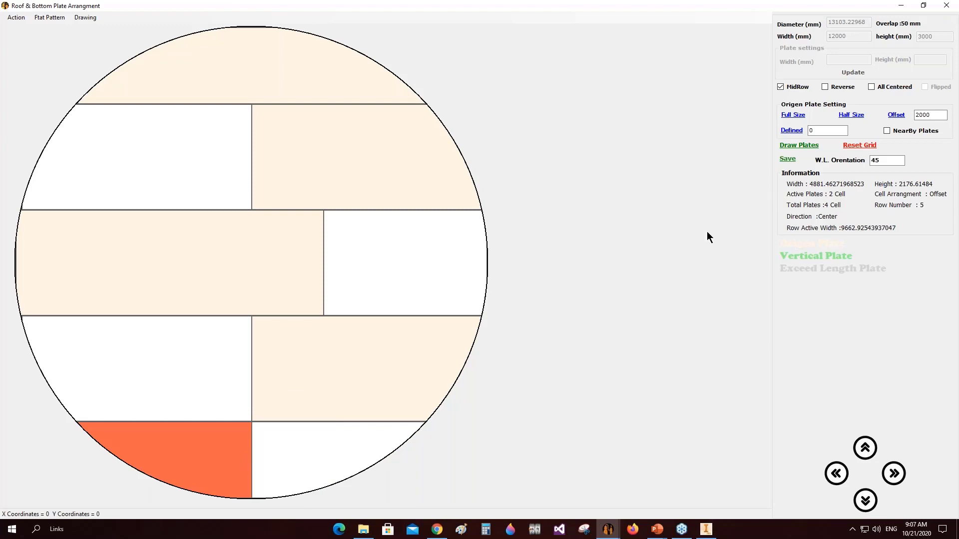
pyautogui.rightClick(235, 443)
pyautogui.click(279, 490)
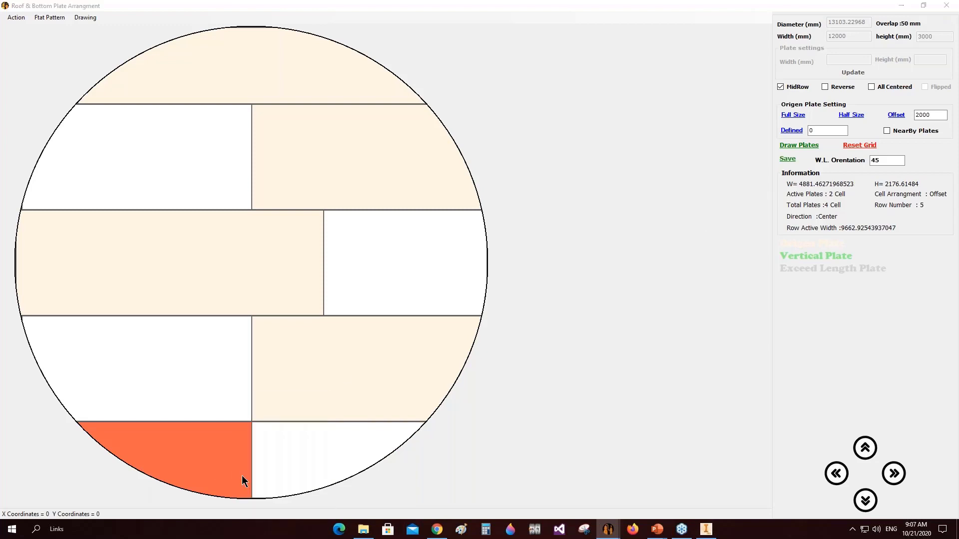
pyautogui.click(497, 299)
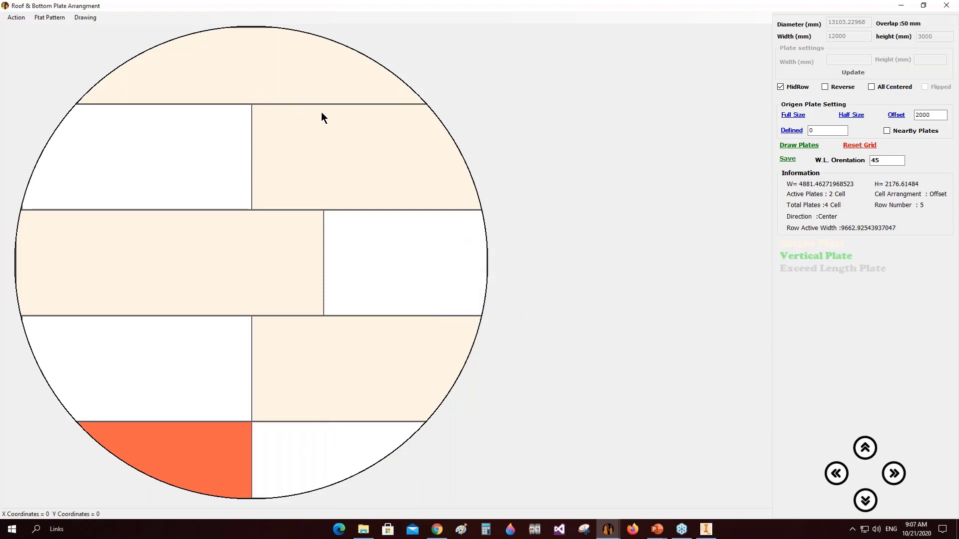
pyautogui.click(868, 146)
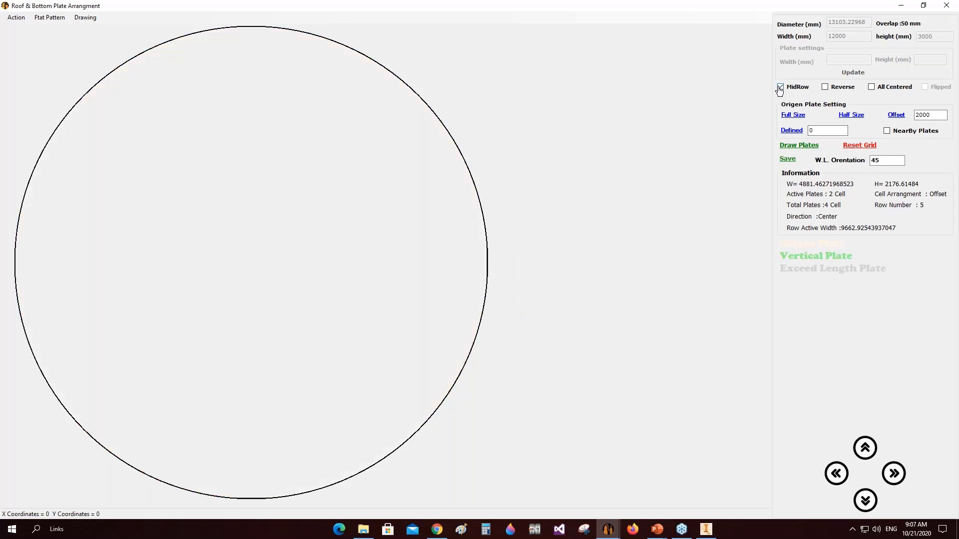
# Try a reversed roof plate layout without MidRow, and reset the grid.
pyautogui.click(843, 89)
pyautogui.click(797, 117)
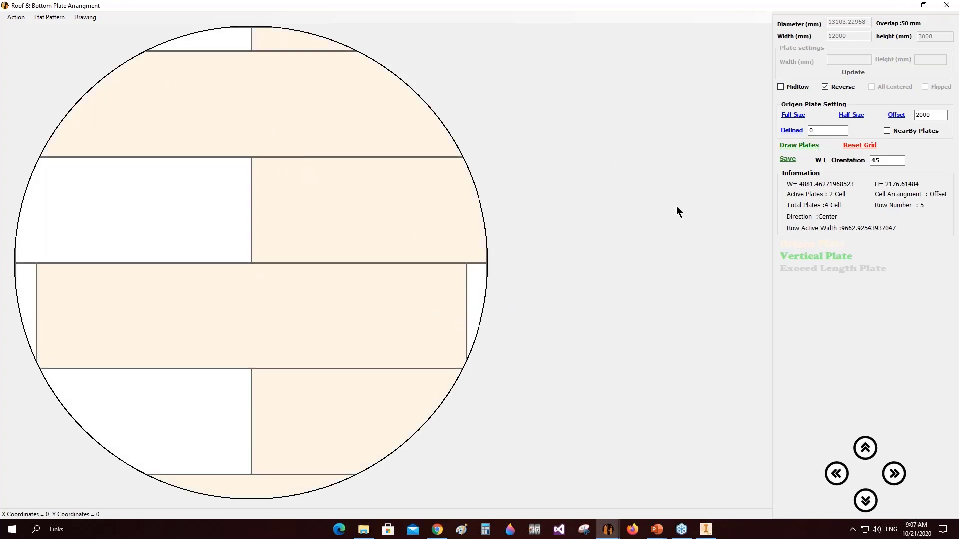
pyautogui.click(839, 87)
pyautogui.click(860, 144)
# Redraw the roof plates with MidRow enabled and apply the 2000 offset to the middle row's plate.
pyautogui.click(799, 145)
pyautogui.click(781, 87)
pyautogui.click(860, 146)
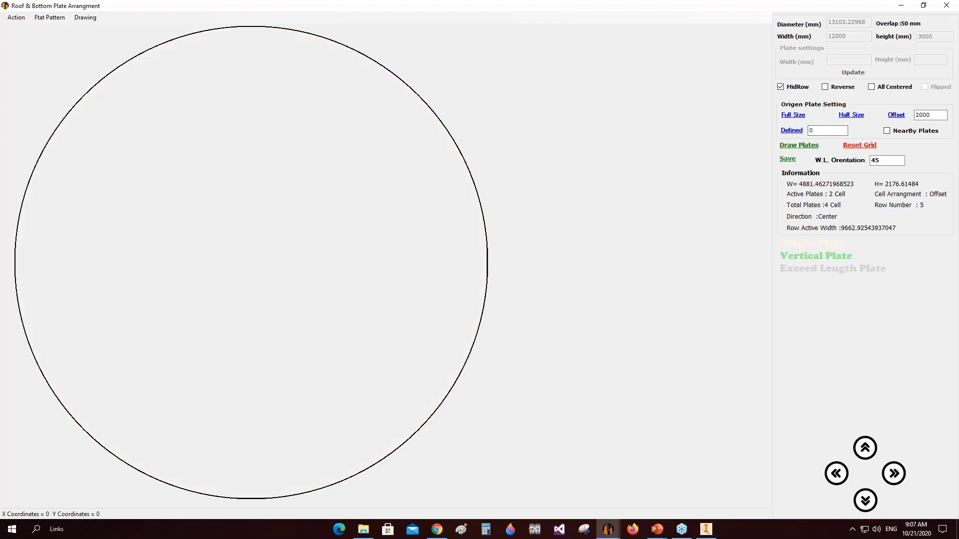
pyautogui.click(798, 146)
pyautogui.click(274, 260)
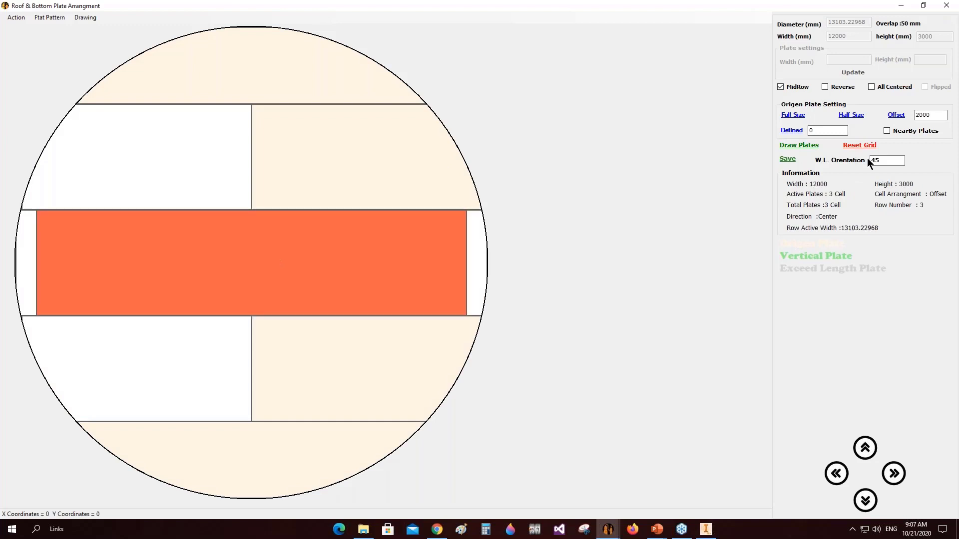
pyautogui.click(896, 115)
# Save the roof plate arrangement with a W.L. orientation of 45 and start the Inventor assembly generation.
pyautogui.doubleClick(892, 161)
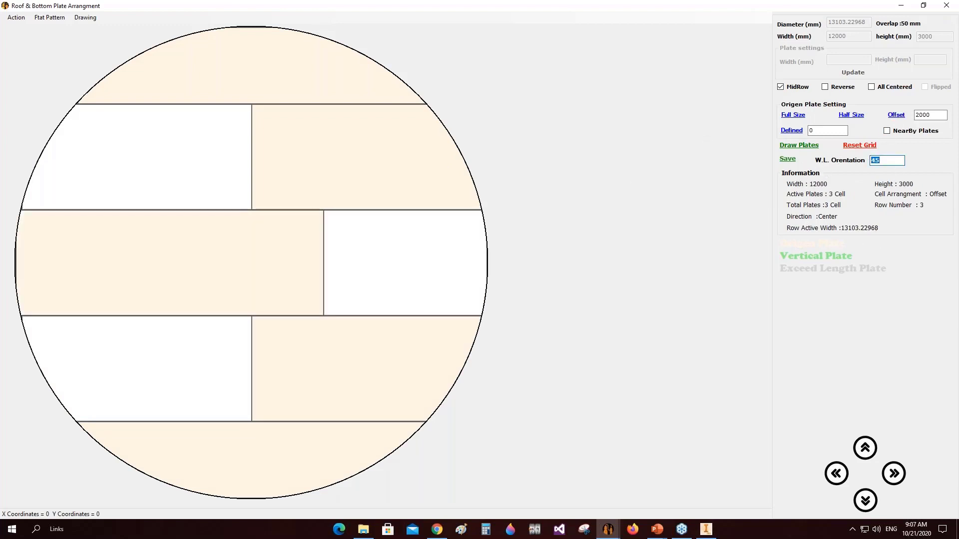
pyautogui.click(891, 160)
pyautogui.click(787, 159)
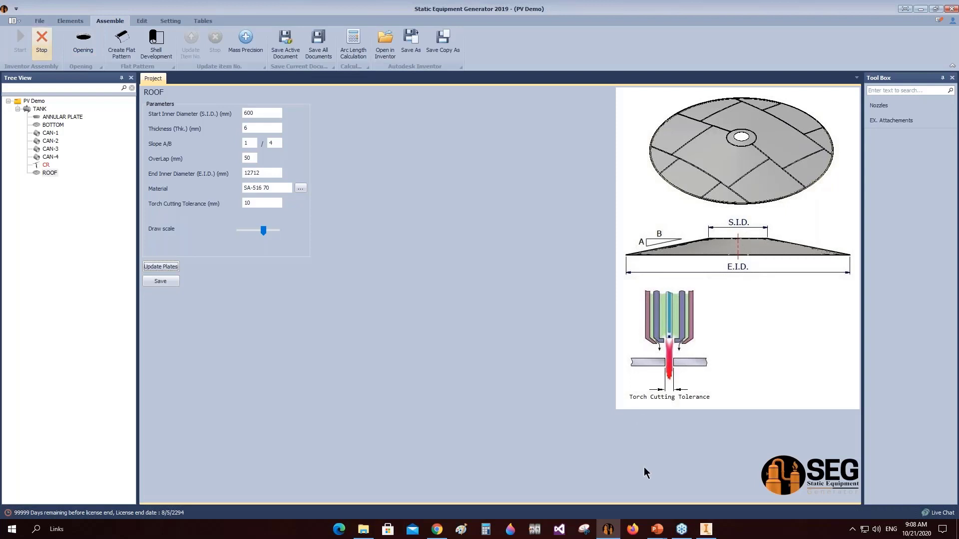
# Compare the roof being generated in Inventor with its plate arrangement in Static Equipment Generator, and close the arrangement window.
pyautogui.moveTo(714, 536)
pyautogui.click(705, 487)
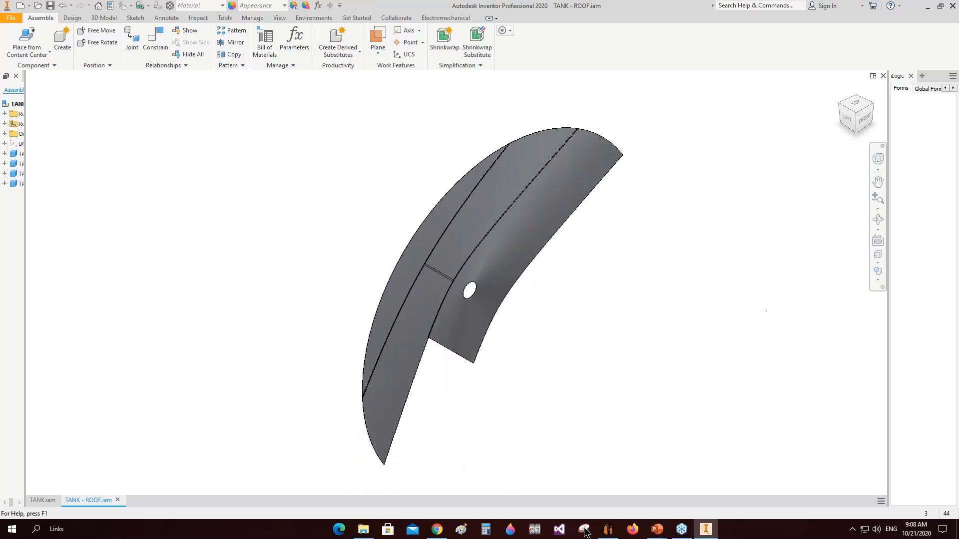
pyautogui.click(606, 529)
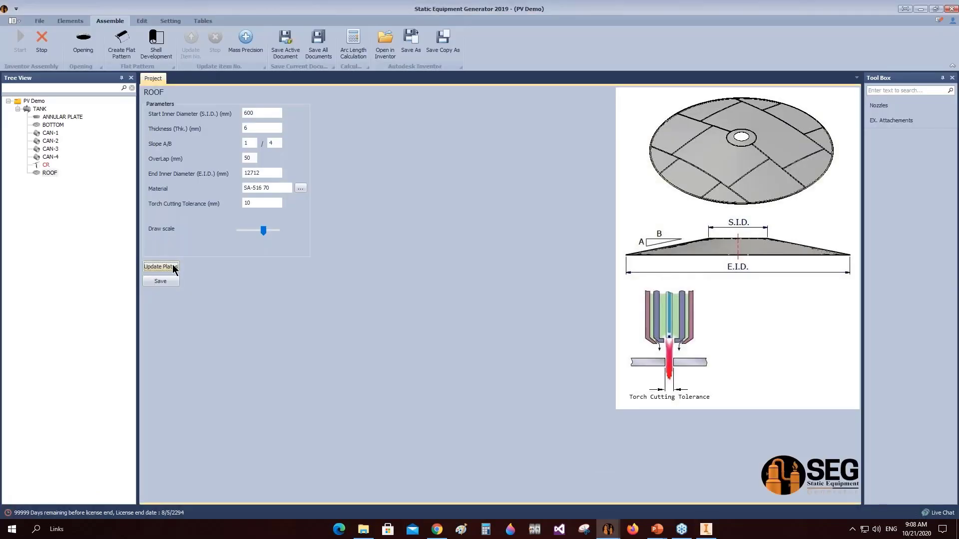
pyautogui.click(170, 268)
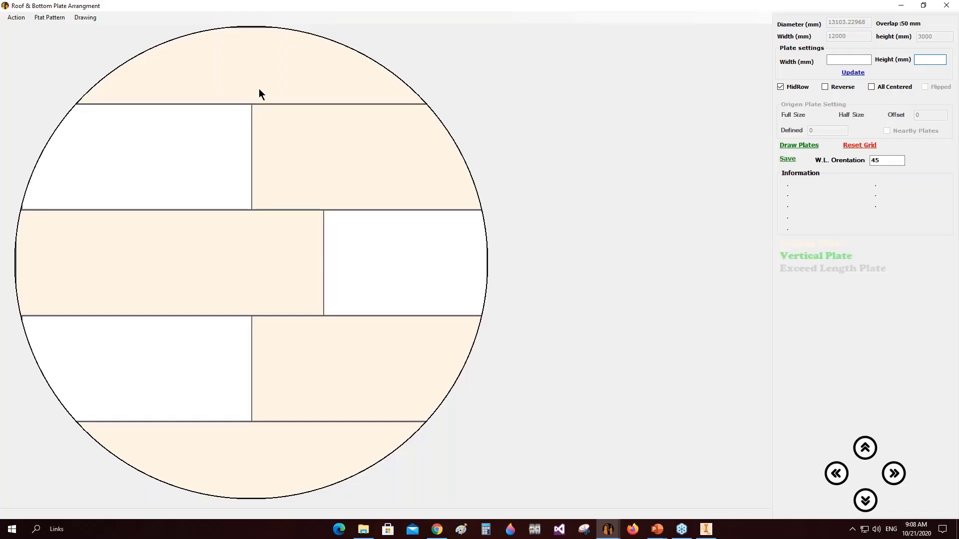
pyautogui.click(705, 528)
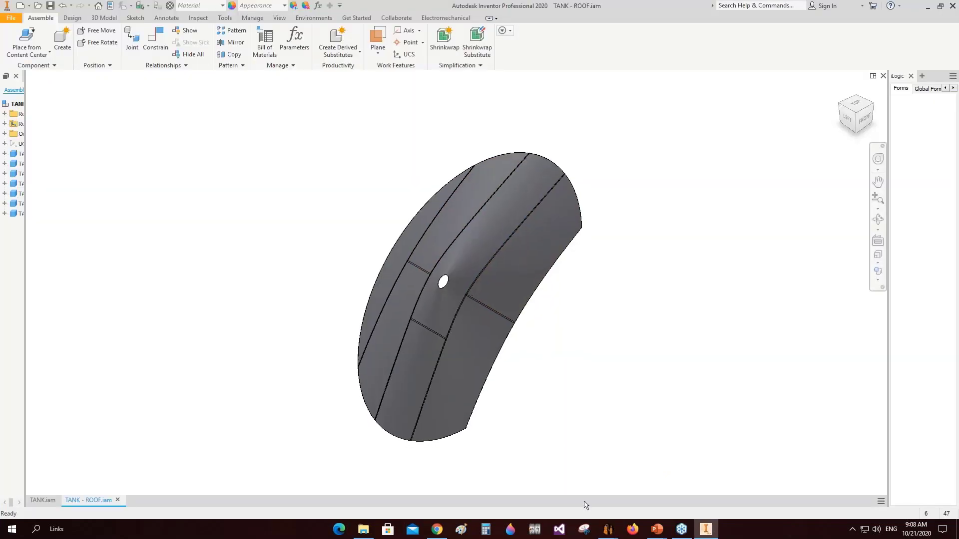
pyautogui.moveTo(604, 532)
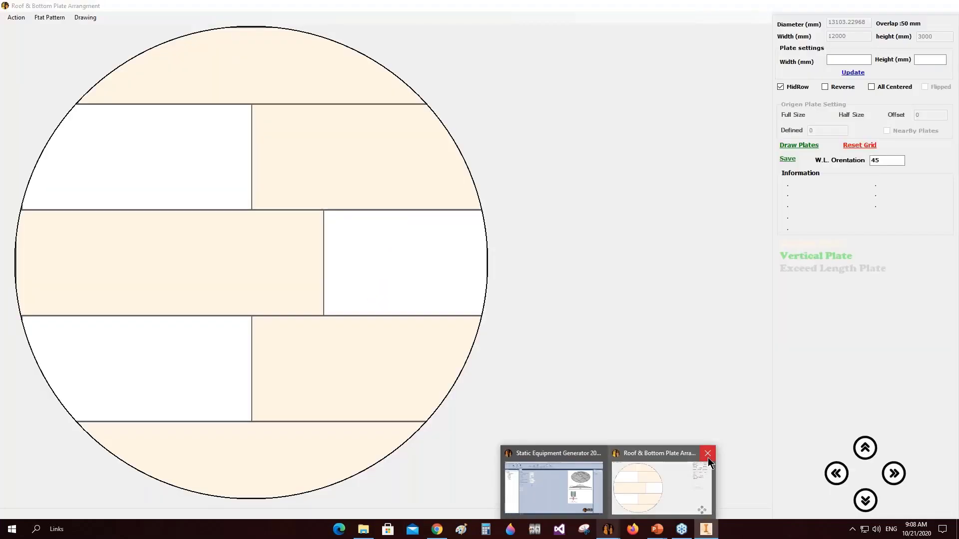
pyautogui.click(707, 454)
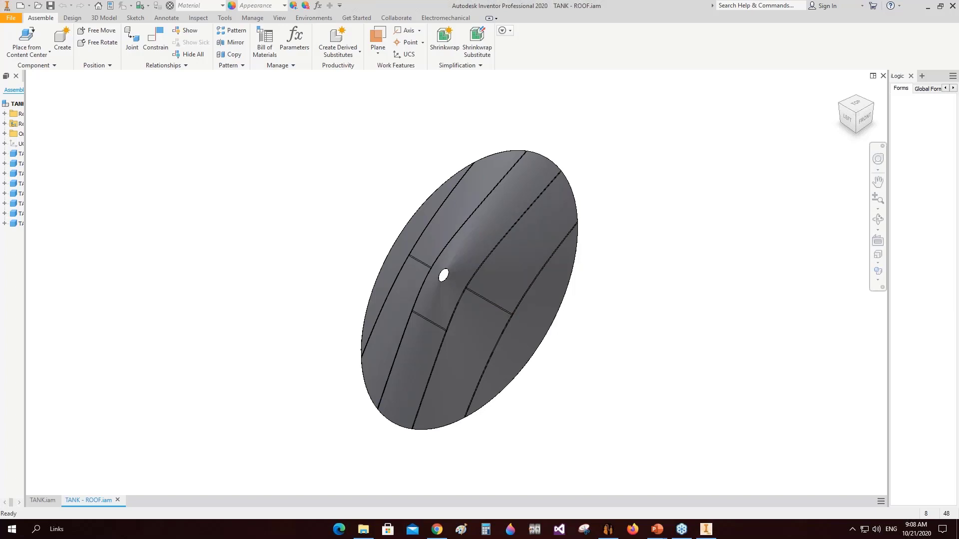
# Examine the generated tank in Inventor from several sides, especially the vertical joints and plate thicknesses of the lowest shell course.
pyautogui.hotkey('ctrl', 's')
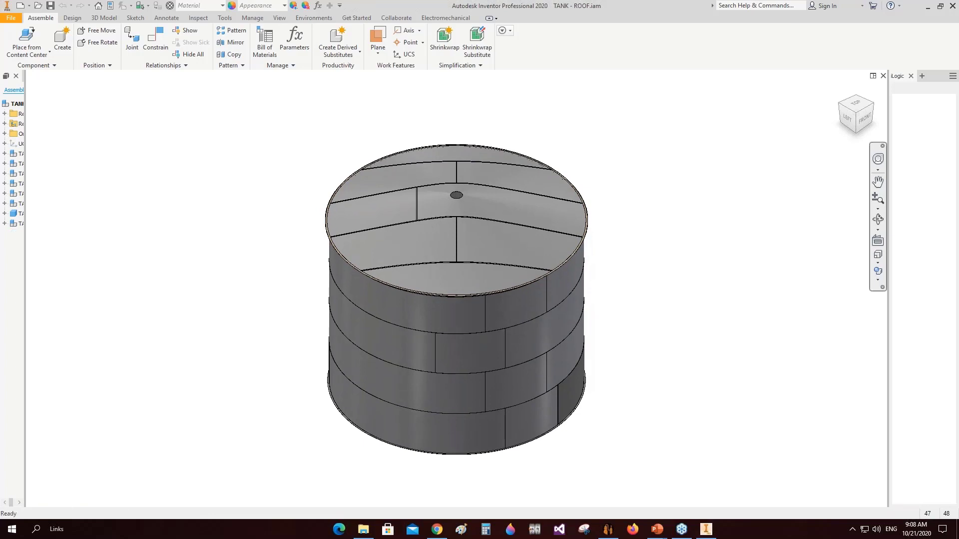
pyautogui.click(877, 220)
pyautogui.moveTo(483, 317); pyautogui.dragTo(411, 279)
pyautogui.scroll(4, 358, 273)
pyautogui.scroll(4, 270, 224)
pyautogui.scroll(-3, 336, 275)
pyautogui.scroll(7, 467, 181)
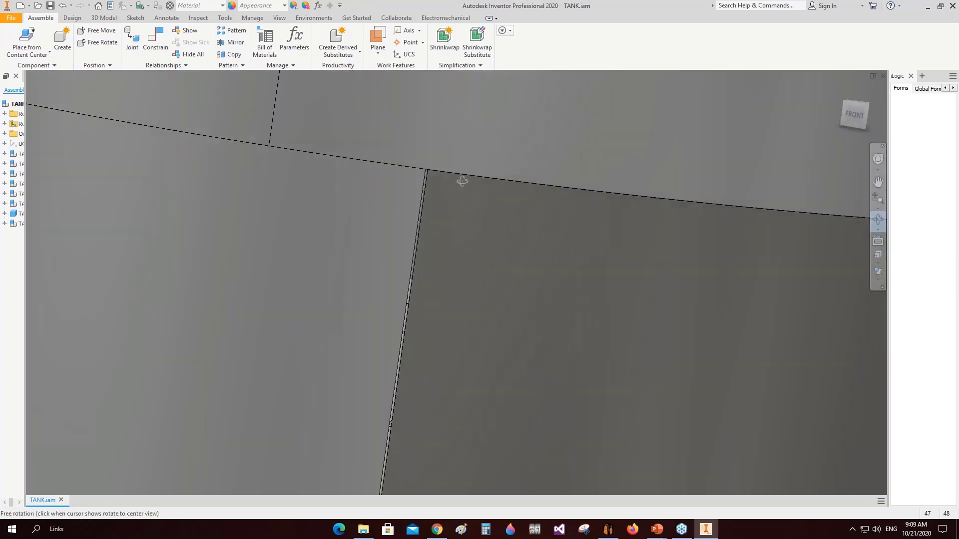
pyautogui.scroll(-3, 424, 187)
pyautogui.moveTo(424, 188); pyautogui.dragTo(400, 252)
pyautogui.scroll(-5, 400, 252)
pyautogui.moveTo(401, 251); pyautogui.dragTo(369, 247, button='middle')
pyautogui.scroll(-1, 369, 247)
pyautogui.moveTo(465, 280); pyautogui.dragTo(352, 295)
pyautogui.scroll(5, 591, 202)
pyautogui.scroll(-5, 647, 200)
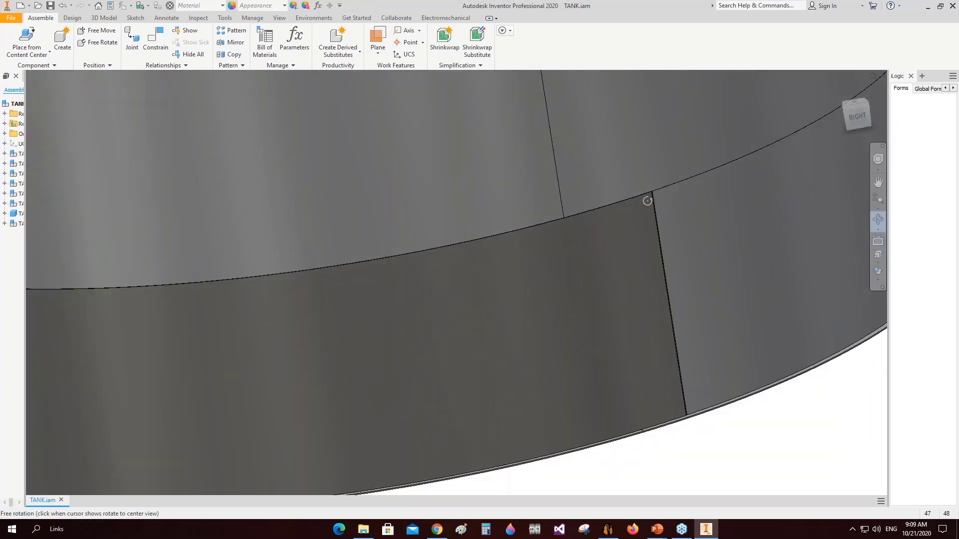
pyautogui.moveTo(498, 295); pyautogui.dragTo(515, 284)
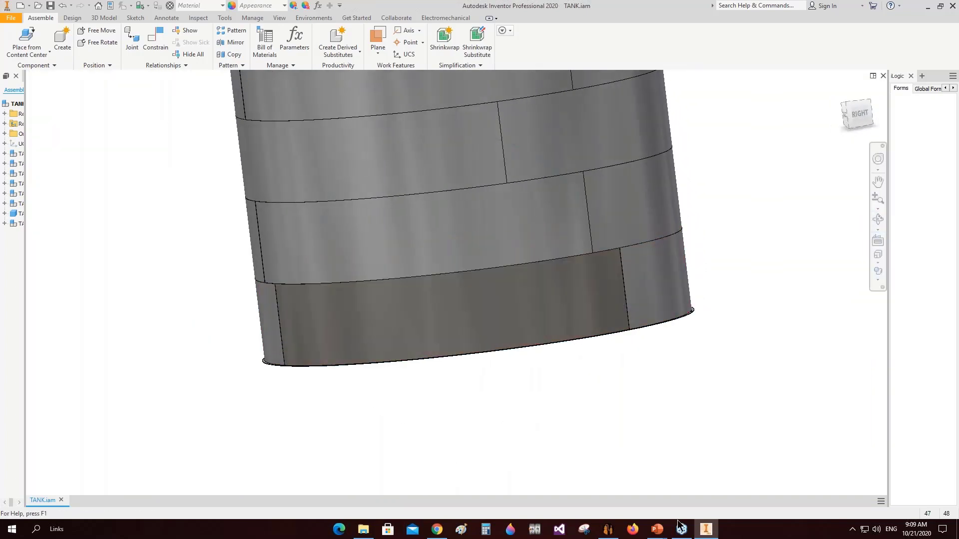
# Switch to Static Equipment Generator and add a cleanout door named CLEANOUT to the CAN-1 shell course.
pyautogui.click(602, 529)
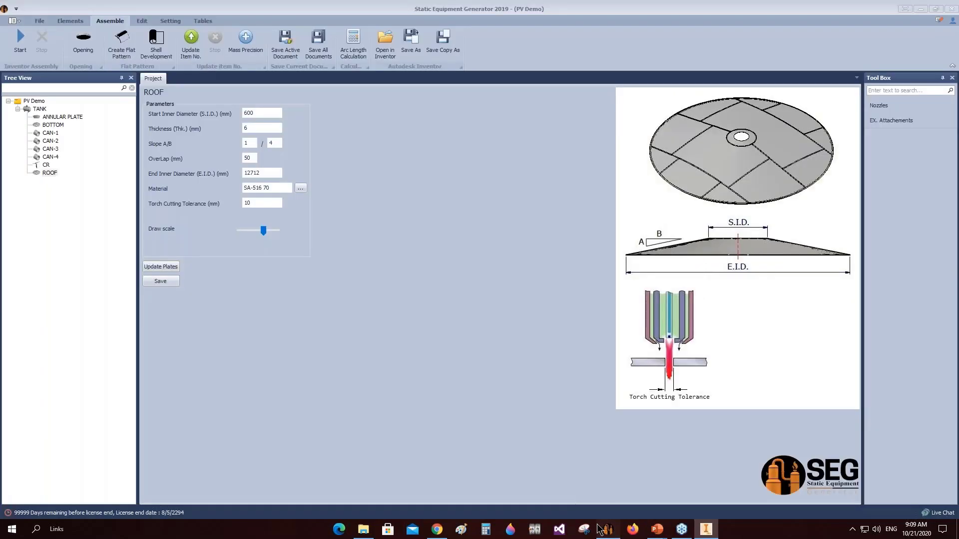
pyautogui.click(52, 133)
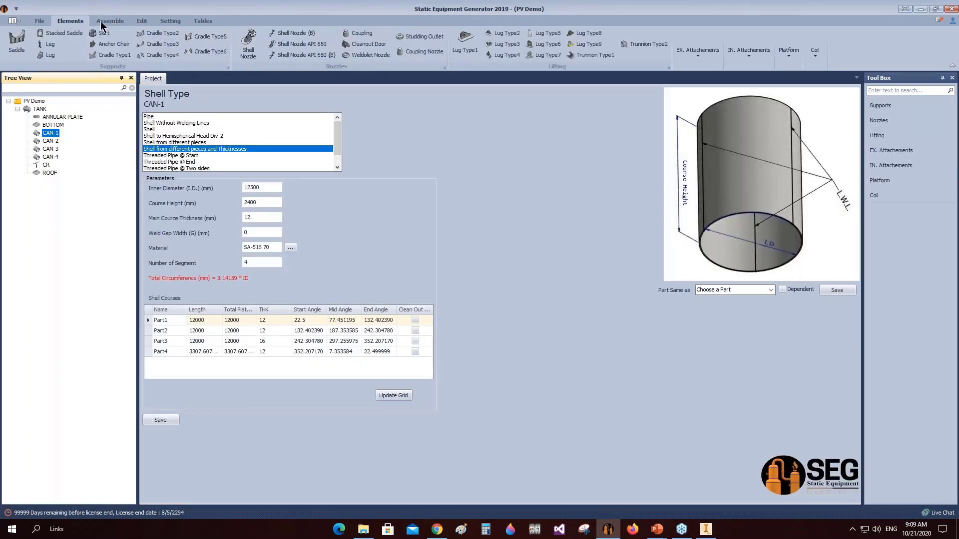
pyautogui.click(366, 44)
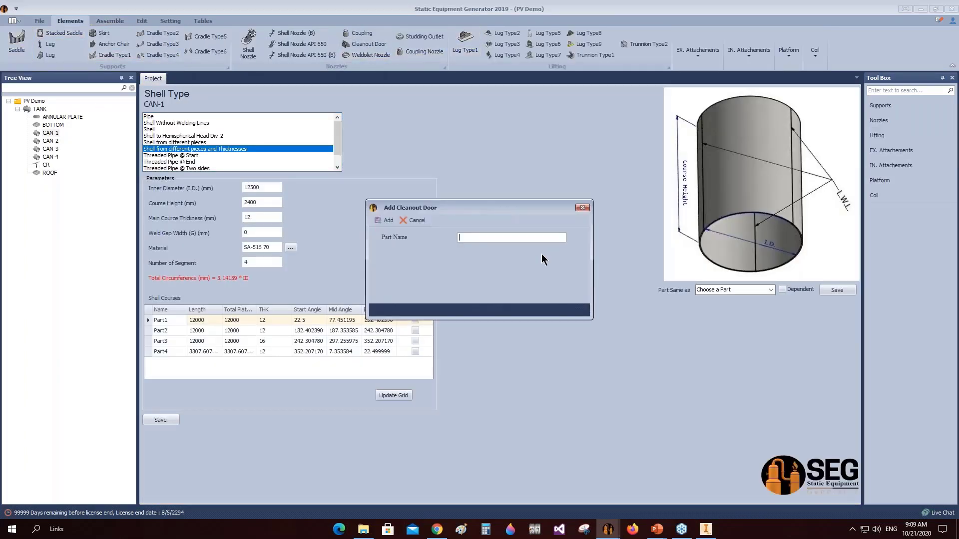
pyautogui.write('CLEANOUT')
pyautogui.click(383, 220)
pyautogui.click(64, 140)
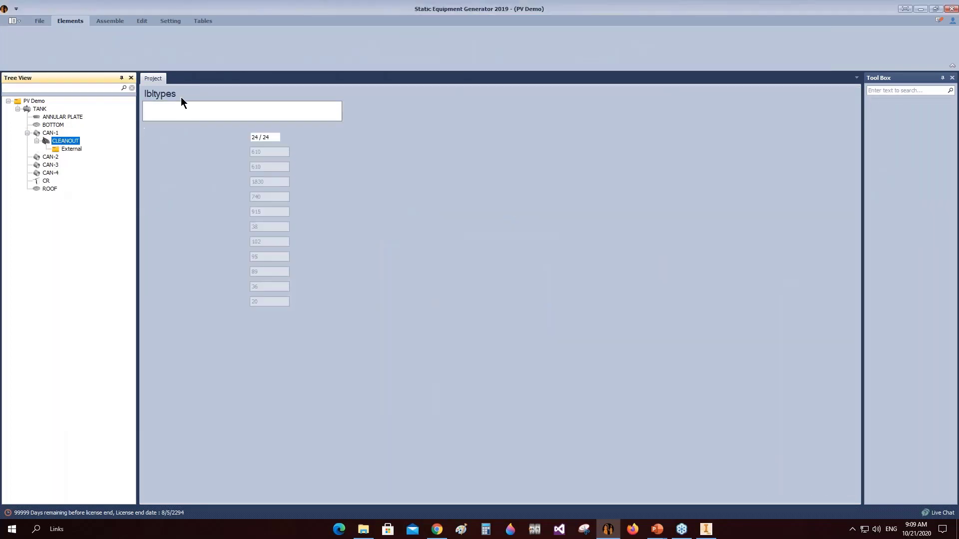
# Hide the Tool Box to make more room for the cleanout door's parameters and drawings.
pyautogui.click(925, 77)
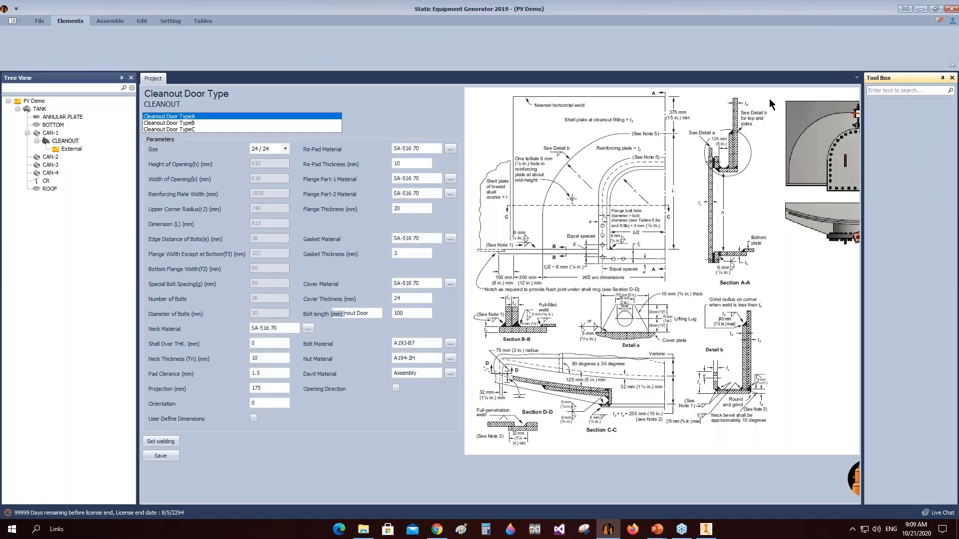
pyautogui.moveTo(895, 77); pyautogui.dragTo(619, 244)
pyautogui.click(676, 239)
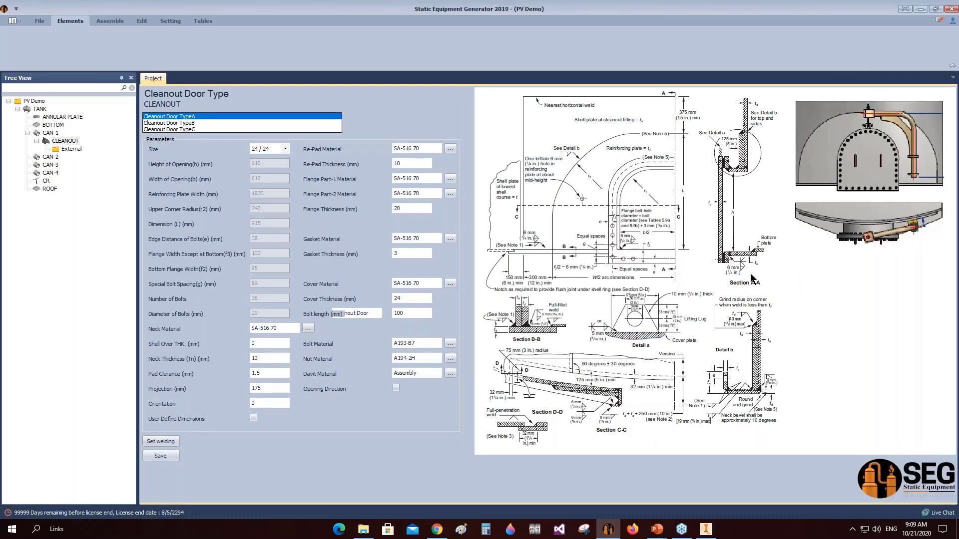
# Set the cleanout door to Cleanout Door TypeC with size 36 / 48 and orientation 45, and save it.
pyautogui.click(199, 130)
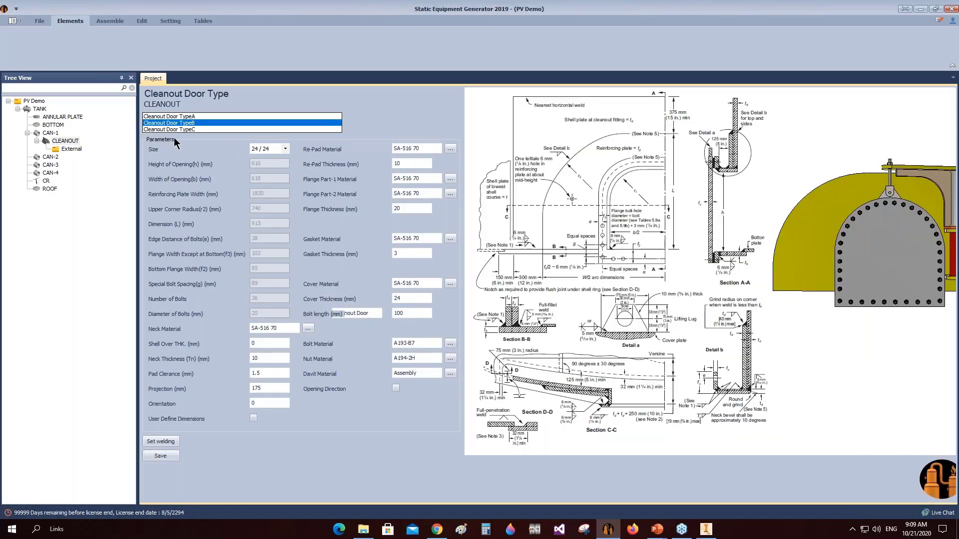
pyautogui.click(182, 129)
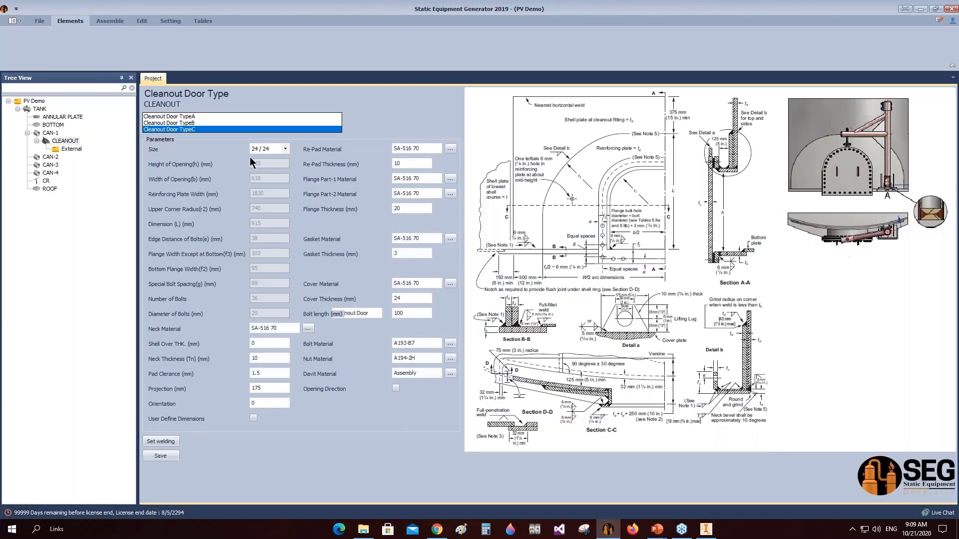
pyautogui.click(268, 149)
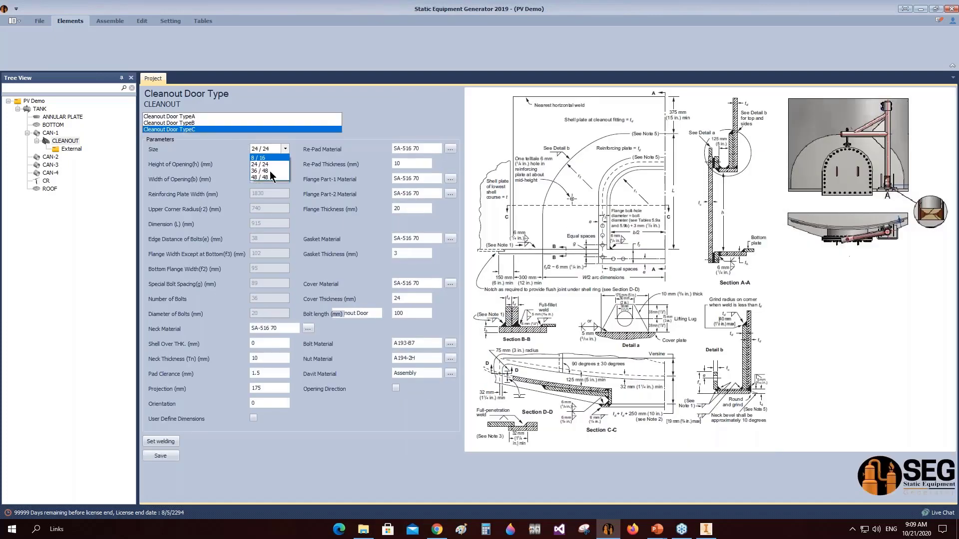
pyautogui.click(260, 171)
pyautogui.click(254, 403)
pyautogui.write('45')
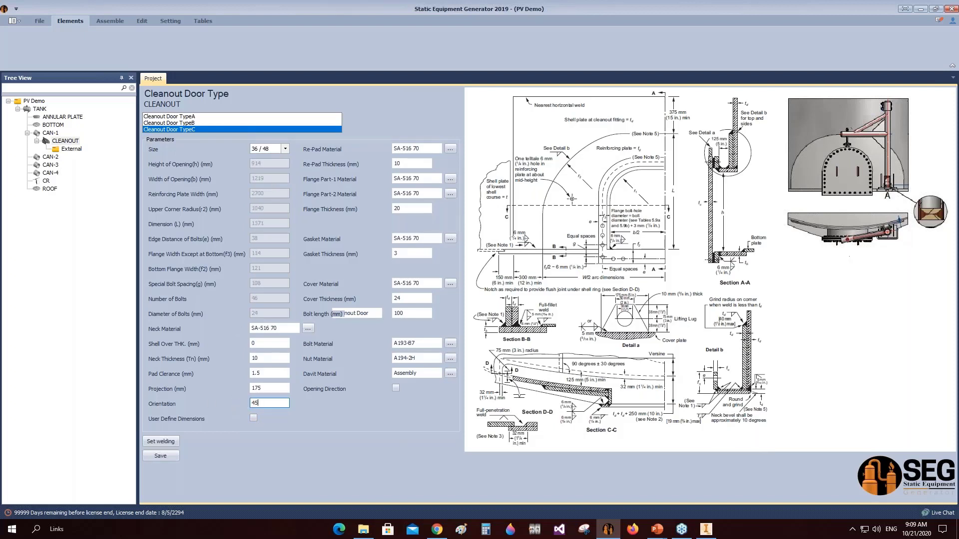
pyautogui.click(159, 456)
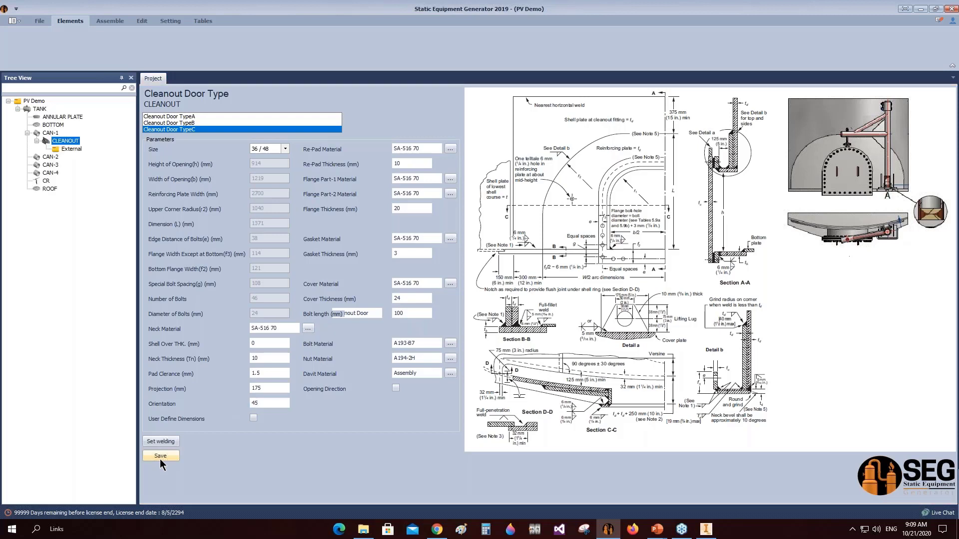
# Set welding dimensions A and B of the cleanout door to 10 mm, save them and start the Inventor assembly generation.
pyautogui.click(160, 442)
pyautogui.moveTo(560, 255); pyautogui.dragTo(549, 277)
pyautogui.write('1010')
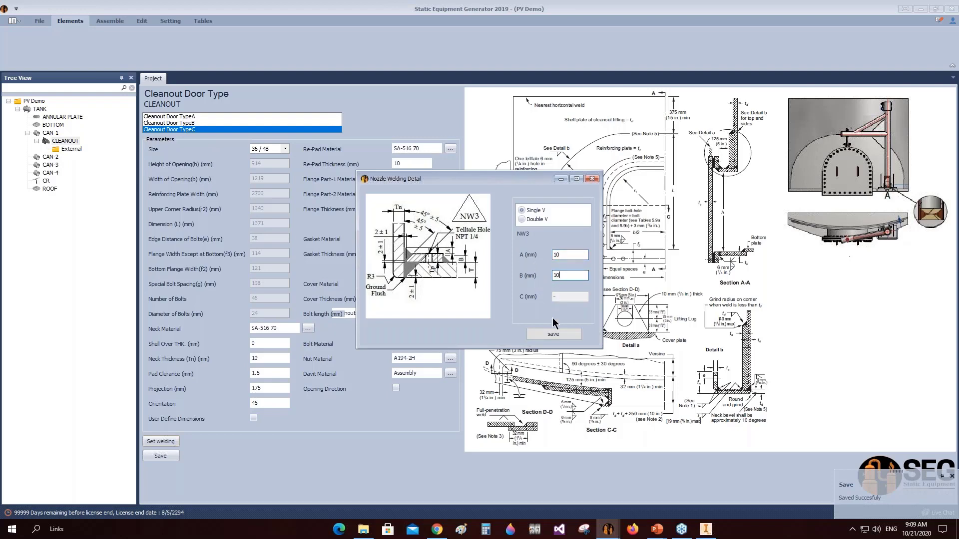
pyautogui.click(542, 334)
pyautogui.click(110, 20)
pyautogui.click(21, 40)
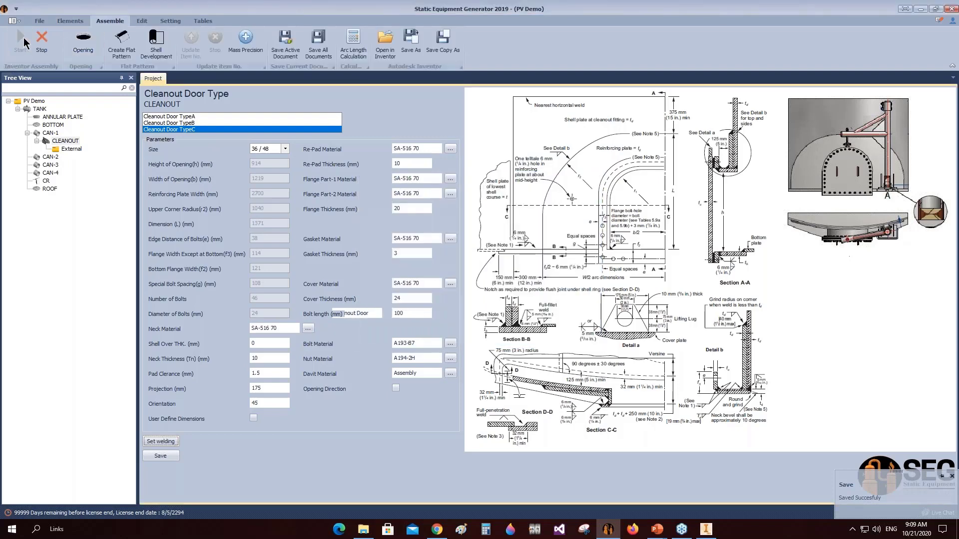
# Switch to Inventor and examine the generated cleanout door and its davit on the tank's lowest shell course.
pyautogui.click(714, 535)
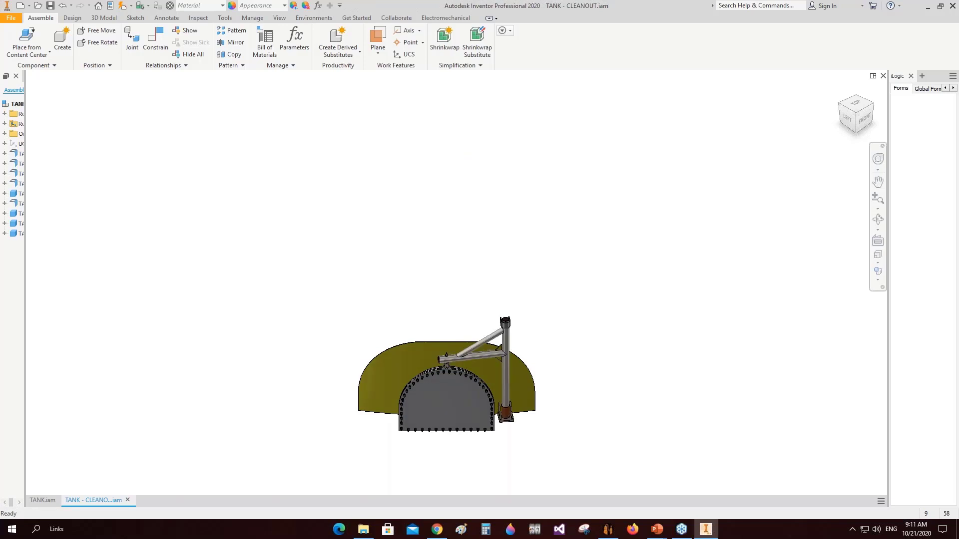
pyautogui.hotkey('ctrl', 's')
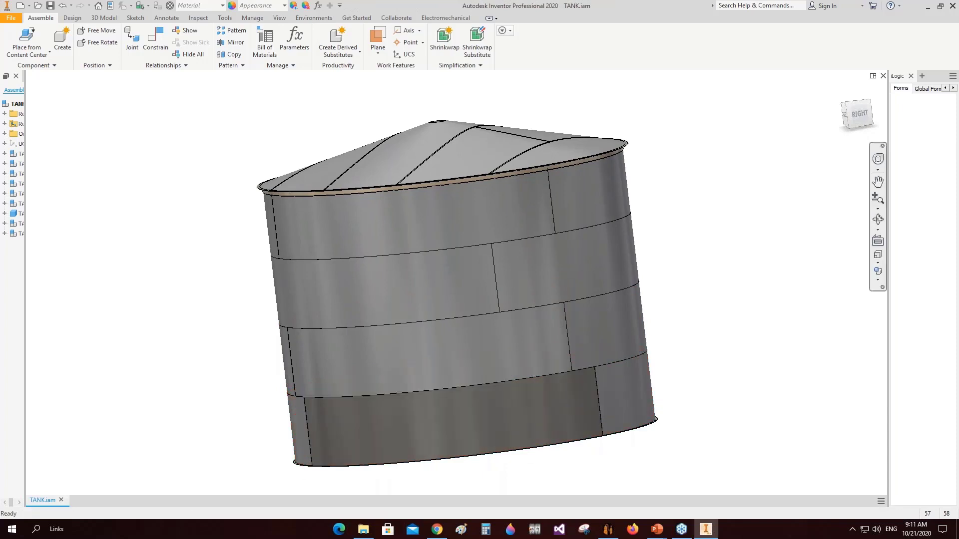
pyautogui.click(880, 220)
pyautogui.scroll(-3, 420, 280)
pyautogui.moveTo(419, 304); pyautogui.dragTo(411, 355)
pyautogui.scroll(5, 407, 357)
pyautogui.moveTo(481, 360); pyautogui.dragTo(454, 369)
pyautogui.rightClick(444, 343)
pyautogui.click(483, 346)
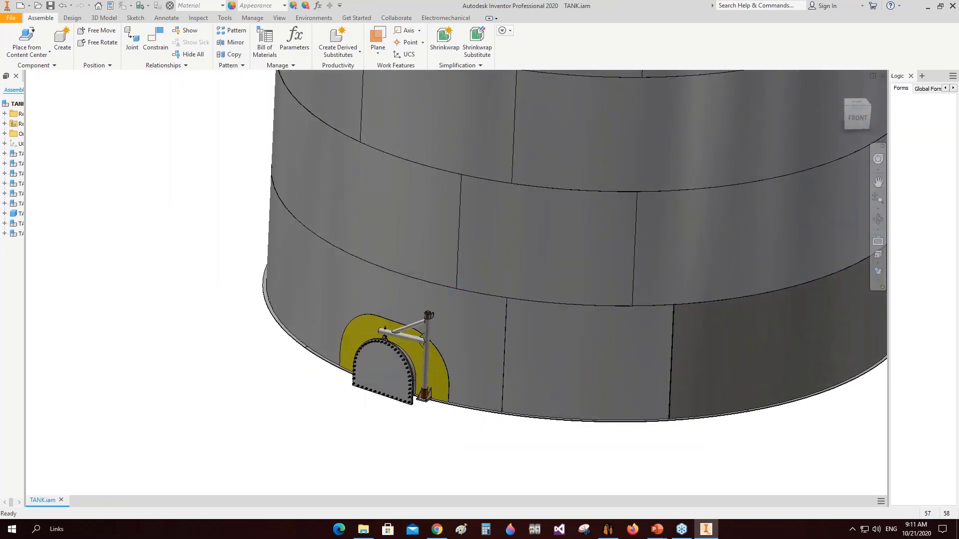
# Switch to Static Equipment Generator and add an anchor chair named ANCHOR to the CAN-1 shell course.
pyautogui.click(608, 529)
pyautogui.click(46, 181)
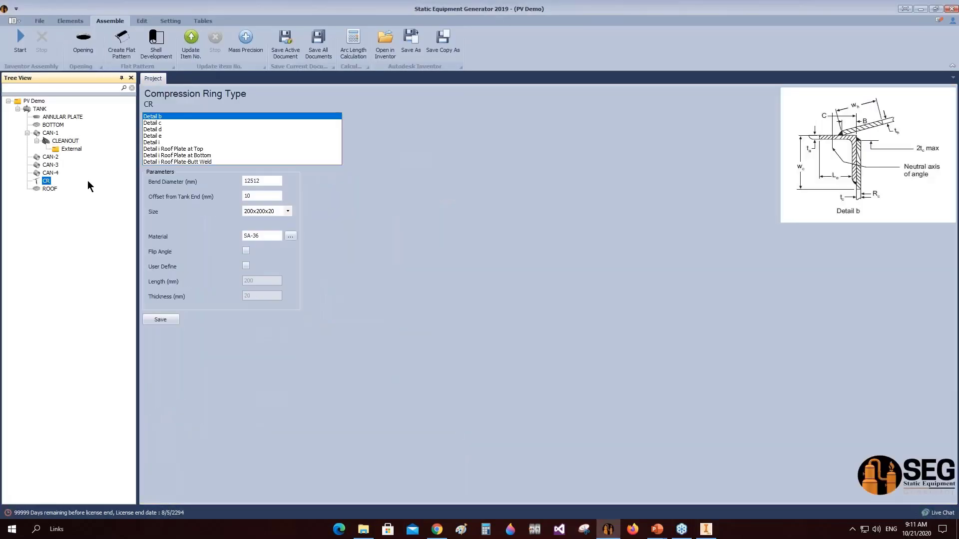
pyautogui.click(65, 141)
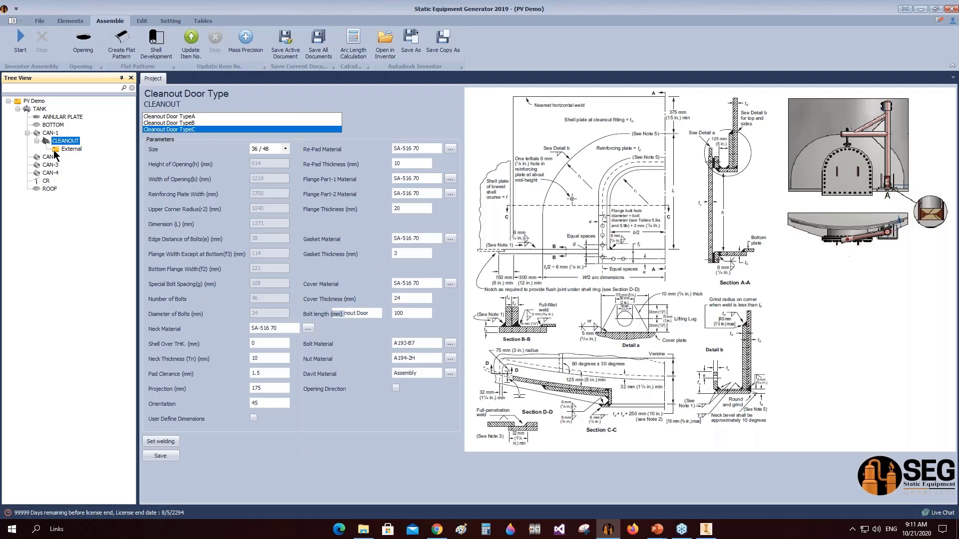
pyautogui.click(50, 133)
pyautogui.click(71, 22)
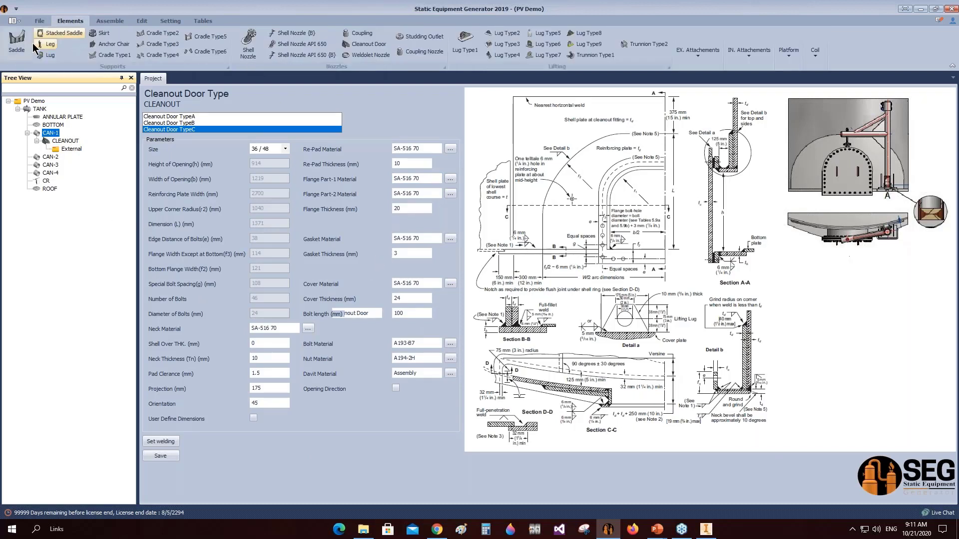
pyautogui.click(110, 44)
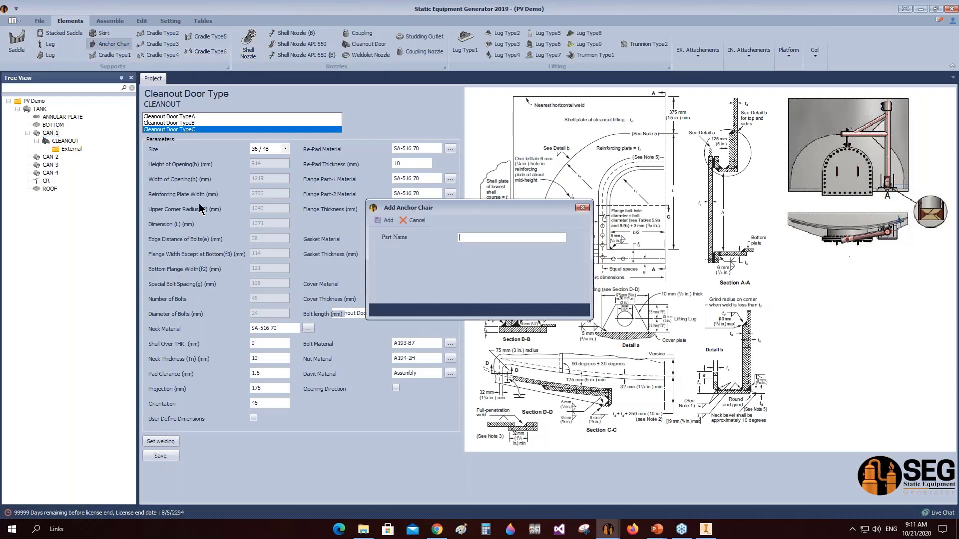
pyautogui.write('ANCHOR')
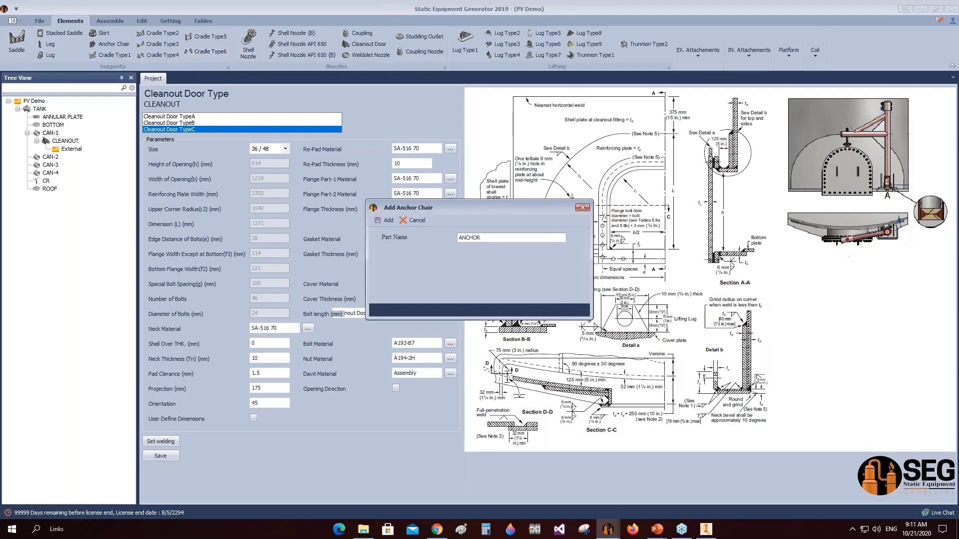
pyautogui.click(389, 220)
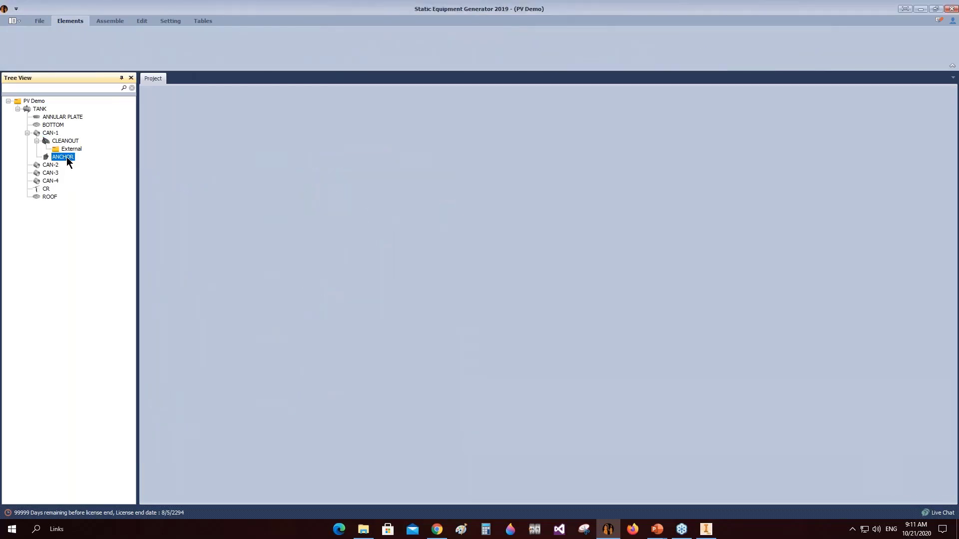
# Activate the anchor chair's wear plate and its pattern with a quantity of 8.
pyautogui.click(346, 113)
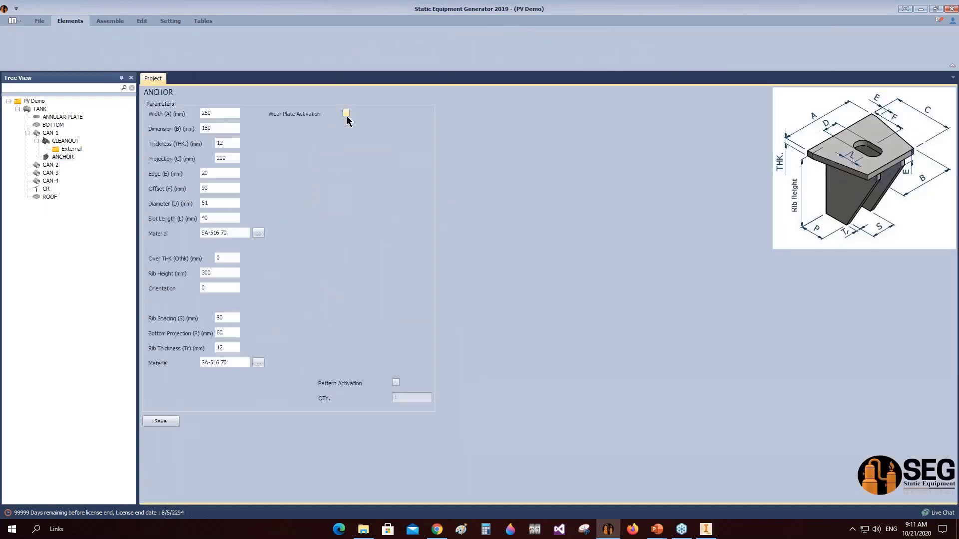
pyautogui.click(395, 383)
pyautogui.press('Tab')
pyautogui.write('8')
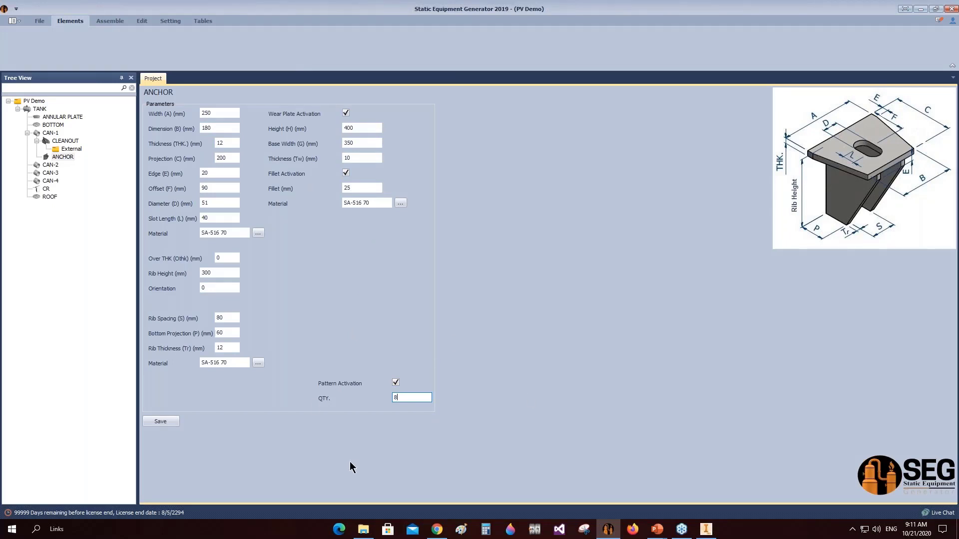
# Set the anchor chair's orientation to 5, save it and start the Inventor assembly generation.
pyautogui.click(222, 258)
pyautogui.press('Tab')
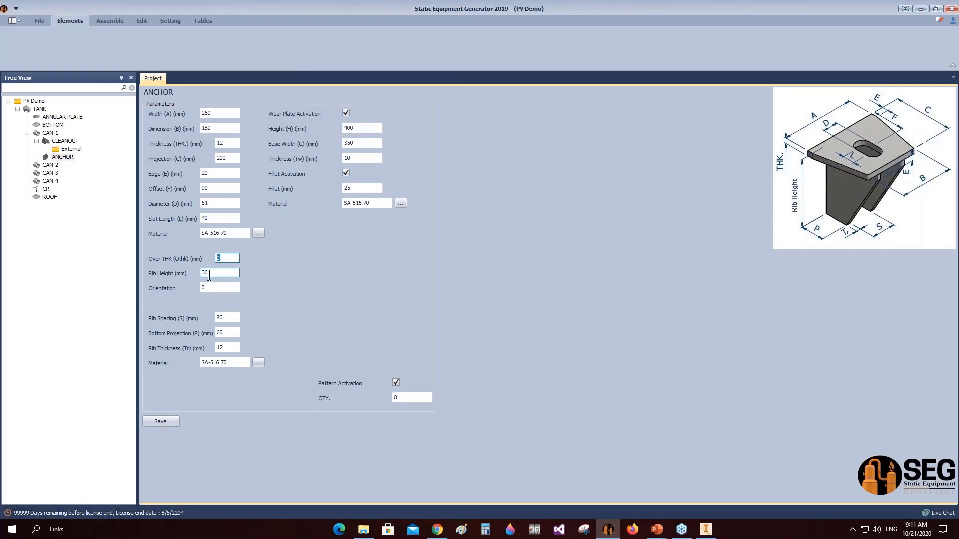
pyautogui.press('Tab')
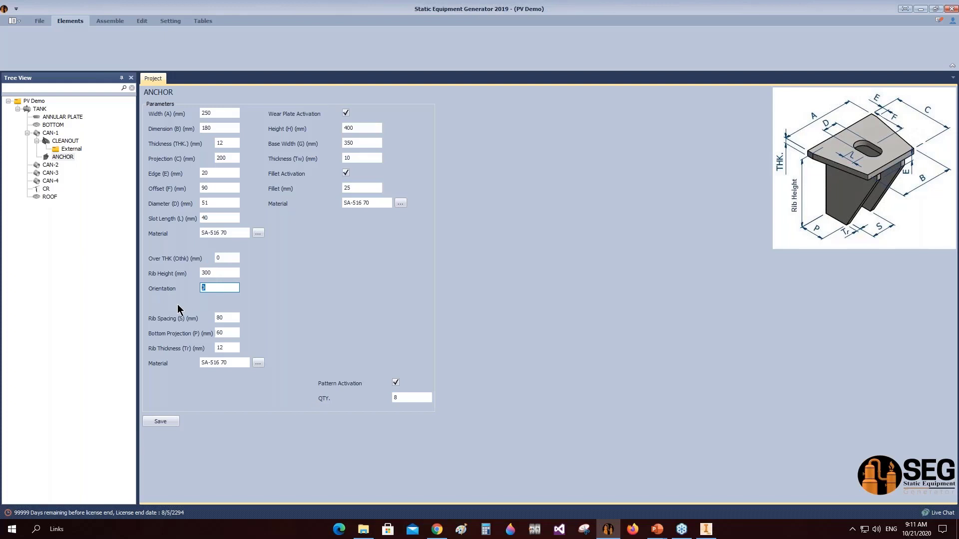
pyautogui.write('5')
pyautogui.click(160, 422)
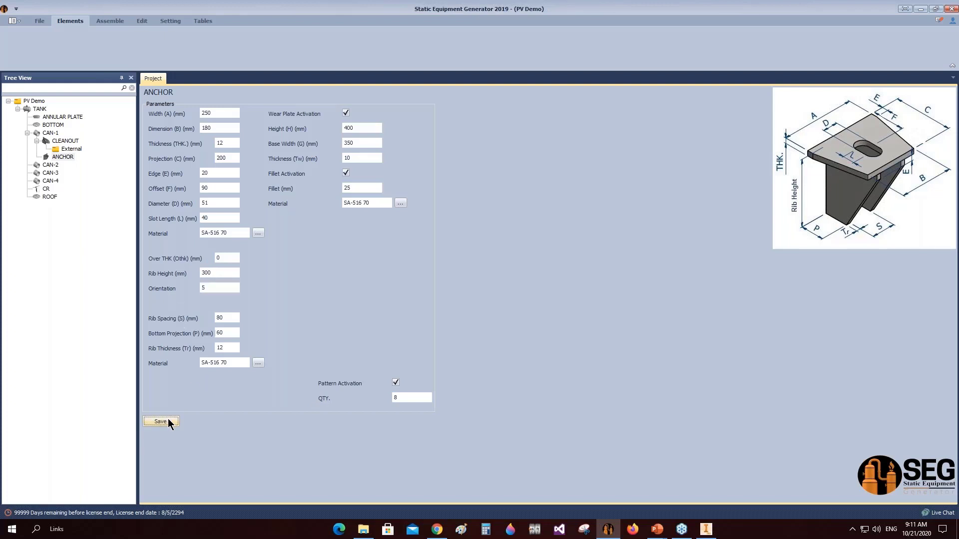
pyautogui.click(110, 21)
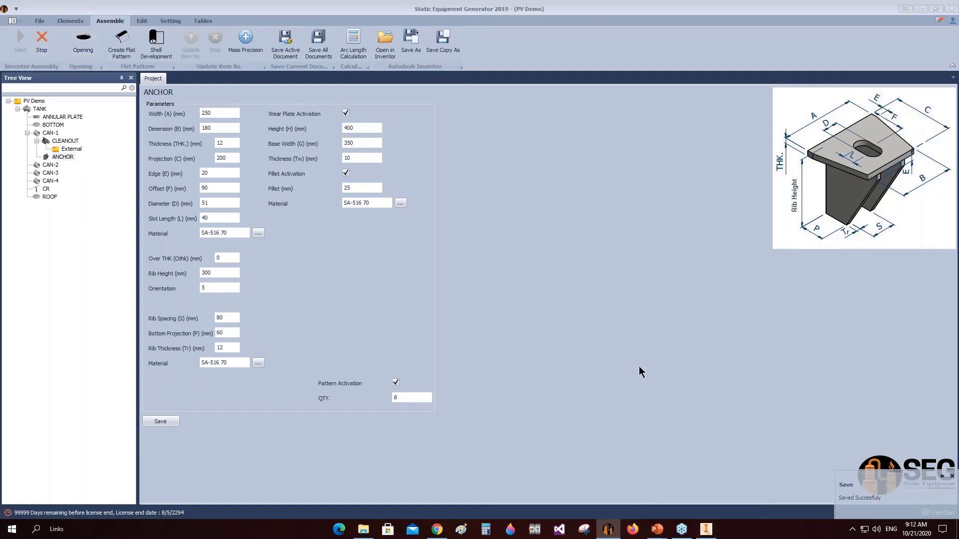
# Switch to Inventor, save and close the generated anchor chair assembly, and save the tank assembly.
pyautogui.click(705, 530)
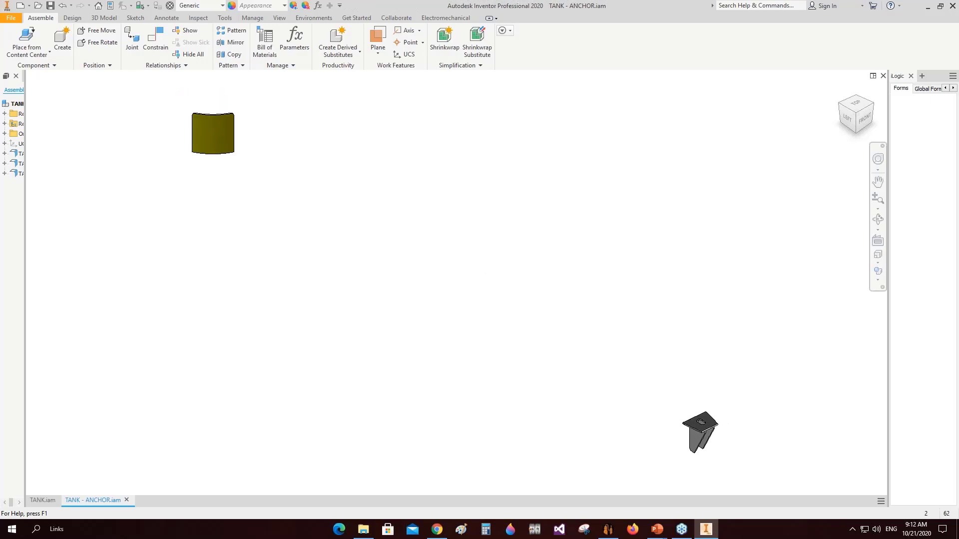
pyautogui.hotkey('ctrl', 's')
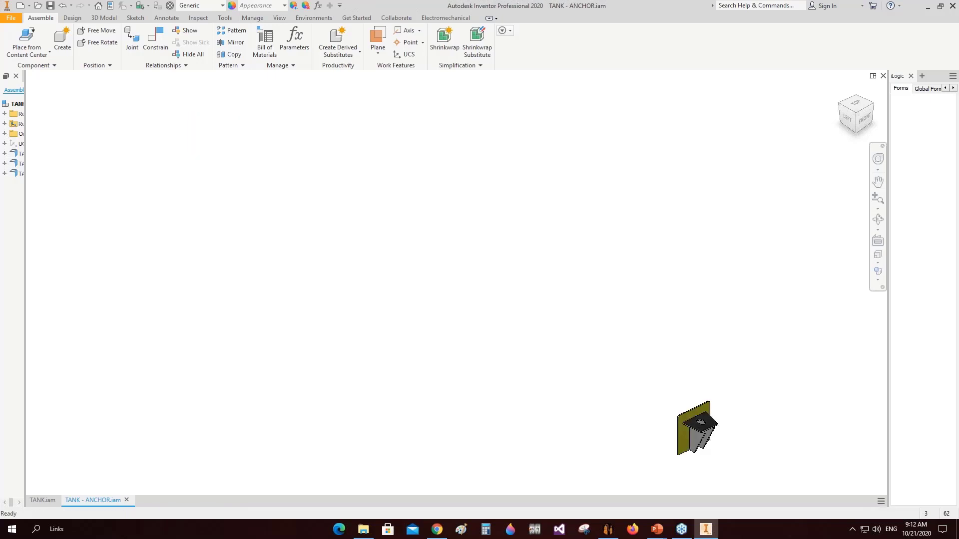
pyautogui.hotkey('ctrl', 's')
pyautogui.hotkey('ctrl', 'F4')
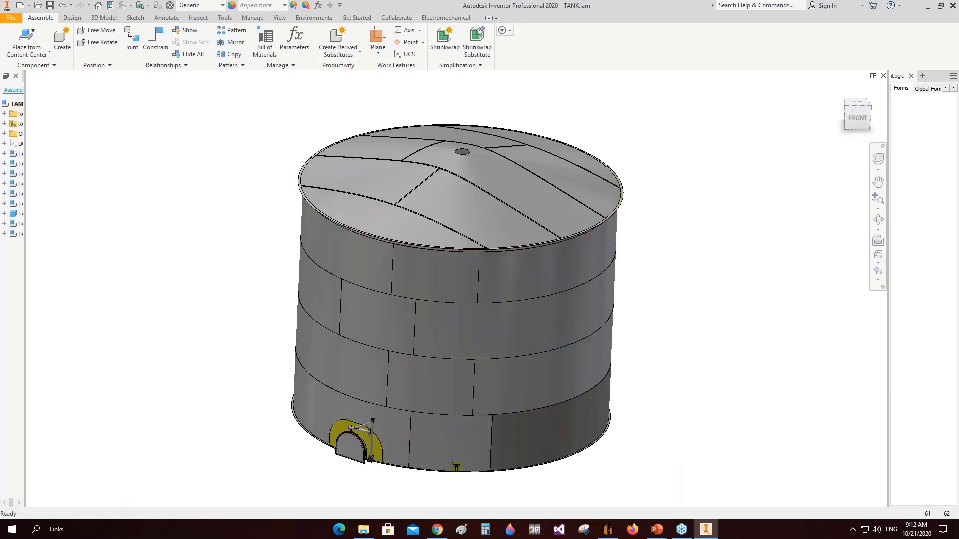
pyautogui.hotkey('ctrl', 's')
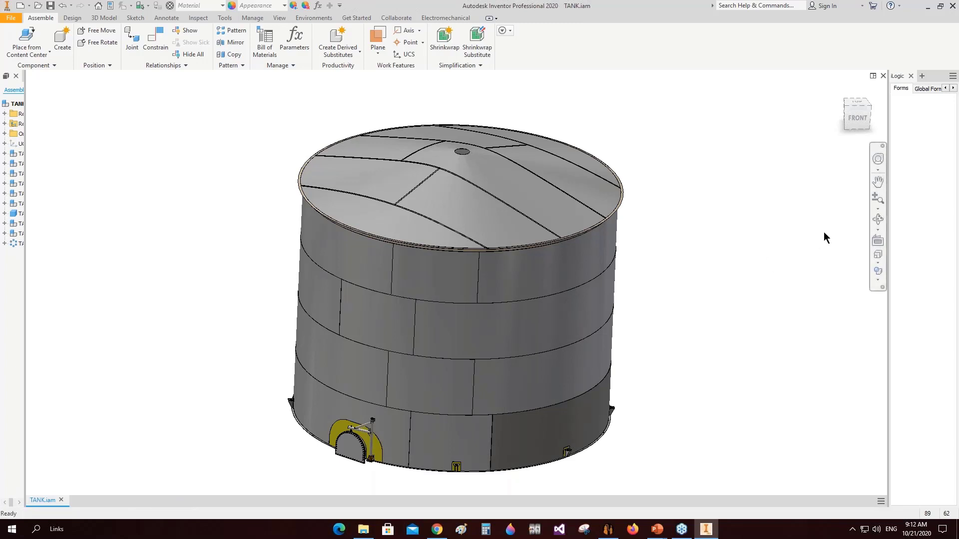
# Examine the patterned anchor chairs around the tank's base from several sides and return to the isometric home view.
pyautogui.click(877, 219)
pyautogui.moveTo(542, 394); pyautogui.dragTo(509, 358)
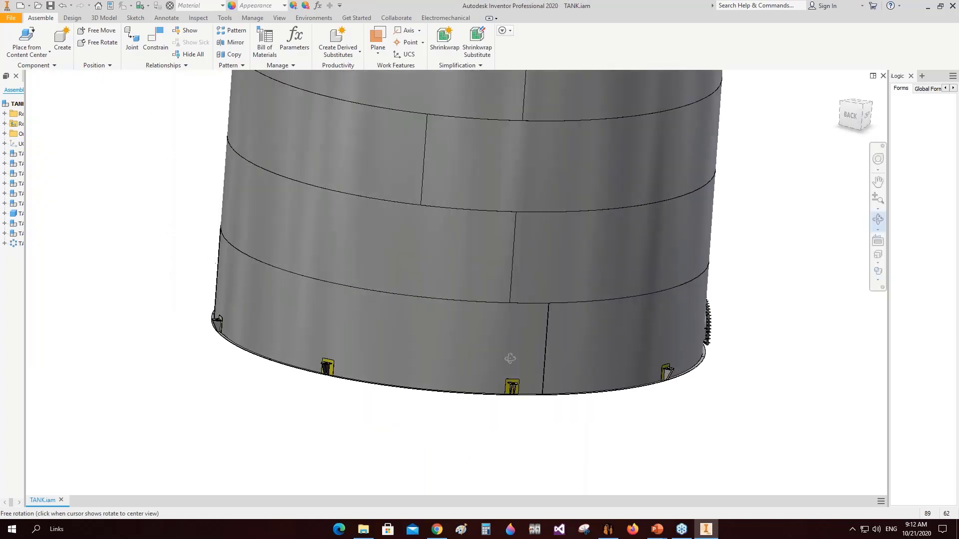
pyautogui.scroll(-8, 308, 379)
pyautogui.scroll(-4, 414, 378)
pyautogui.scroll(9, 424, 332)
pyautogui.moveTo(424, 332); pyautogui.dragTo(397, 358, button='middle')
pyautogui.scroll(5, 397, 358)
pyautogui.moveTo(520, 308); pyautogui.dragTo(408, 337)
pyautogui.rightClick(580, 280)
pyautogui.press('Escape')
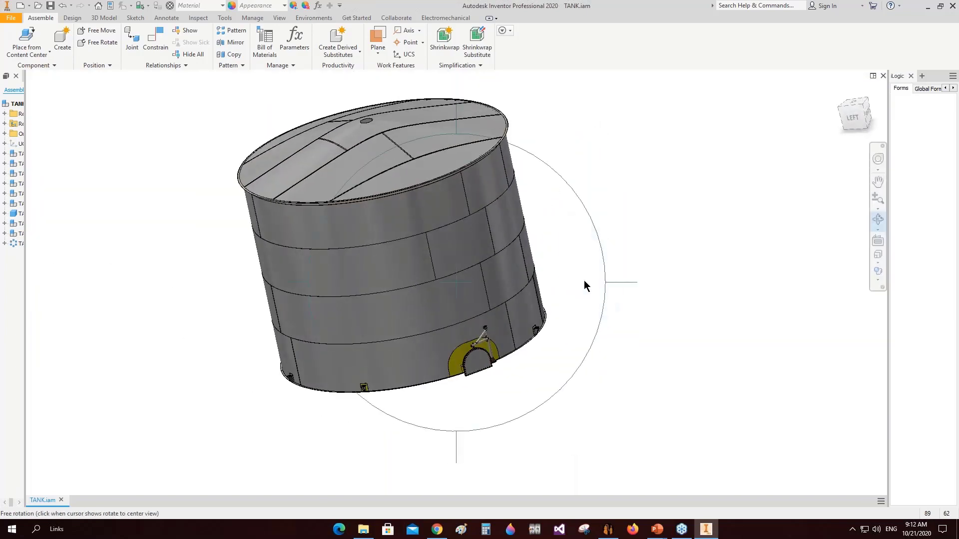
pyautogui.click(861, 107)
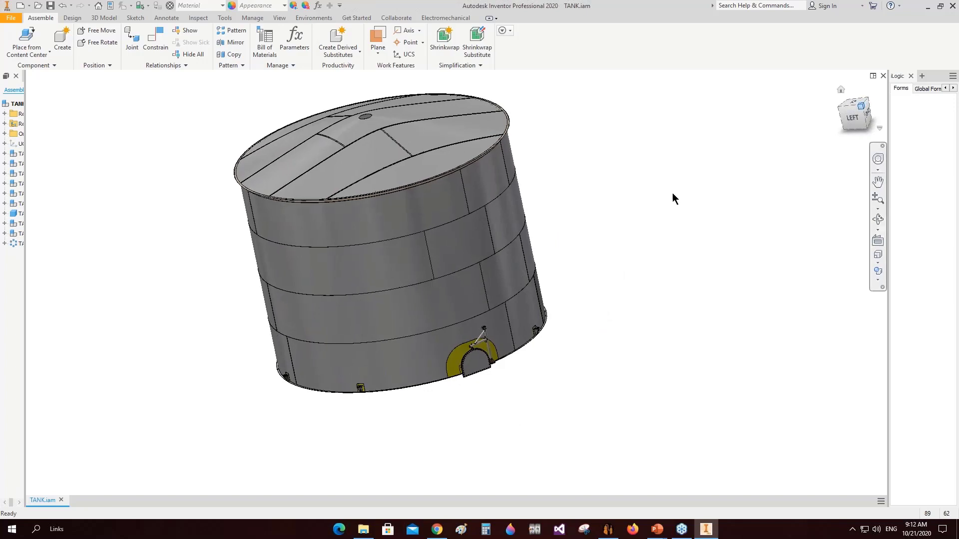
pyautogui.middleClick(670, 353)
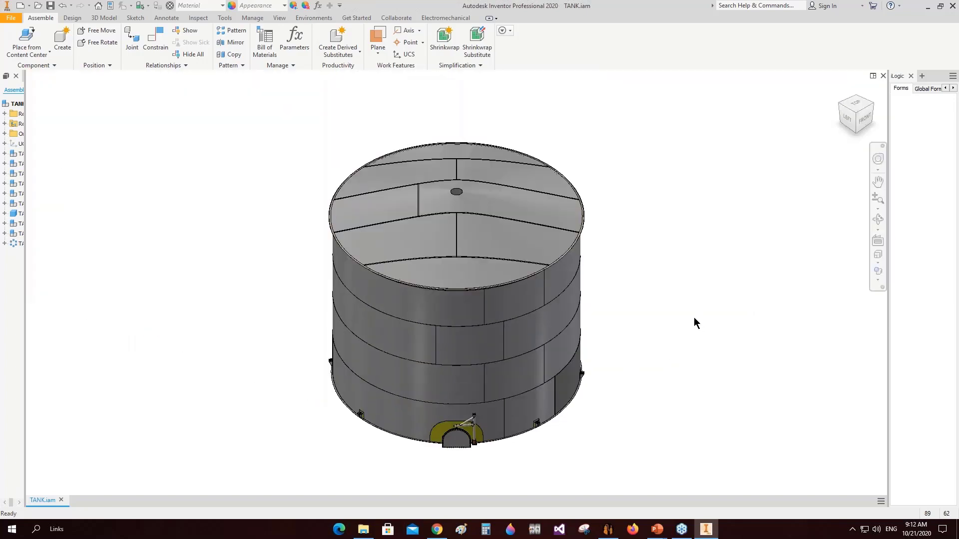